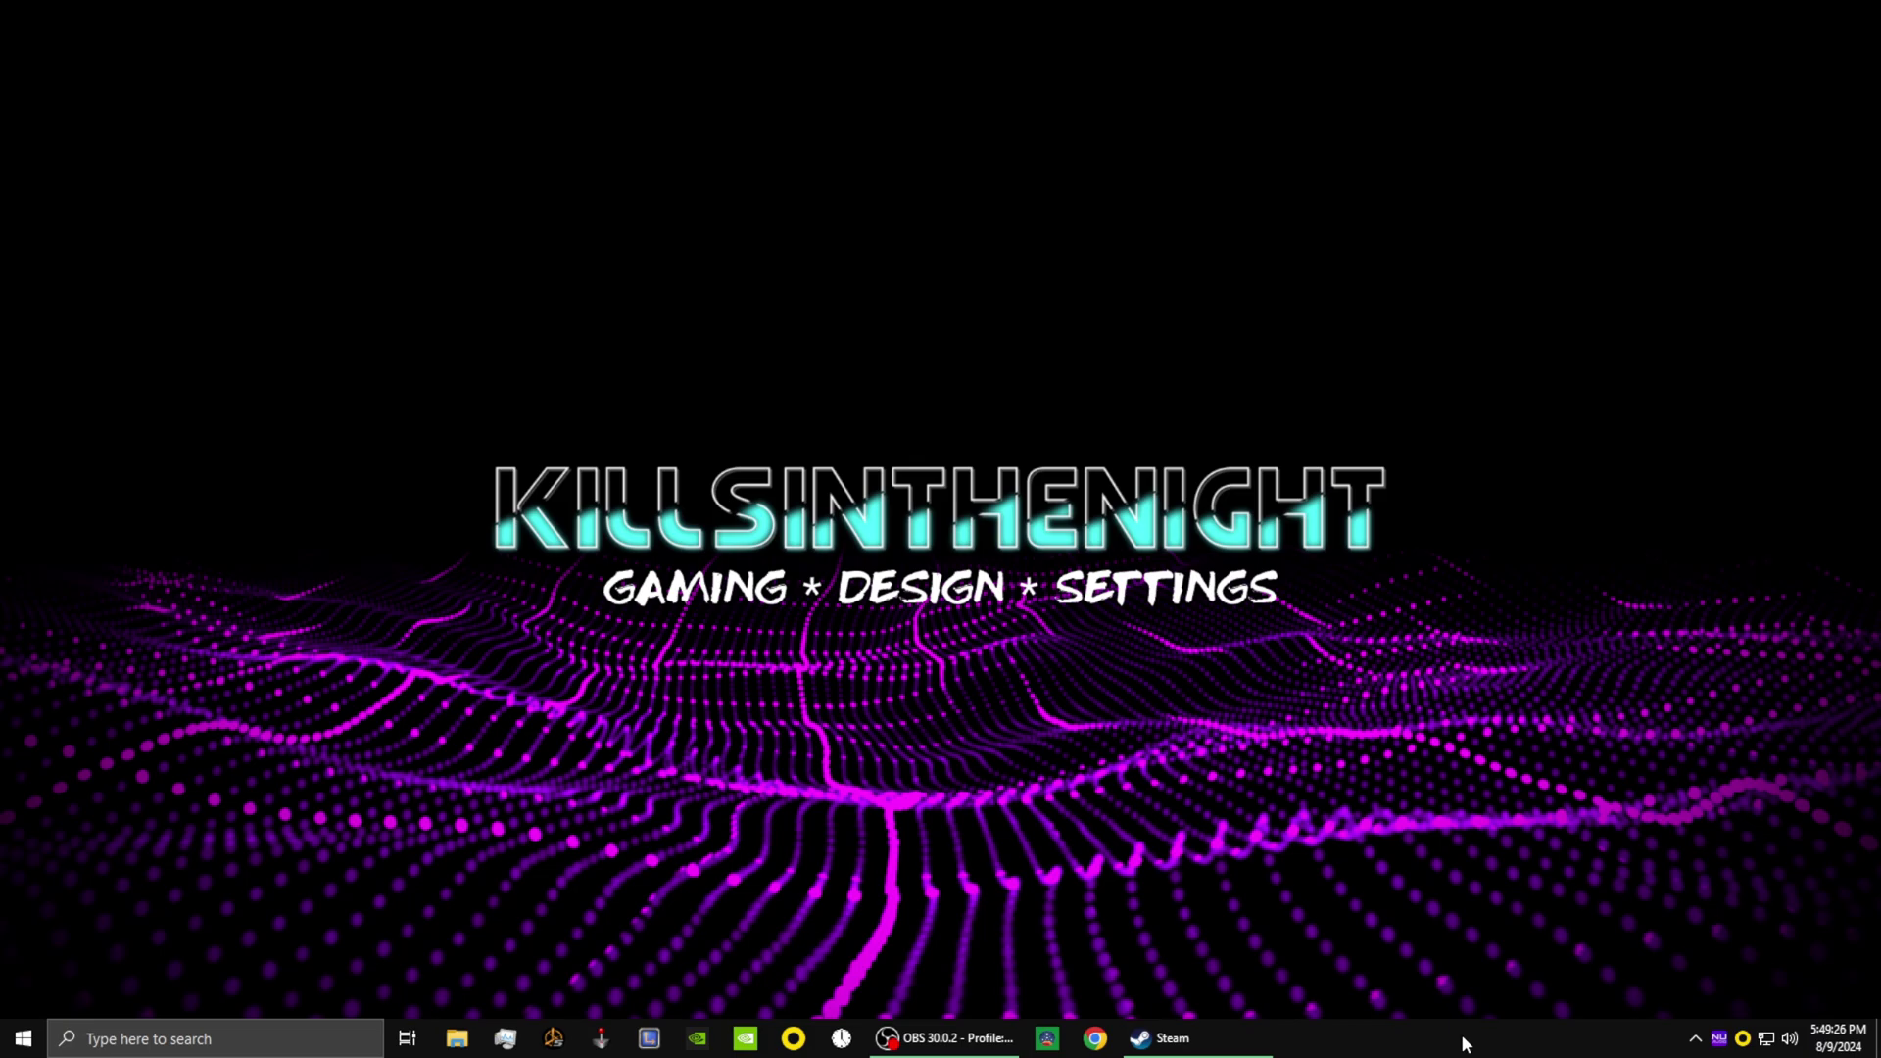
# Bring Steam forward and enable the Steam Overlay under Settings > In Game.
pyautogui.click(1164, 1037)
pyautogui.moveTo(717, 225)
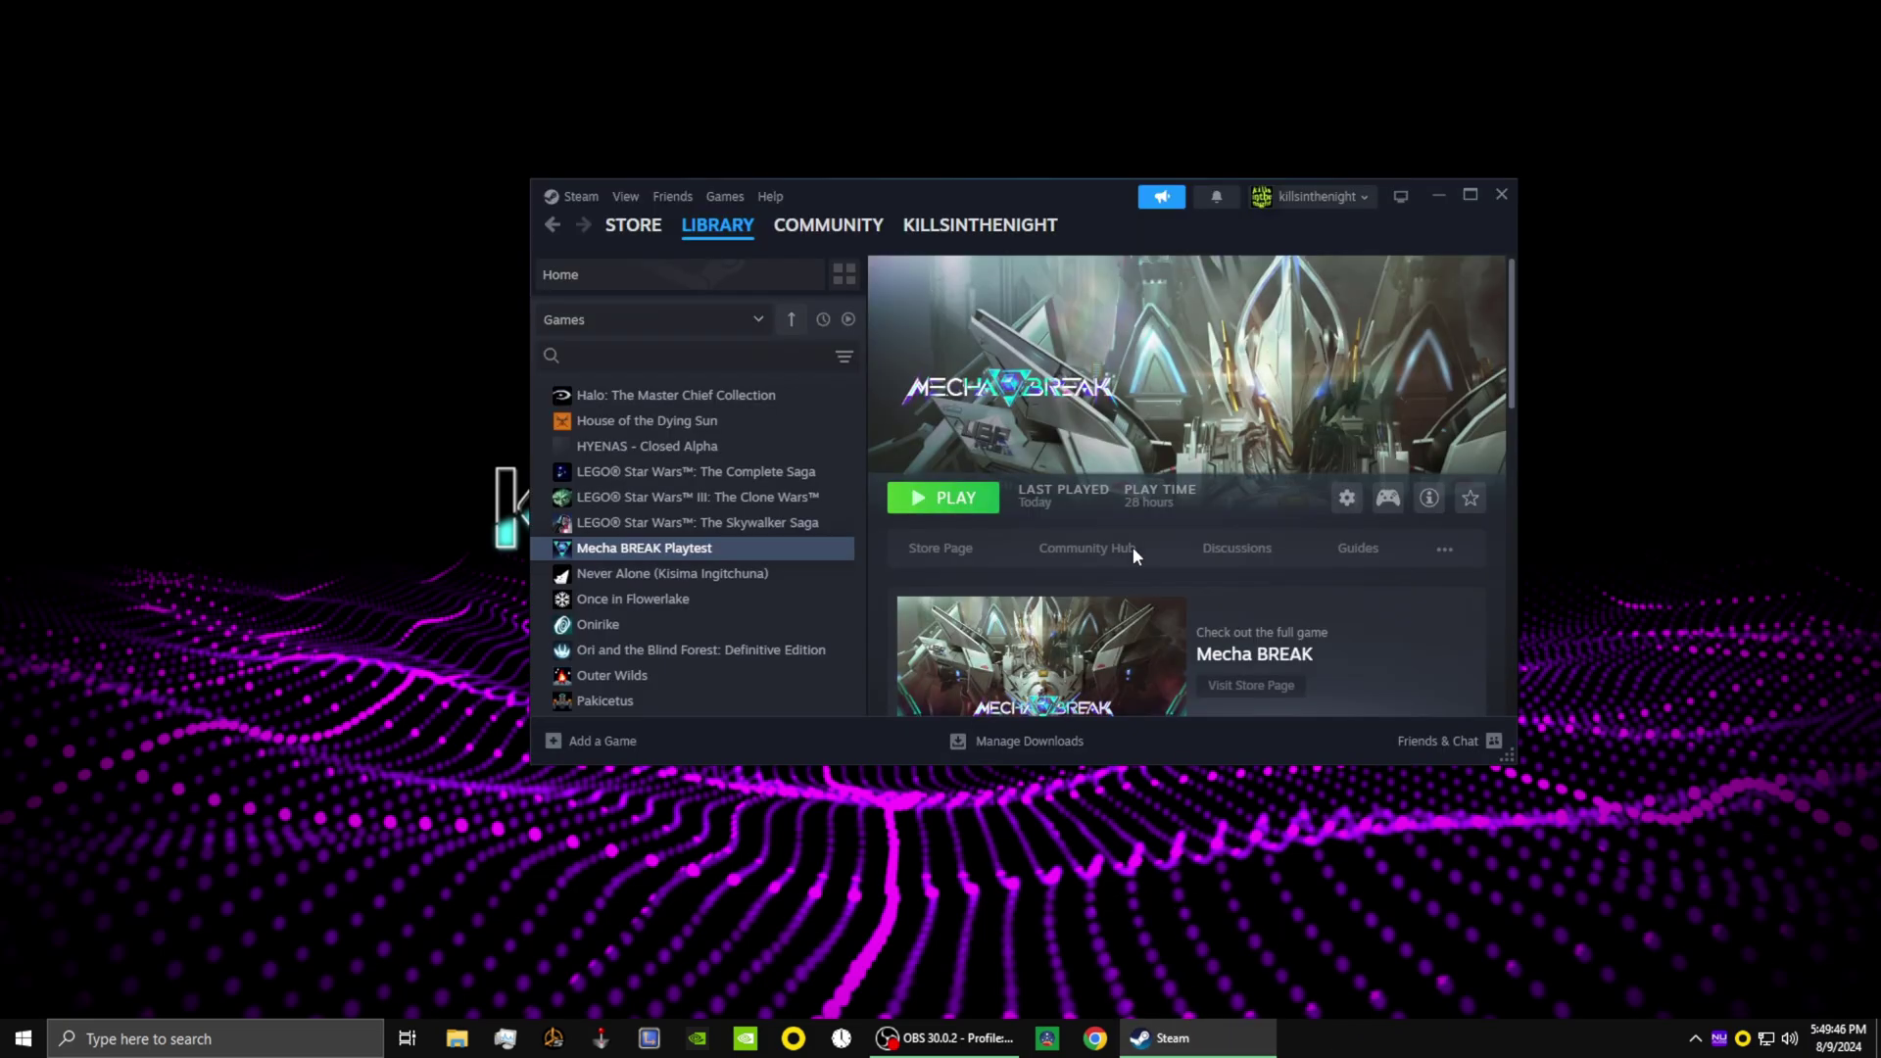
pyautogui.click(578, 195)
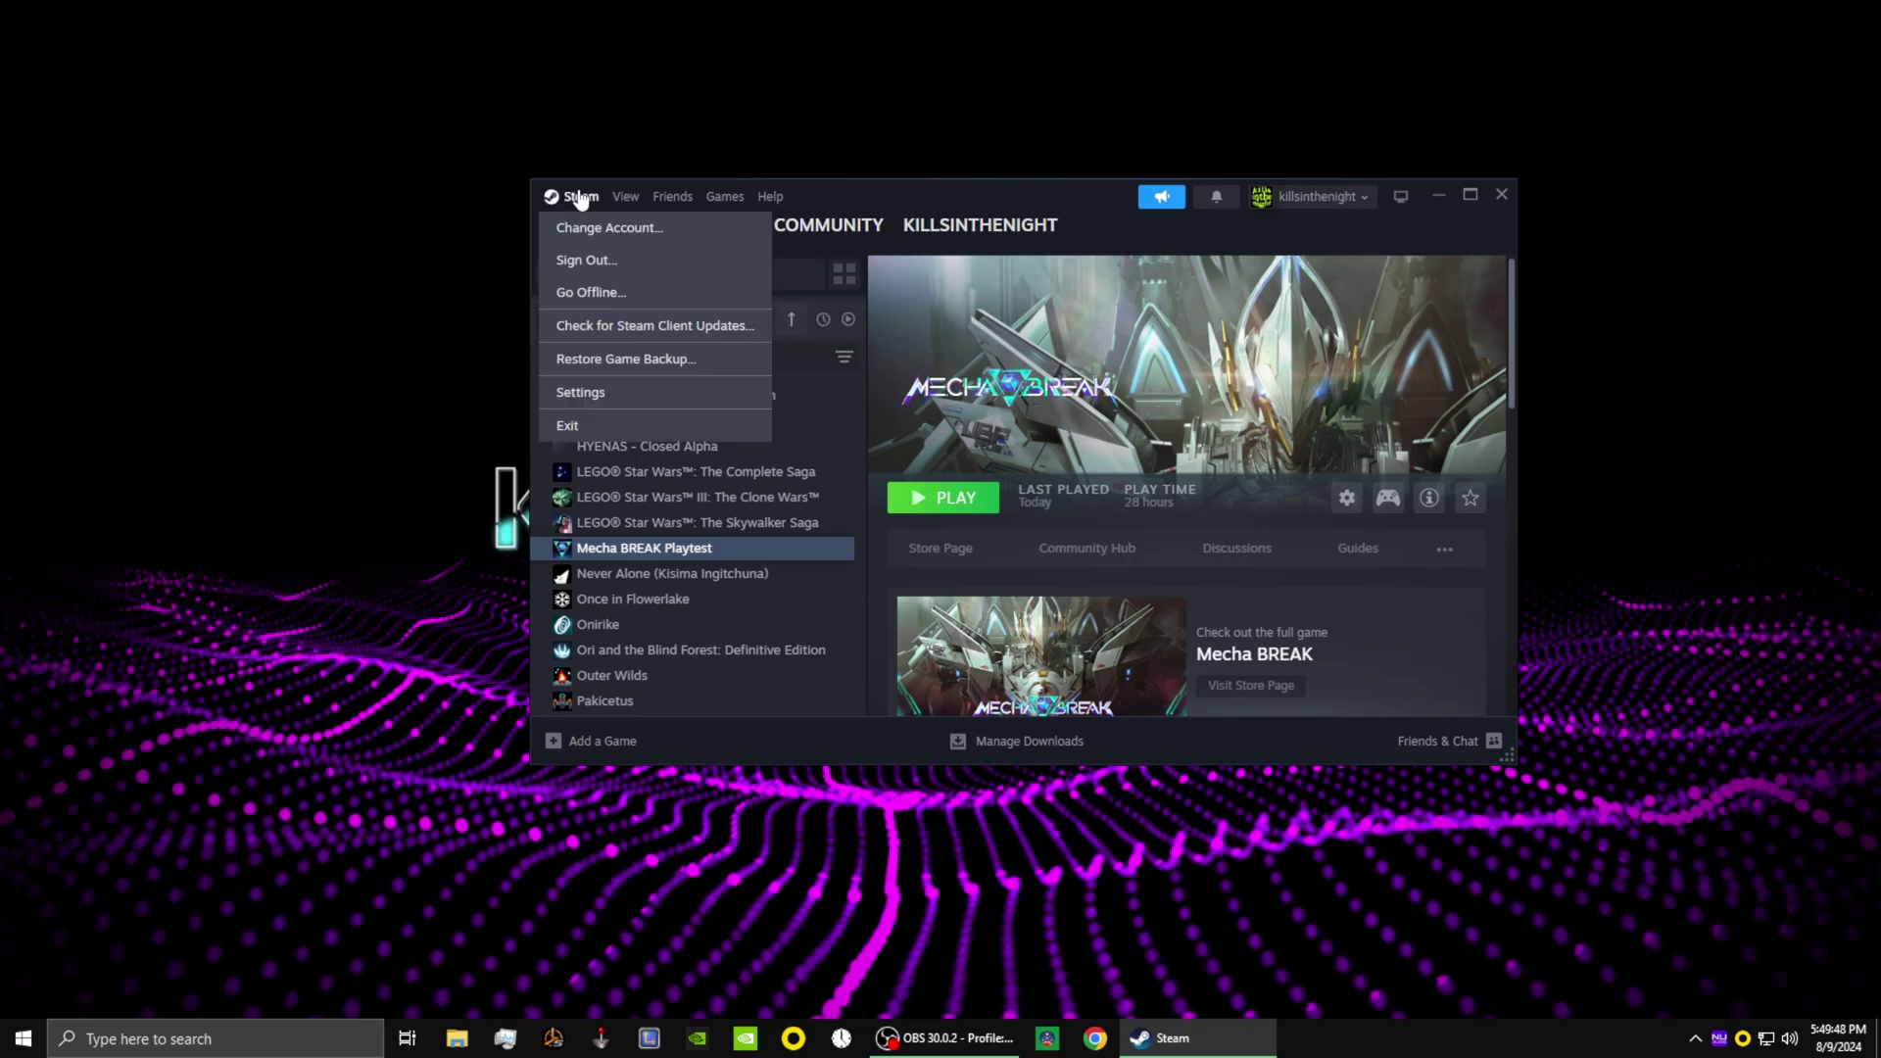
pyautogui.click(604, 394)
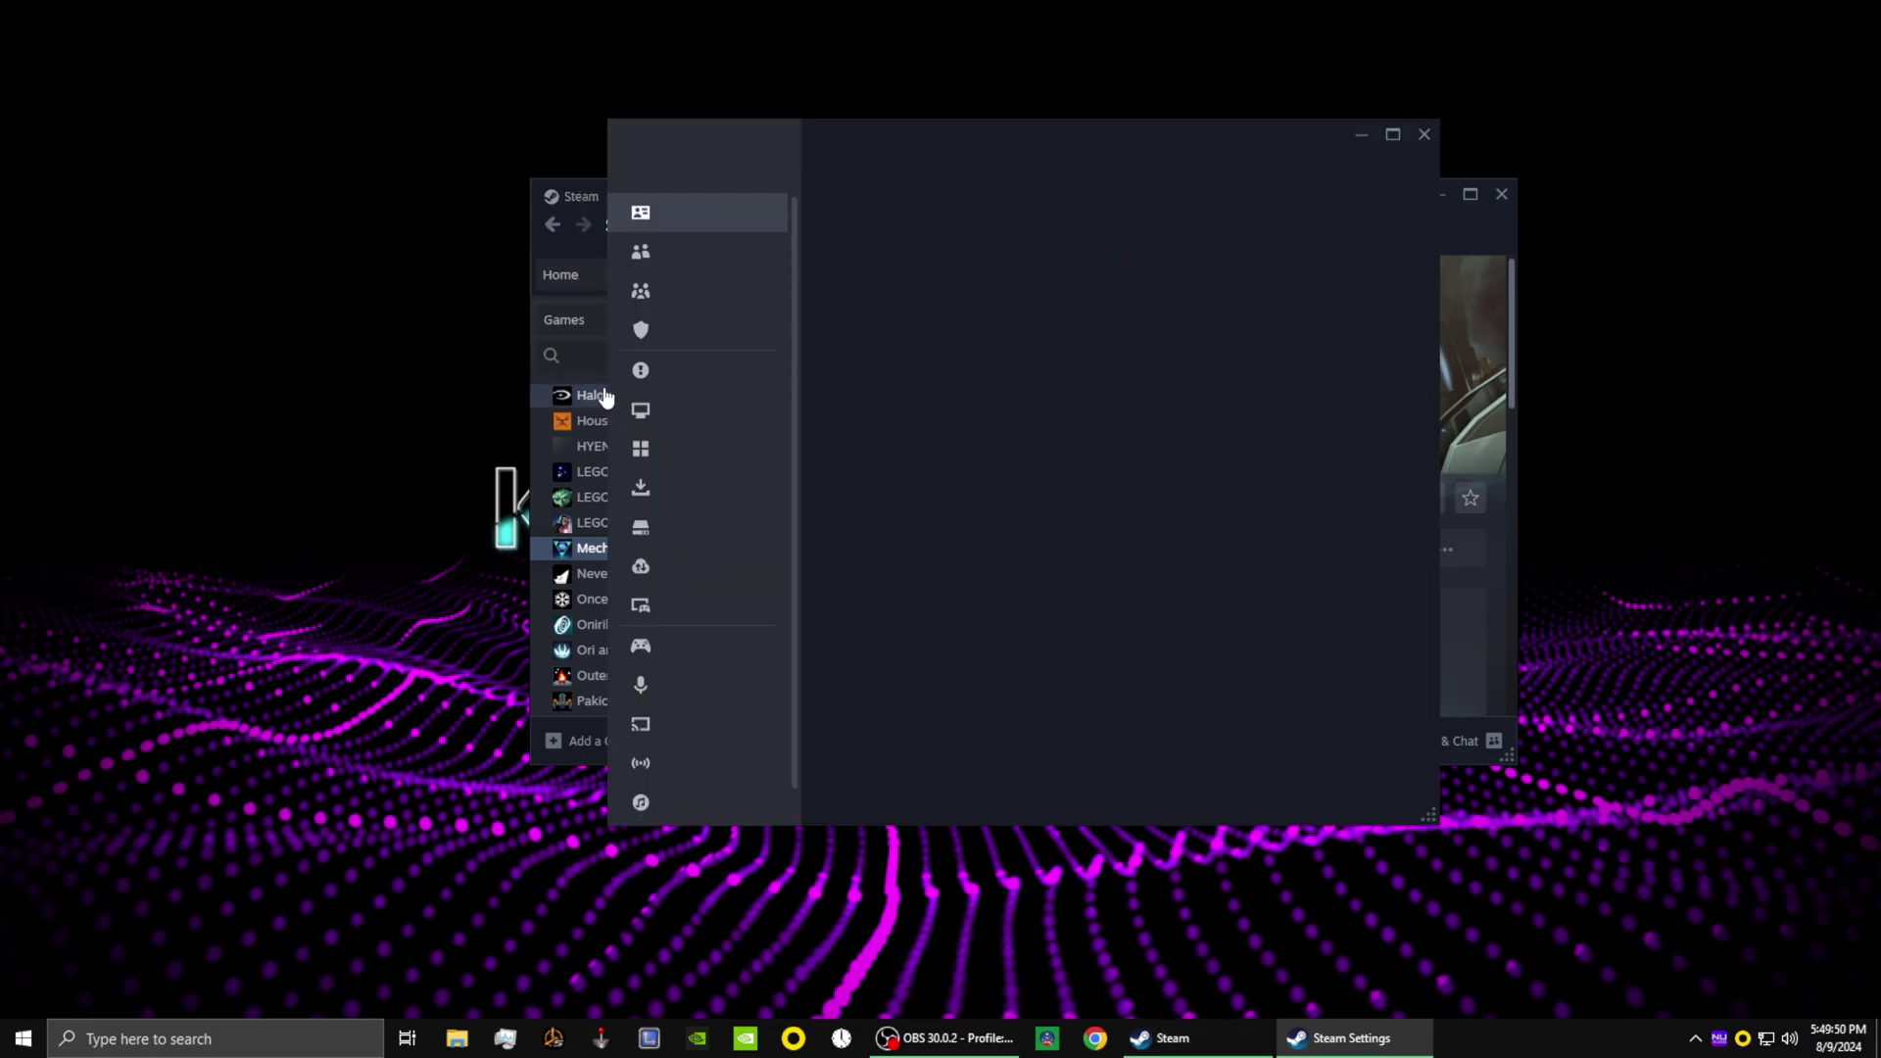
pyautogui.click(692, 611)
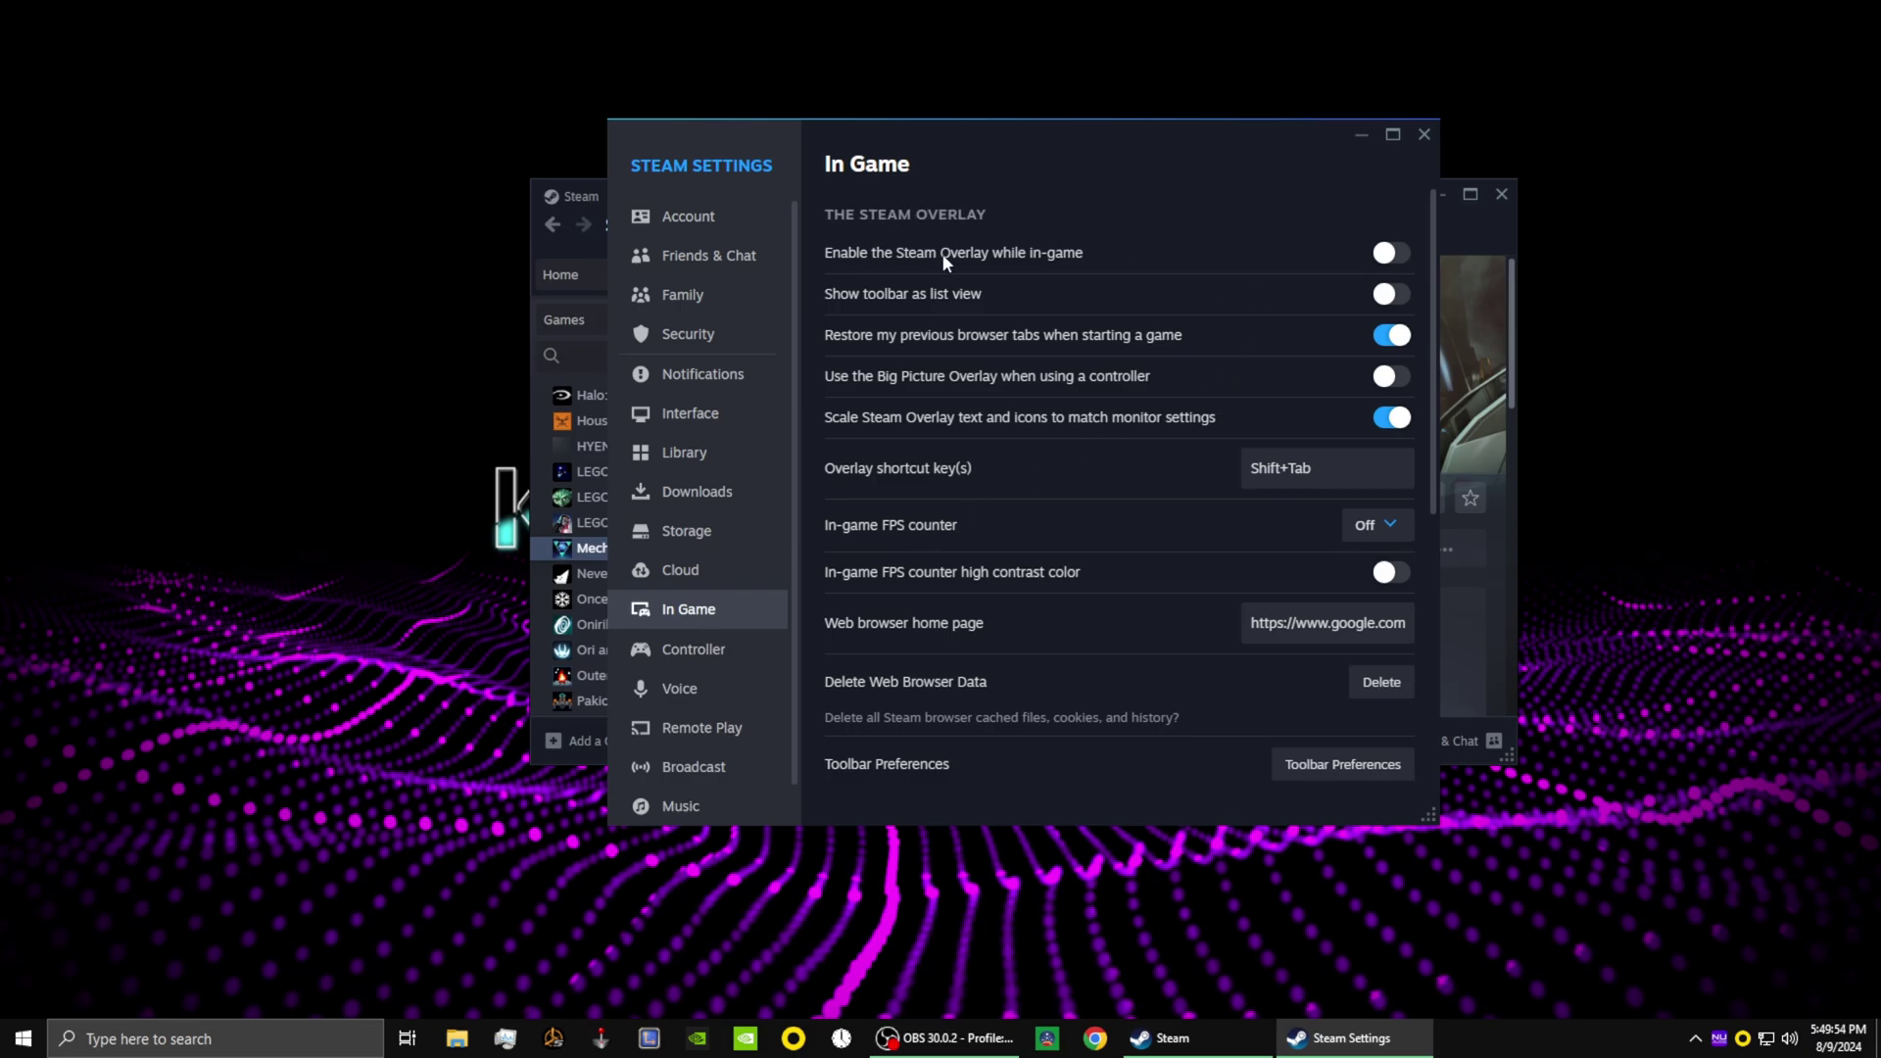
pyautogui.click(1384, 254)
# Set the in-game FPS counter to Top-right with high contrast color and close Settings.
pyautogui.click(1375, 524)
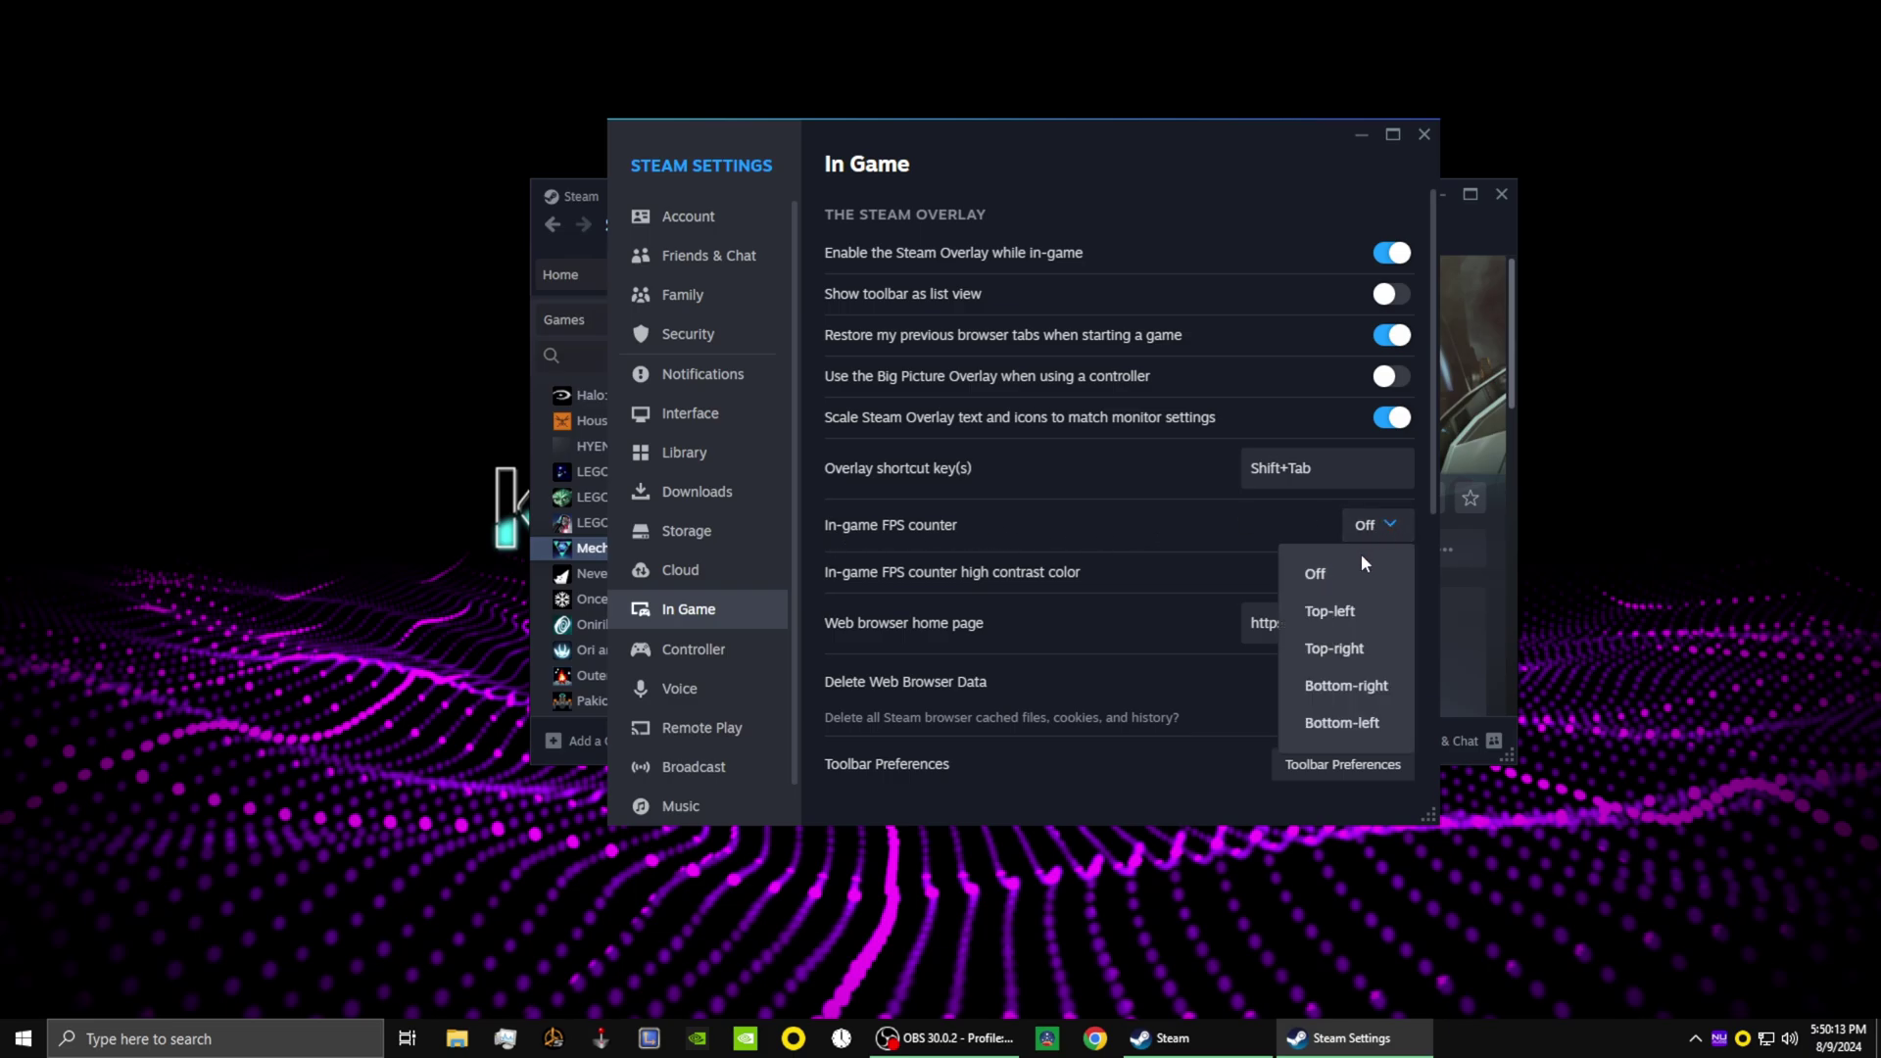
pyautogui.click(1346, 655)
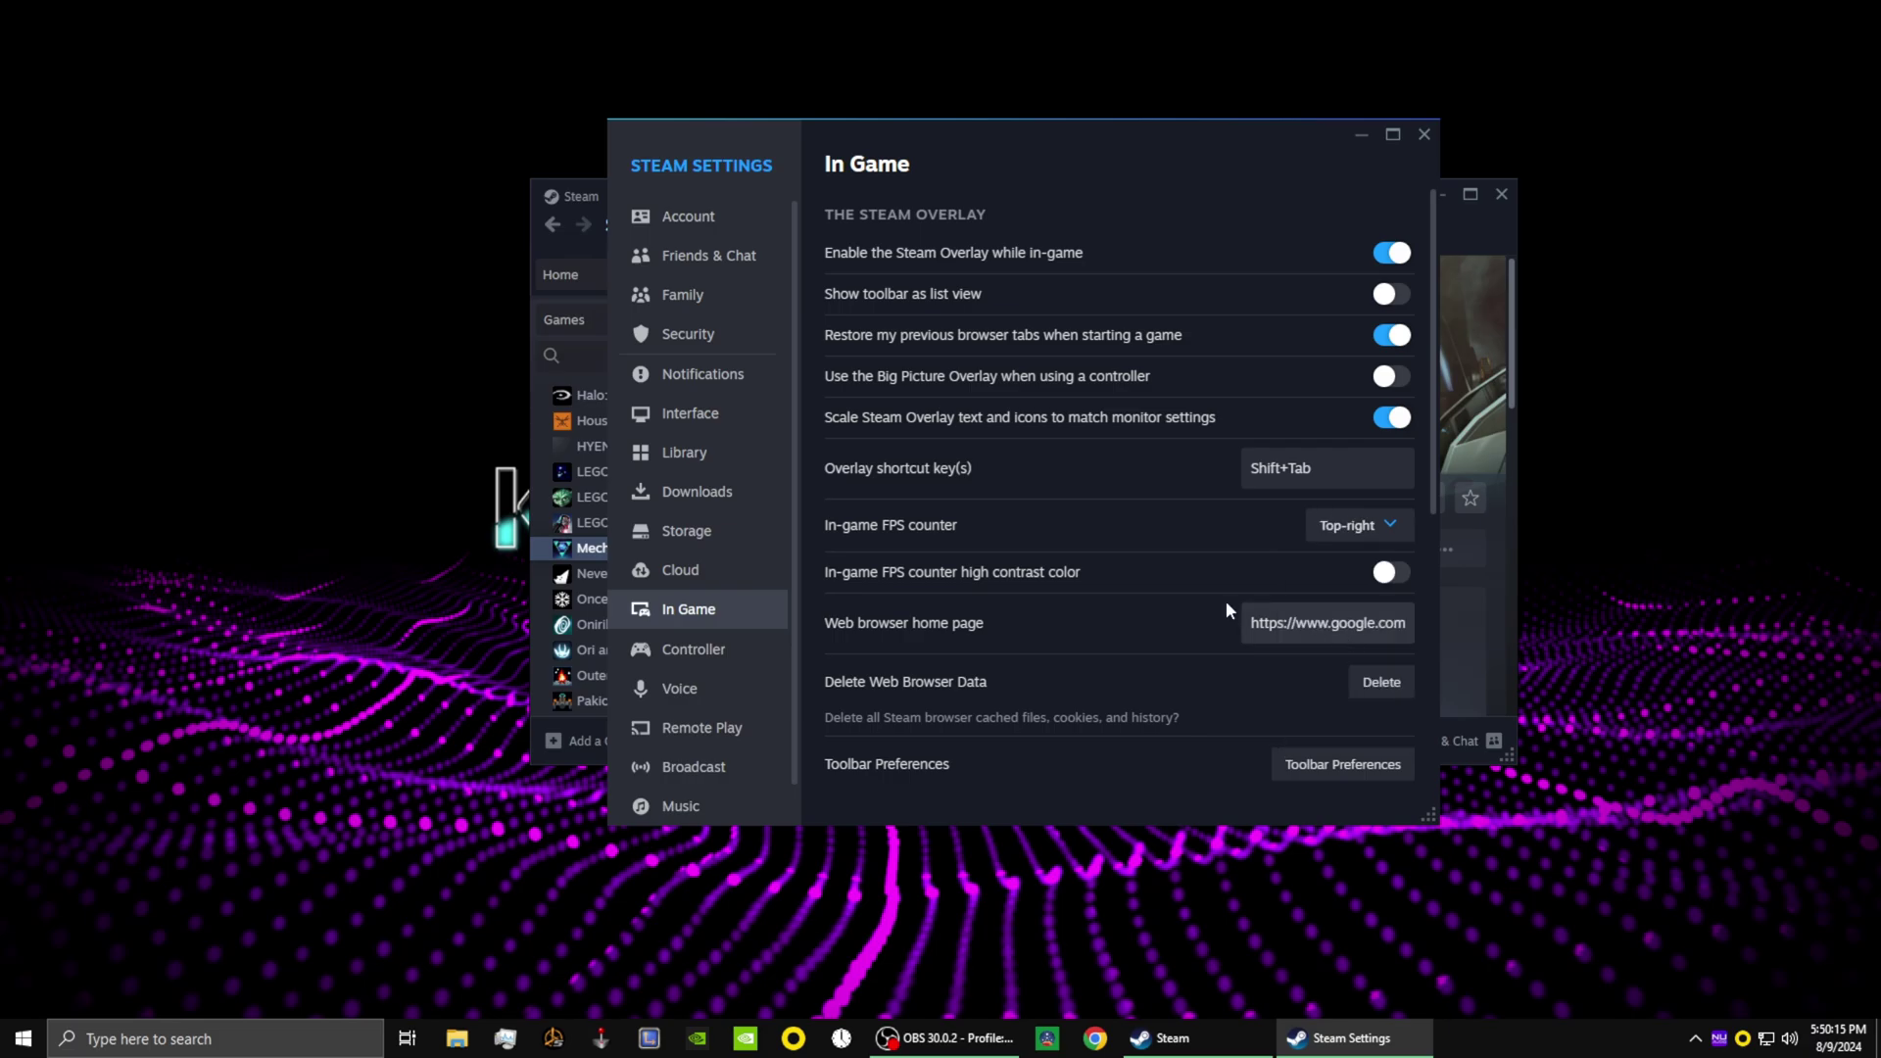
pyautogui.click(1395, 583)
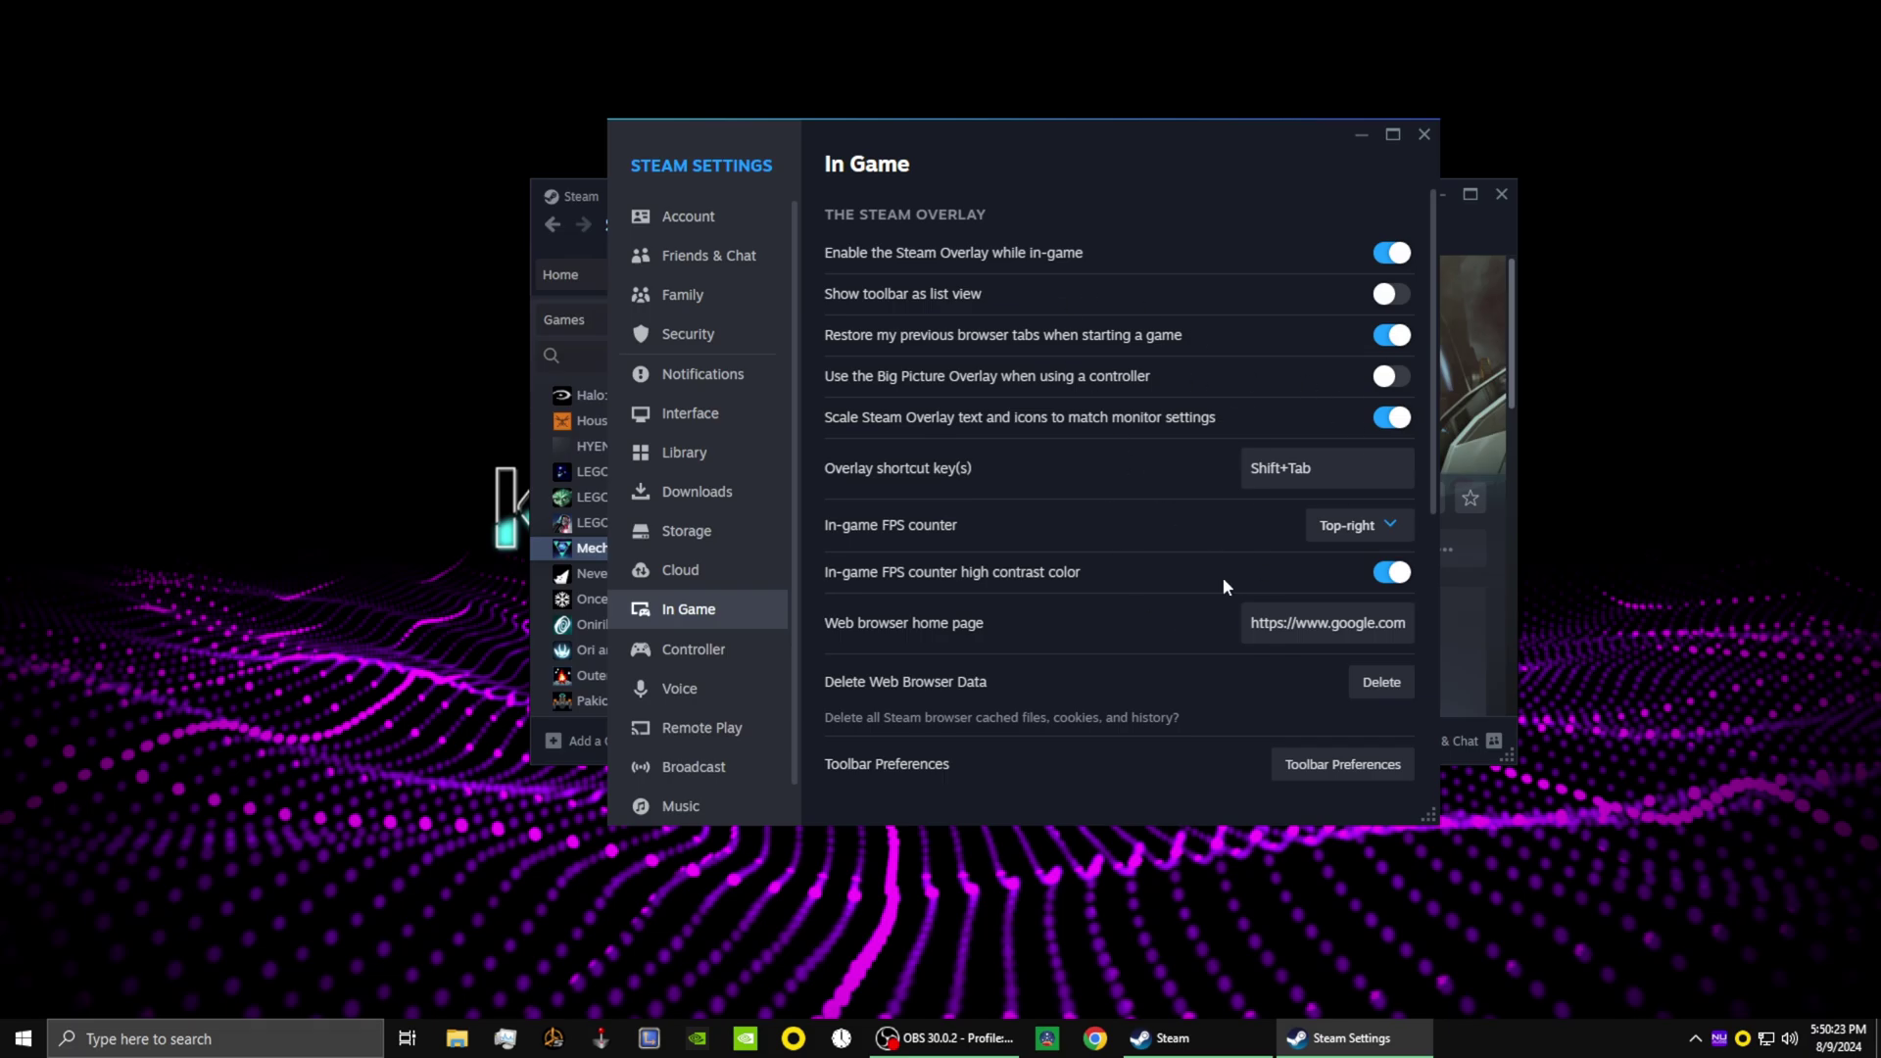
pyautogui.click(1423, 136)
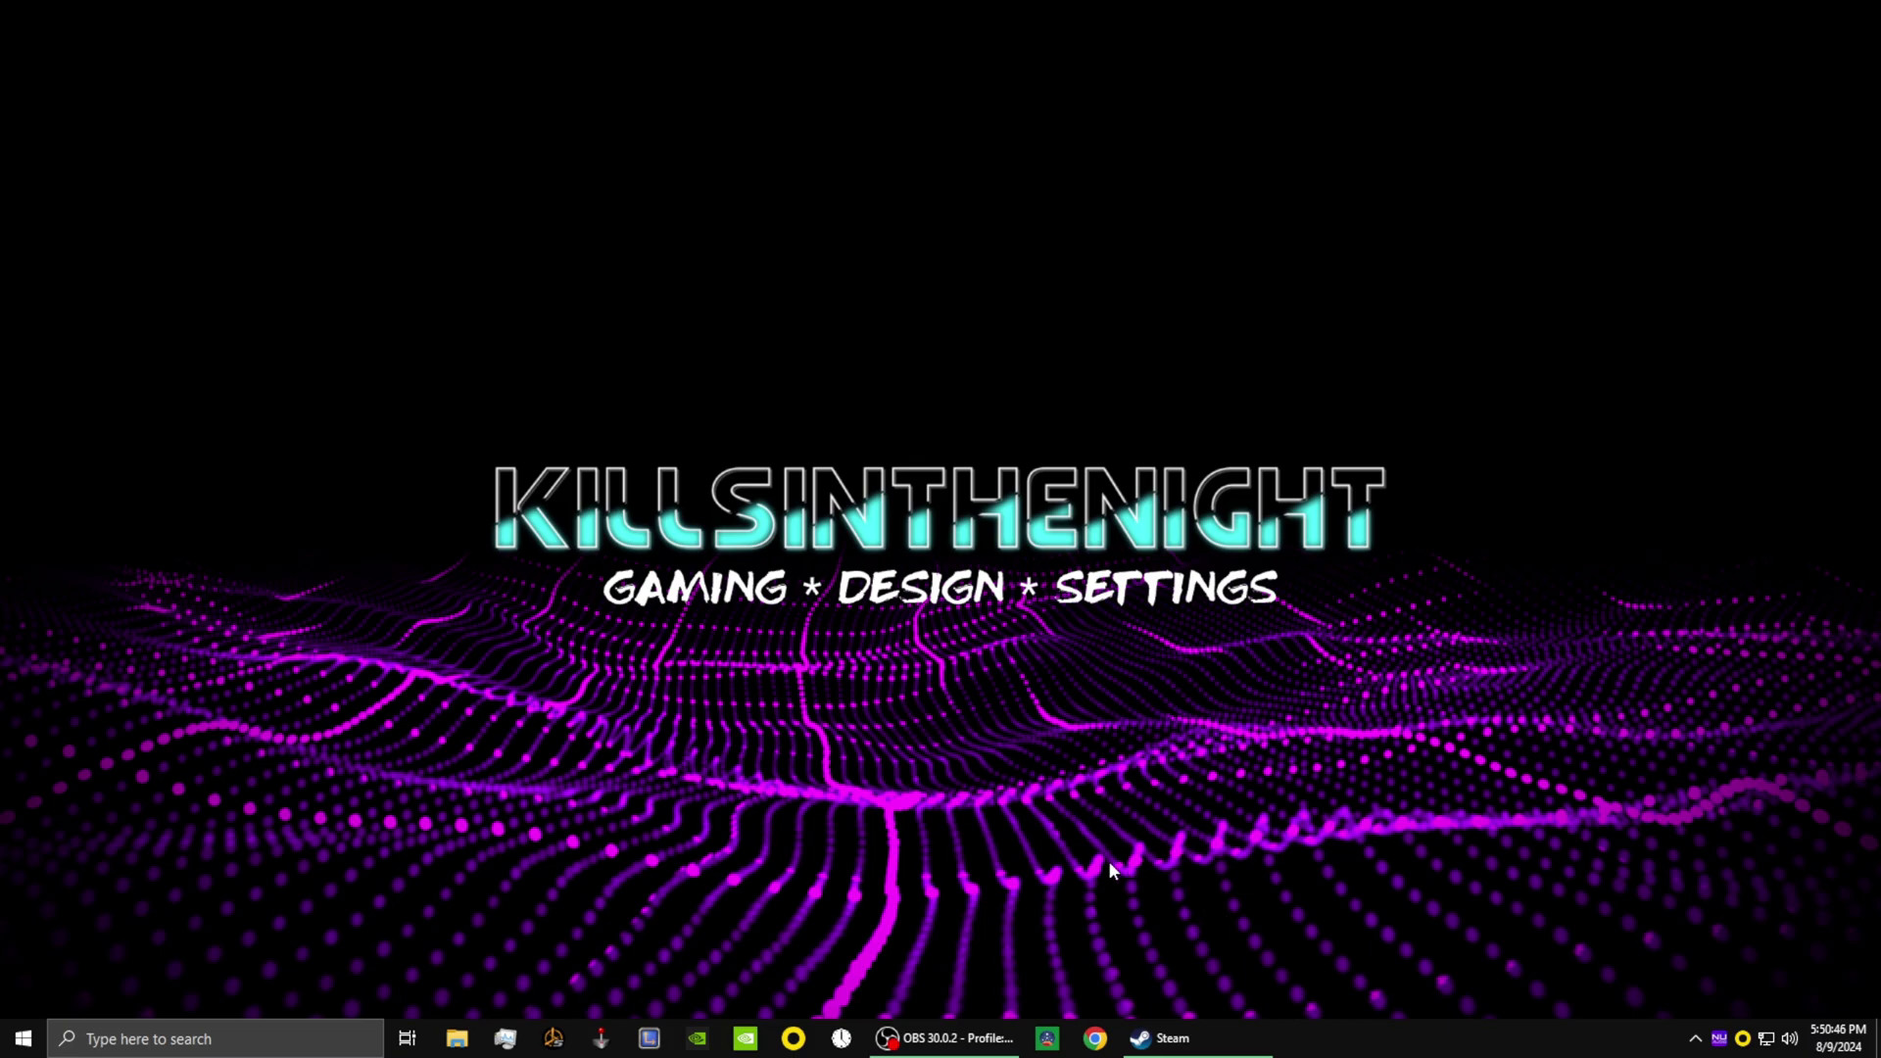
# Launch NVIDIA Control Panel from the desktop and choose the advanced 3D image settings.
pyautogui.rightClick(855, 805)
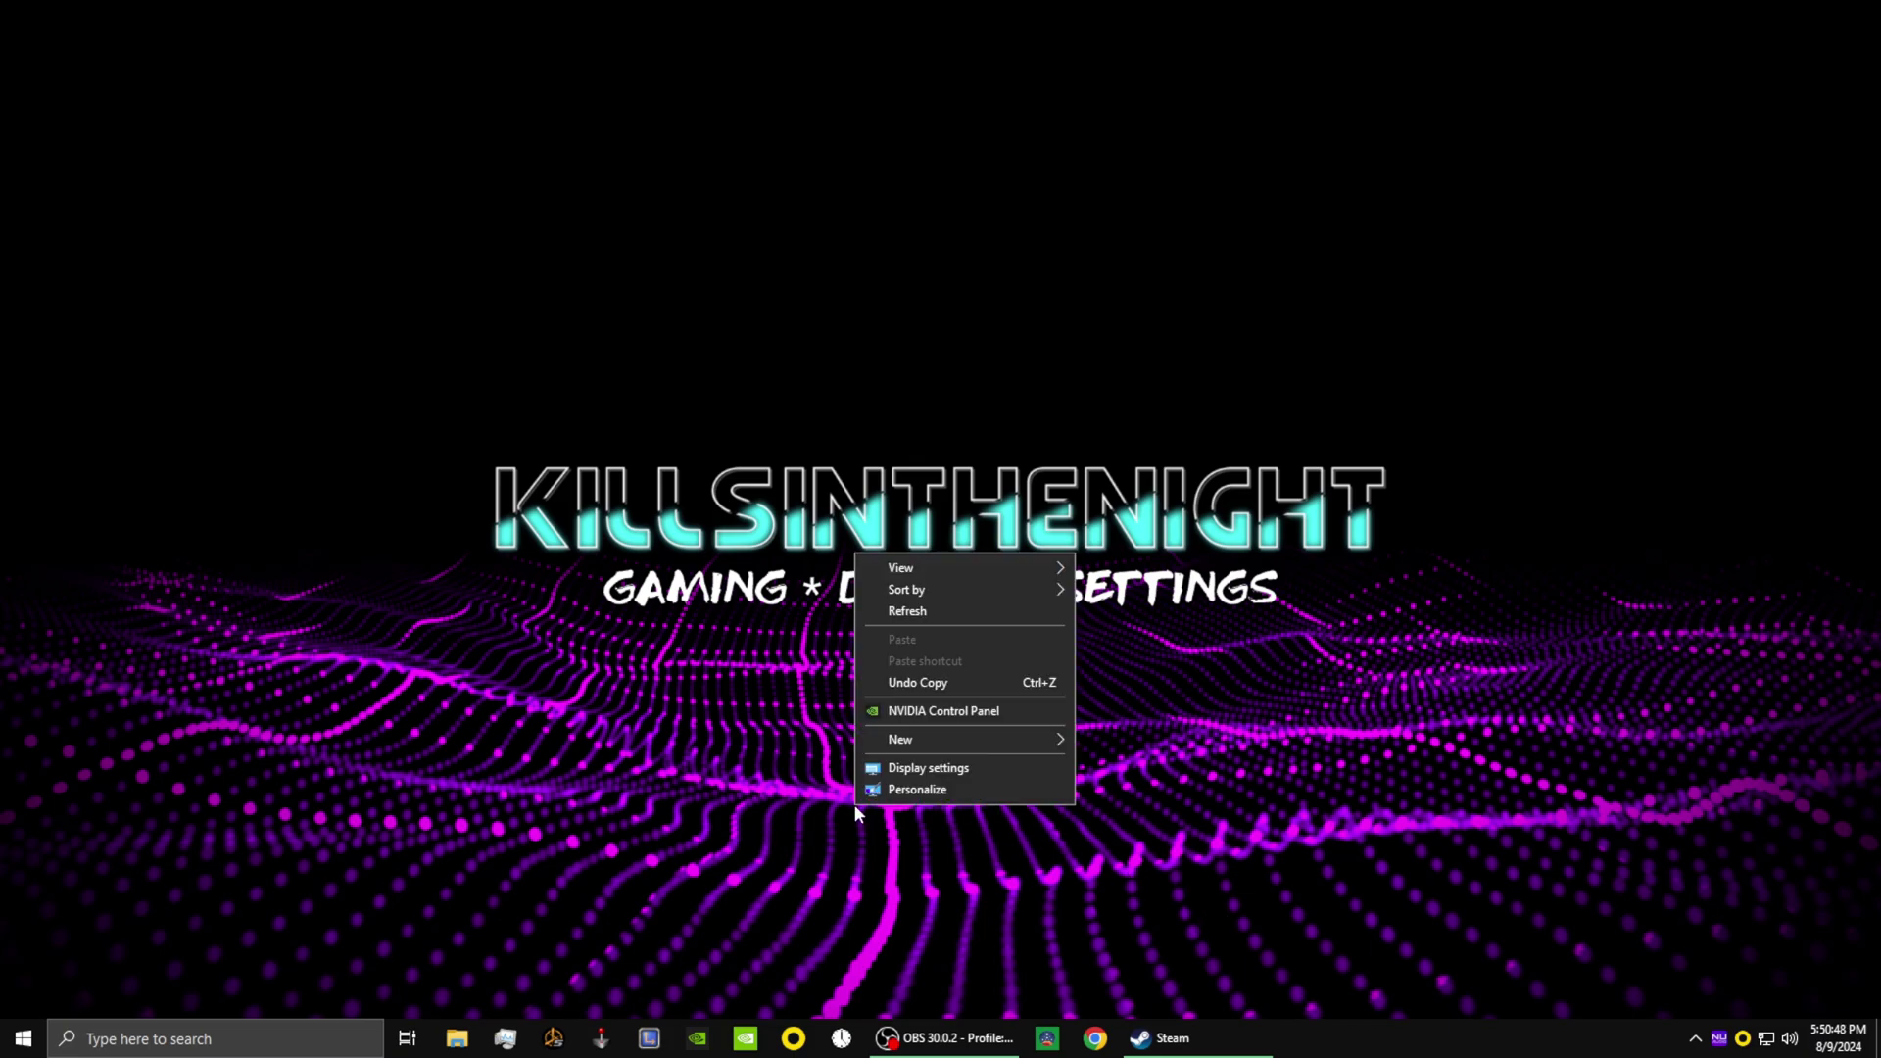
pyautogui.click(958, 712)
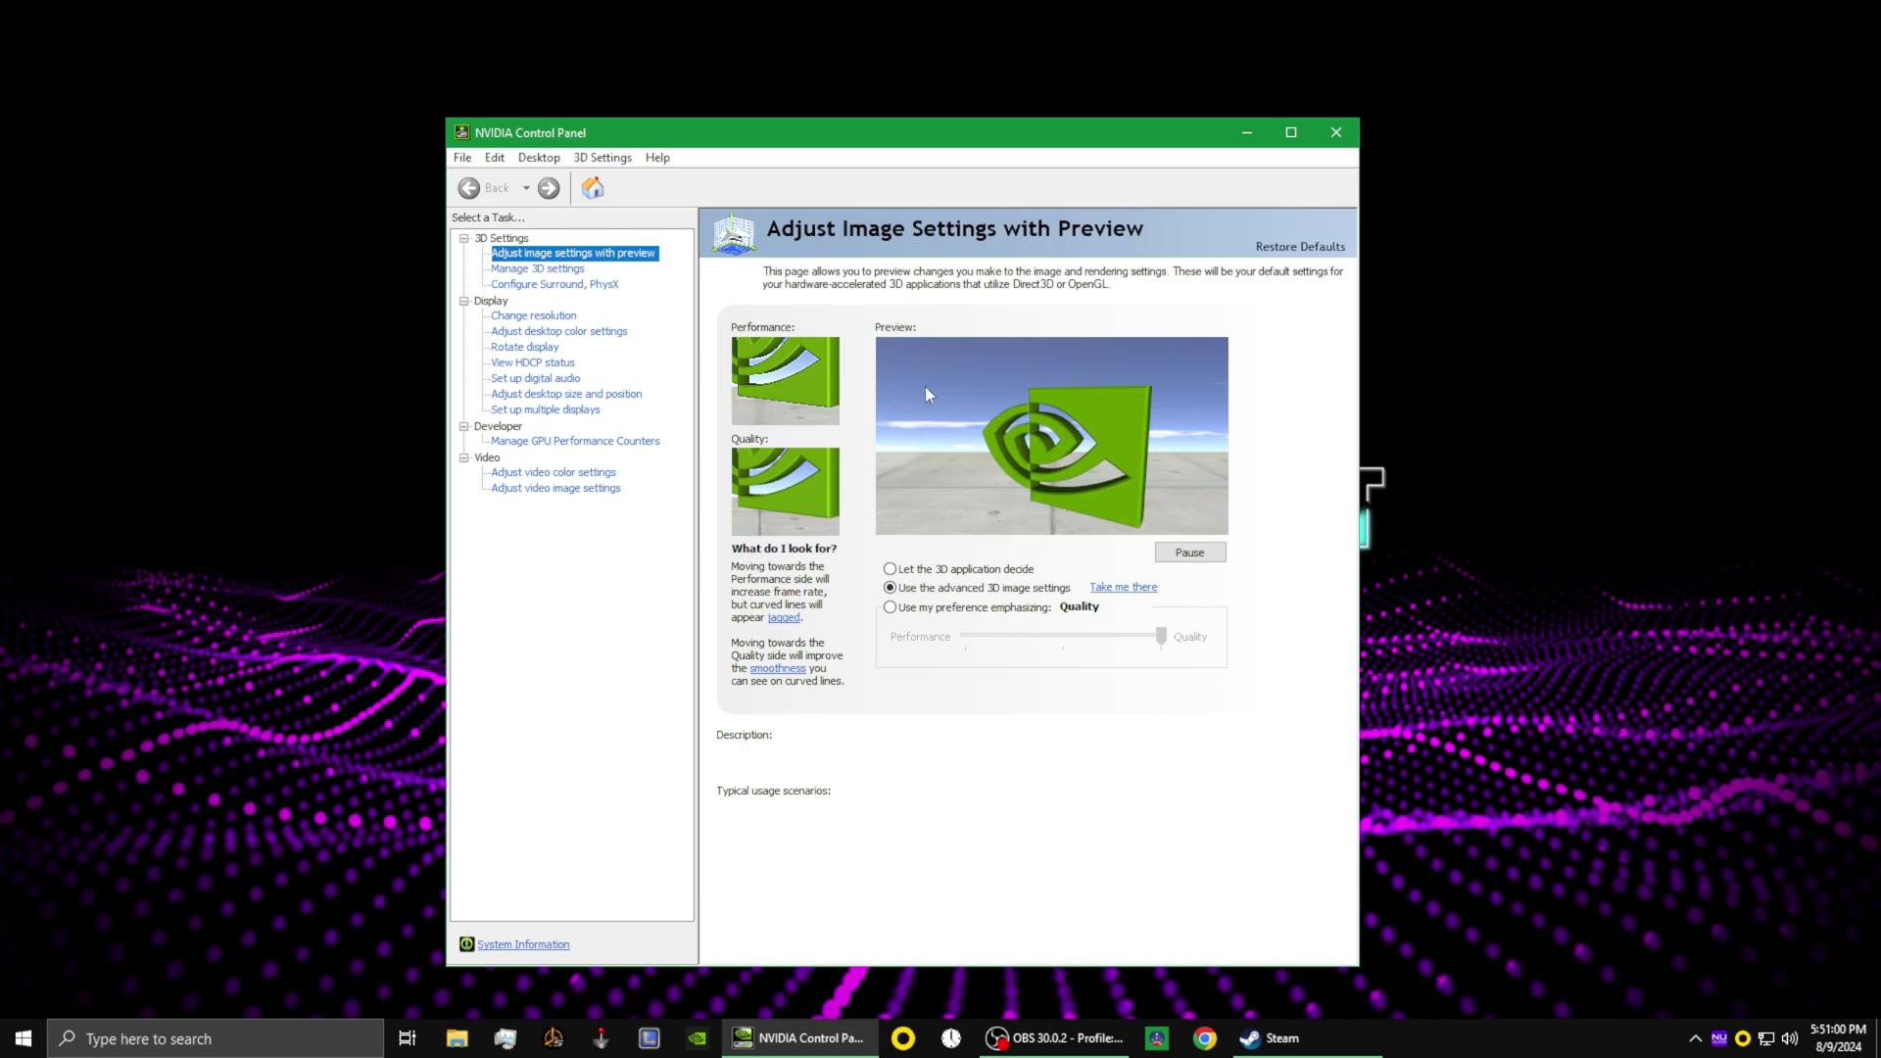
pyautogui.moveTo(890, 588)
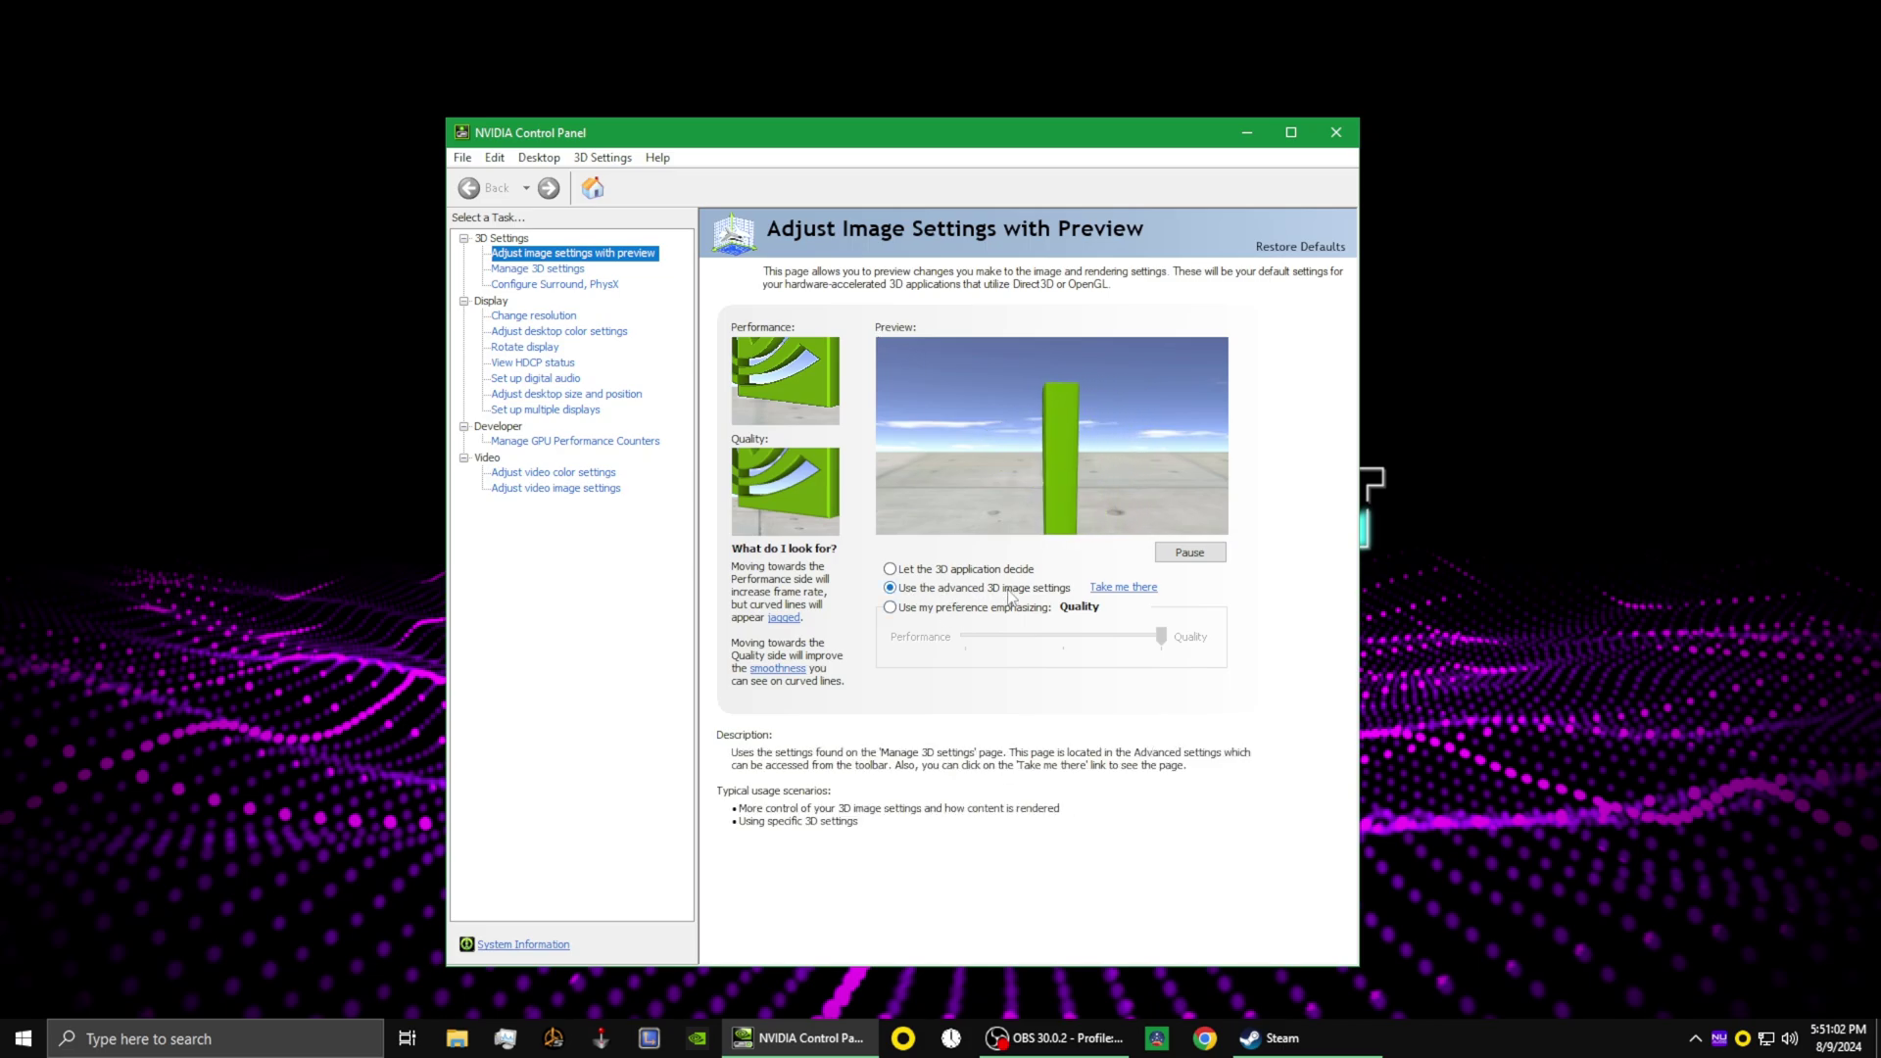
pyautogui.click(890, 589)
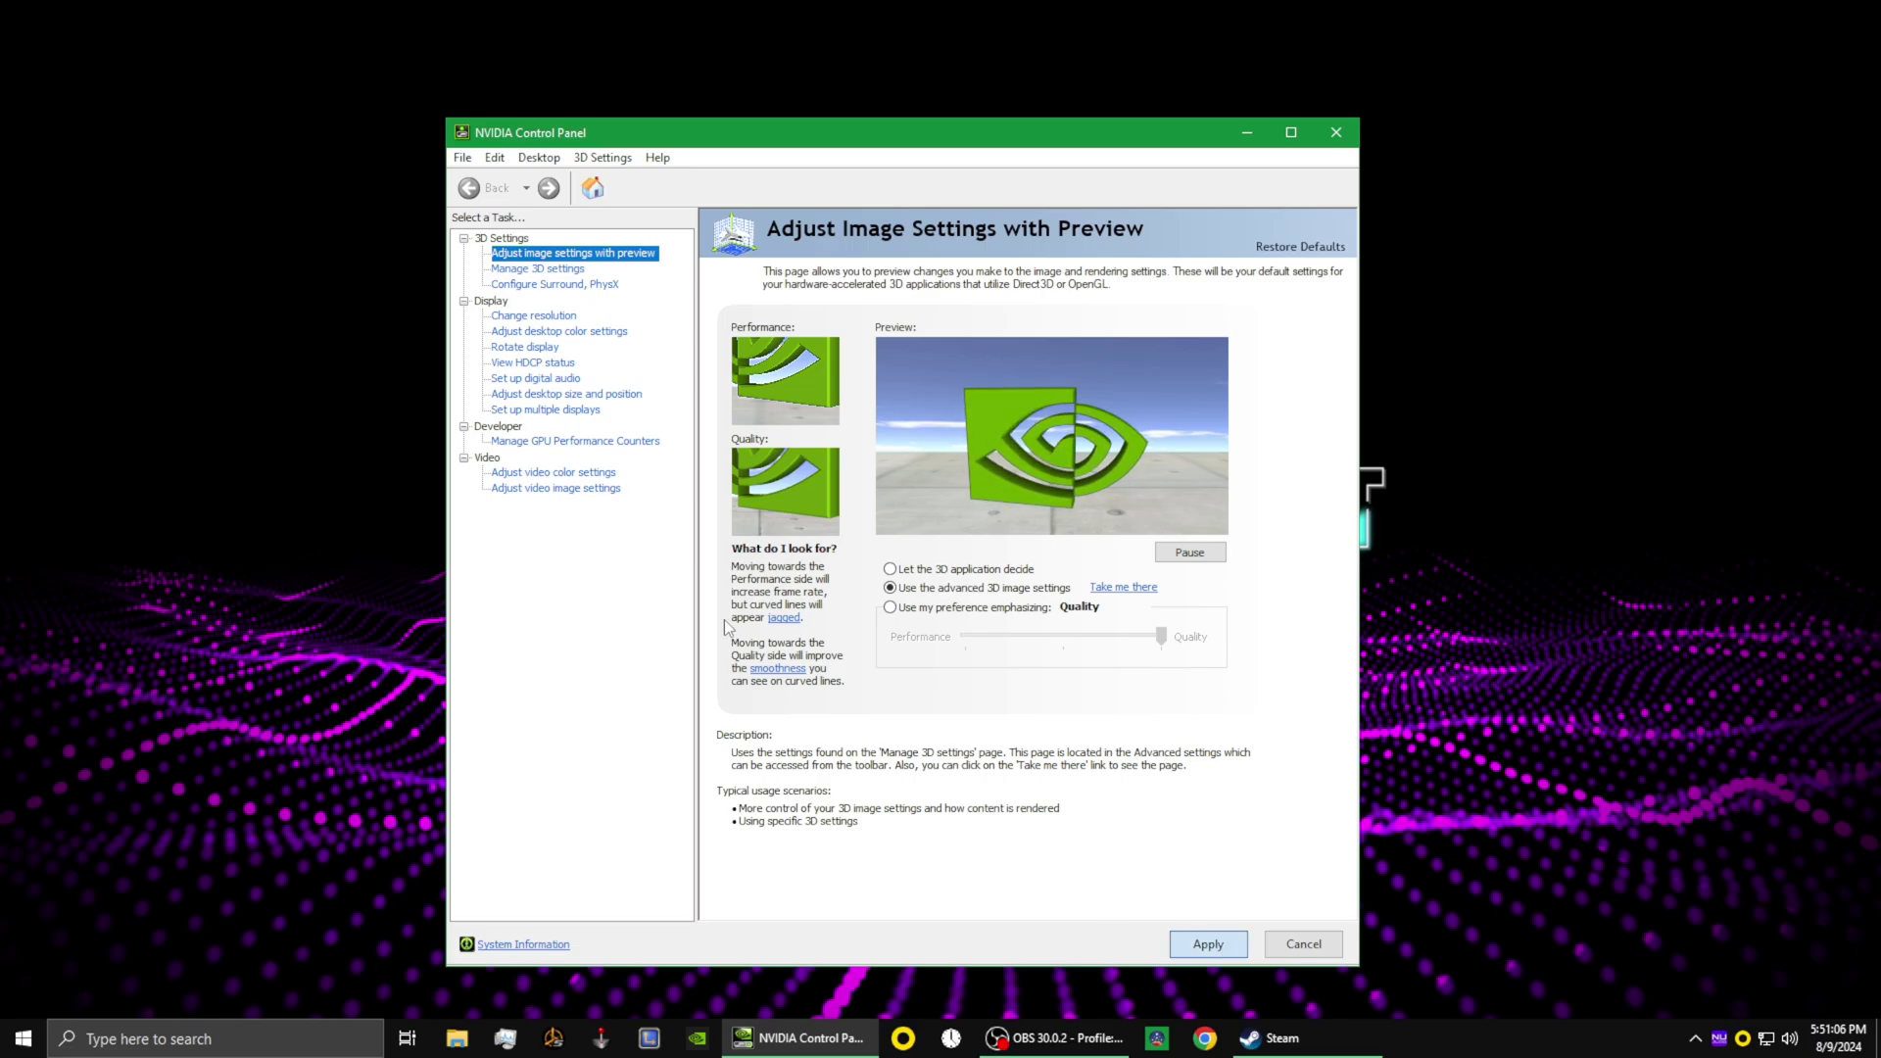
# Go to Manage 3D Settings > Program Settings and start adding a new program.
pyautogui.click(520, 270)
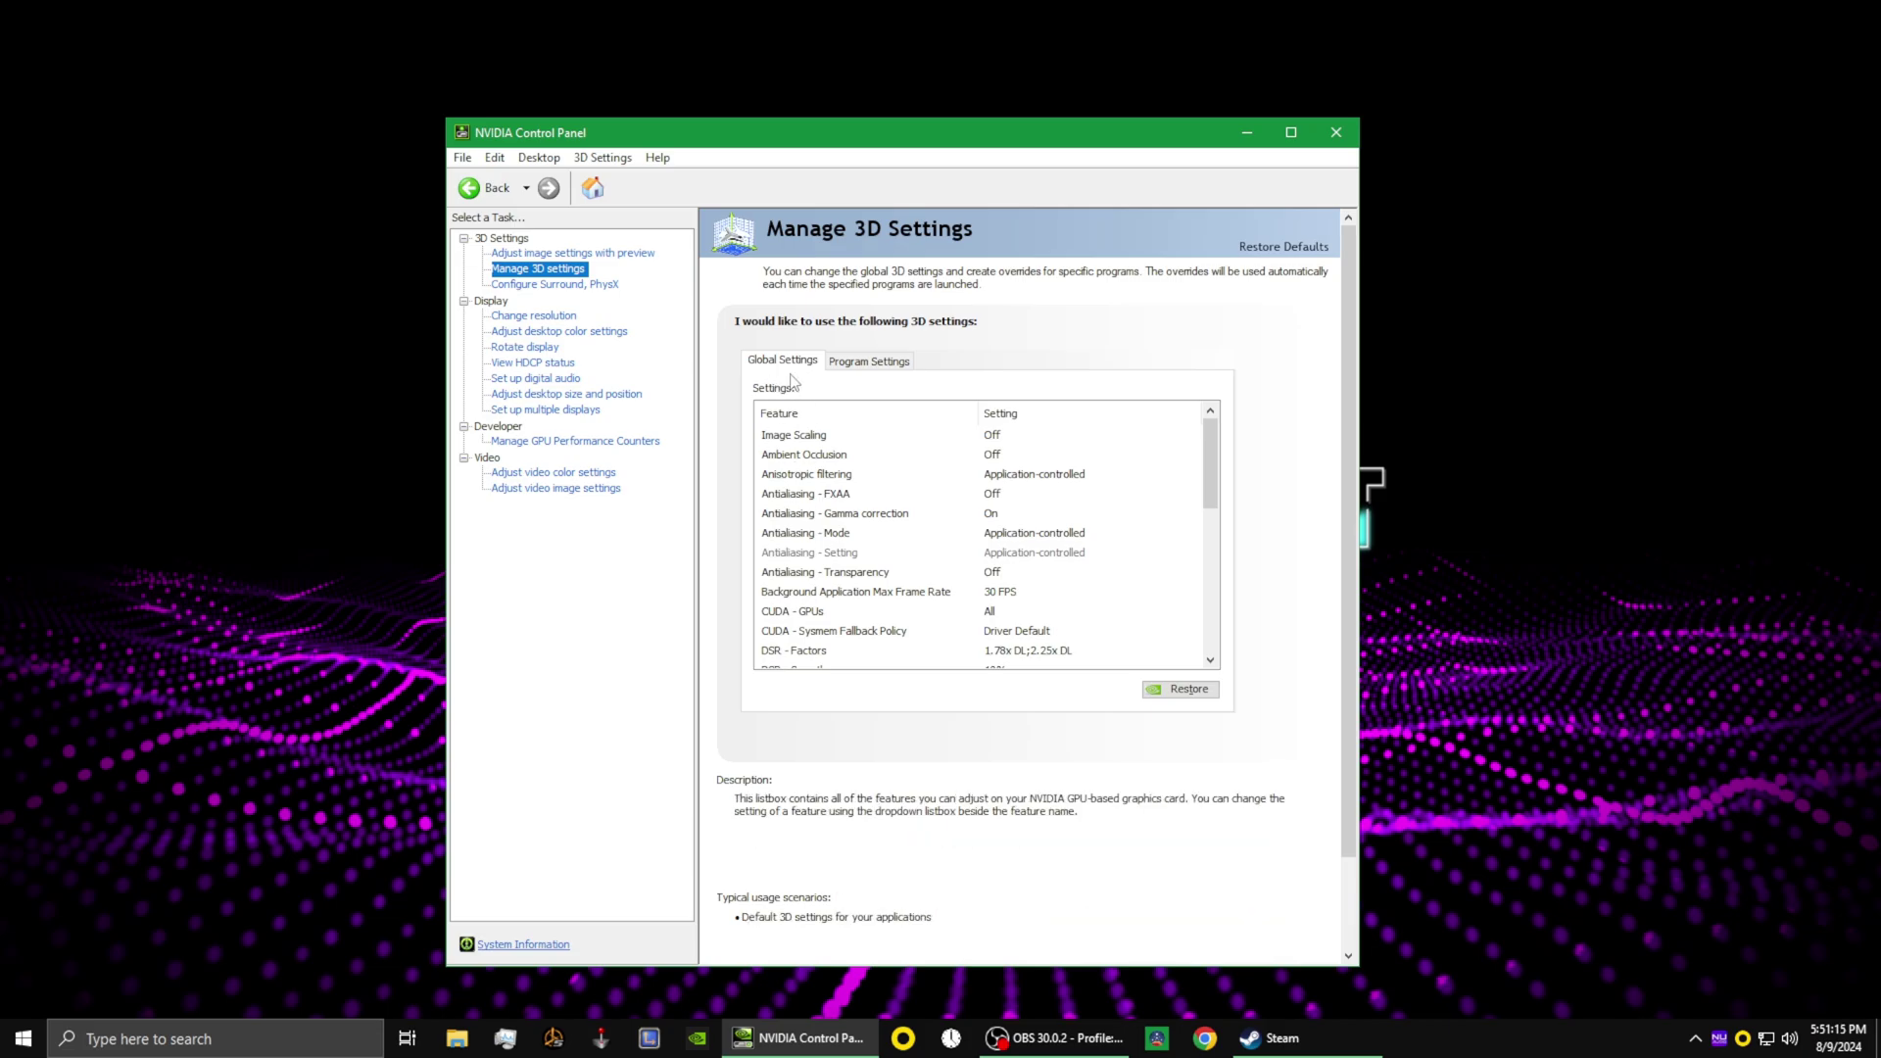
pyautogui.click(867, 360)
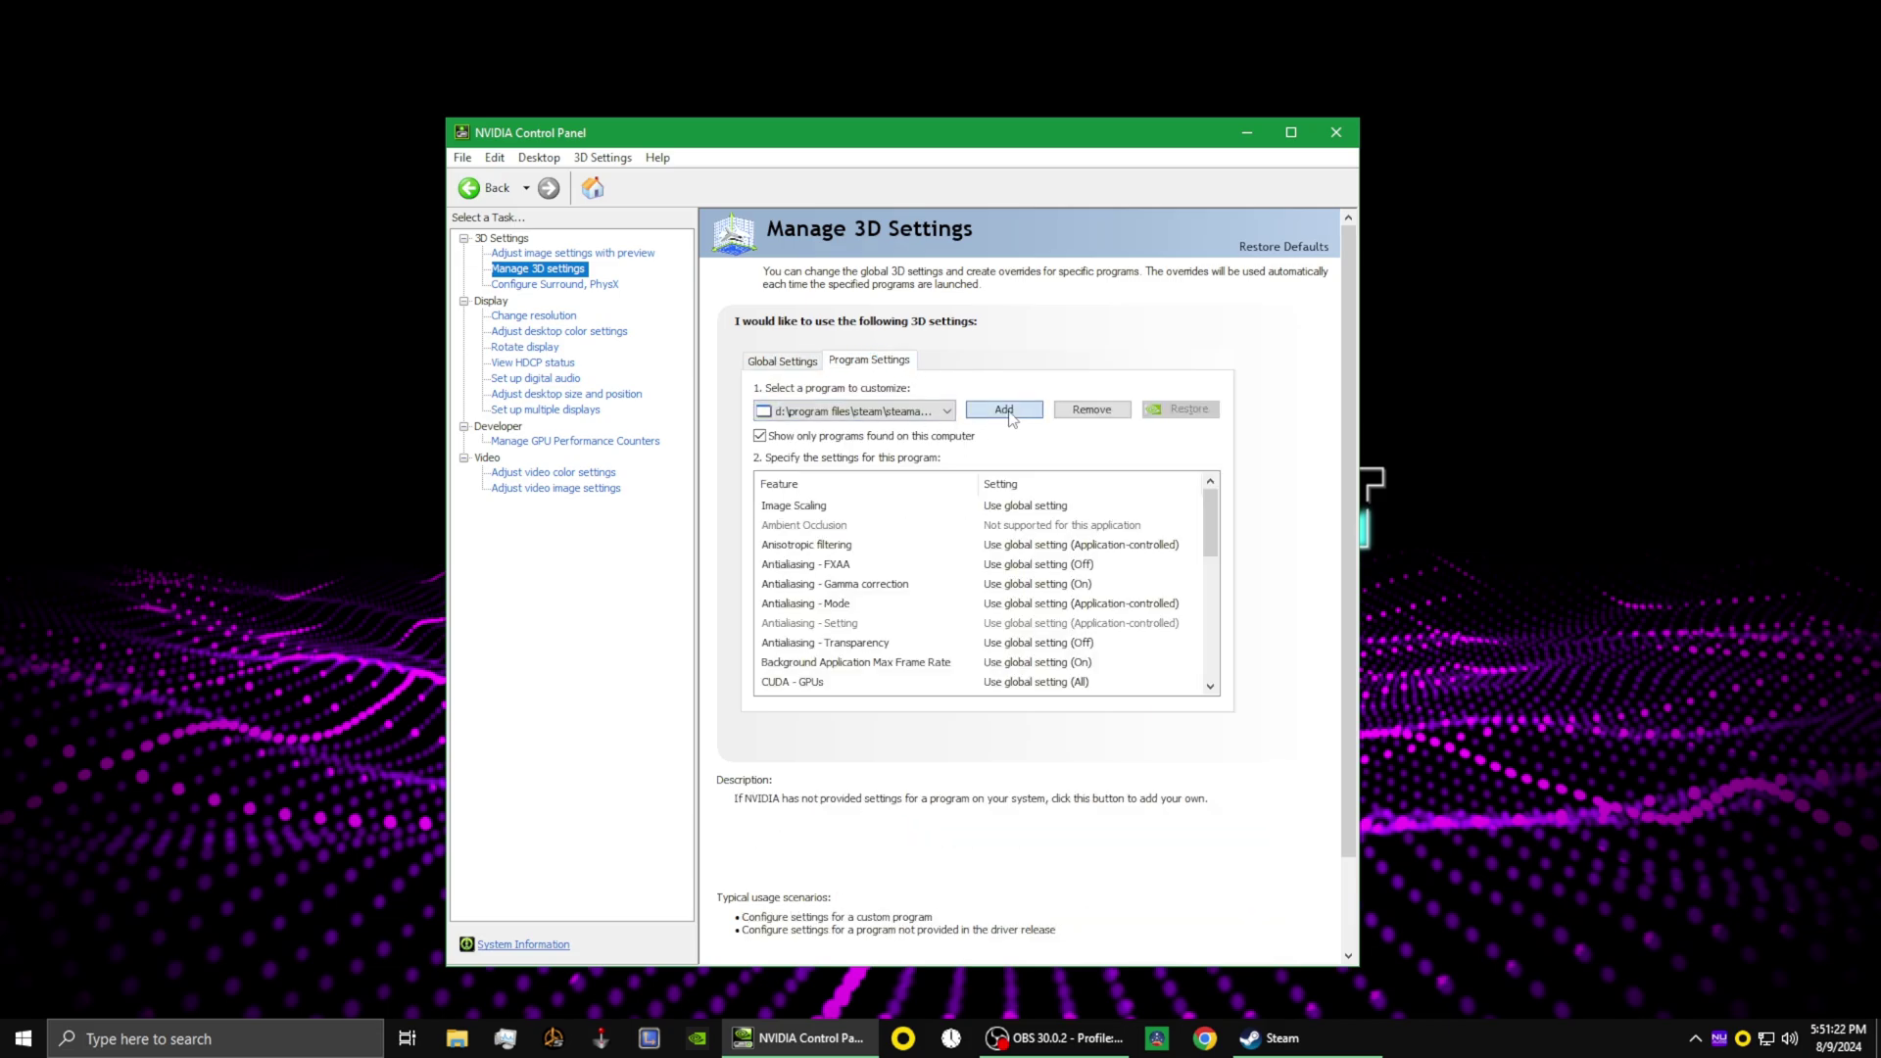
pyautogui.click(1007, 409)
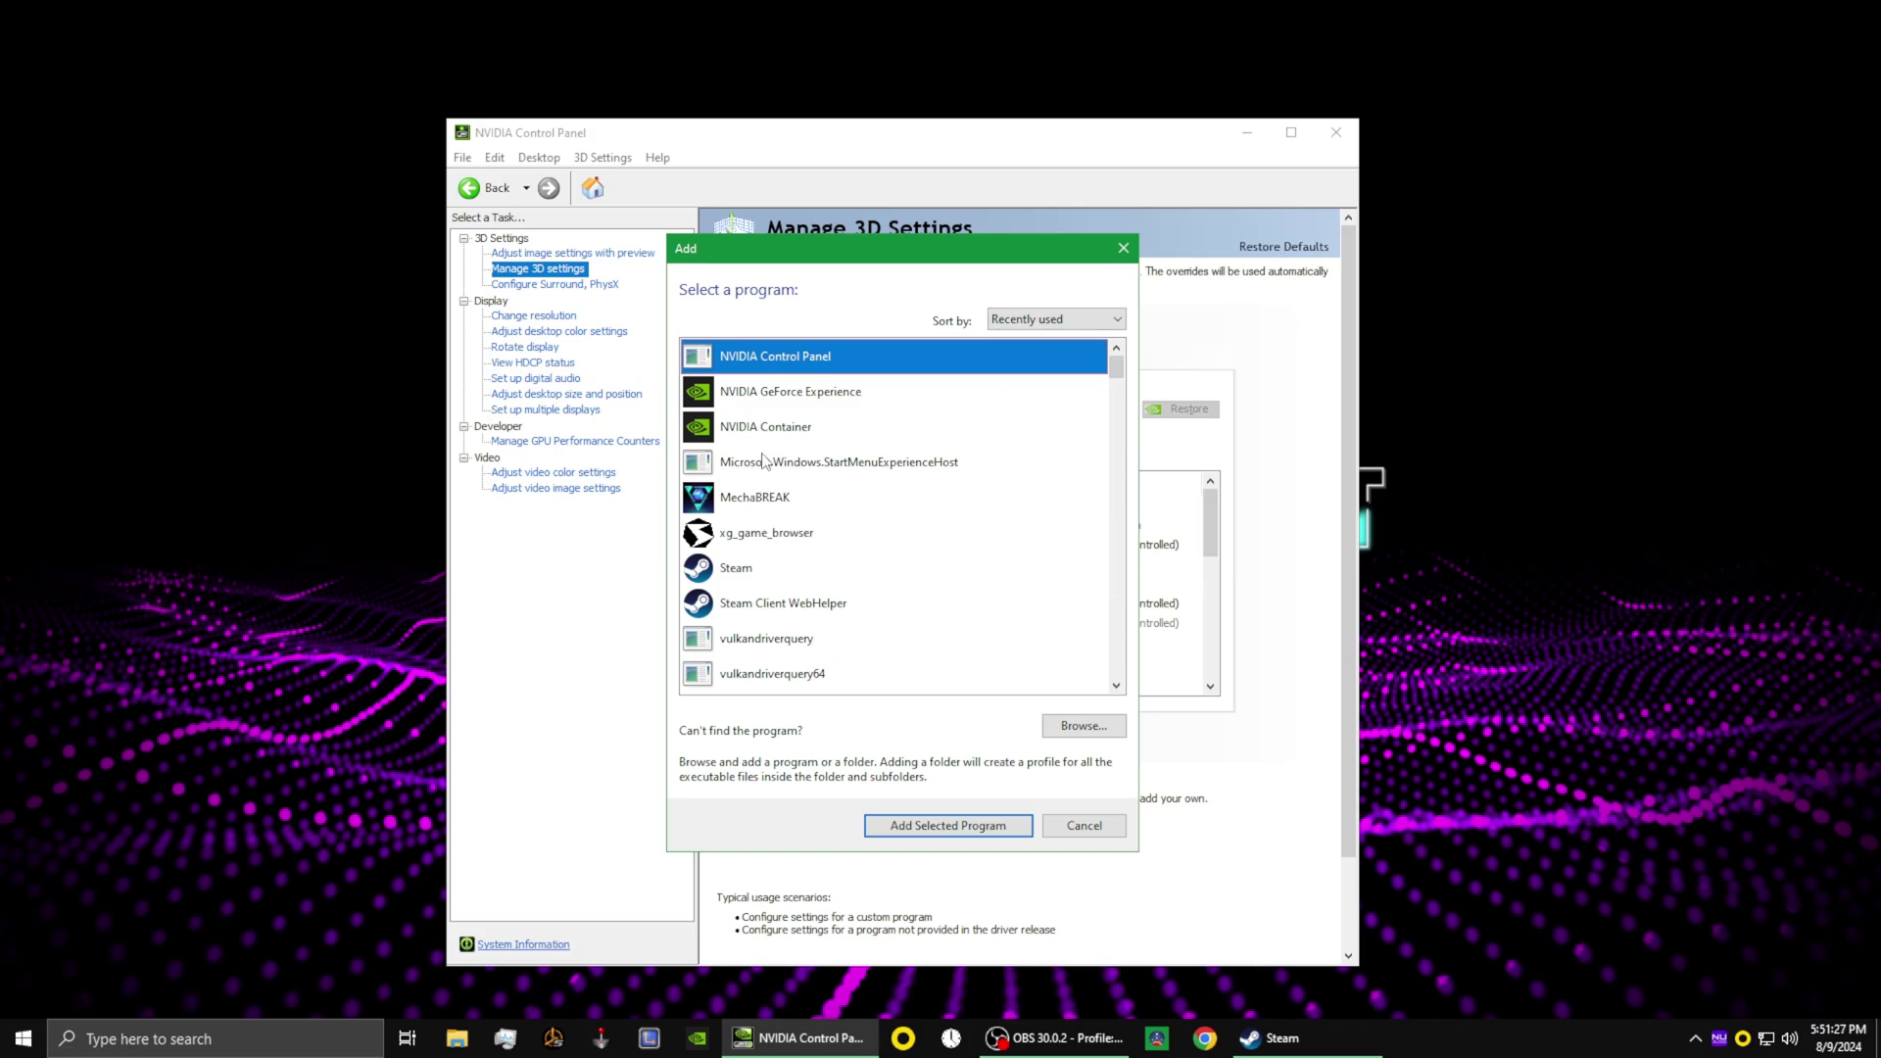
pyautogui.moveTo(1115, 367)
pyautogui.mouseDown()
pyautogui.moveTo(1115, 411)
pyautogui.moveTo(1115, 368)
pyautogui.mouseUp()
# Browse to D:\Program Files\Steam\steamapps\common\MechaBREAK Playtest and add MechaBREAK.exe.
pyautogui.click(1092, 729)
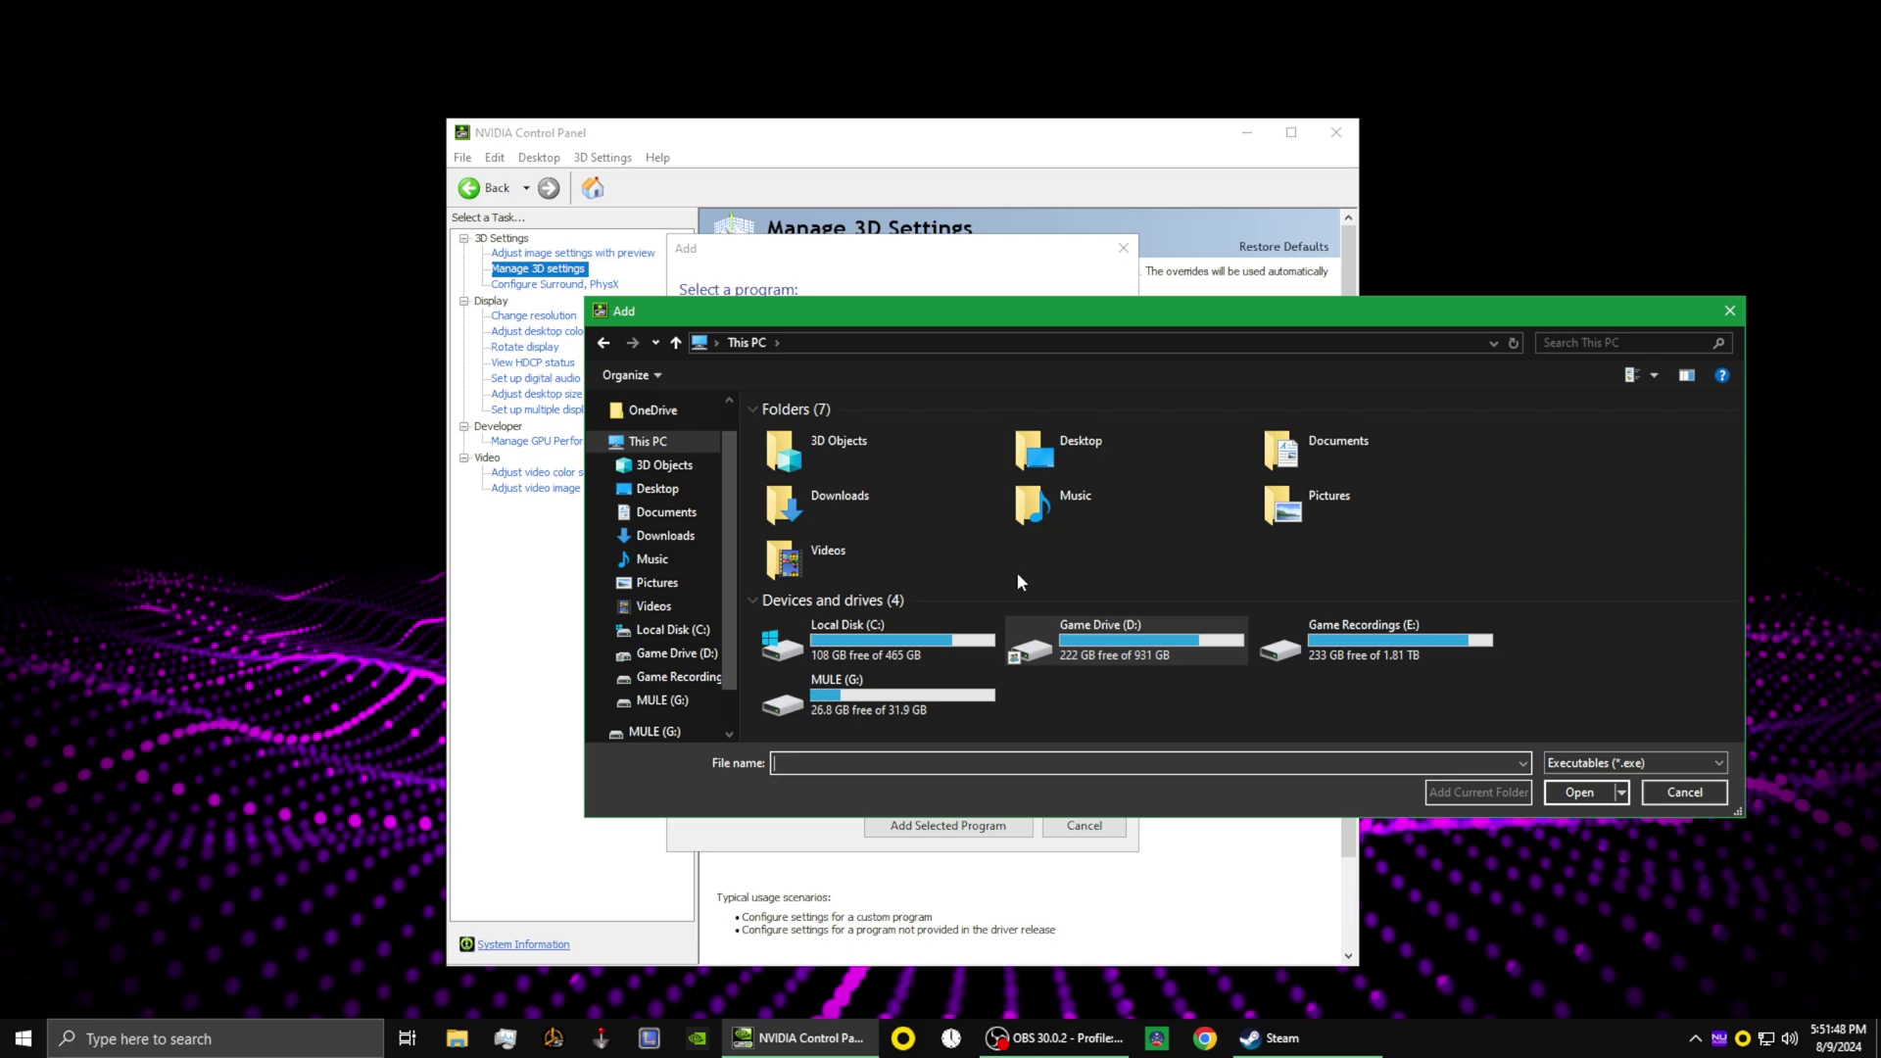
pyautogui.doubleClick(1117, 633)
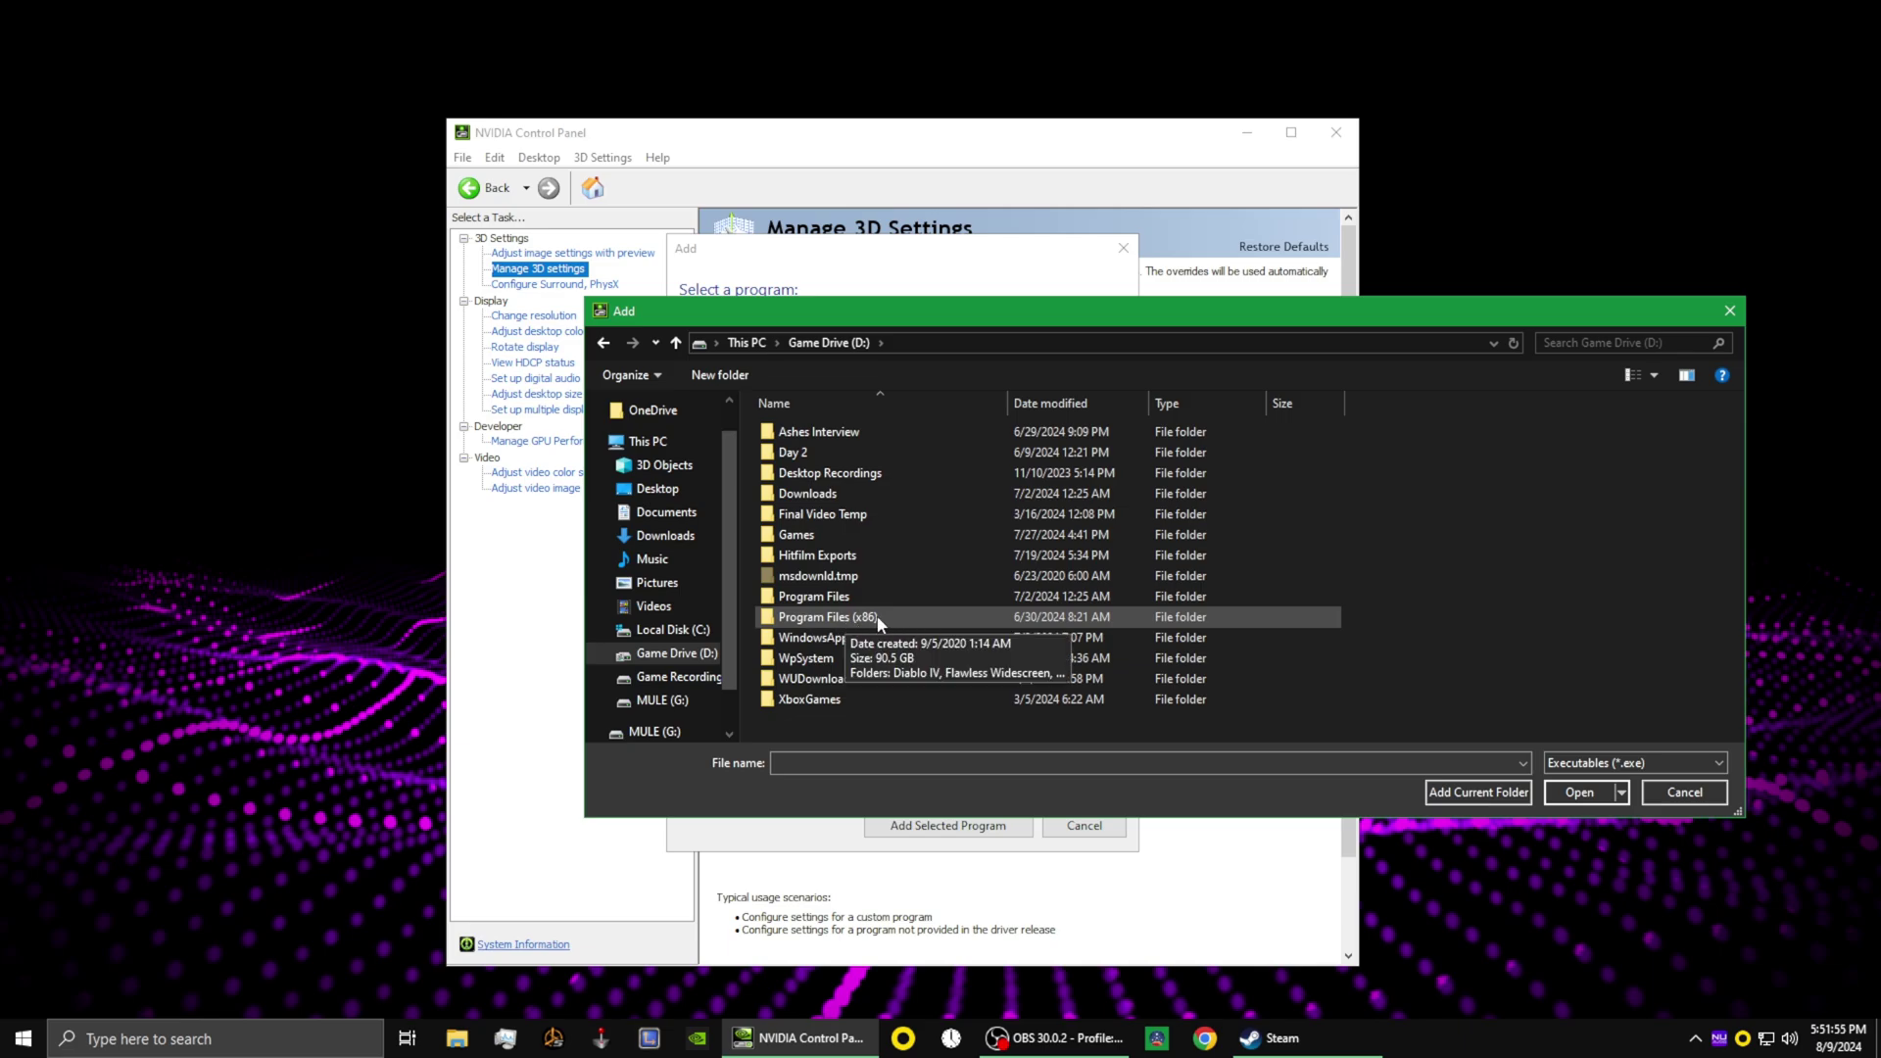
pyautogui.doubleClick(848, 596)
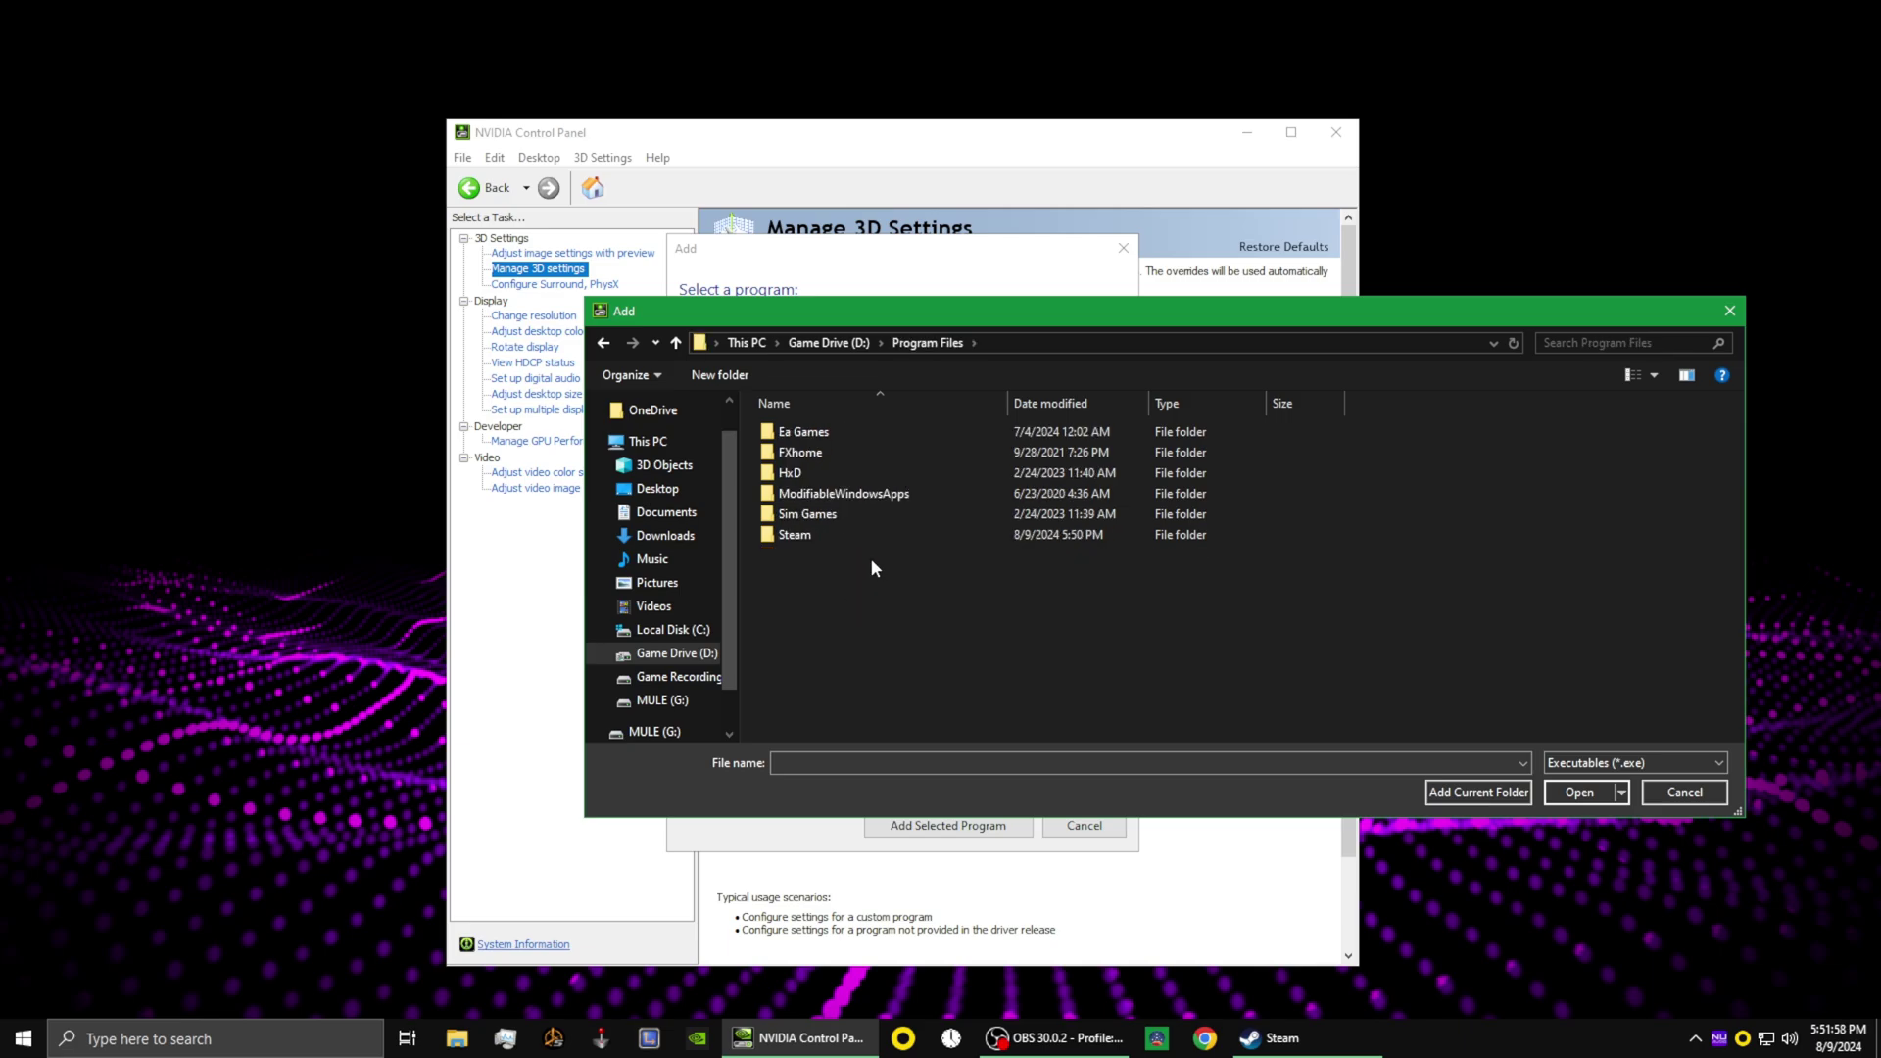
pyautogui.doubleClick(795, 537)
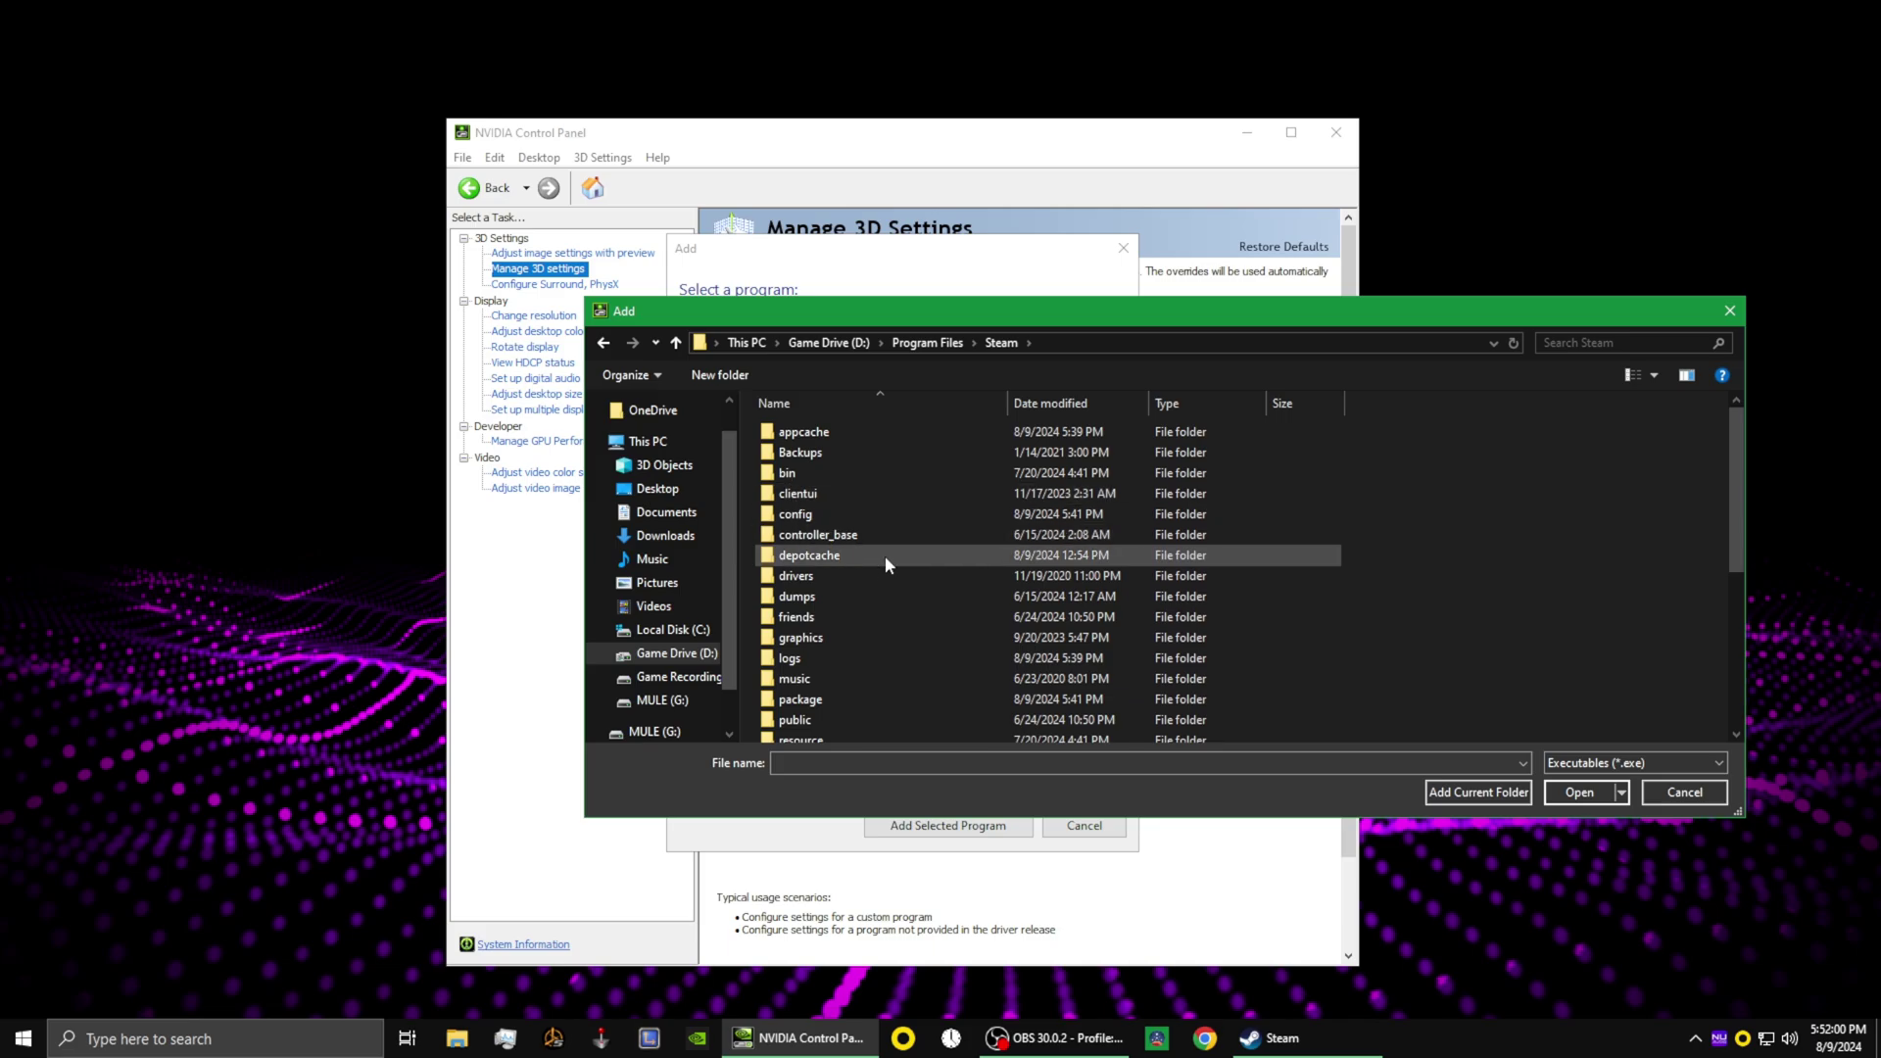
pyautogui.scroll(-1, 852, 662)
pyautogui.doubleClick(827, 689)
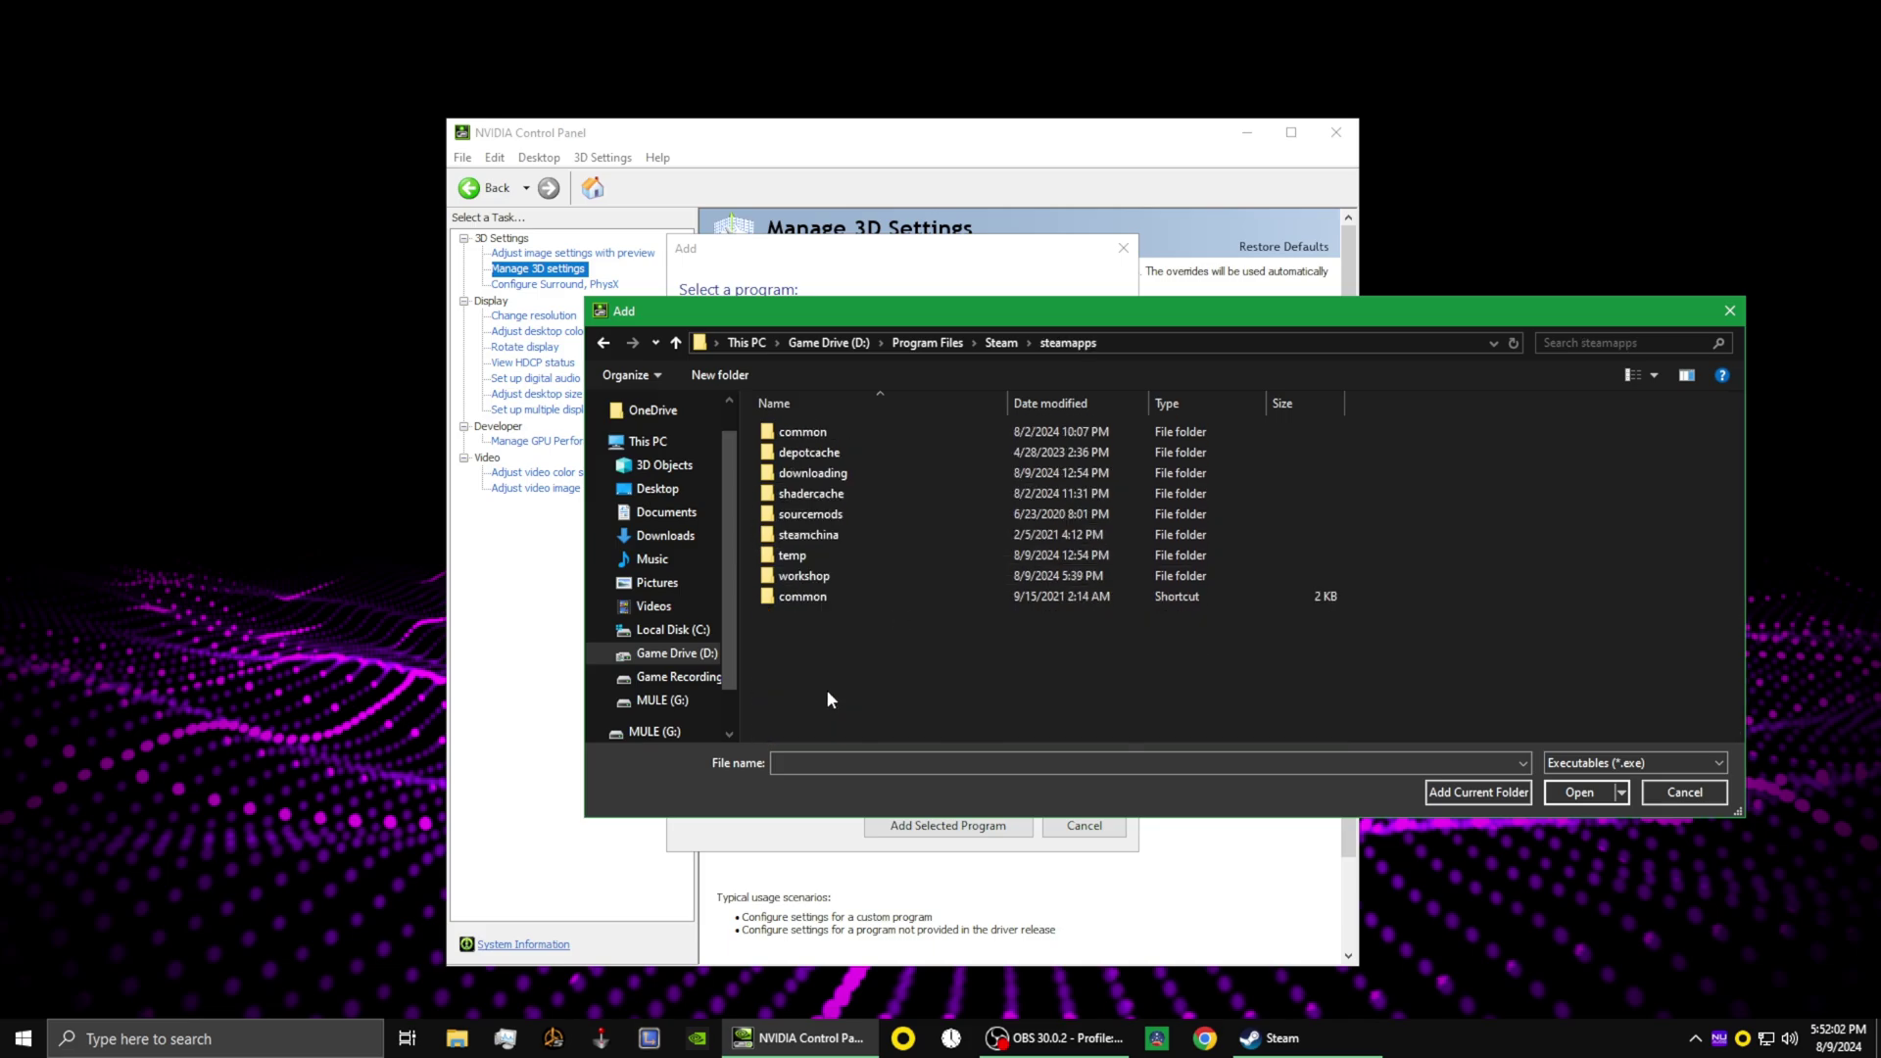
pyautogui.doubleClick(823, 436)
pyautogui.scroll(-1, 889, 632)
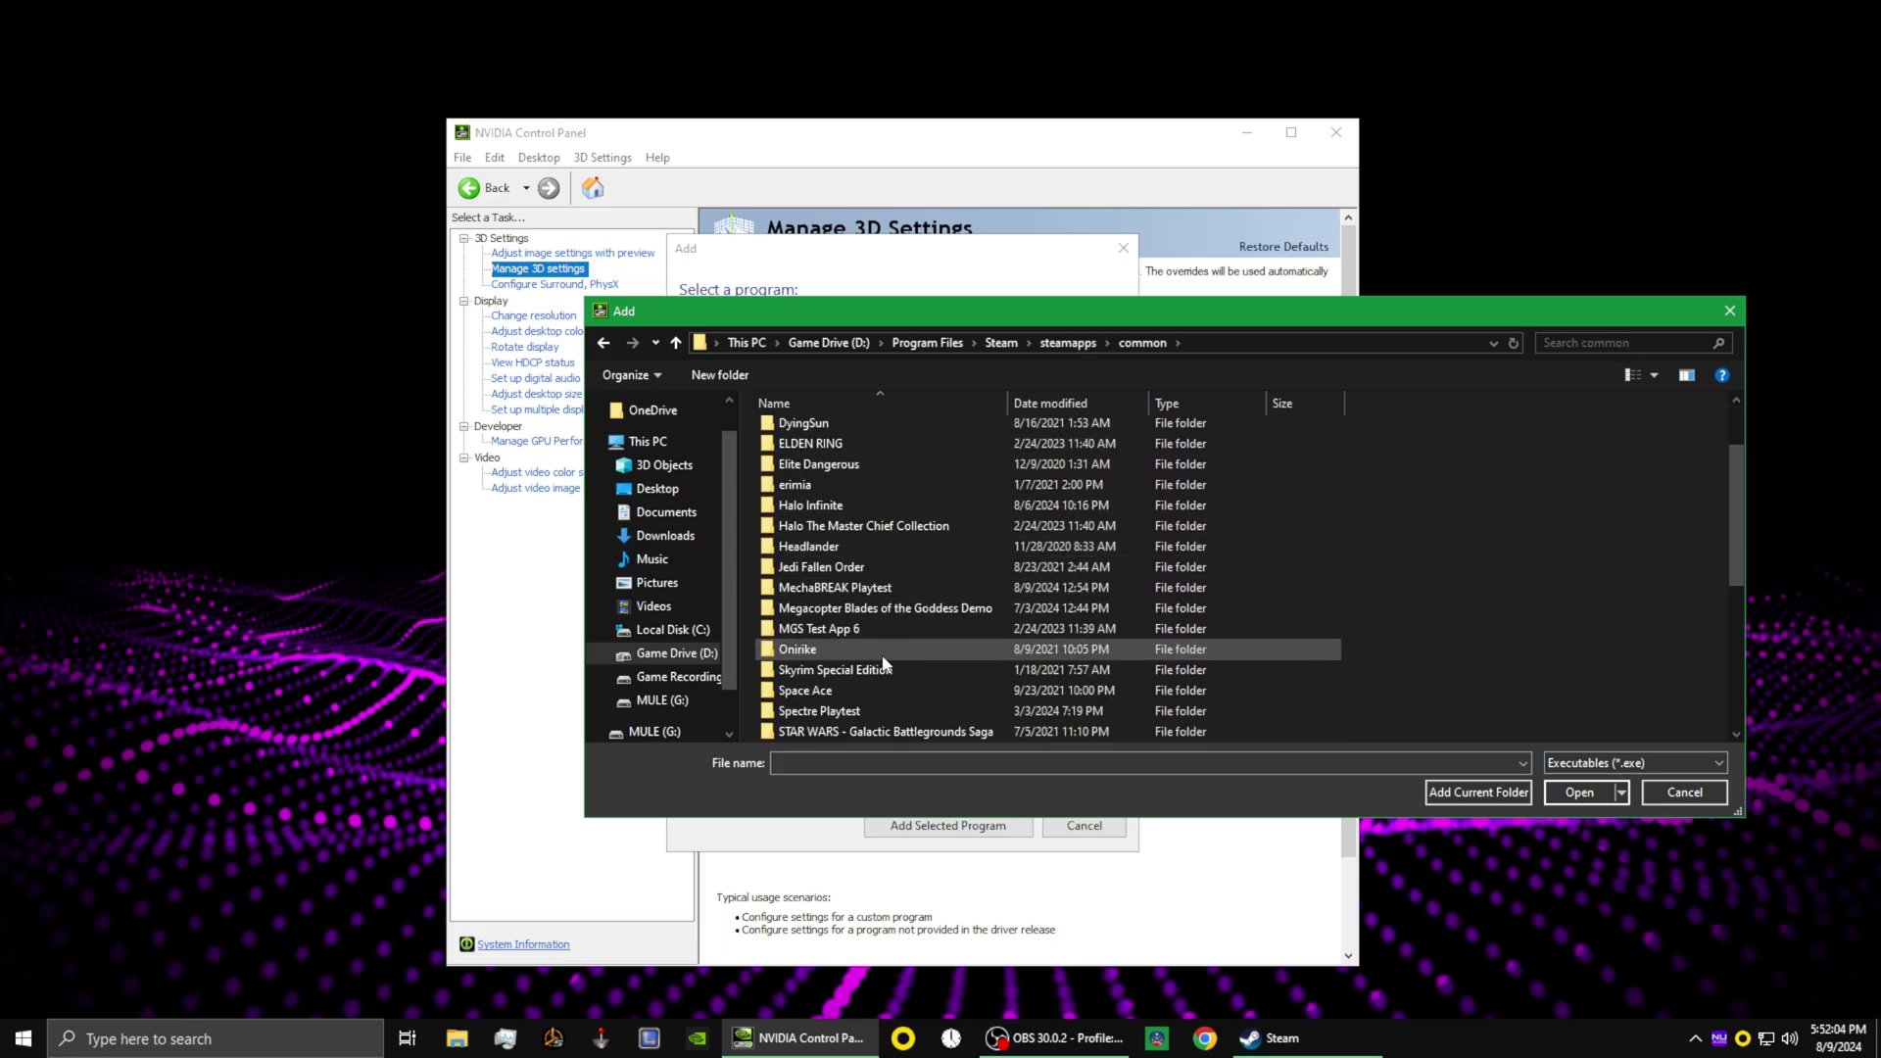
pyautogui.doubleClick(842, 586)
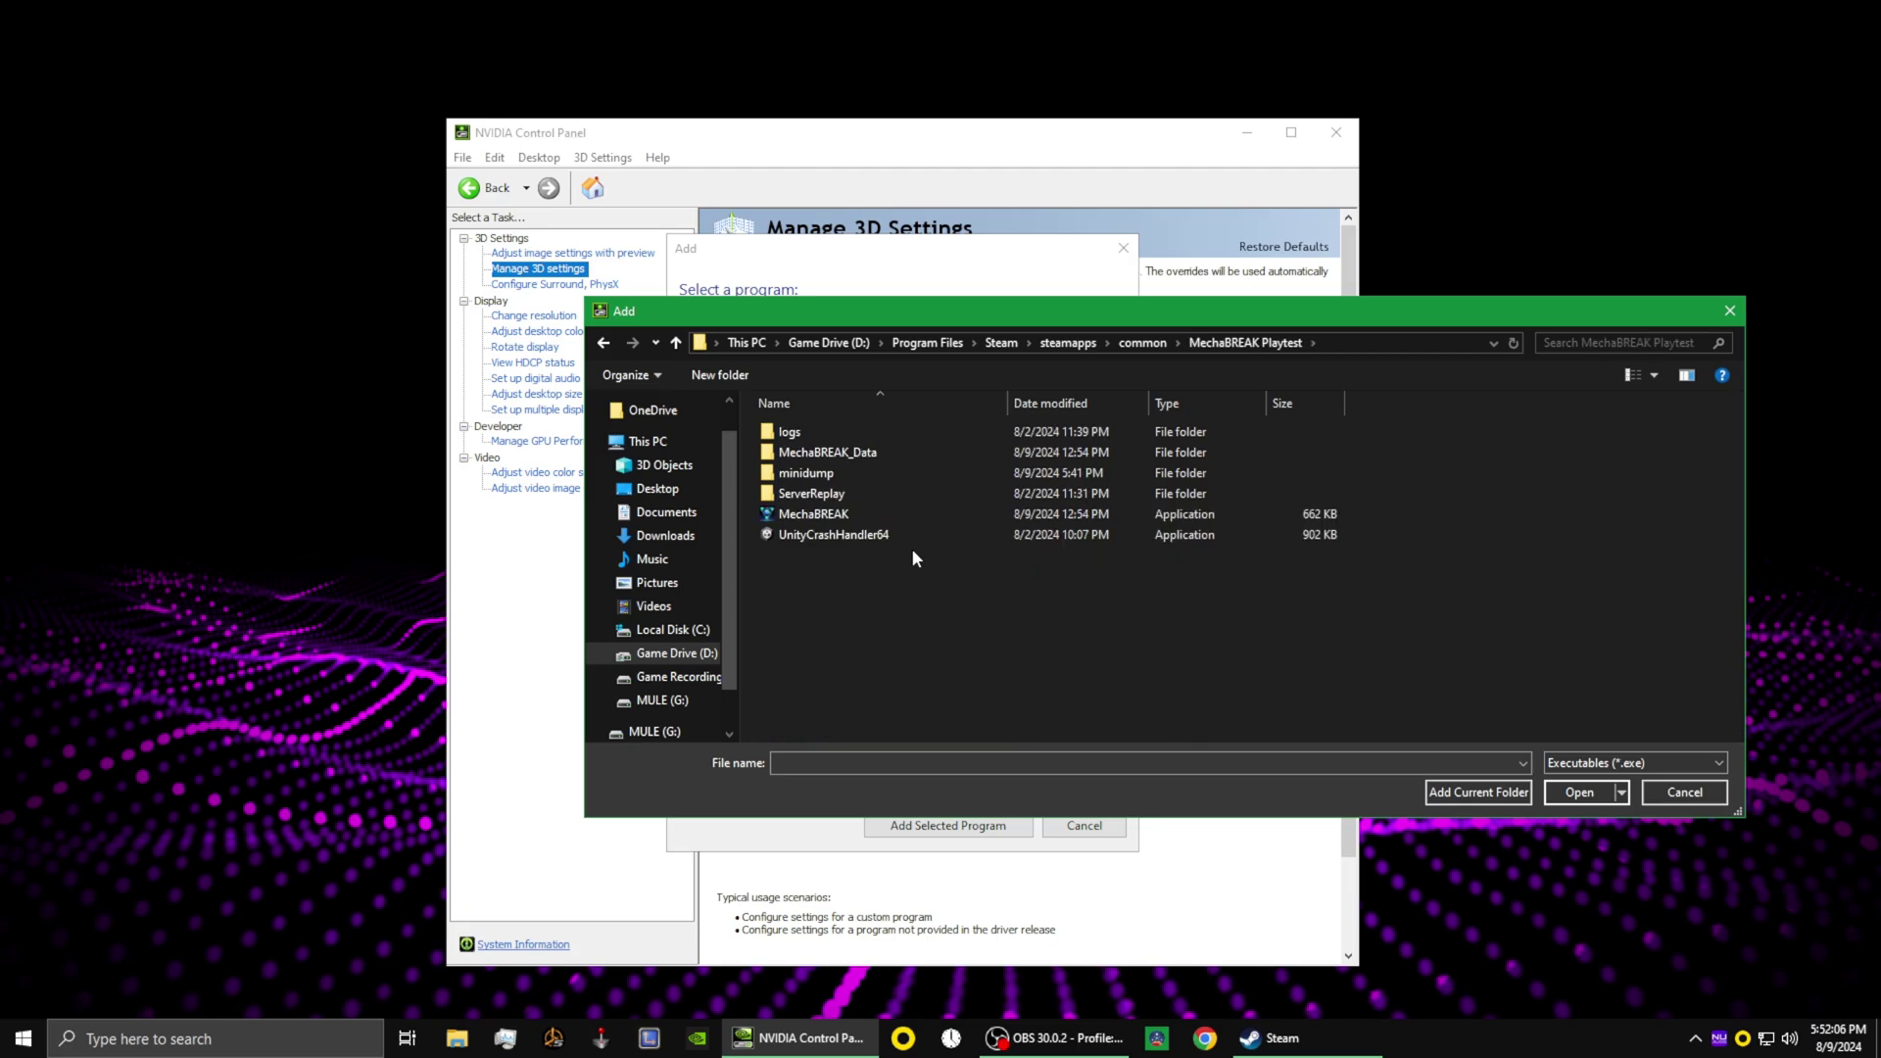
pyautogui.click(846, 520)
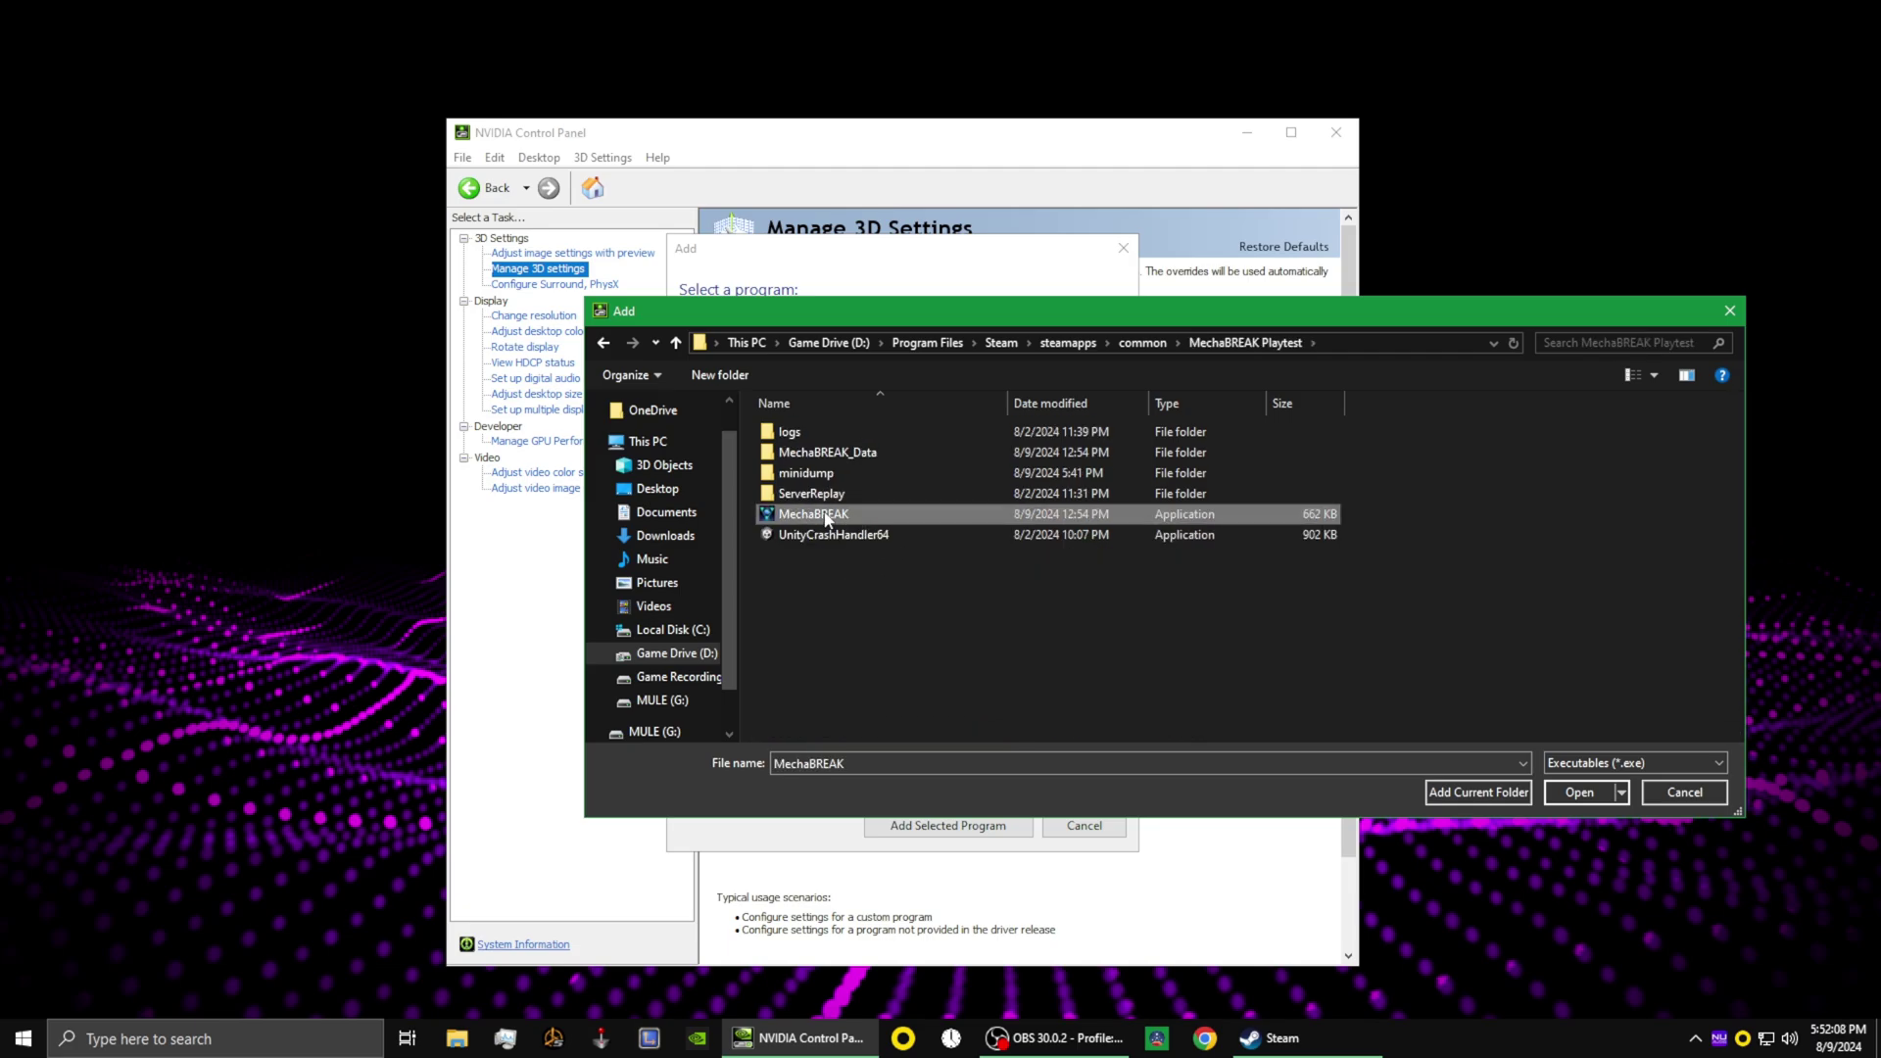
pyautogui.doubleClick(827, 518)
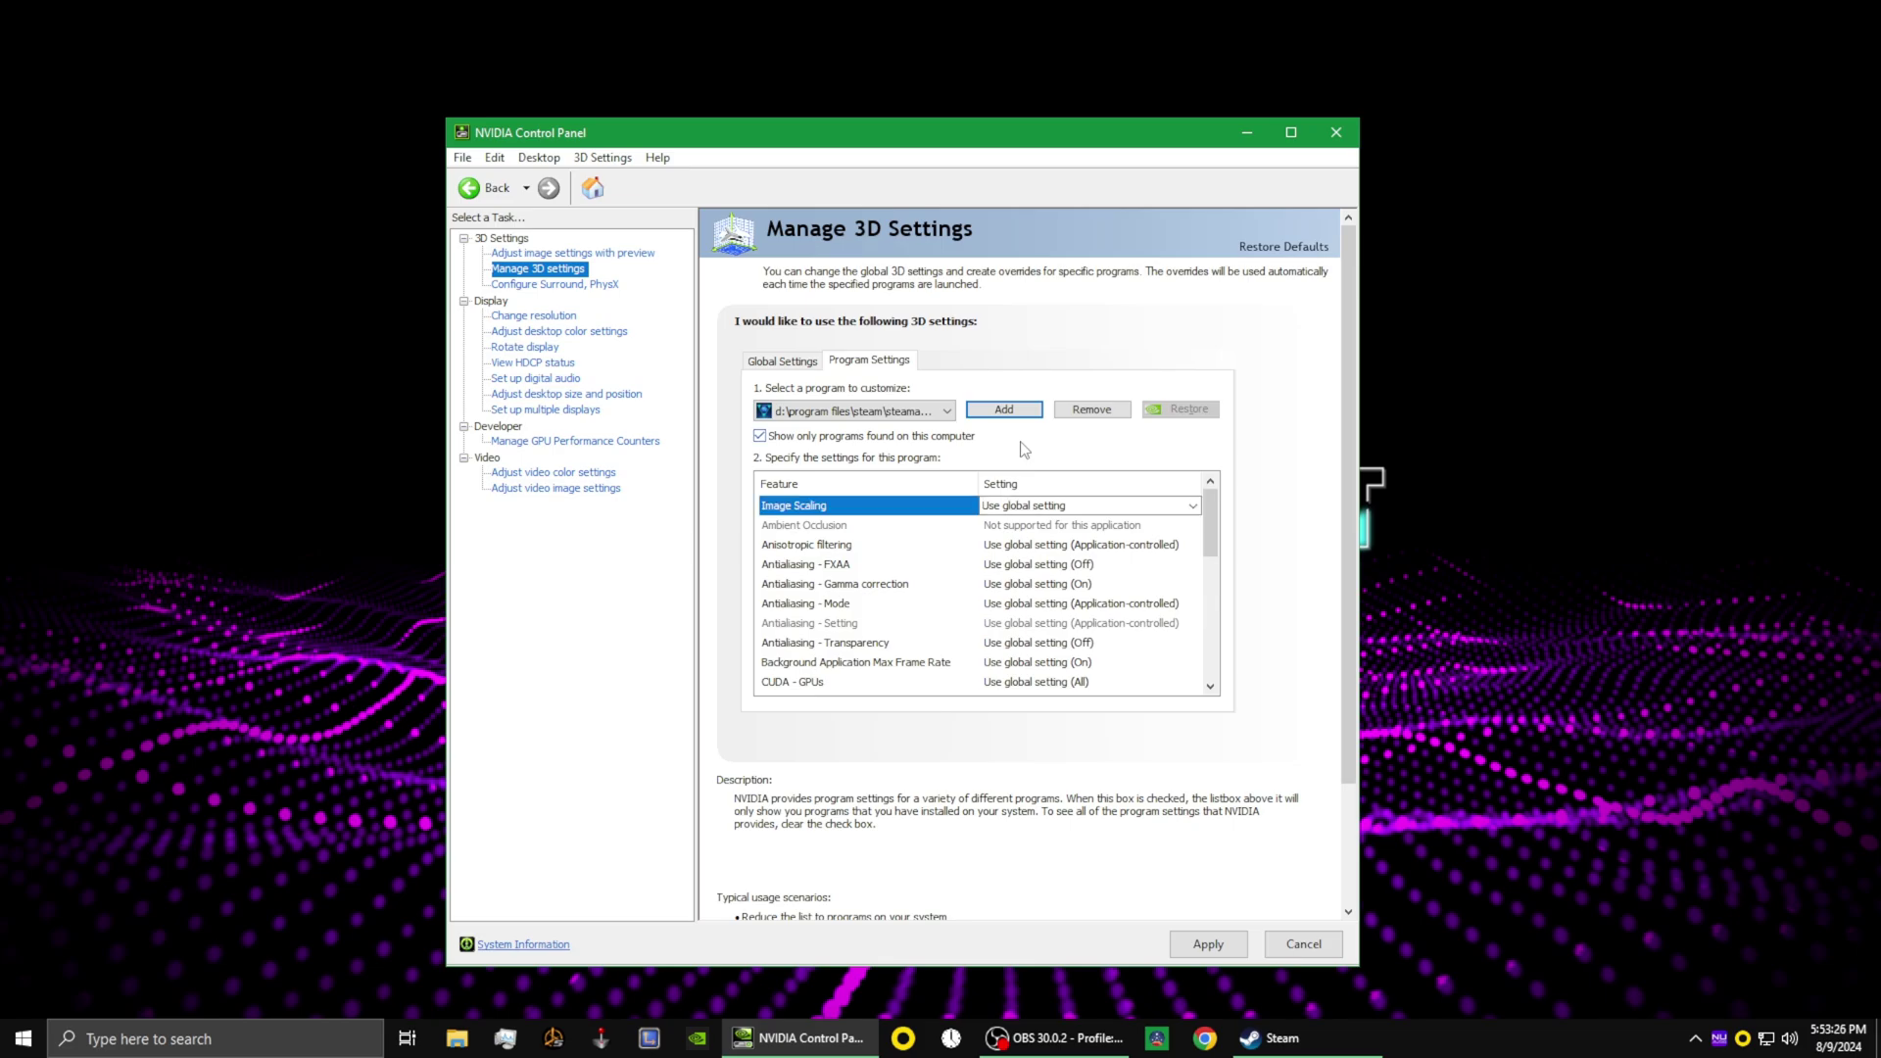
pyautogui.moveTo(1207, 513); pyautogui.dragTo(1206, 548)
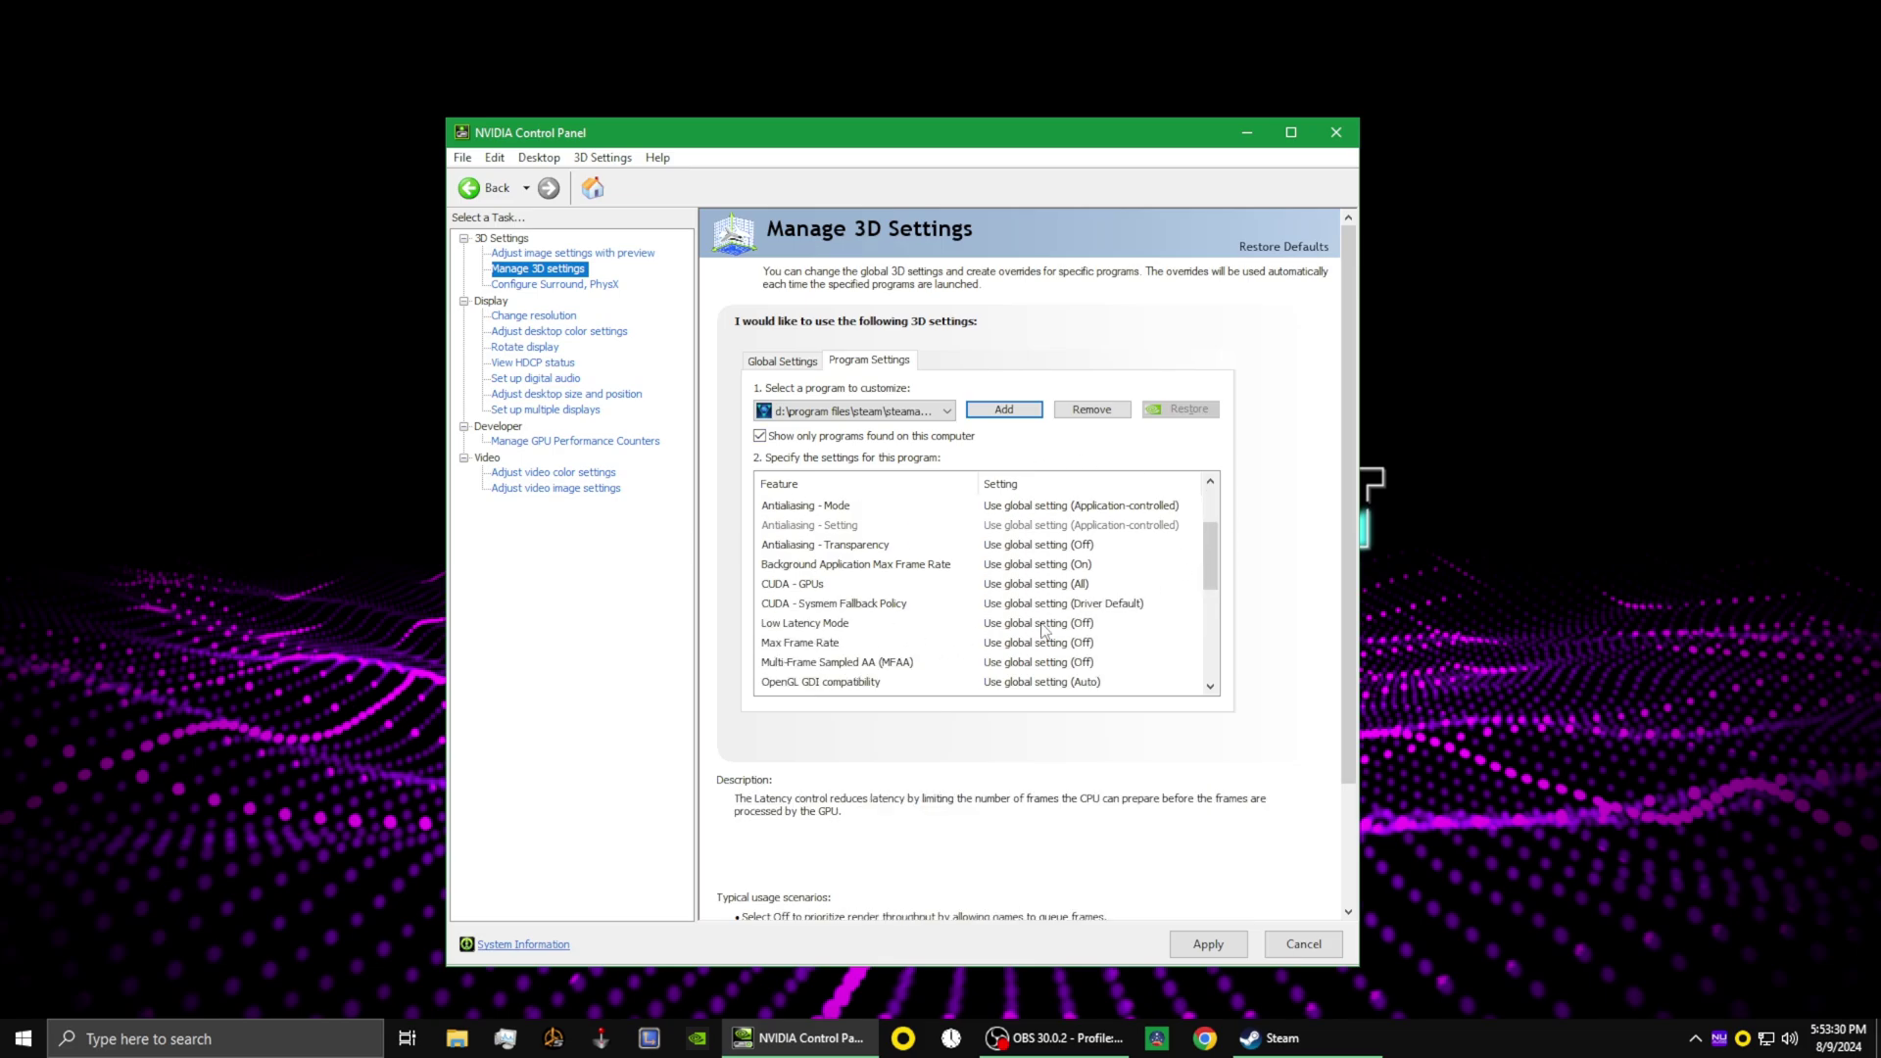
# Set Low Latency Mode to On for the MechaBREAK program.
pyautogui.click(1053, 624)
pyautogui.click(1036, 672)
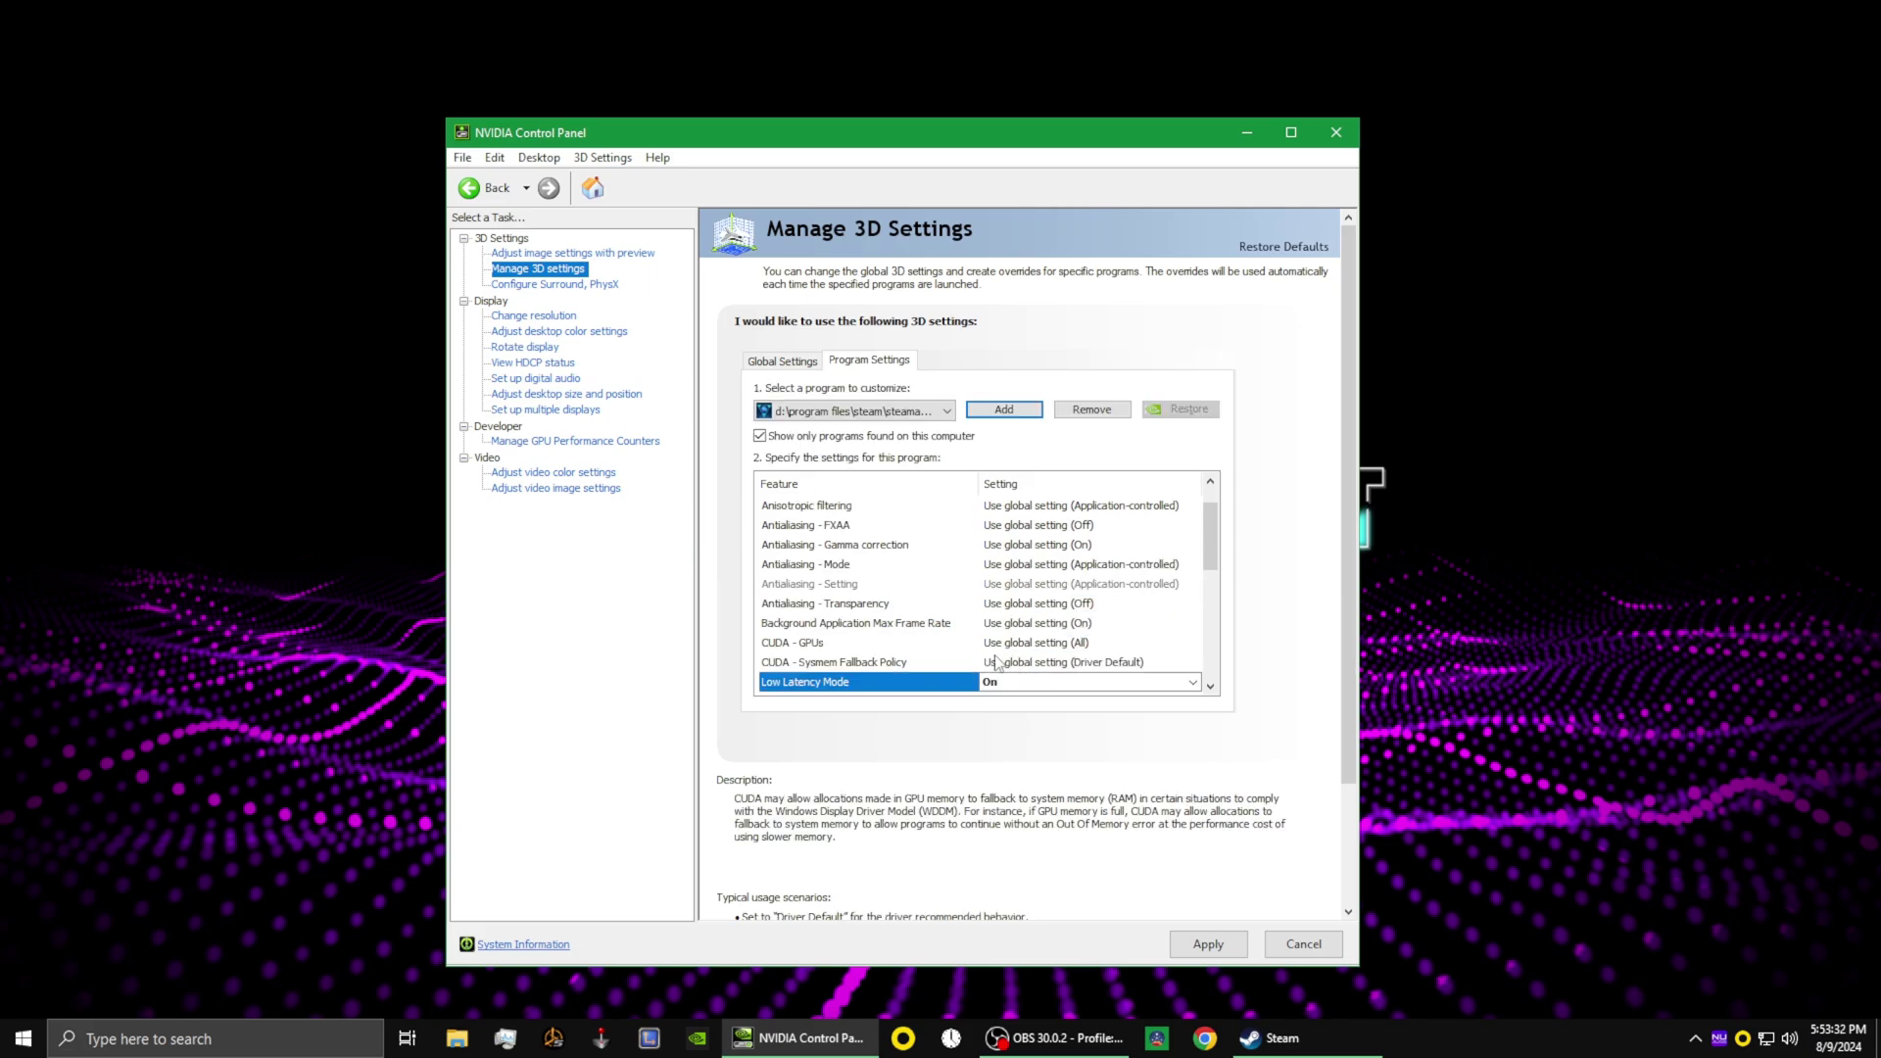
pyautogui.moveTo(1209, 547); pyautogui.dragTo(1210, 581)
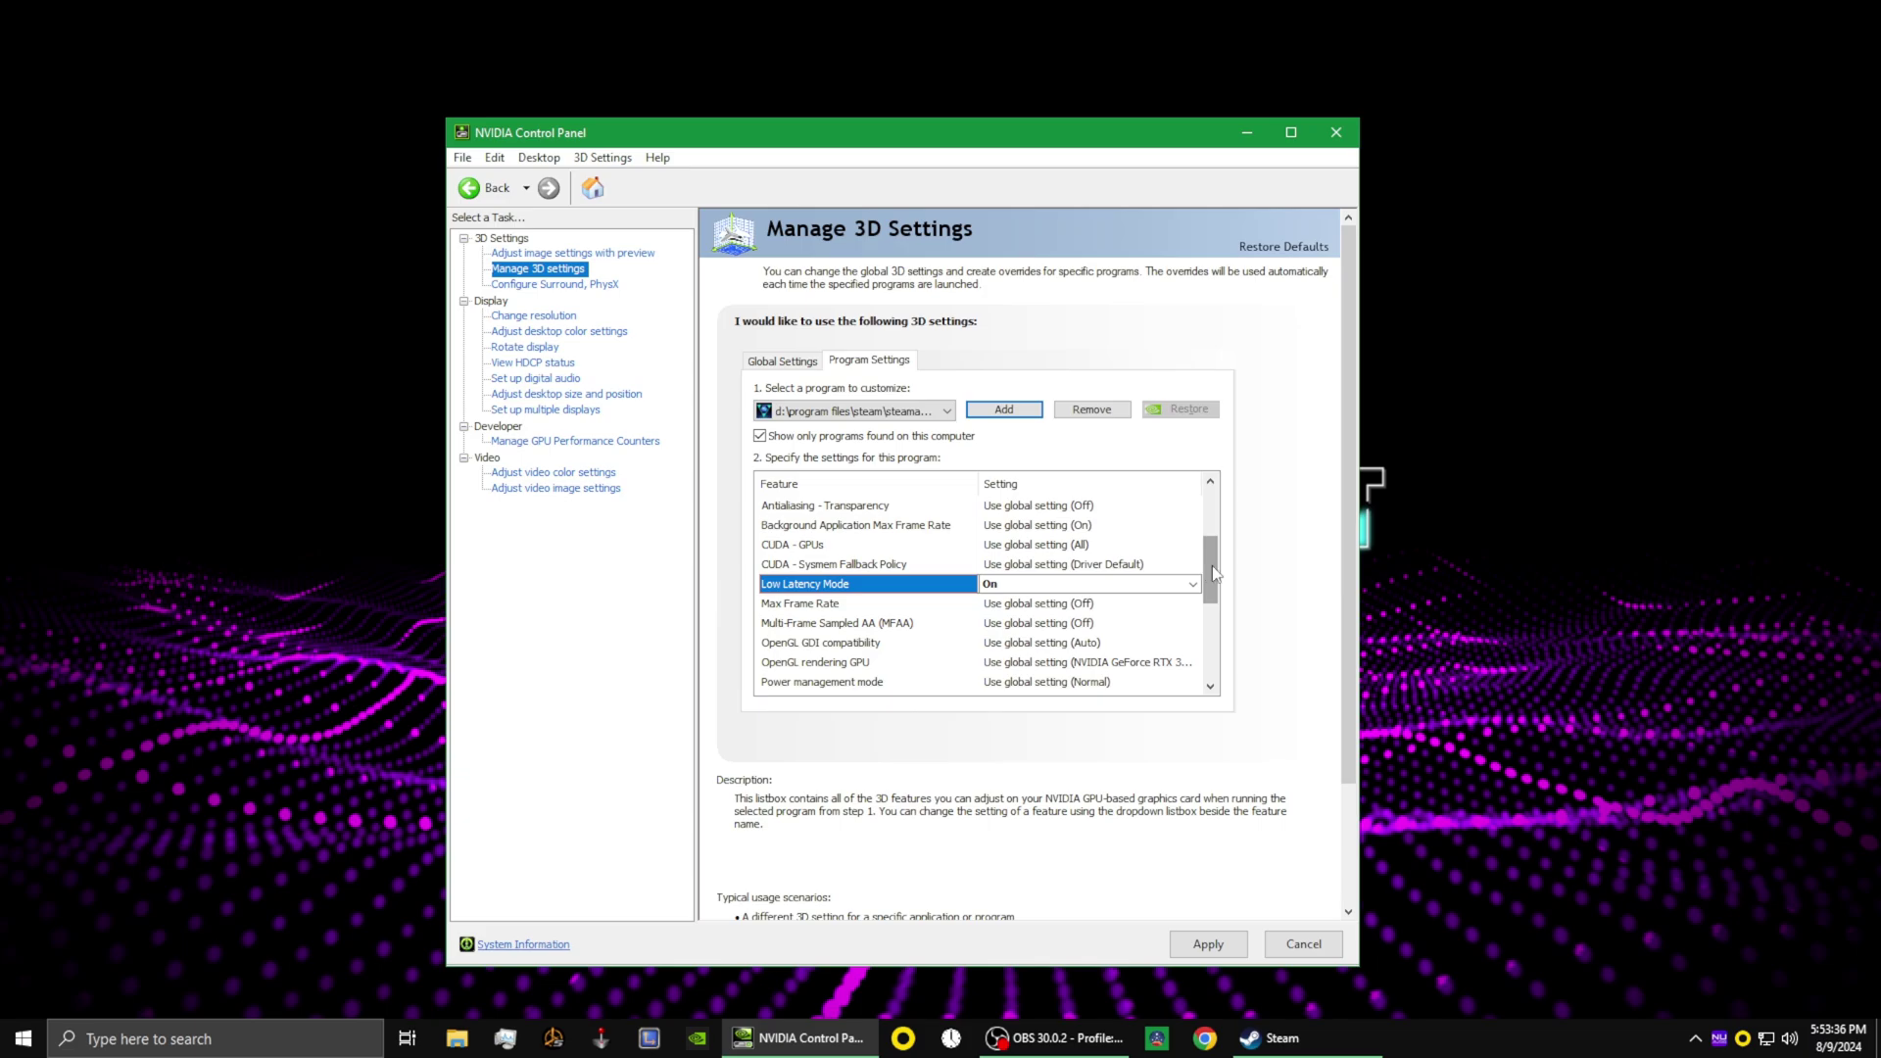
pyautogui.click(1192, 584)
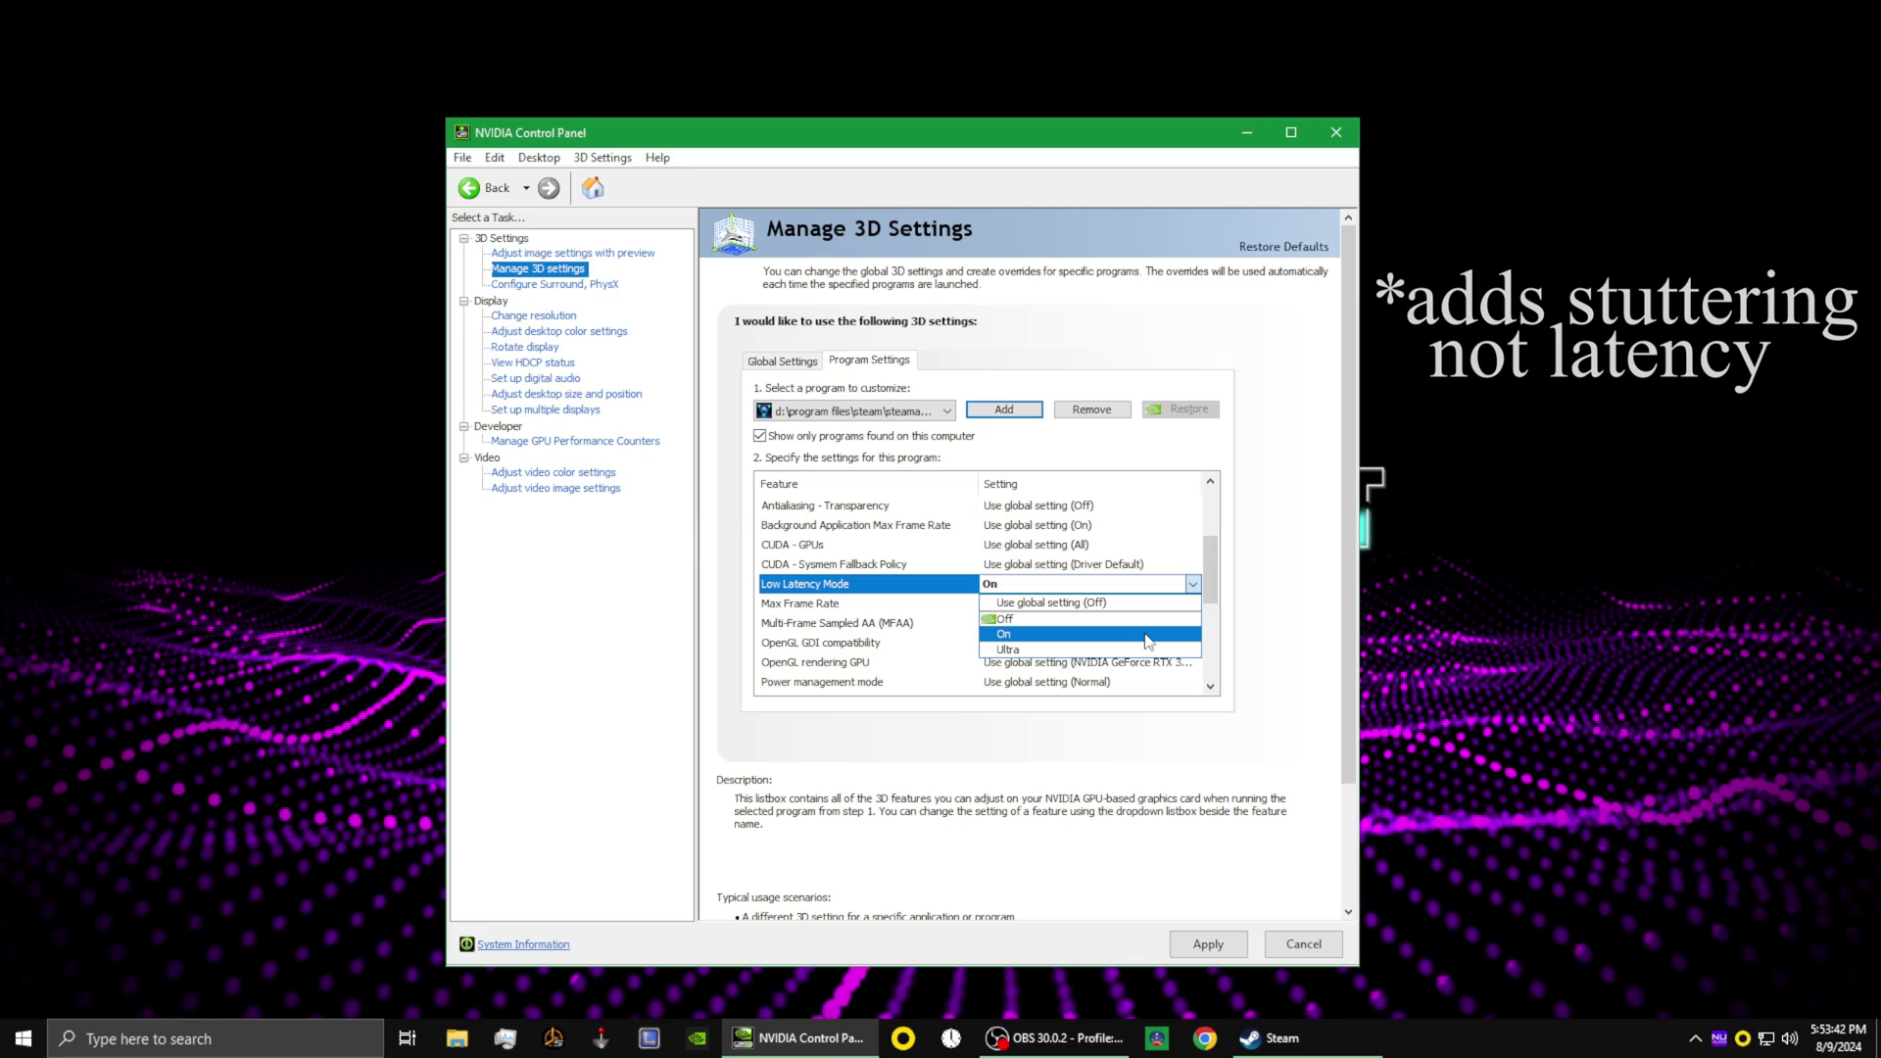
pyautogui.click(1146, 636)
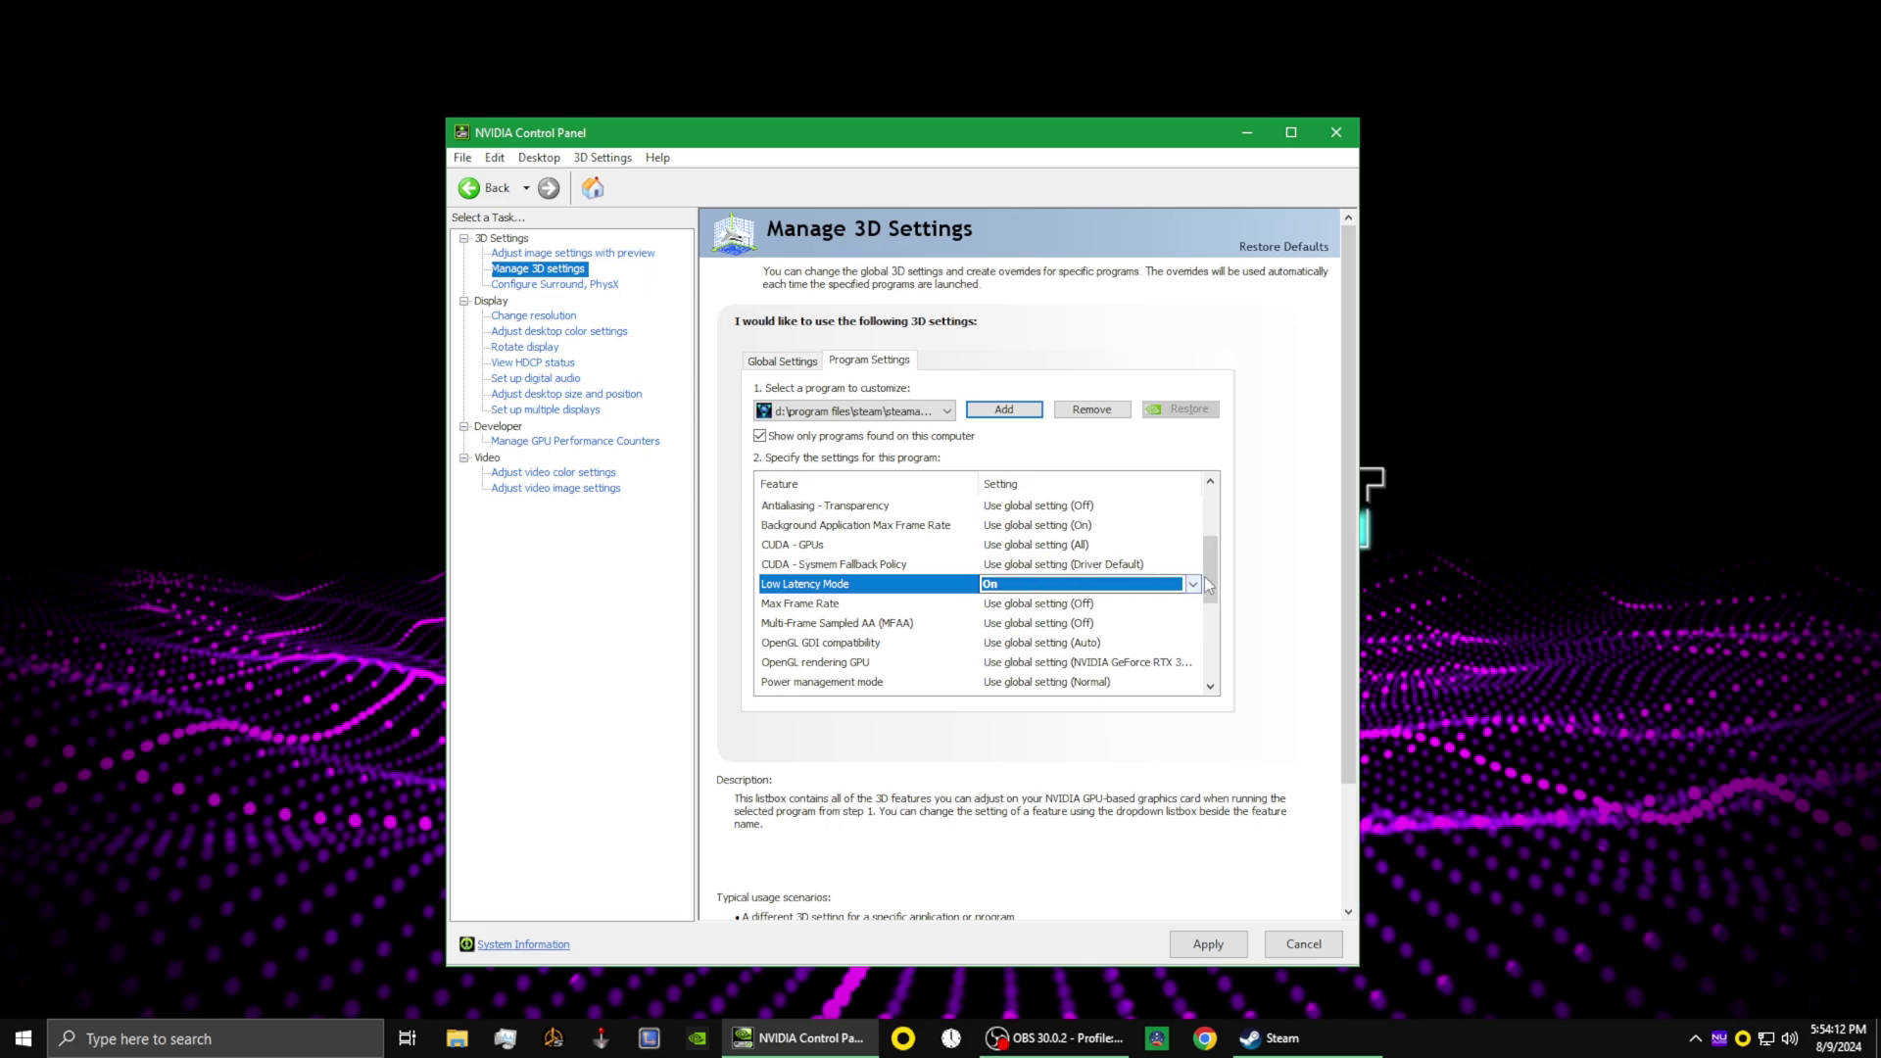
pyautogui.scroll(-1, 798, 596)
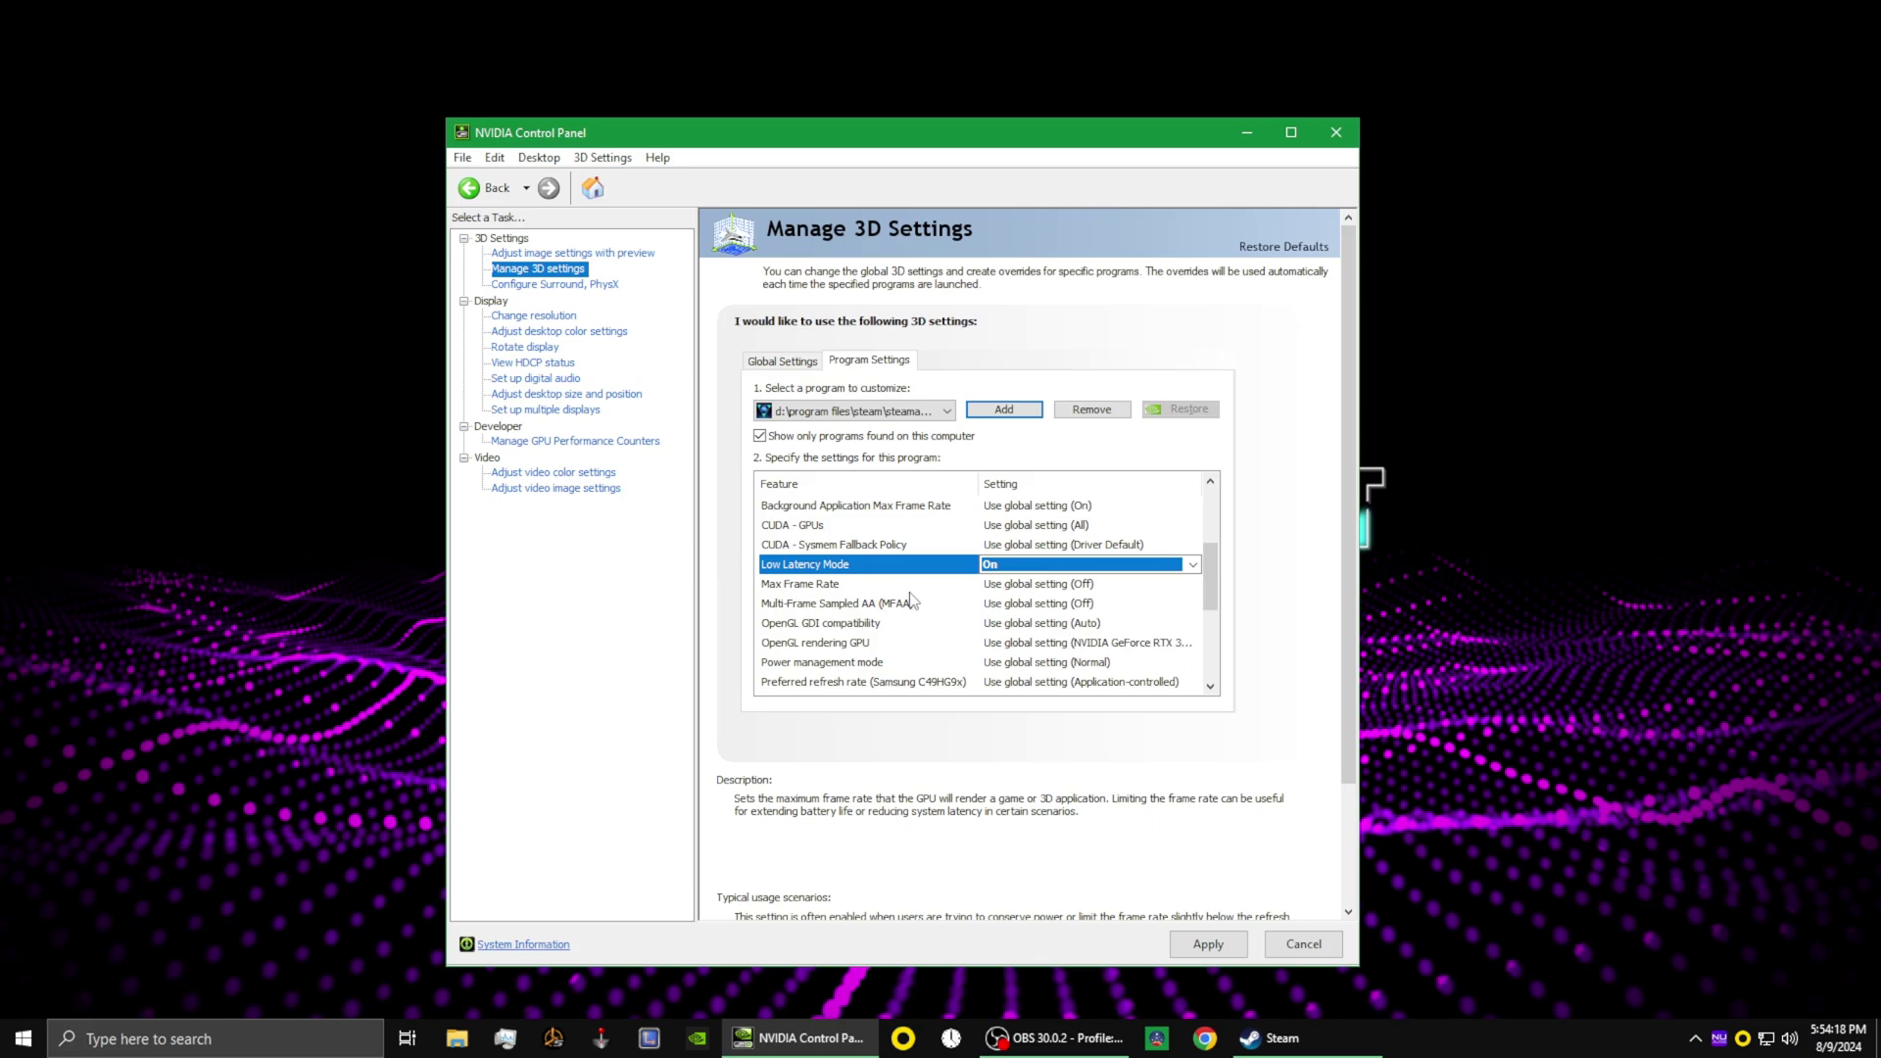
pyautogui.scroll(-2, 1204, 571)
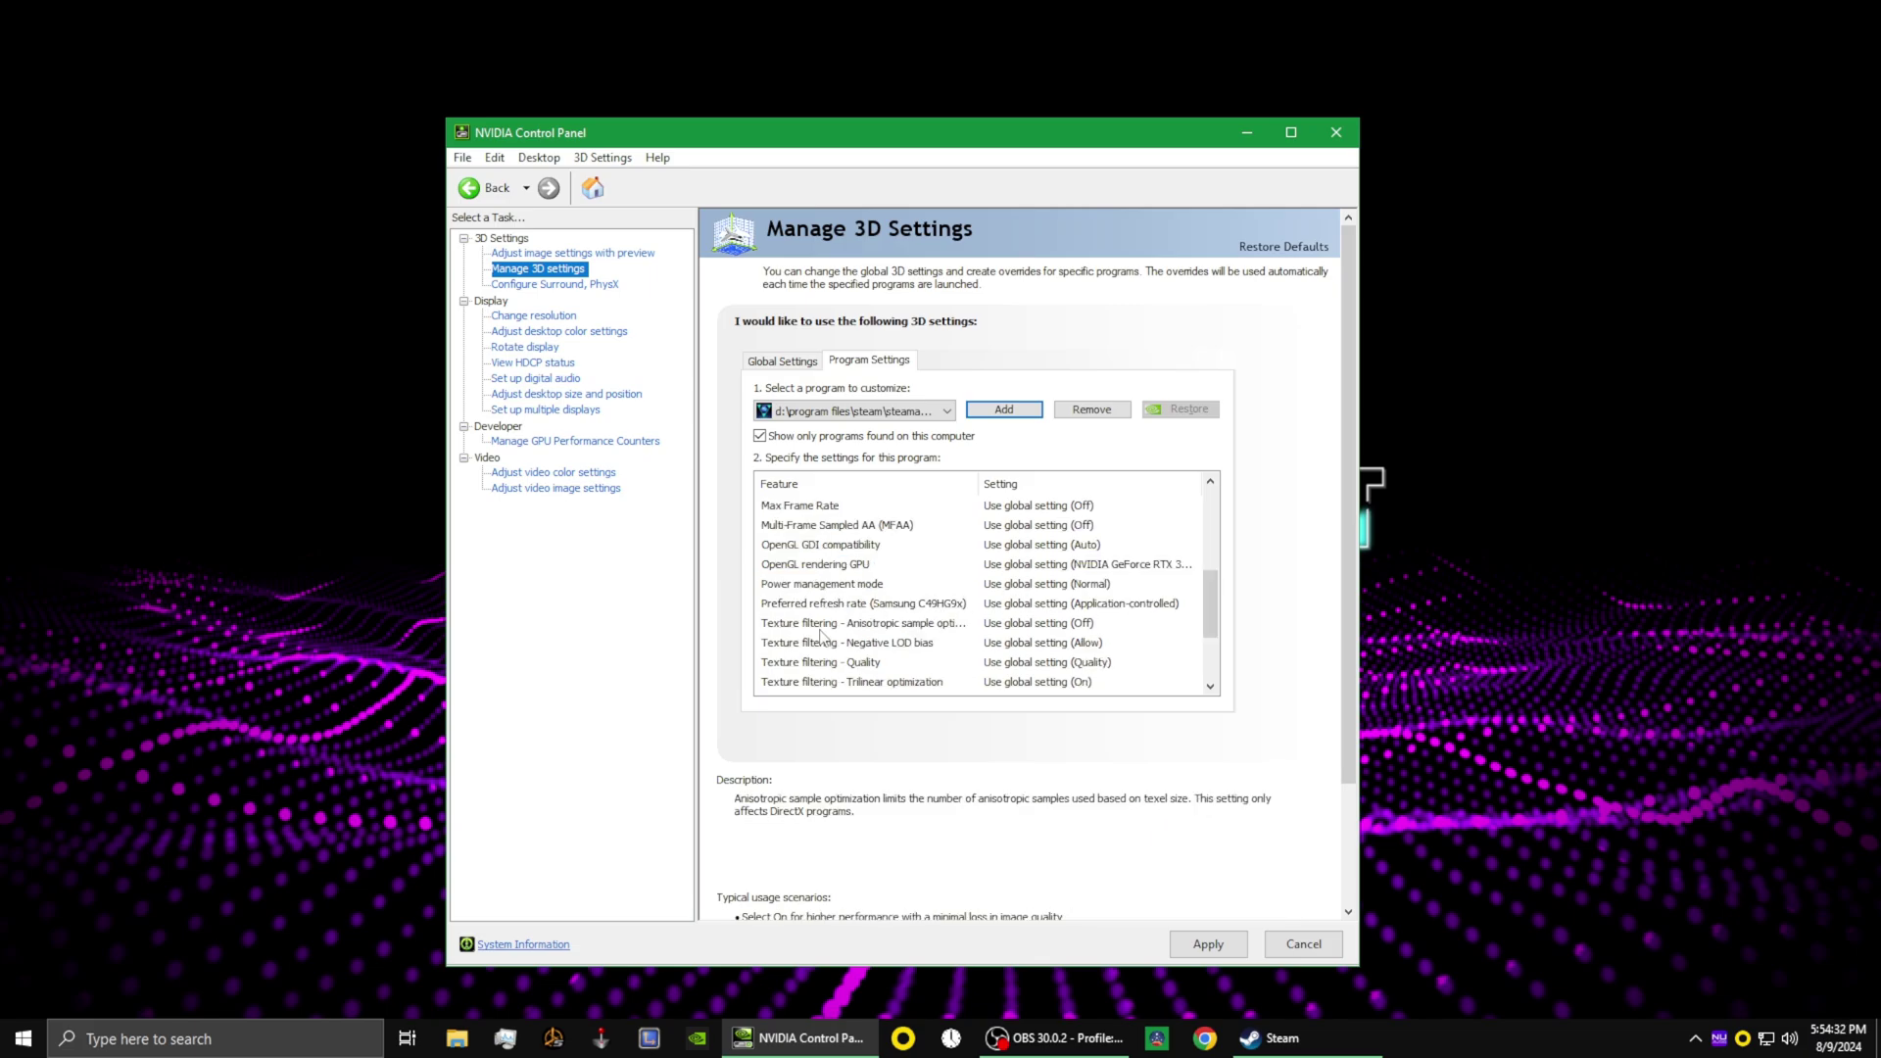
# Set Power management mode to Prefer maximum performance for MechaBREAK.
pyautogui.click(1048, 586)
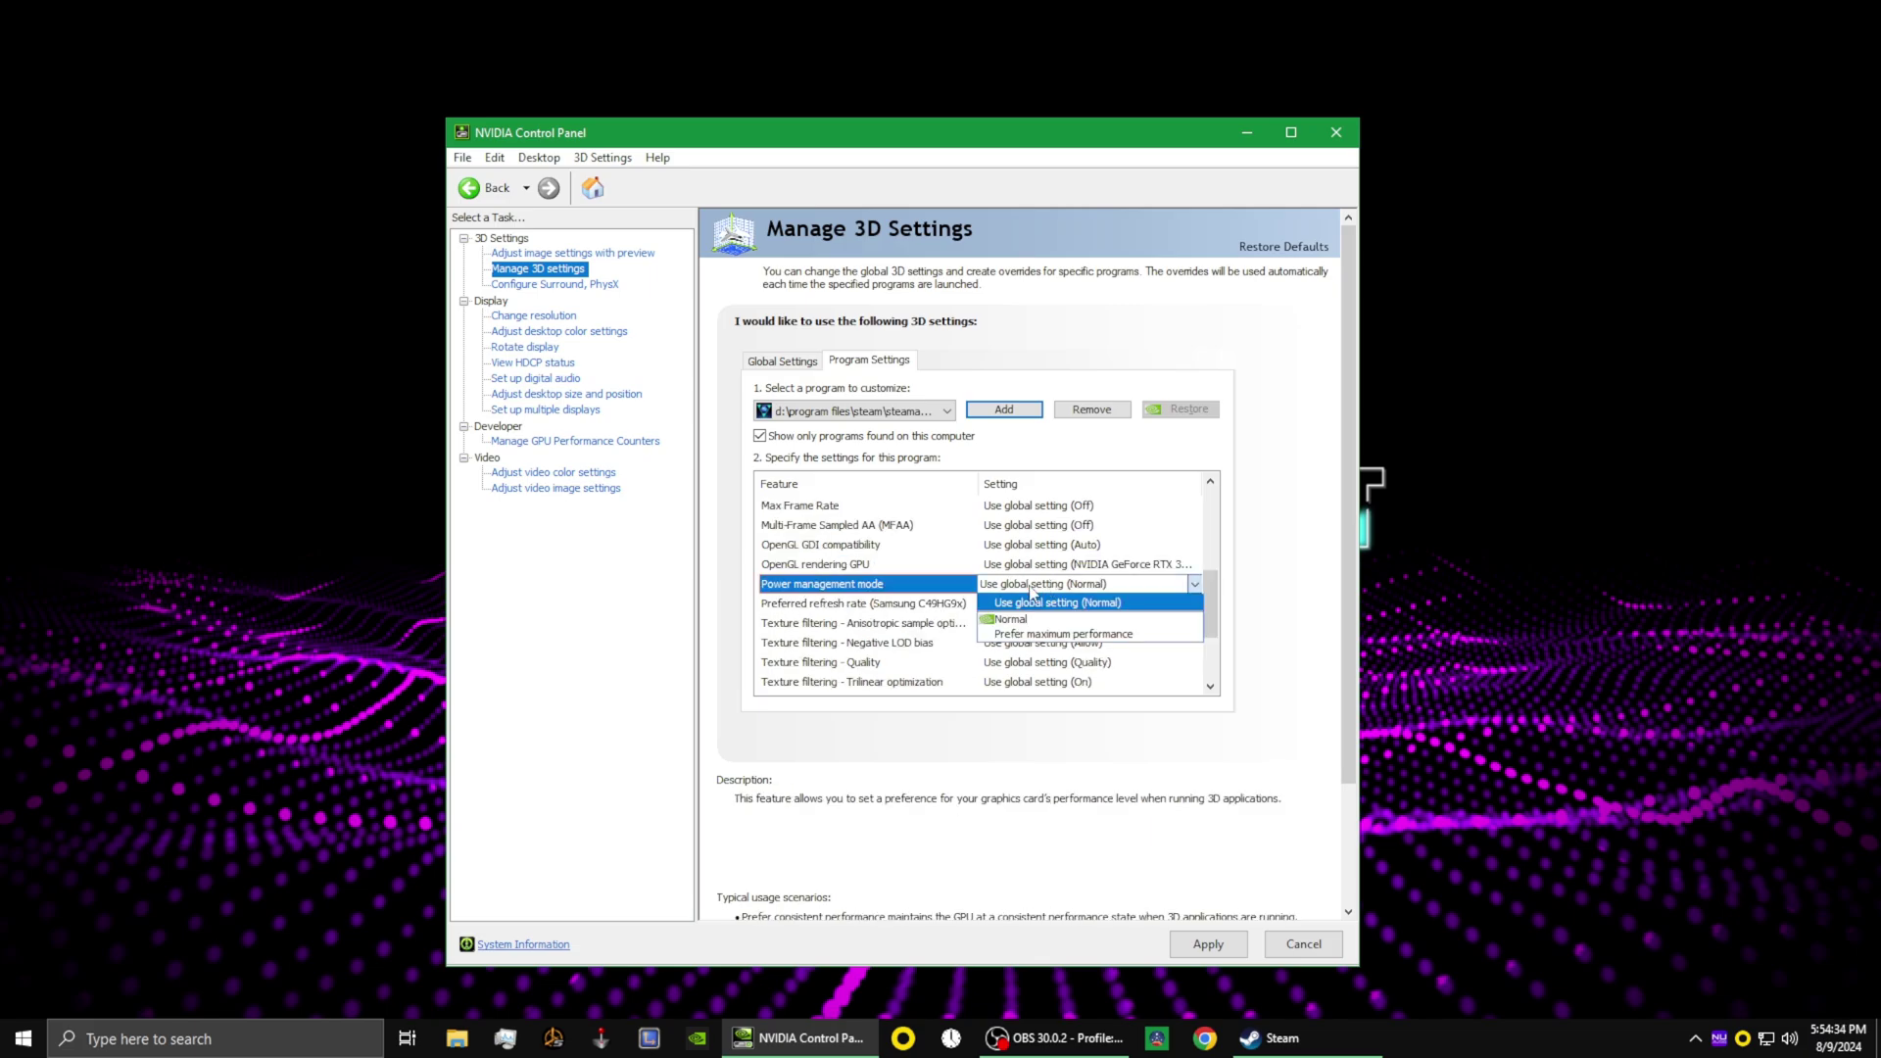
pyautogui.click(1063, 634)
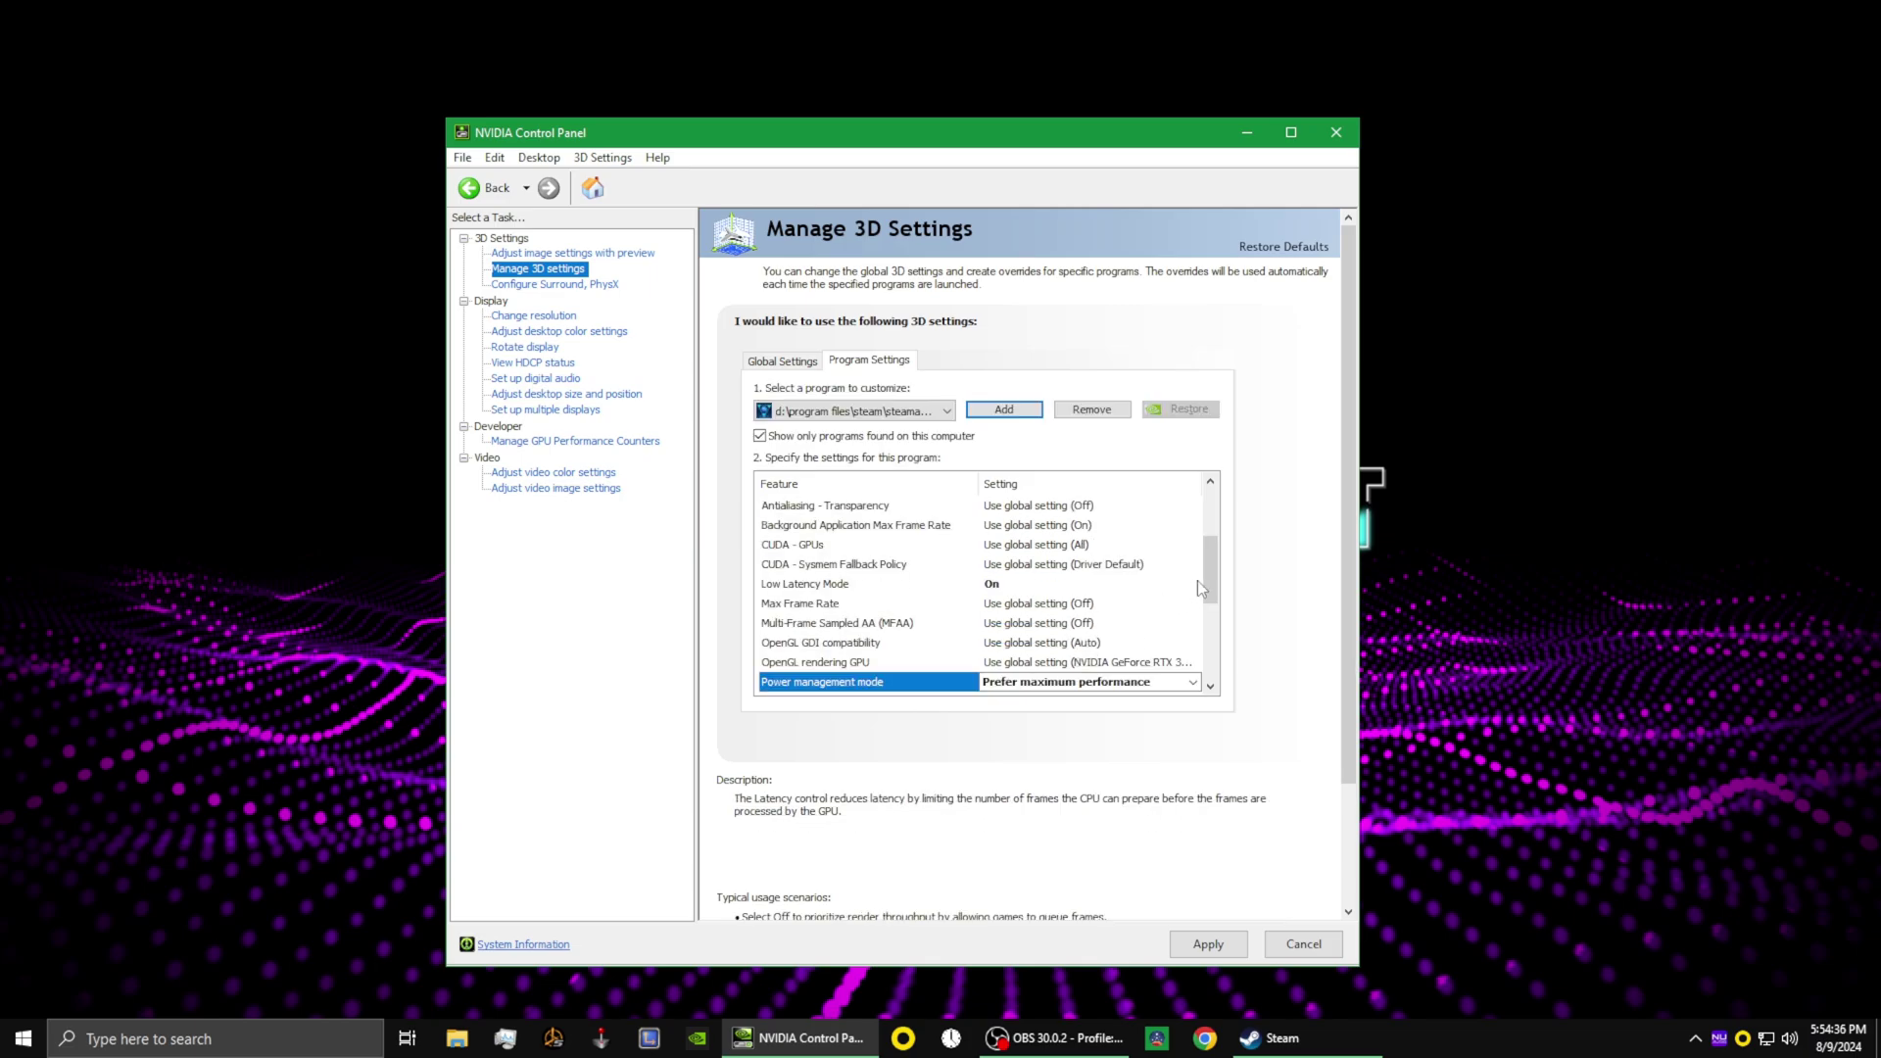
pyautogui.scroll(-1, 1193, 588)
pyautogui.scroll(-2, 1184, 603)
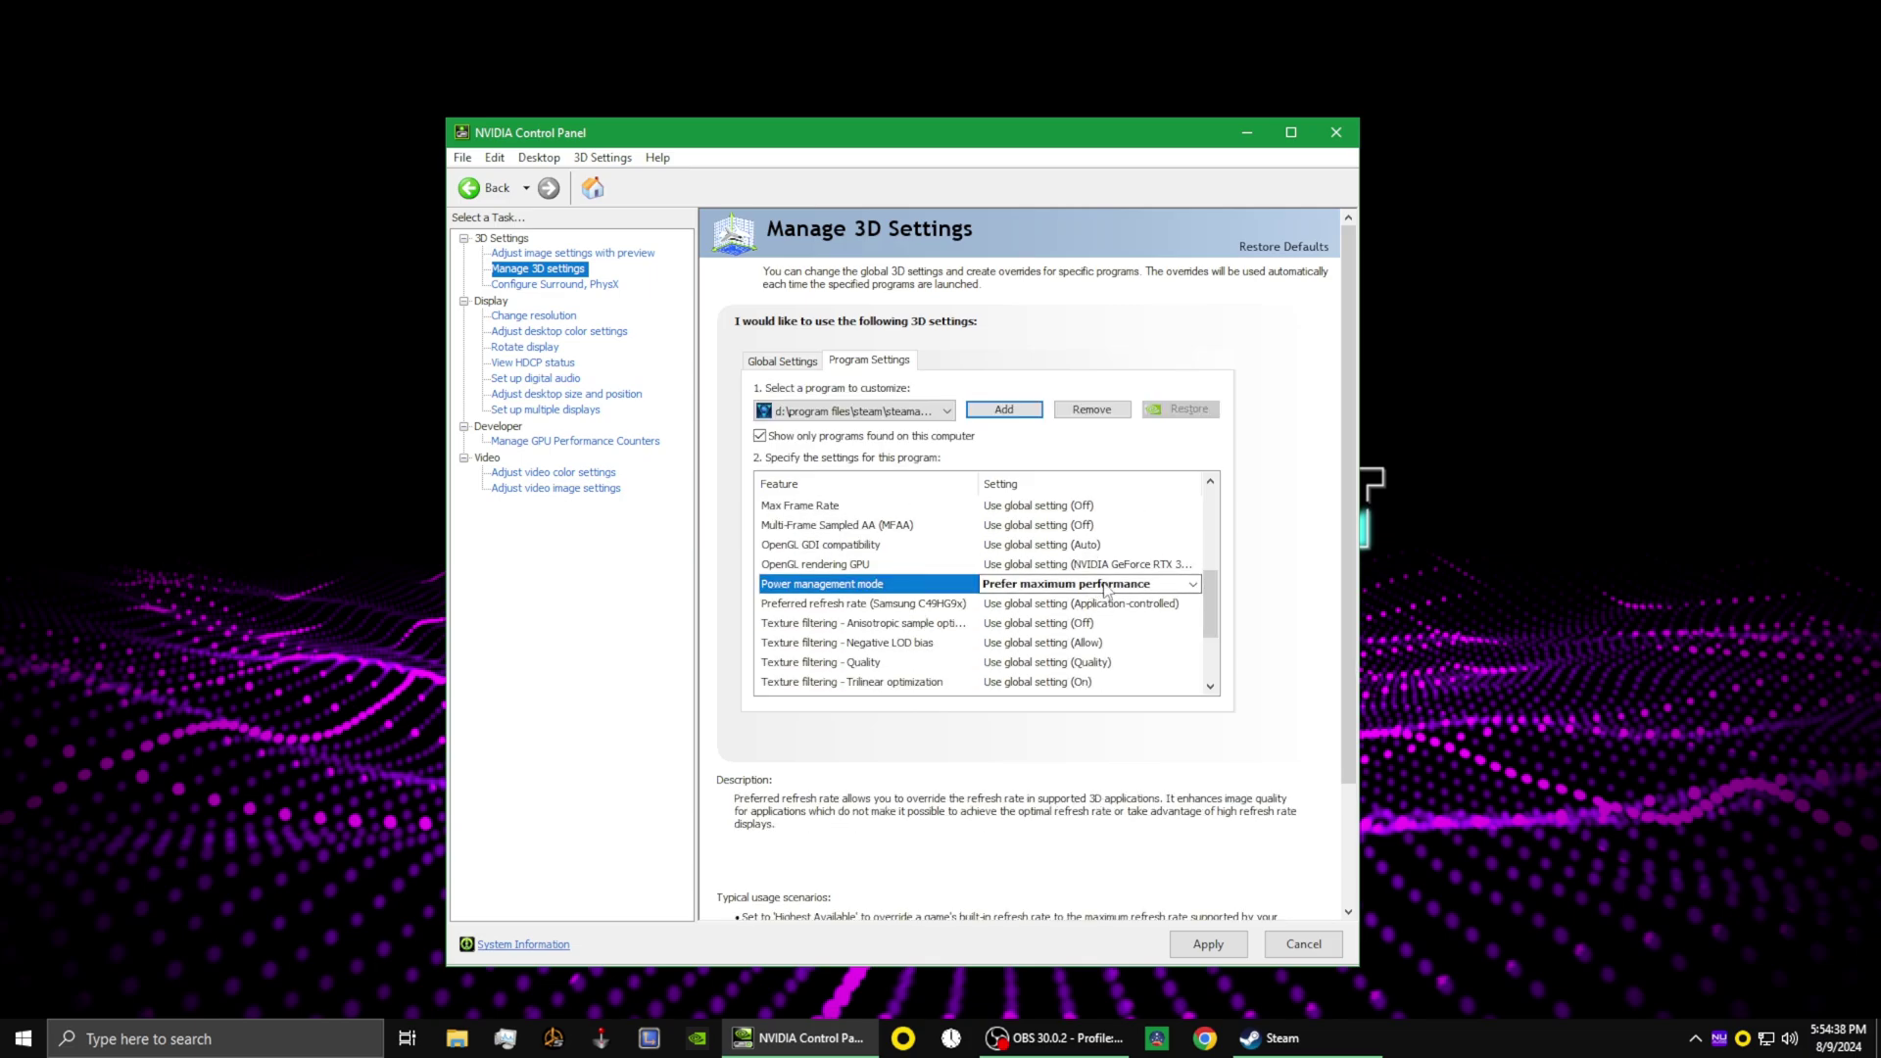
pyautogui.scroll(-1, 1102, 591)
pyautogui.click(869, 591)
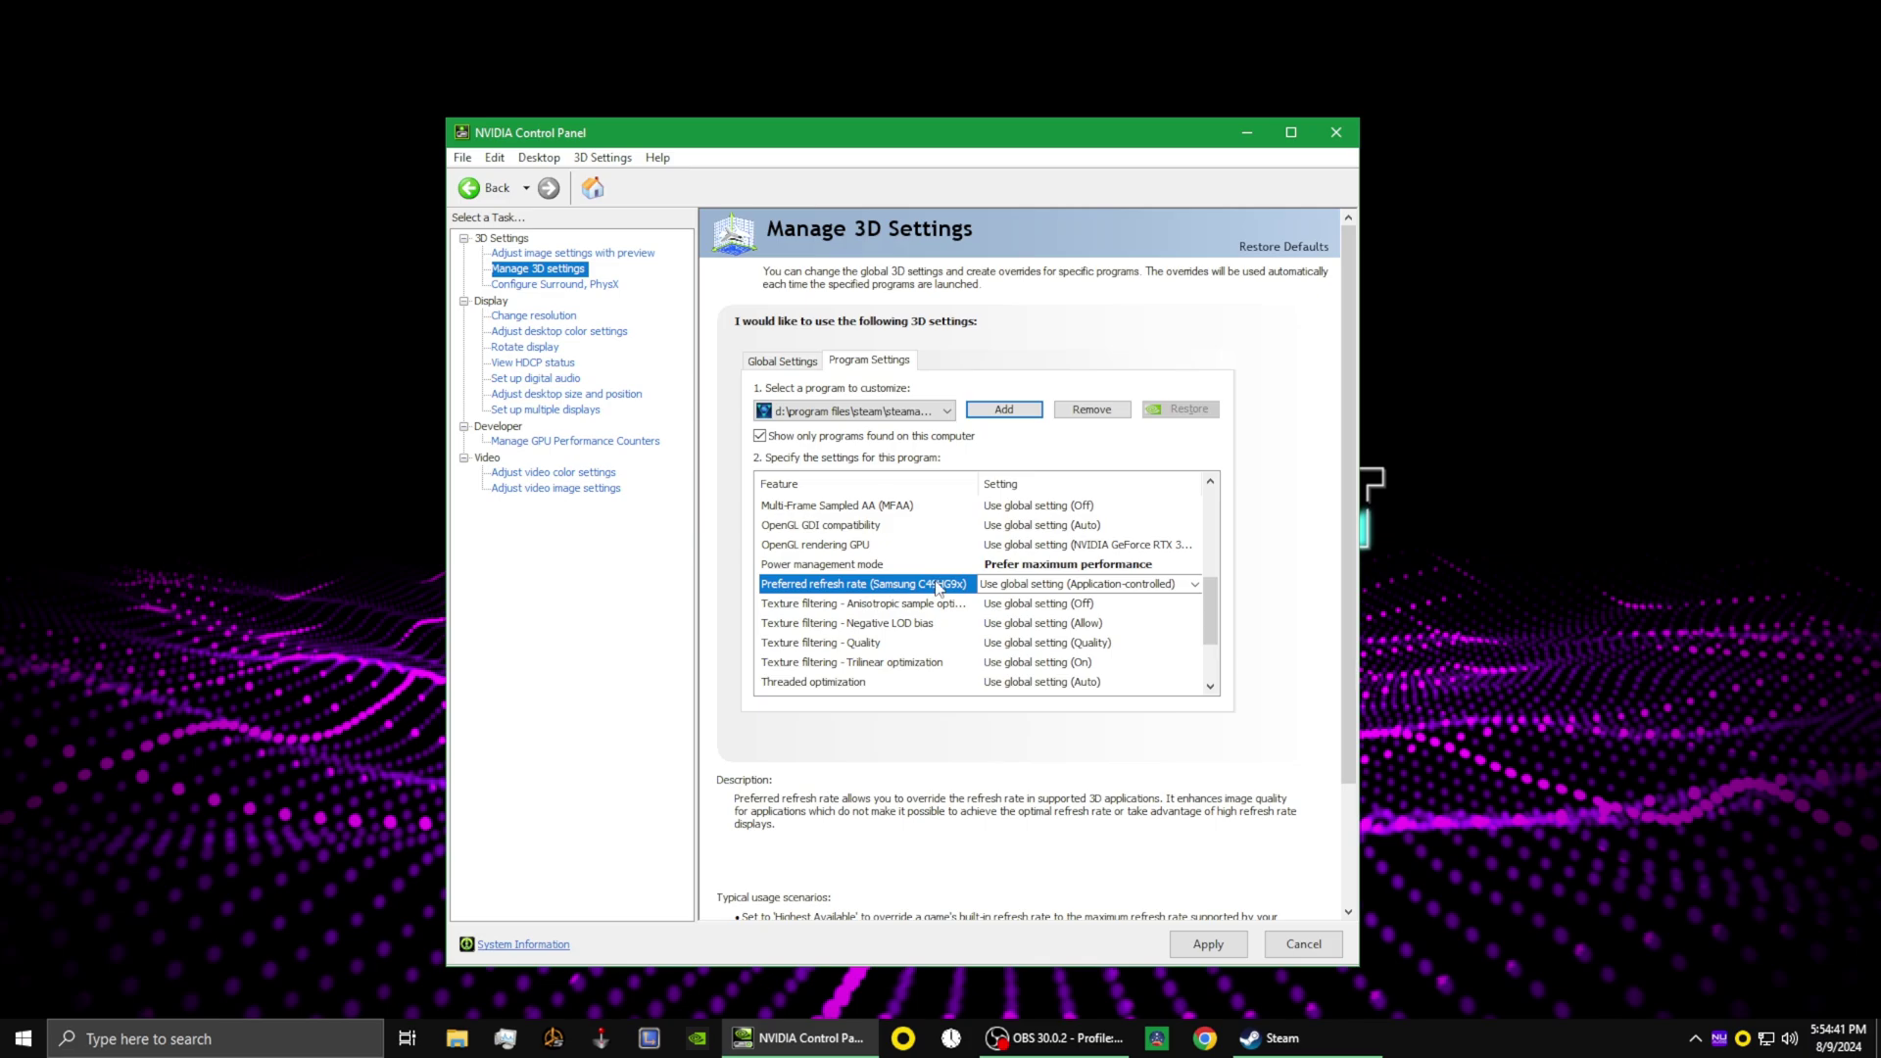
# Set Preferred refresh rate to Highest available and Vertical sync to Off.
pyautogui.click(1194, 584)
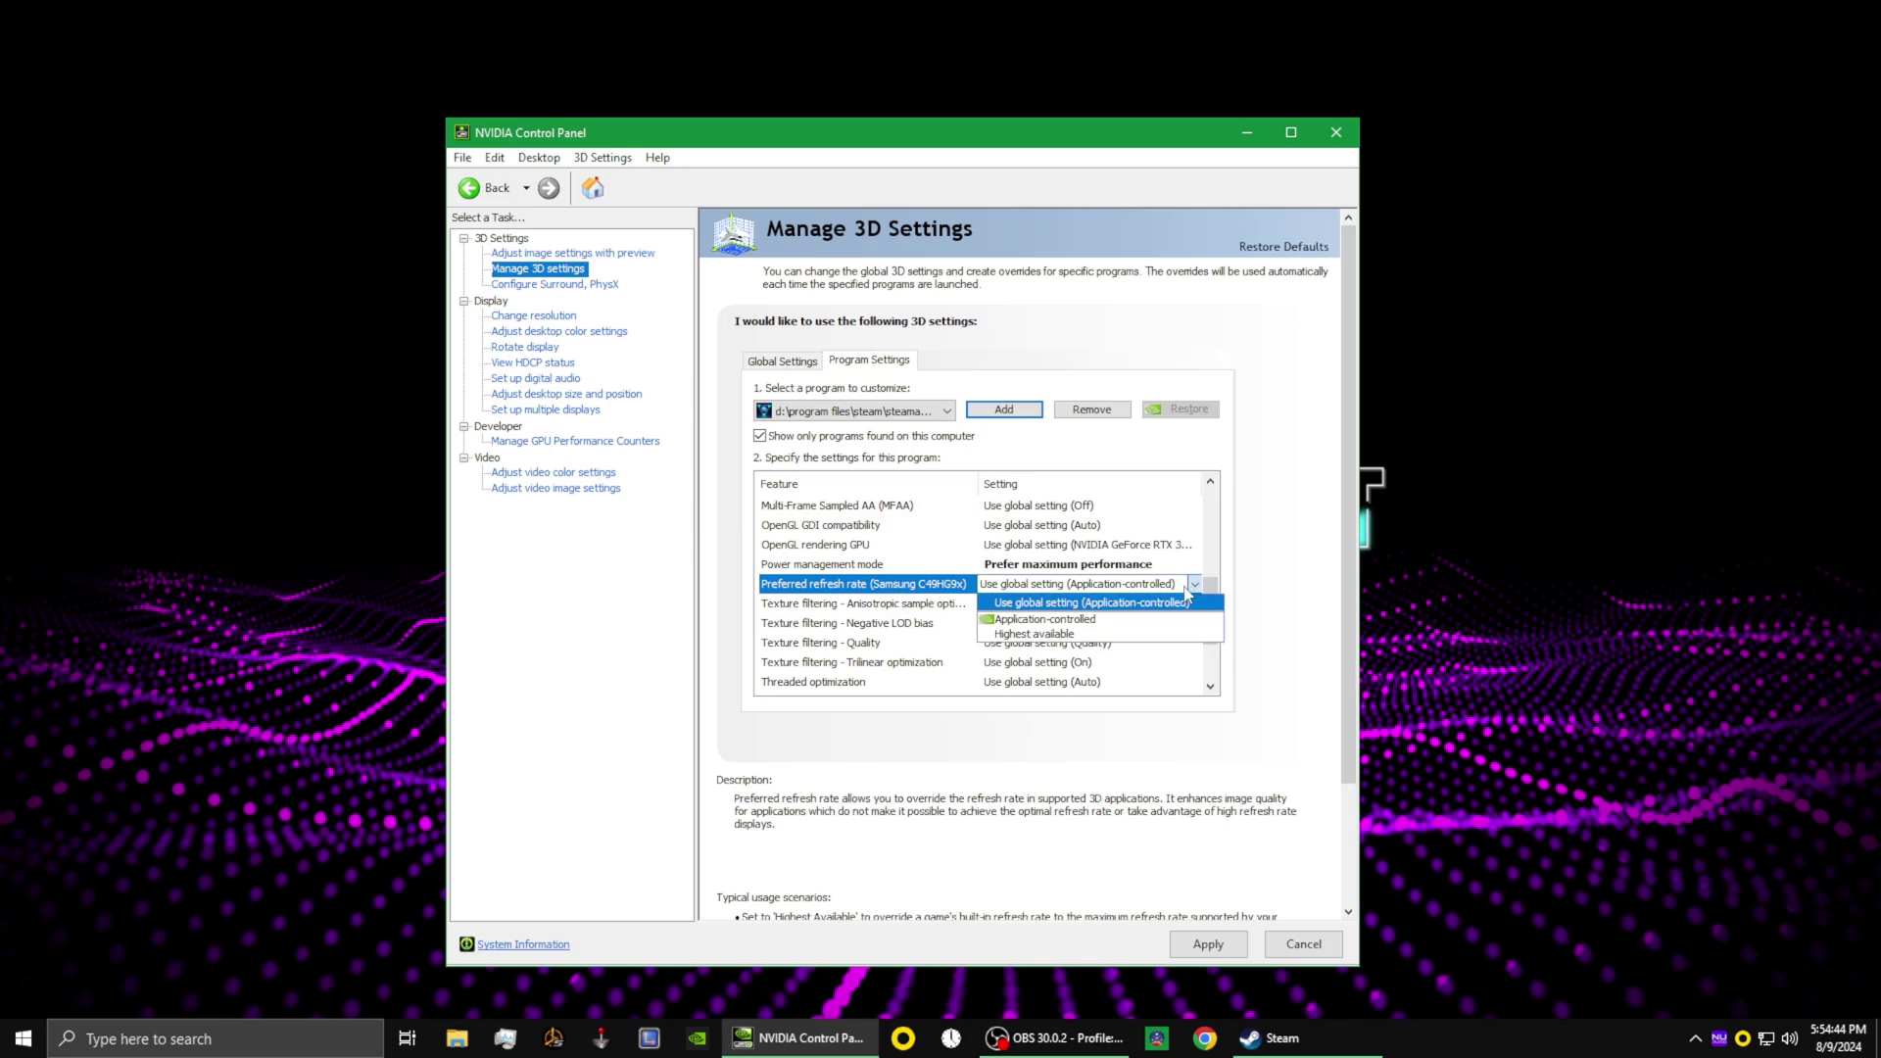
pyautogui.click(1145, 636)
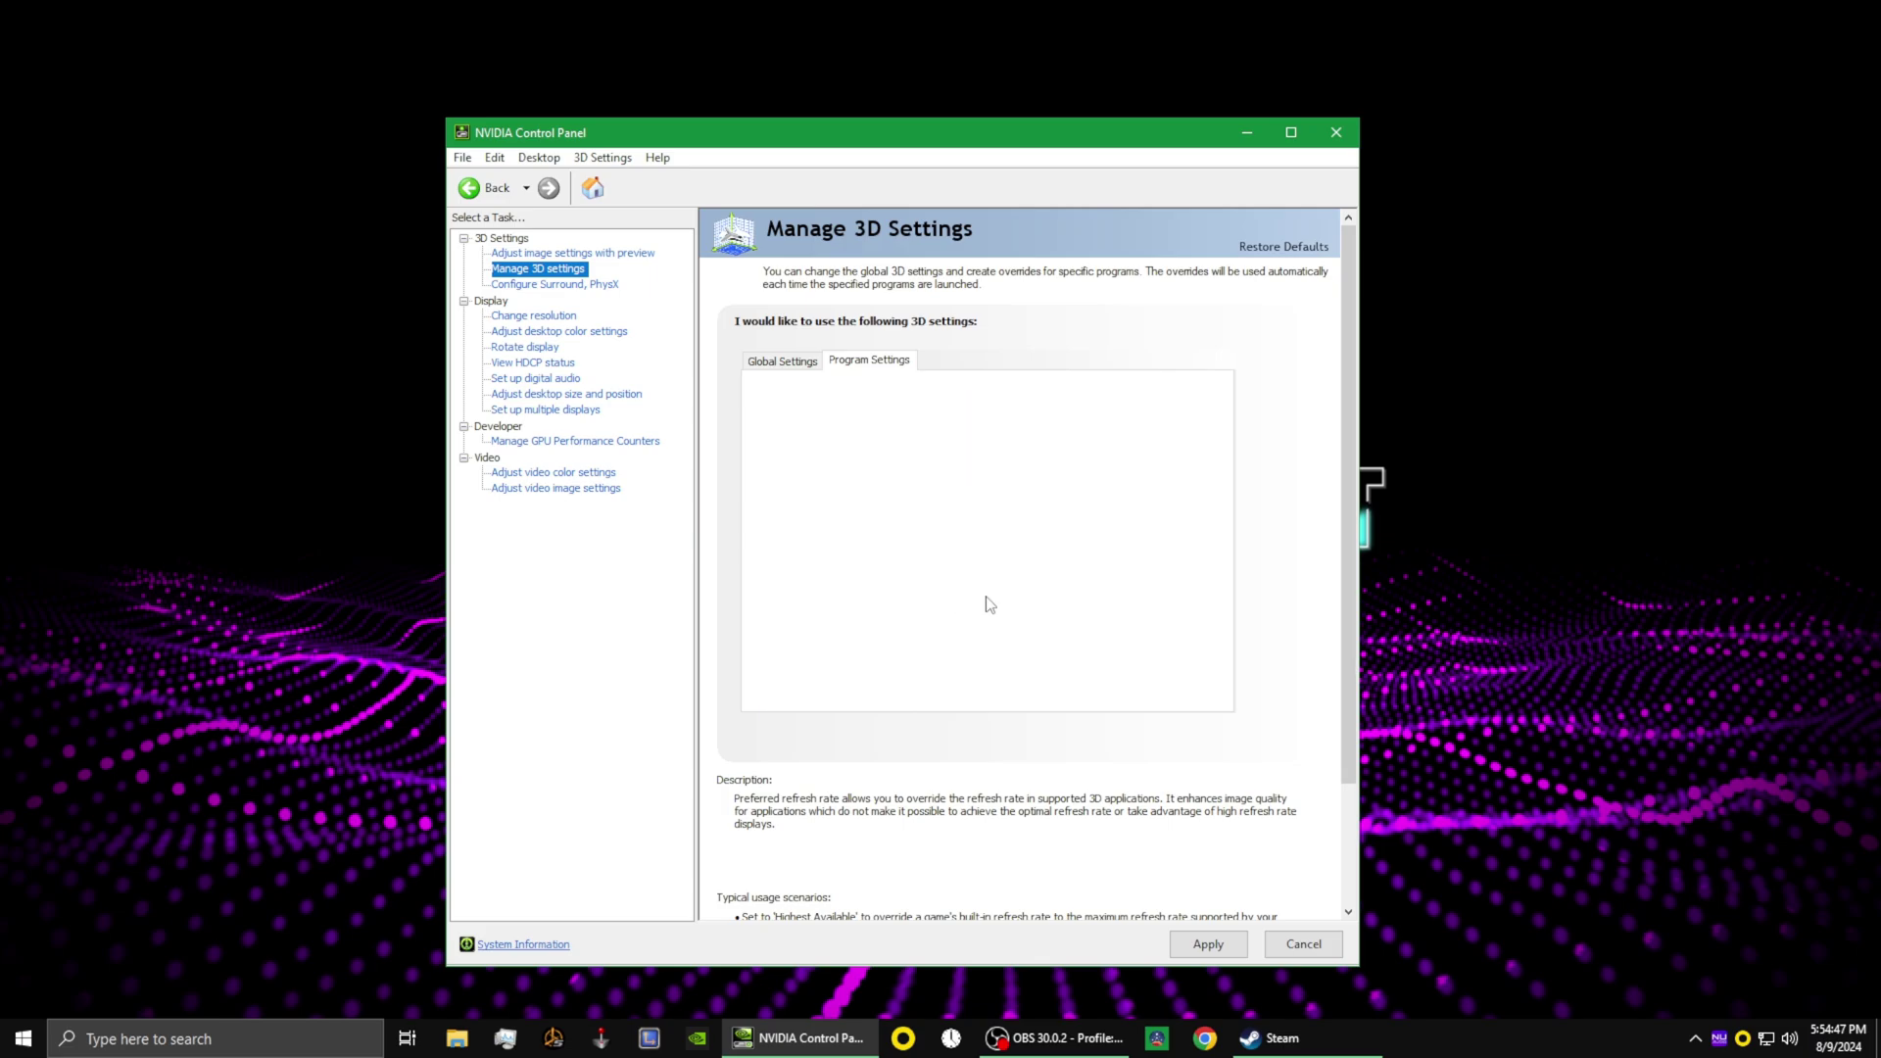
pyautogui.scroll(-3, 895, 549)
pyautogui.click(792, 626)
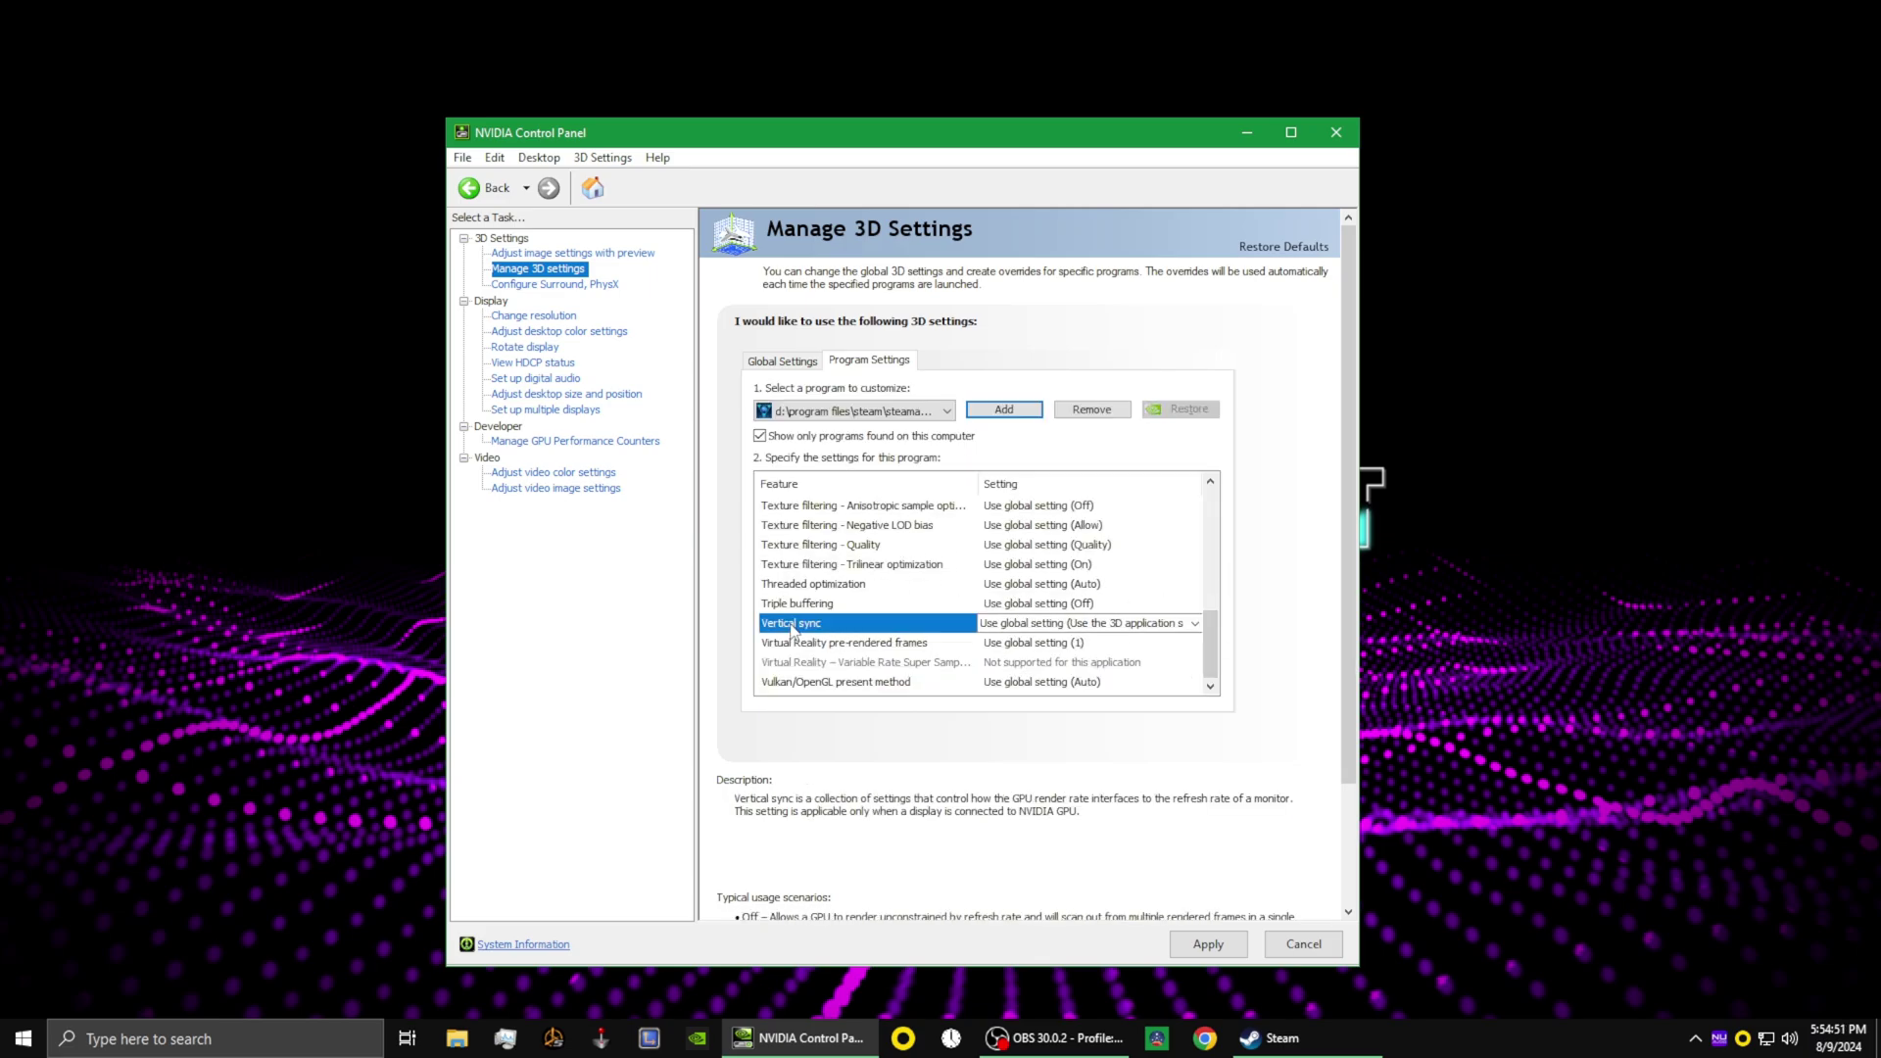
pyautogui.click(986, 629)
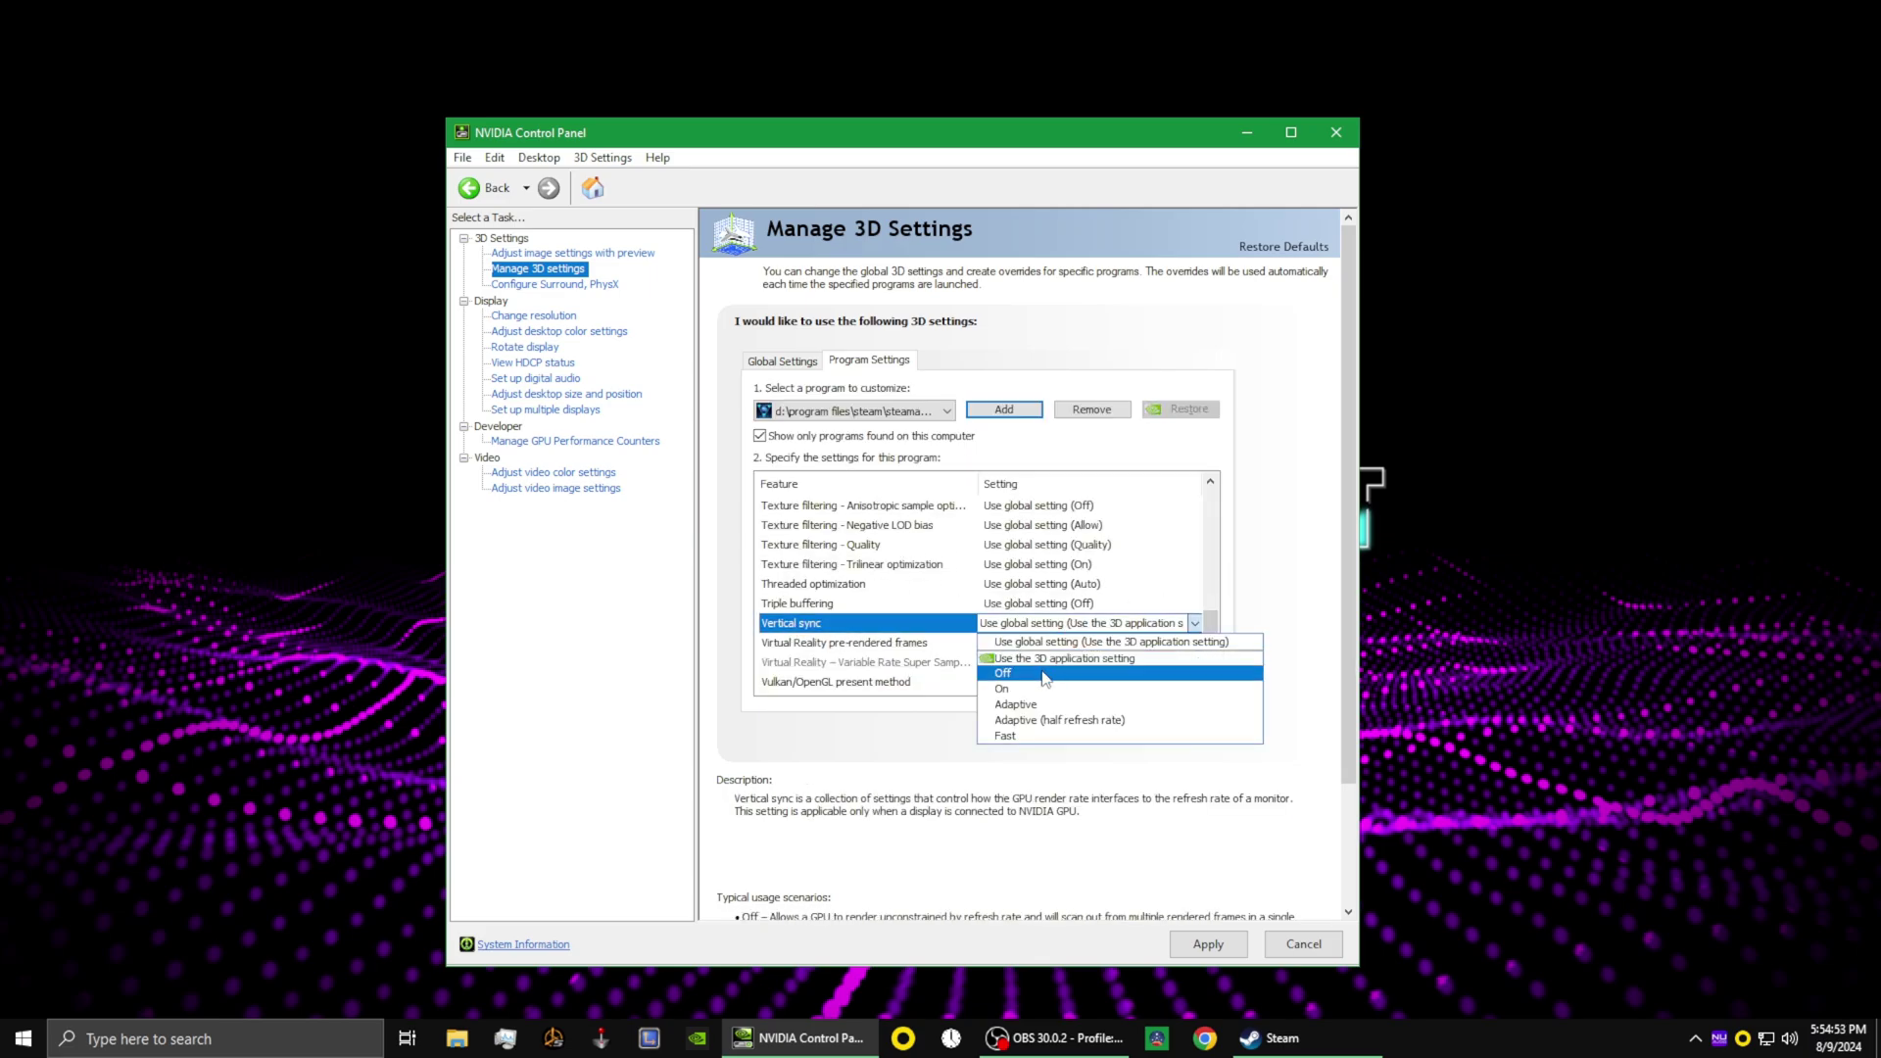
pyautogui.click(1043, 674)
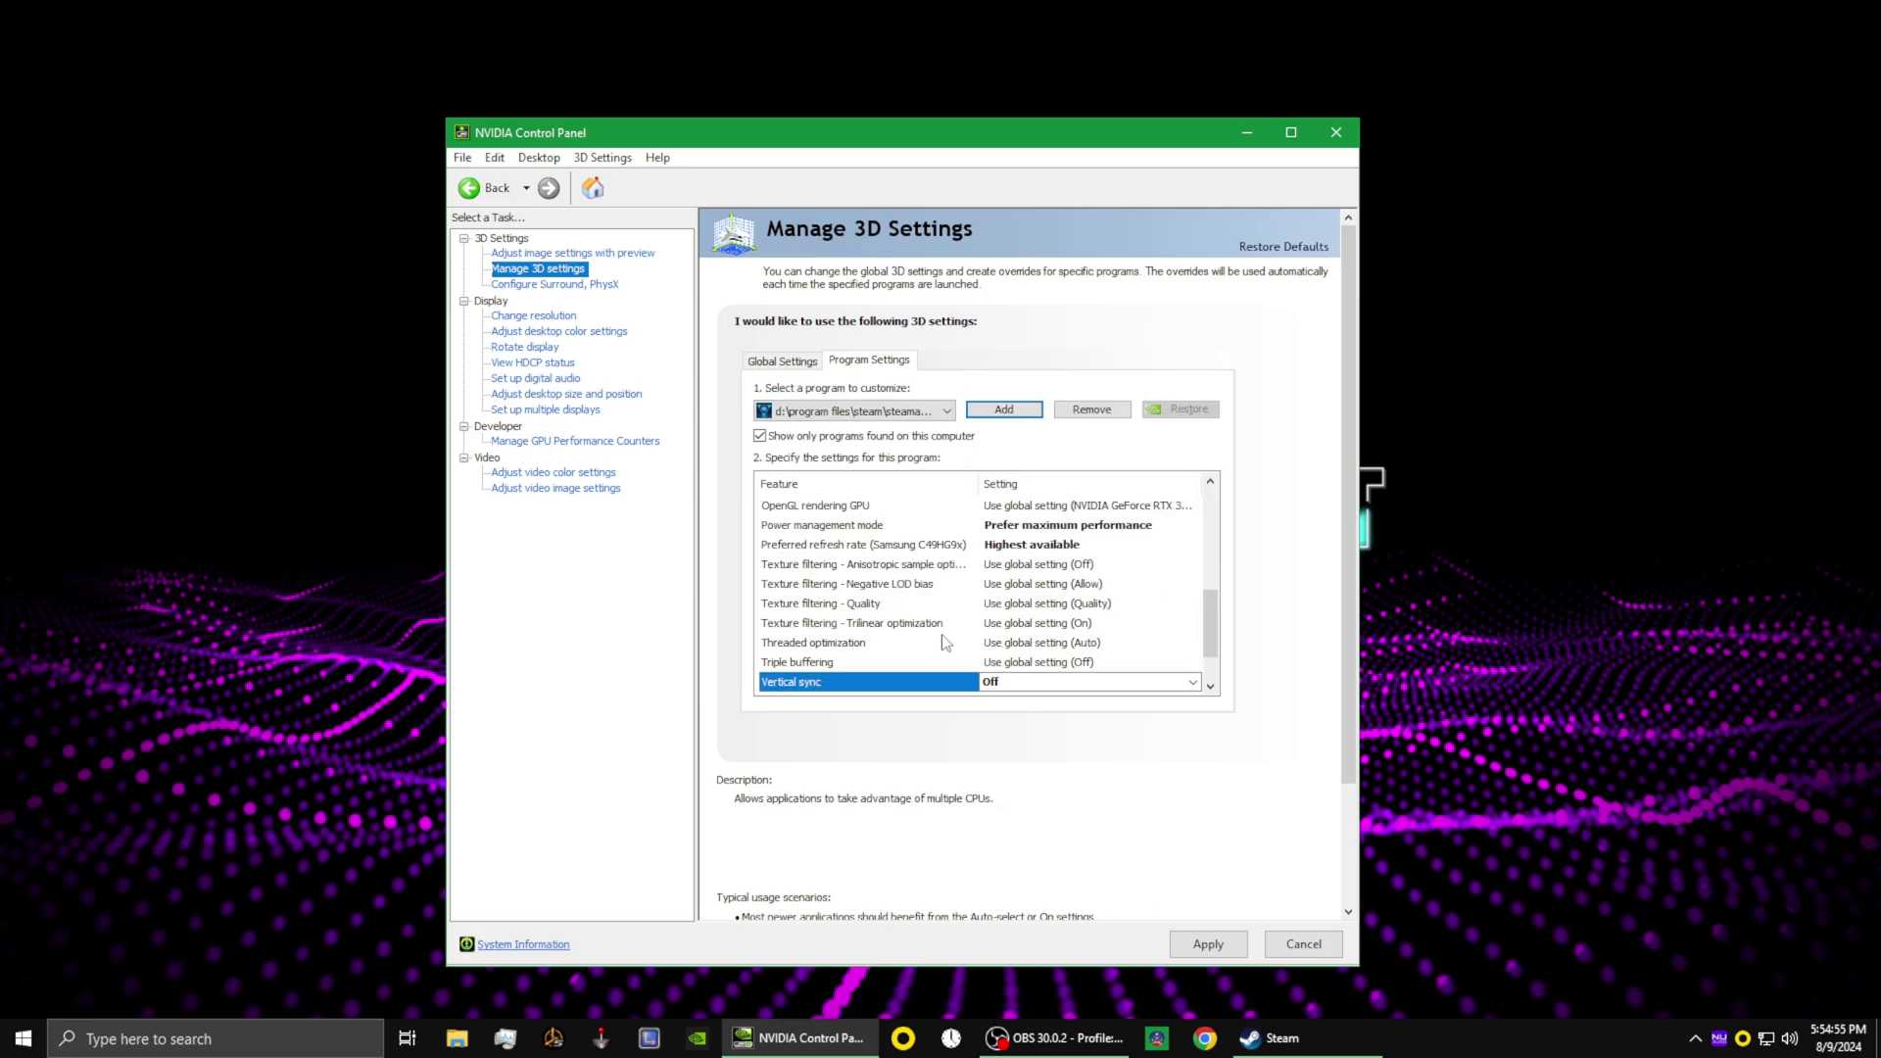
pyautogui.scroll(-1, 1207, 625)
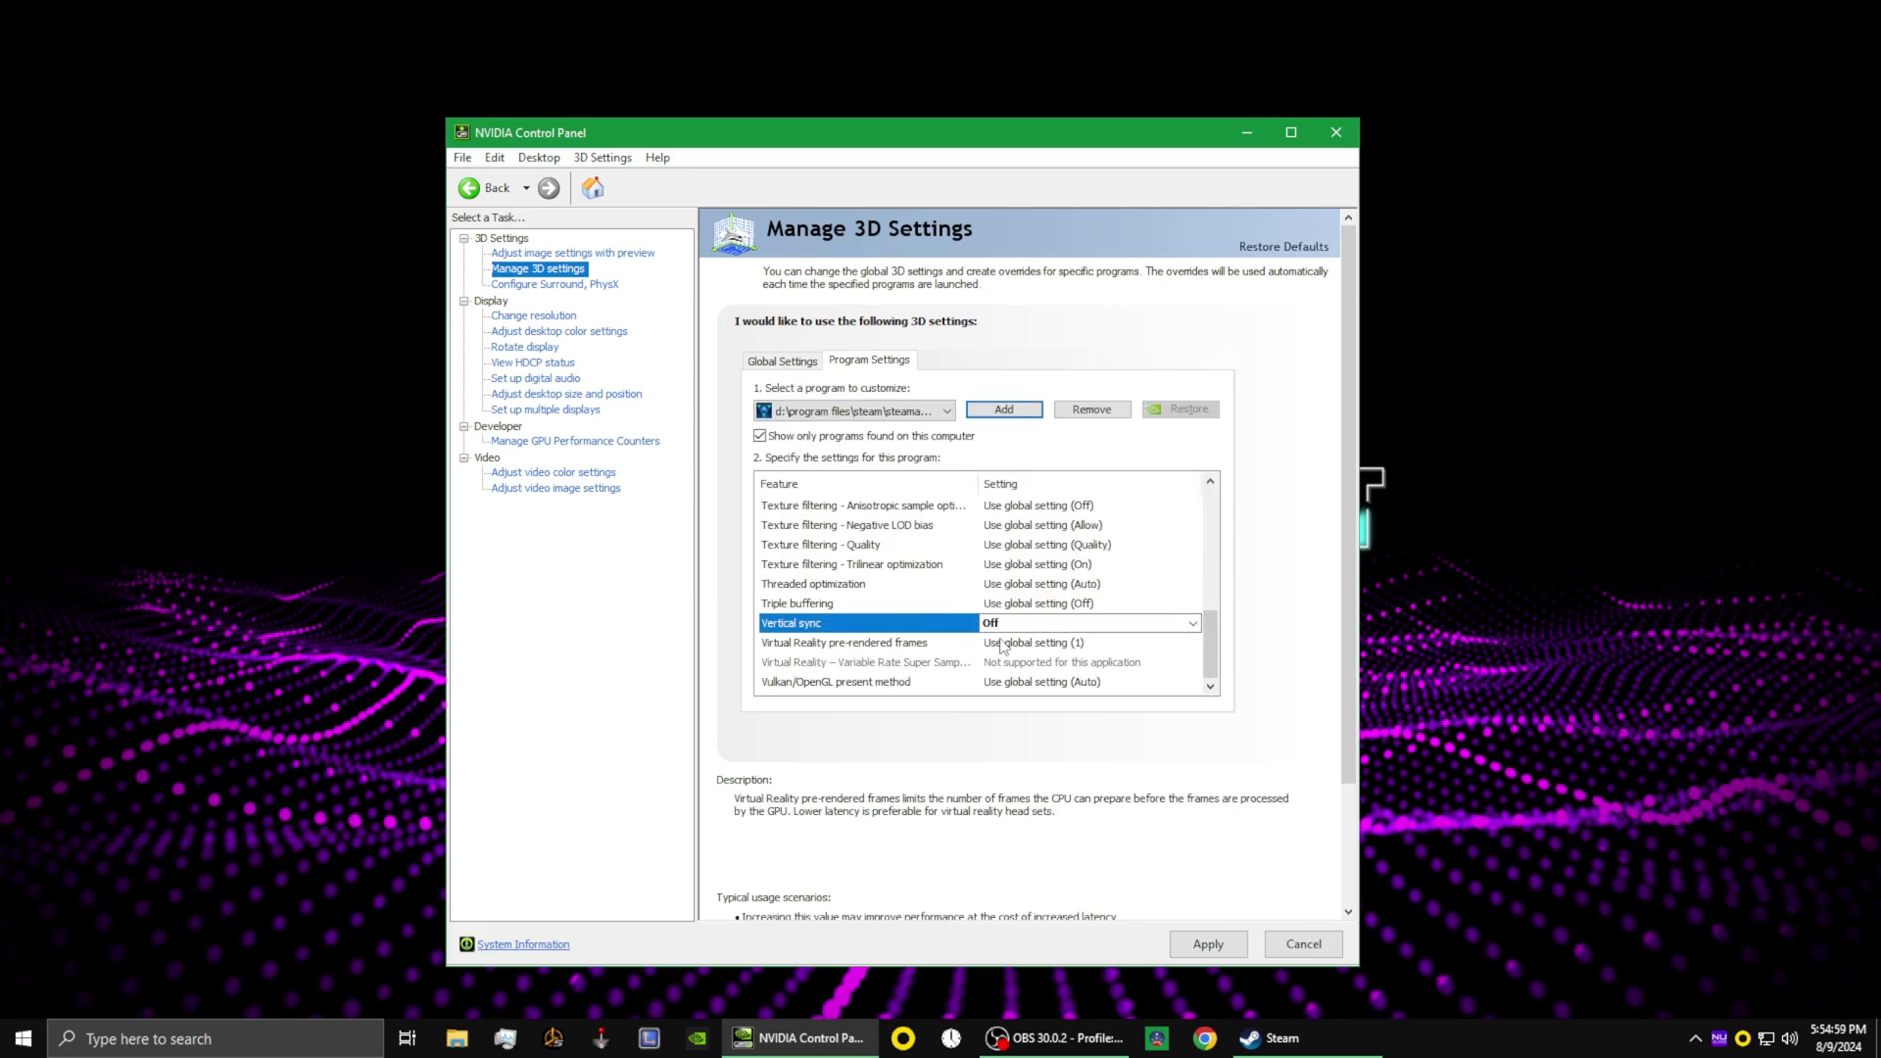
# Apply the new MechaBREAK program settings.
pyautogui.click(1208, 944)
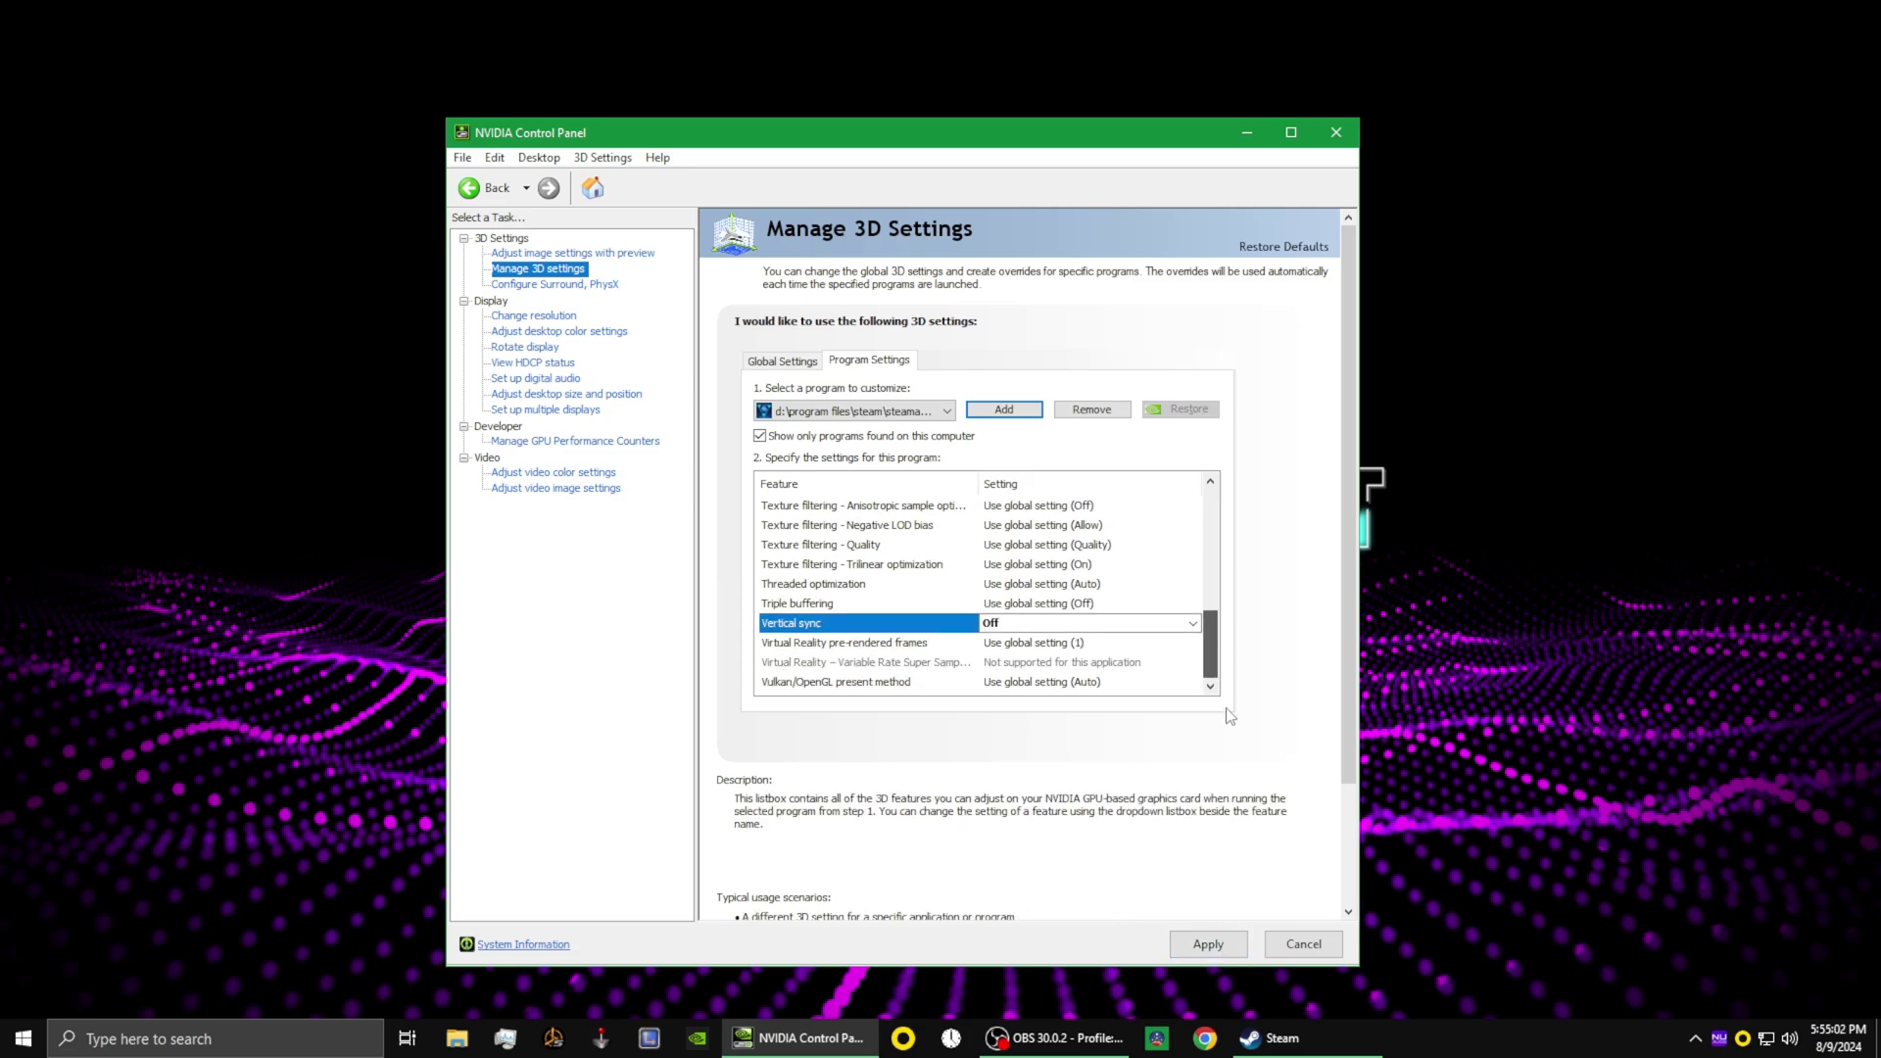
pyautogui.click(1208, 944)
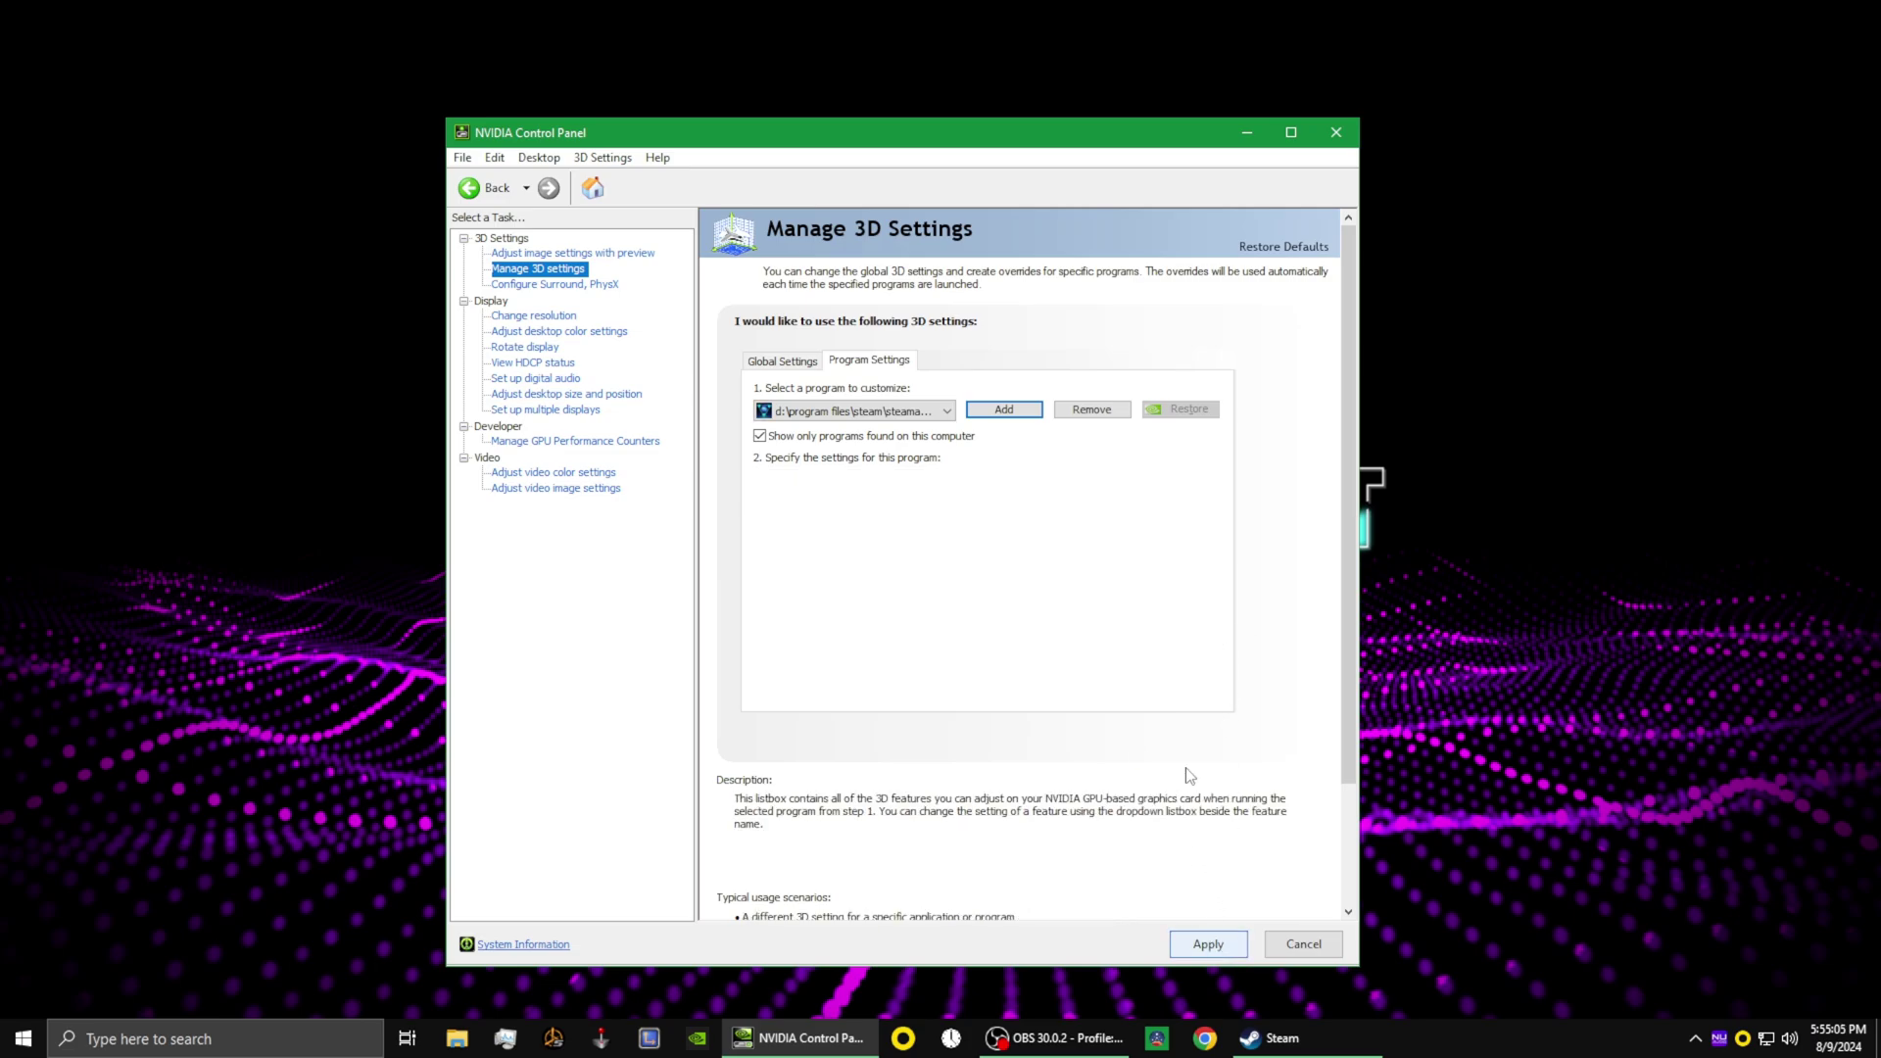
pyautogui.moveTo(1211, 635)
pyautogui.mouseDown()
pyautogui.moveTo(1210, 549)
pyautogui.moveTo(1204, 642)
pyautogui.moveTo(1309, 203)
pyautogui.mouseUp()
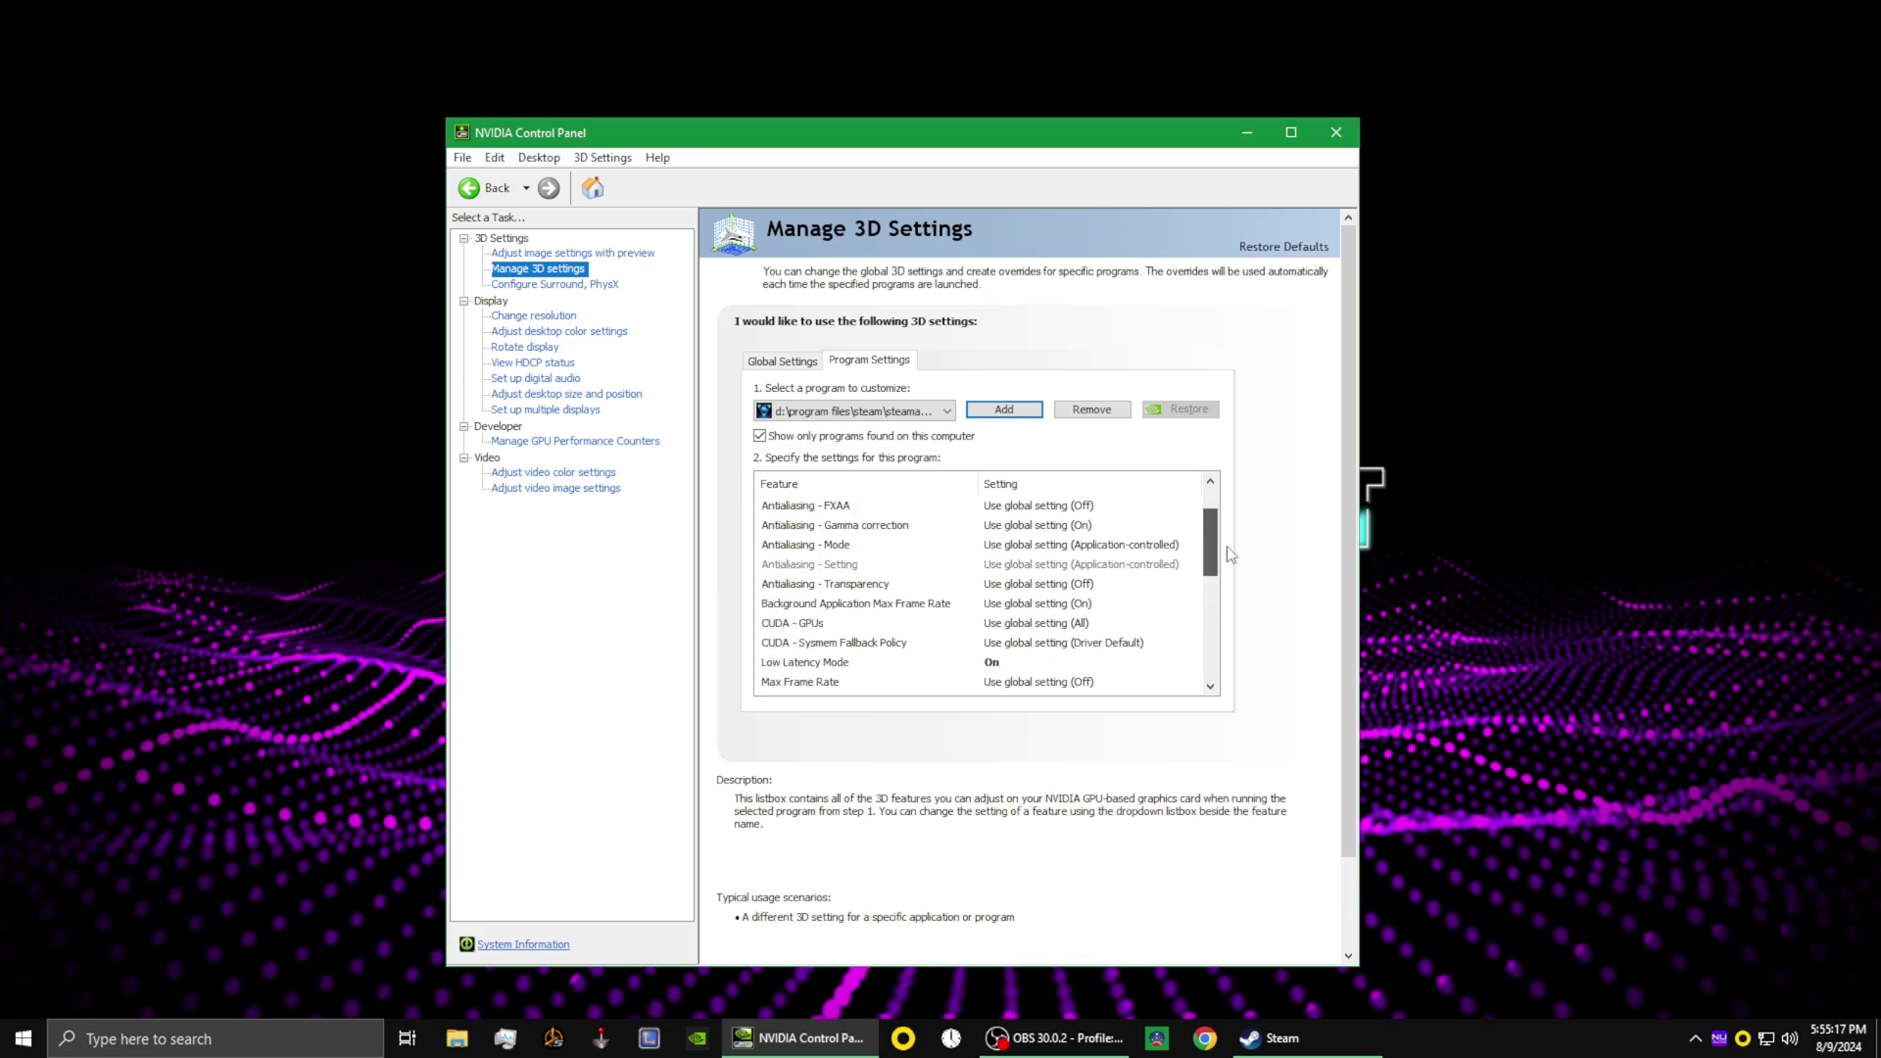
# Close NVIDIA Control Panel and launch Mecha BREAK Playtest from Steam.
pyautogui.click(1338, 142)
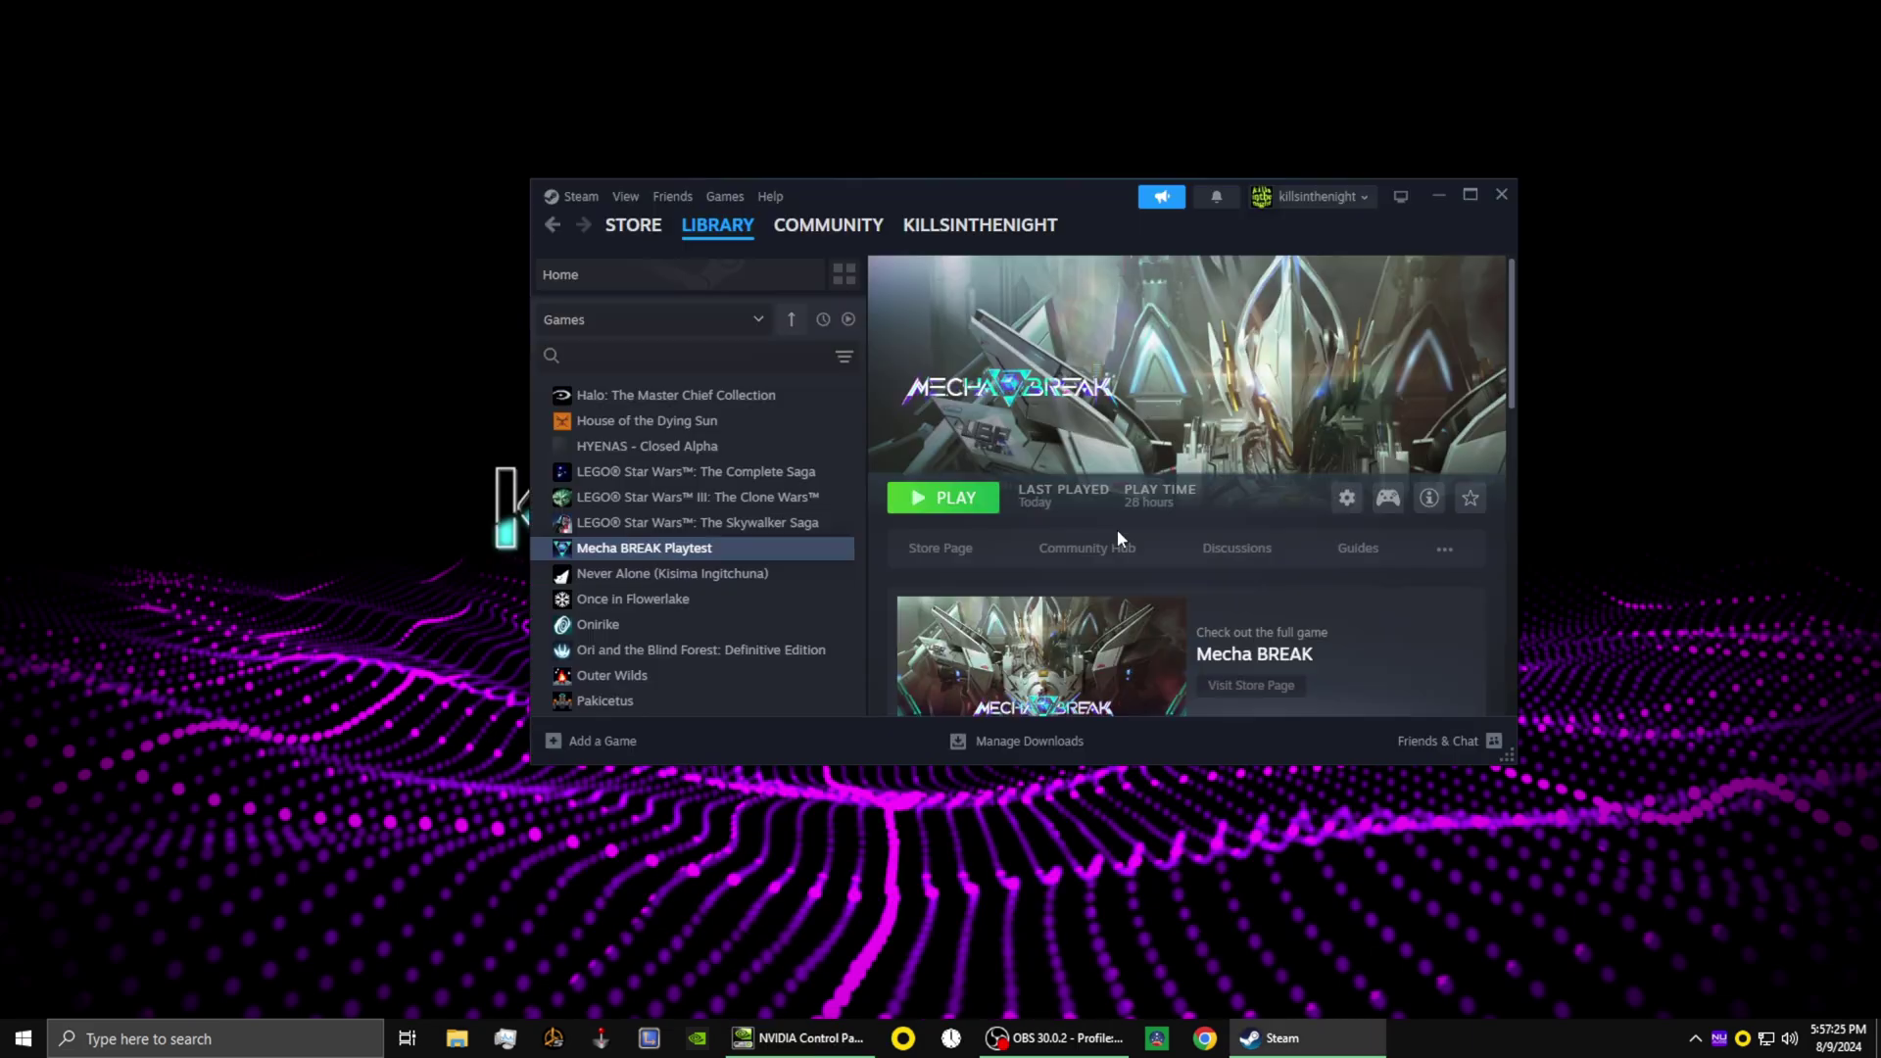
pyautogui.click(931, 505)
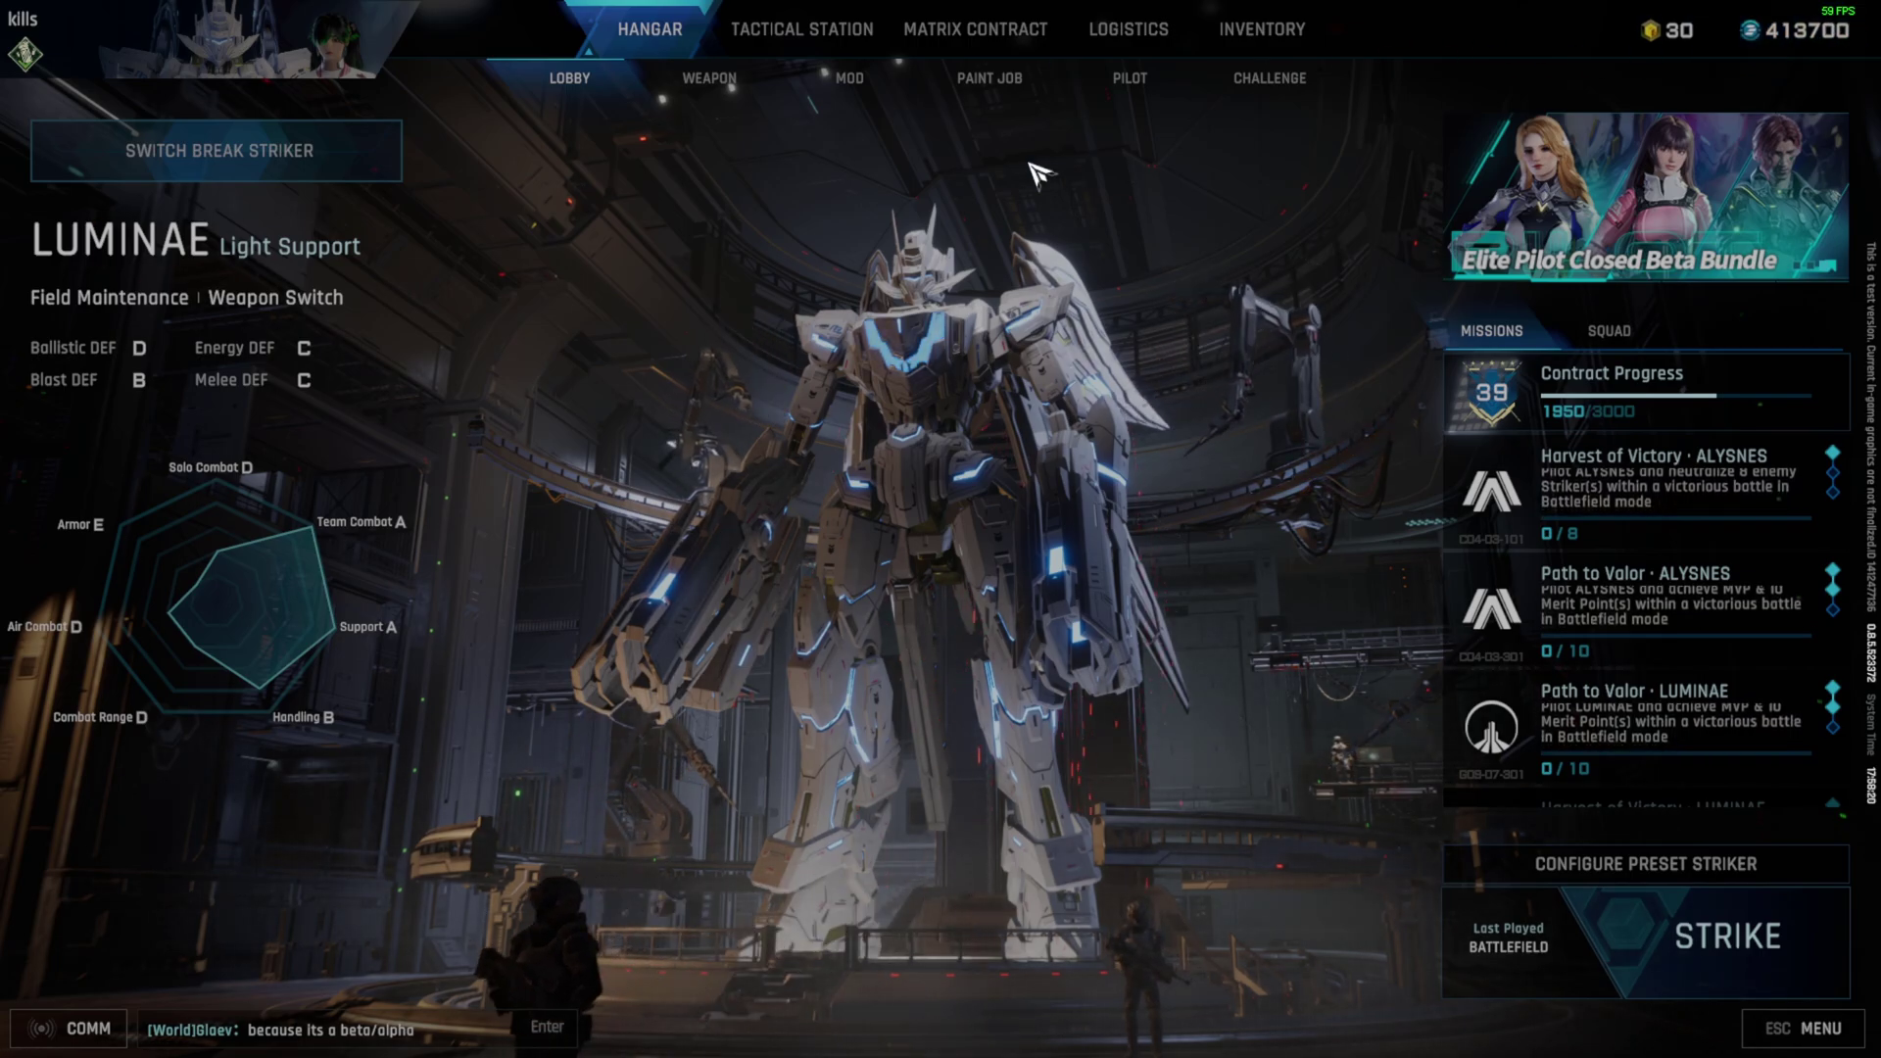
# In Mecha BREAK's Display settings, turn Vertical Sync On and apply.
pyautogui.press('Escape')
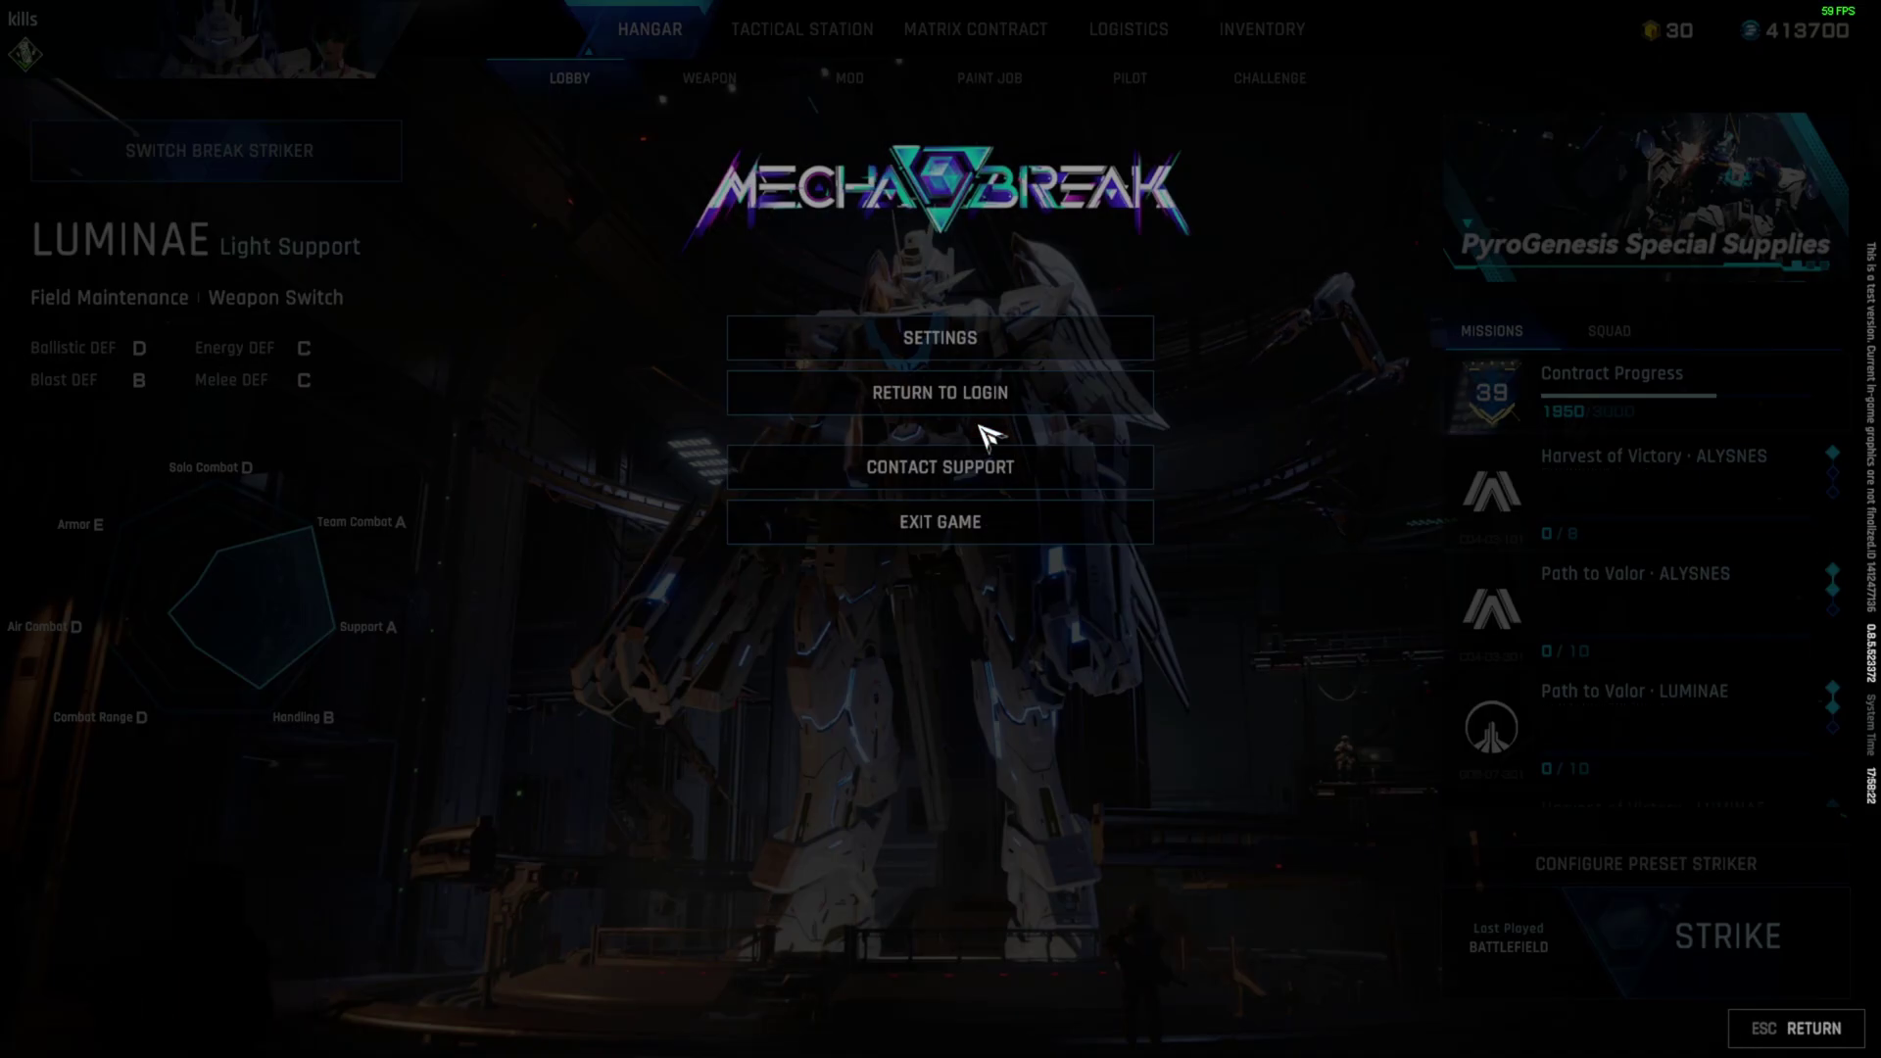
pyautogui.click(935, 342)
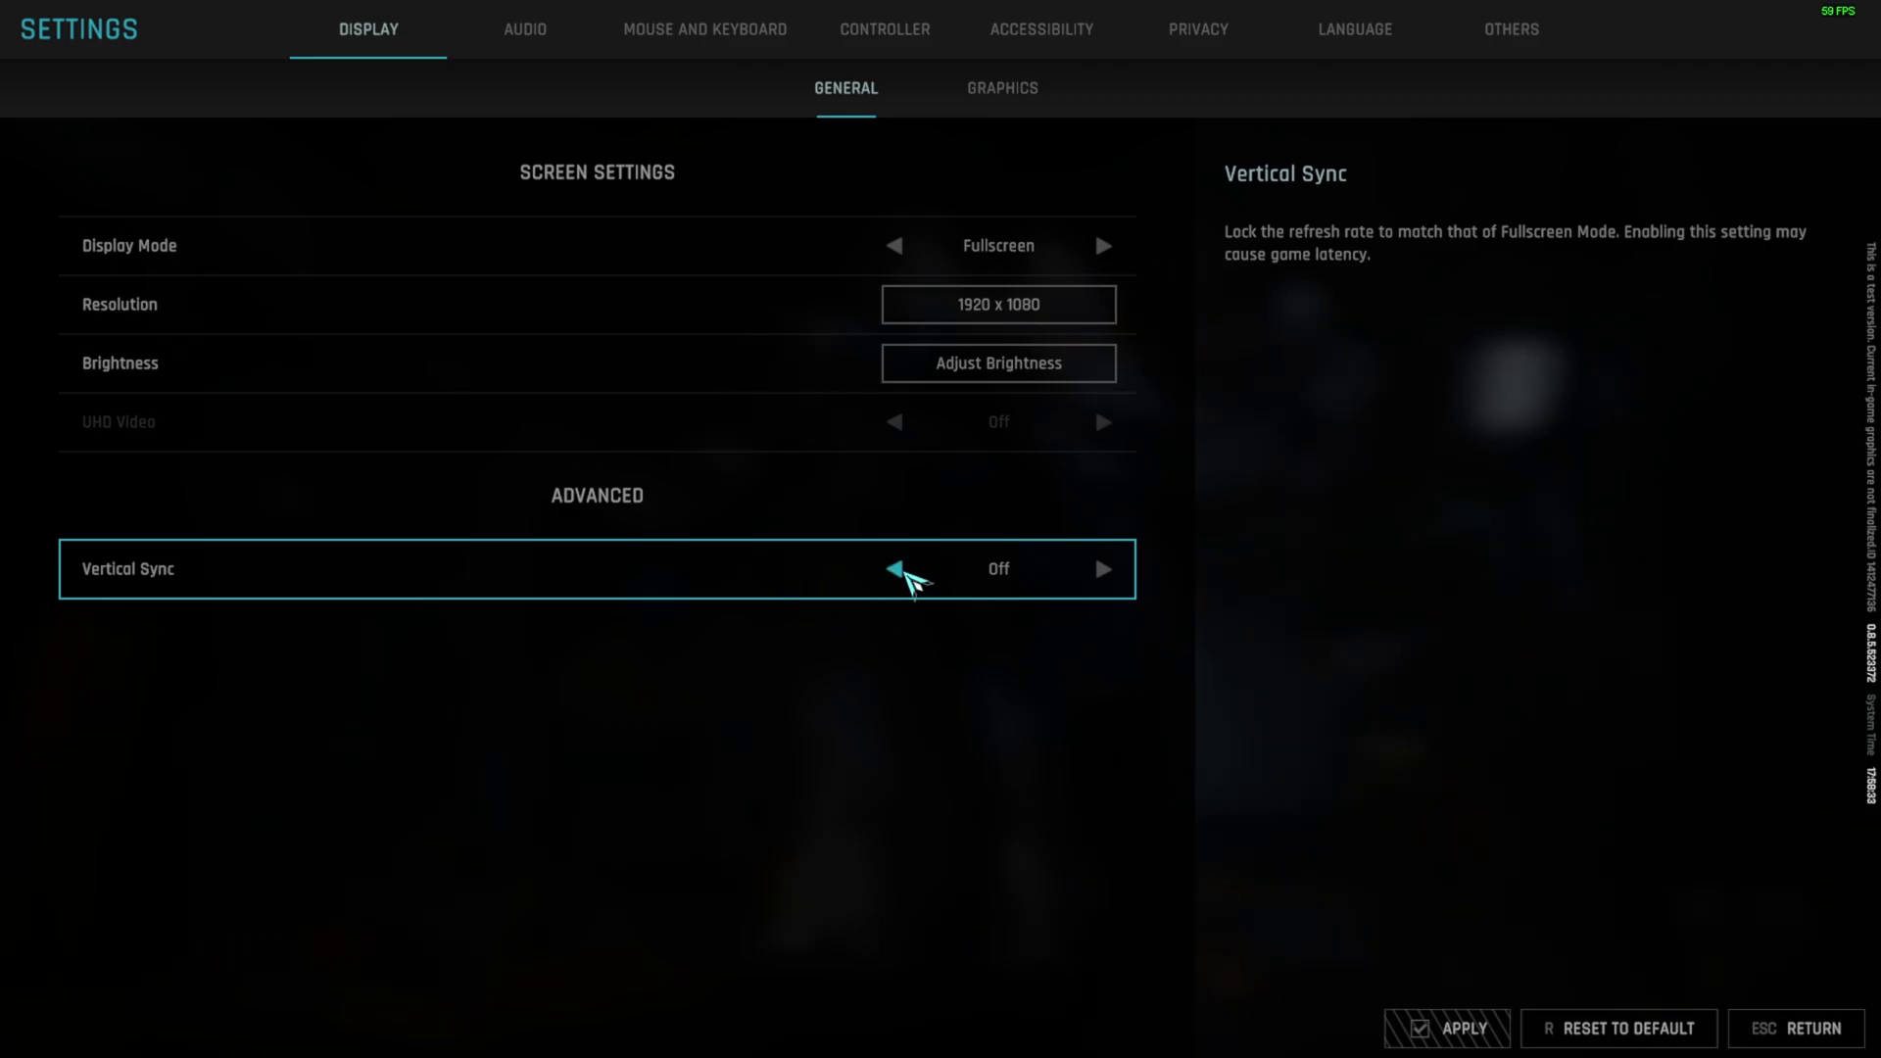
pyautogui.click(1103, 570)
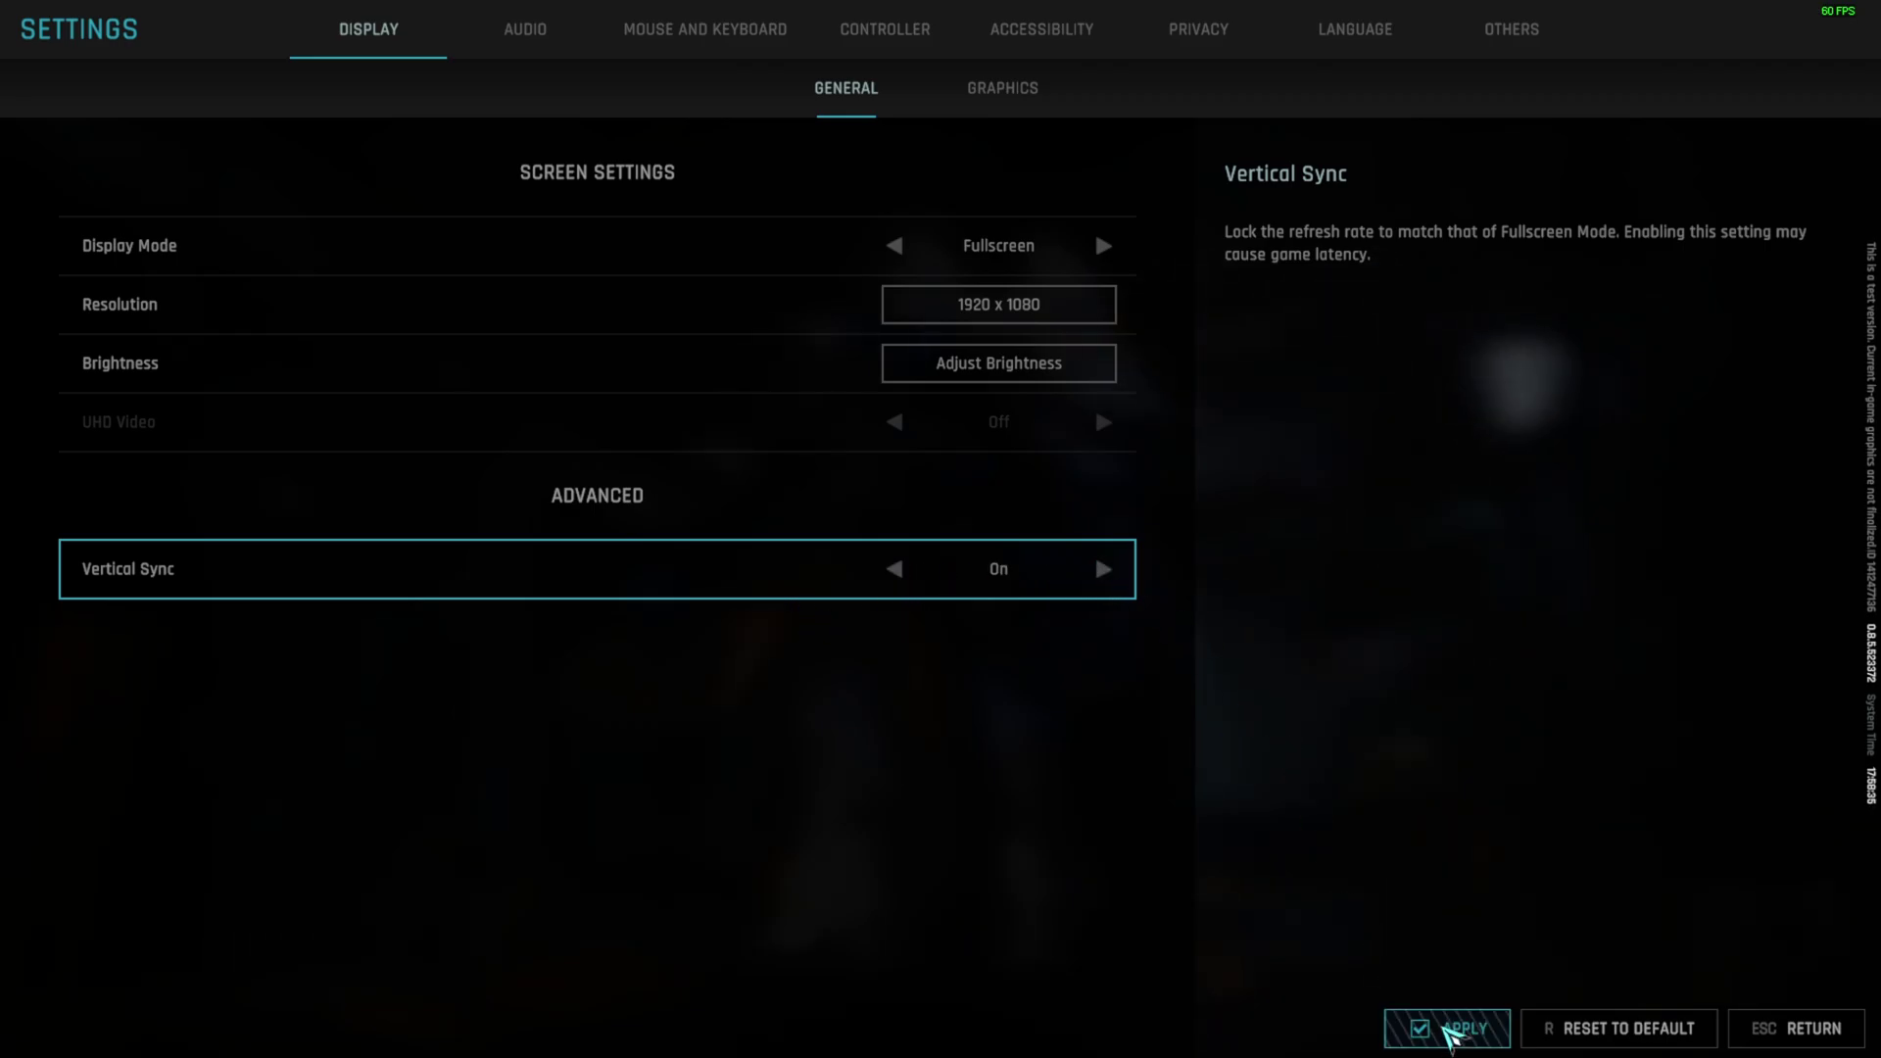
pyautogui.click(1437, 1030)
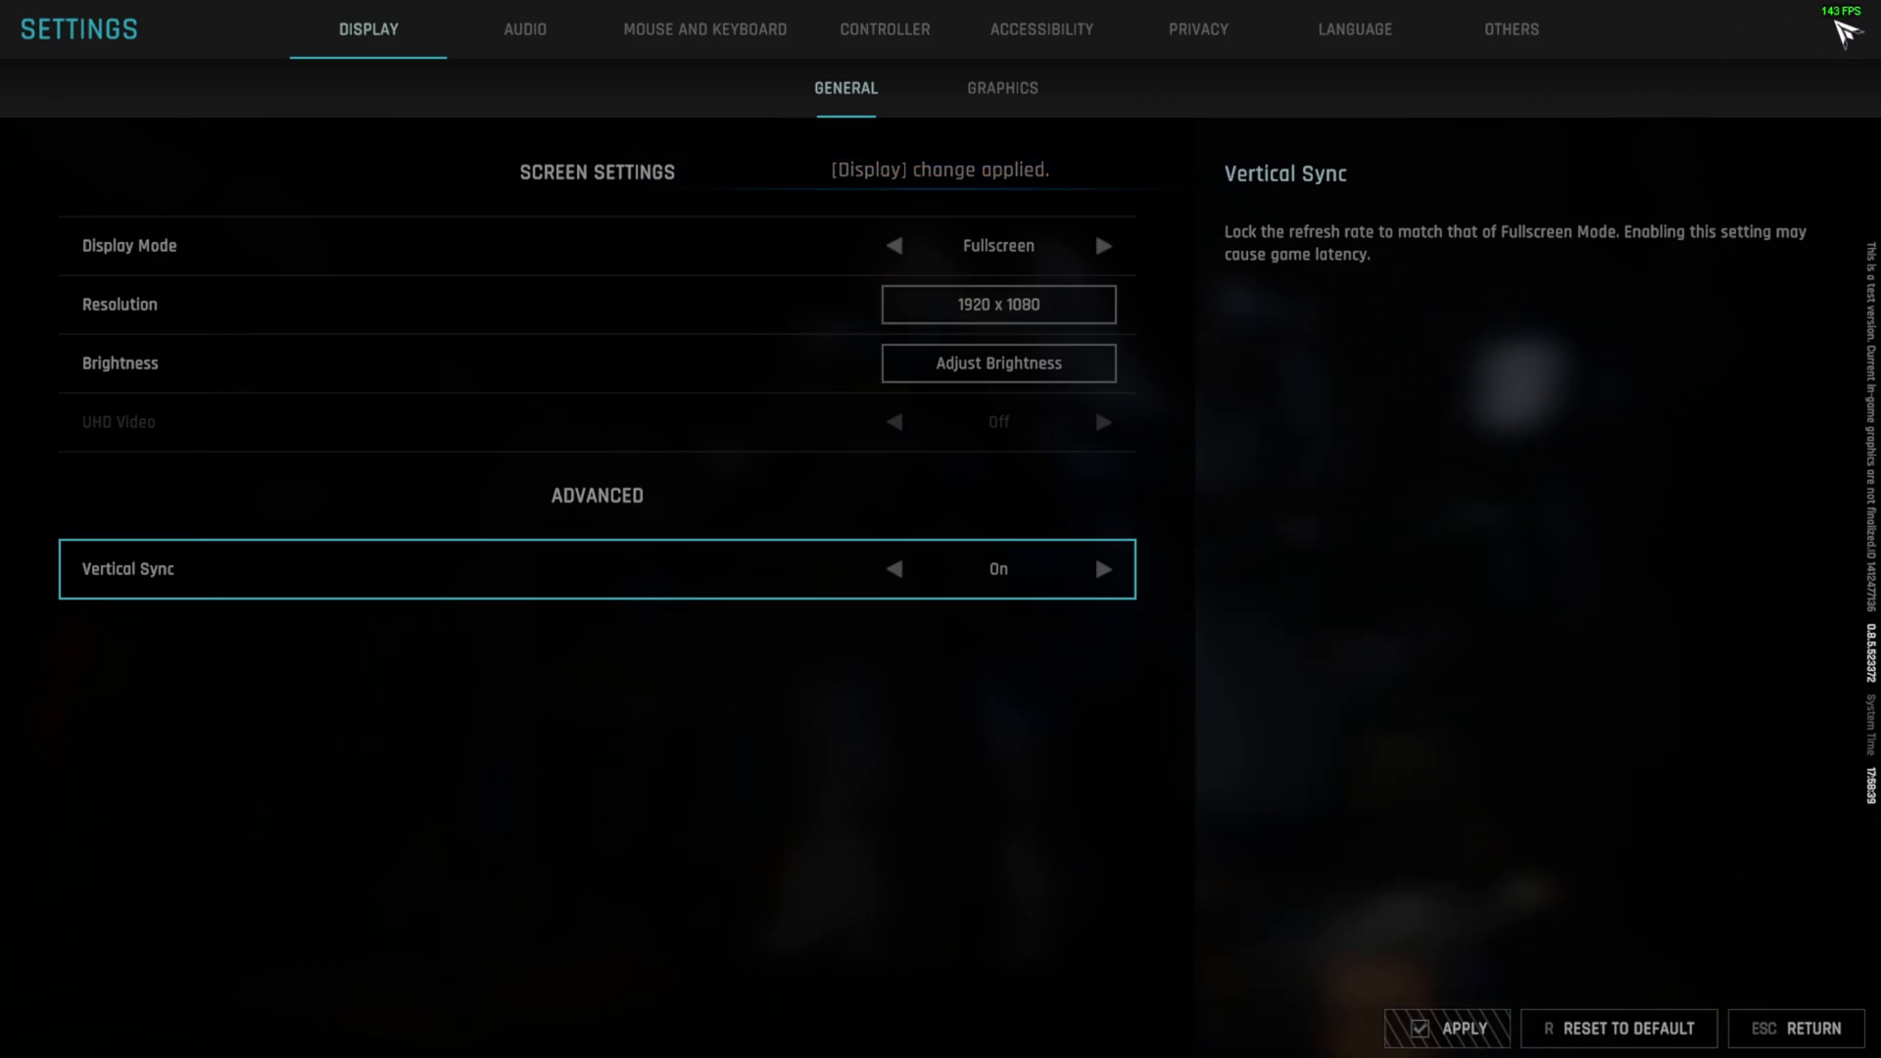
pyautogui.press('Down')
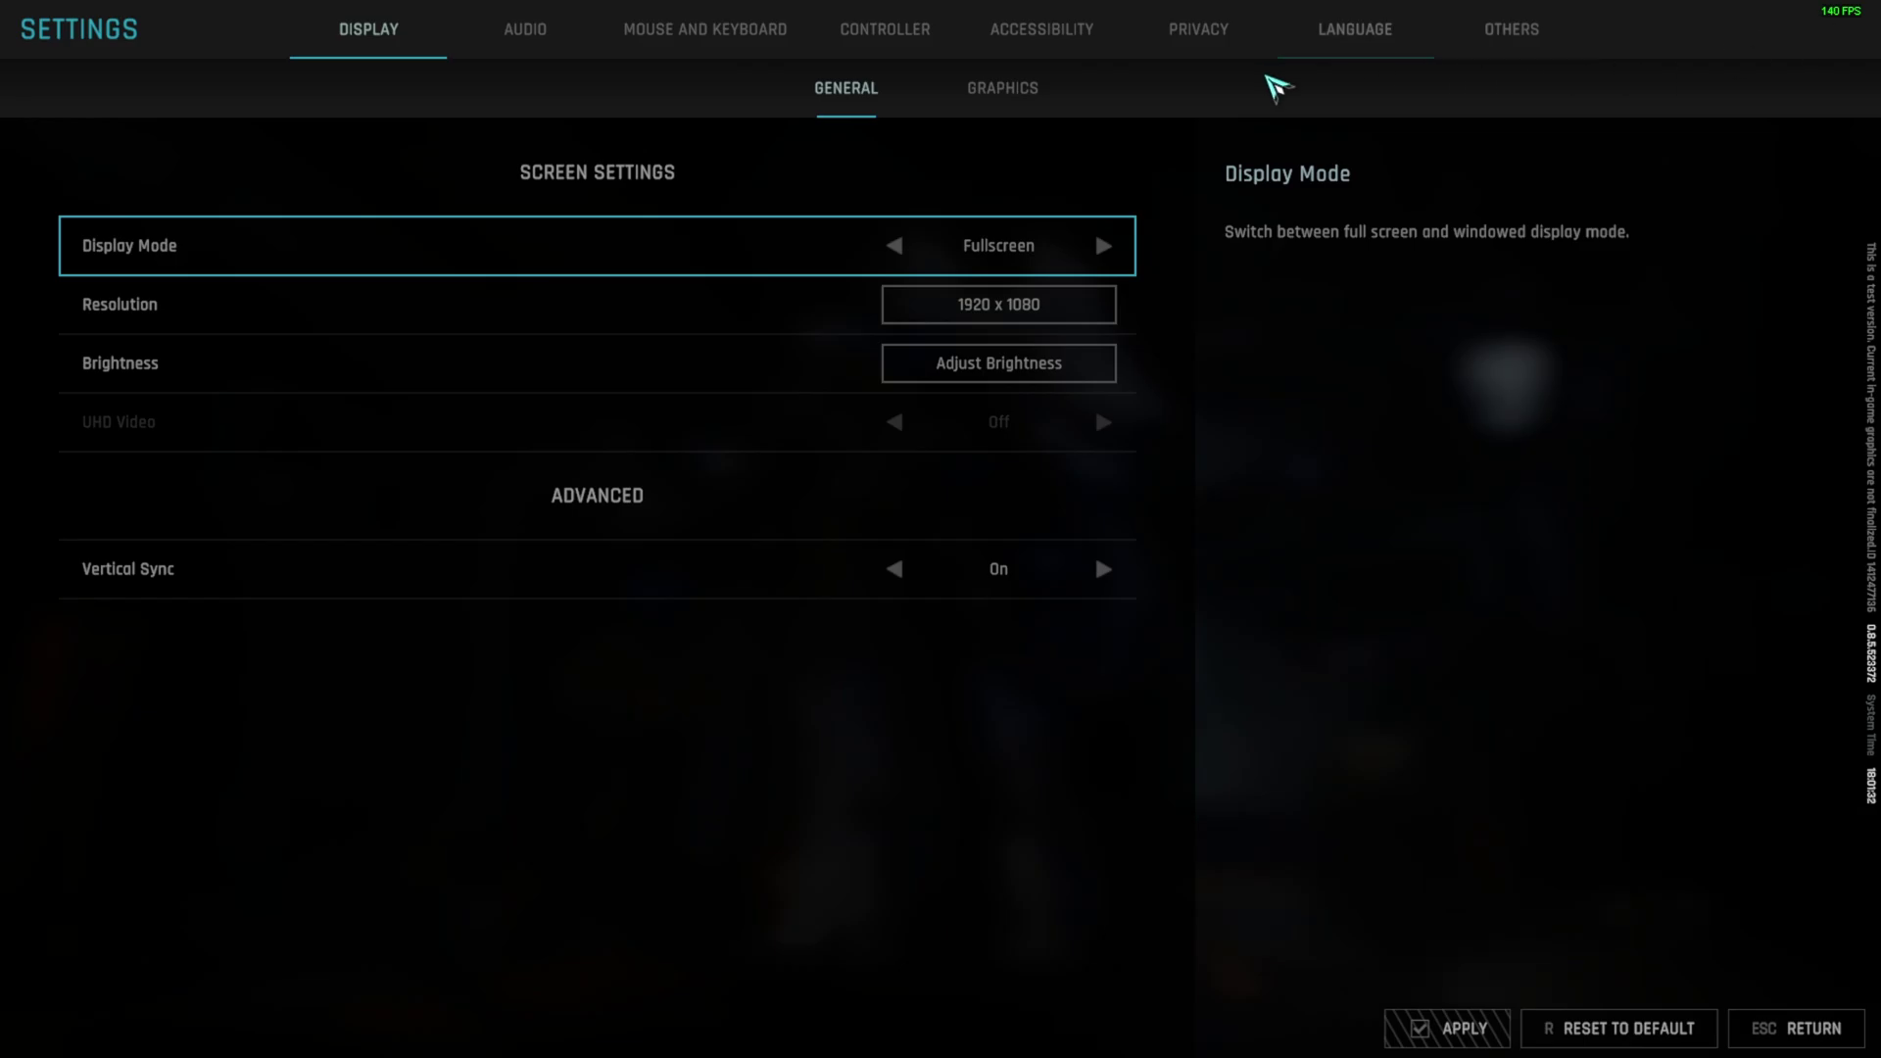
# Switch to the GRAPHICS sub-tab showing the Custom preset.
pyautogui.click(1004, 100)
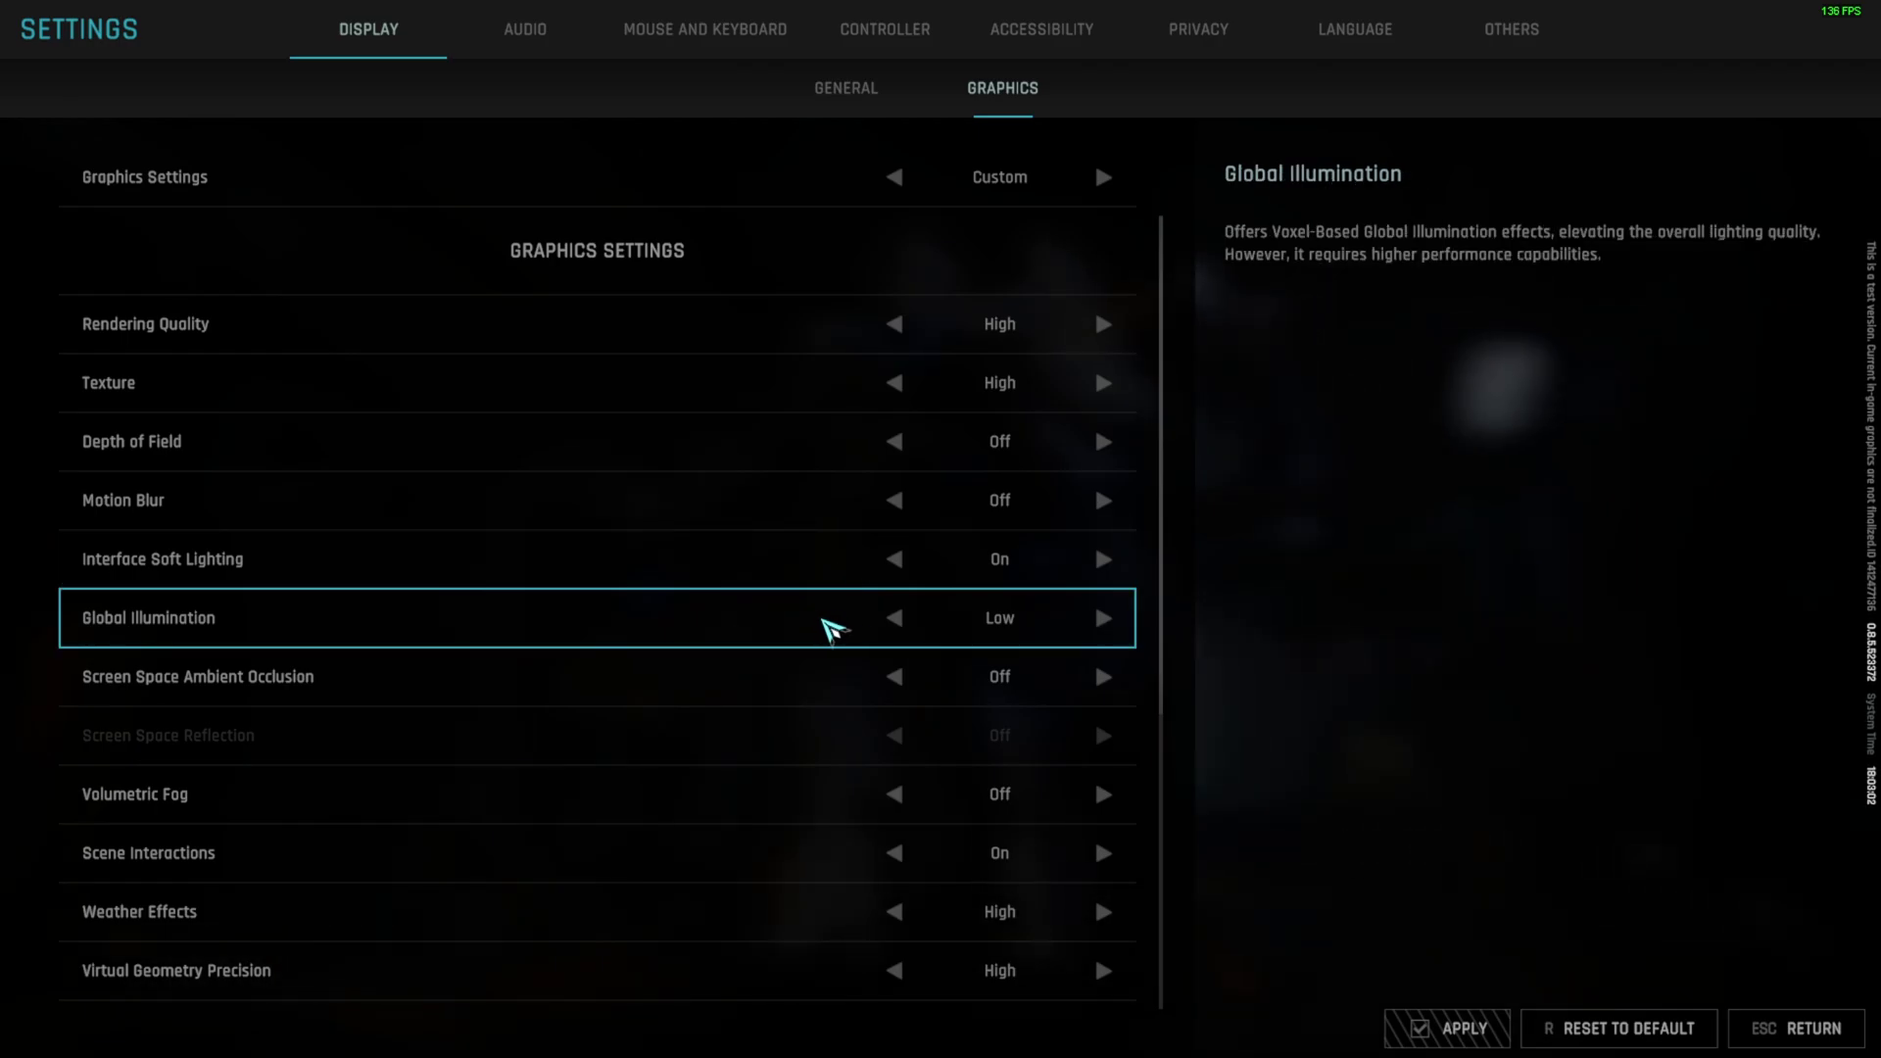
# Cycle Global Illumination through High and Disable, leaving it at Low.
pyautogui.click(1104, 619)
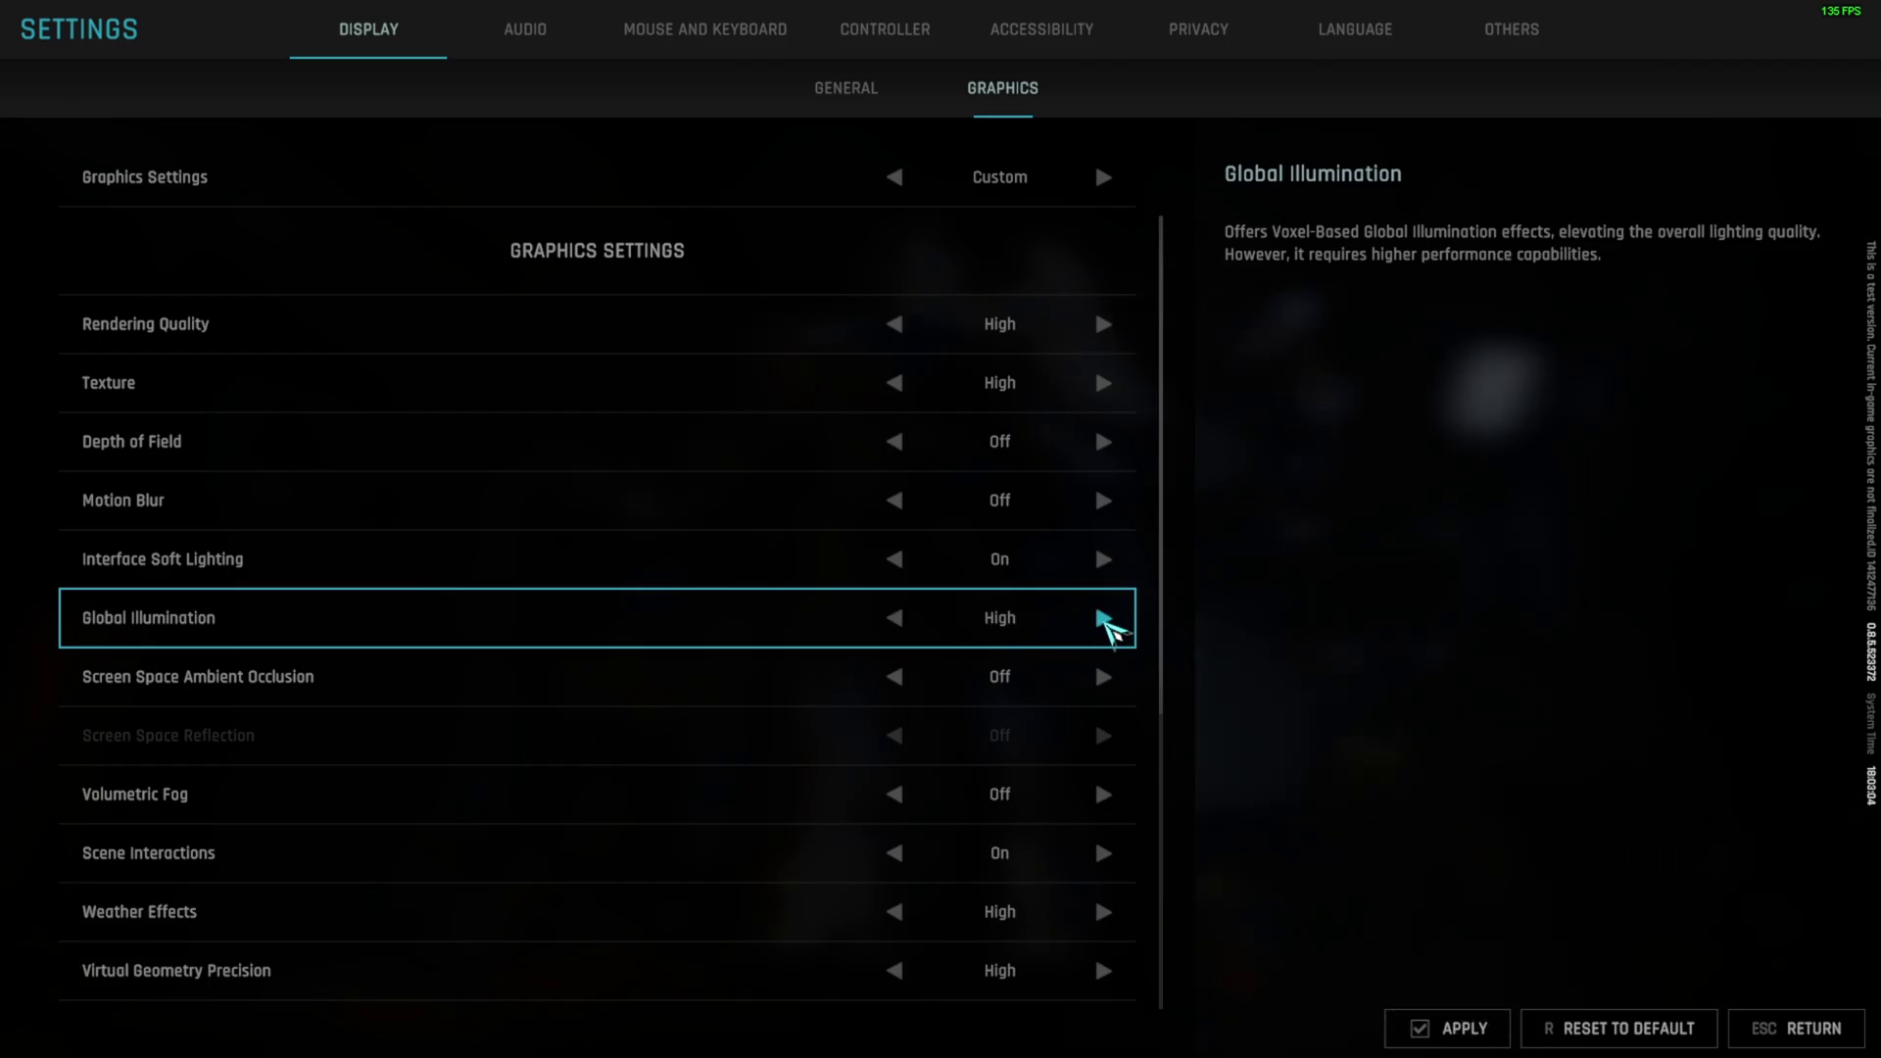
pyautogui.click(894, 619)
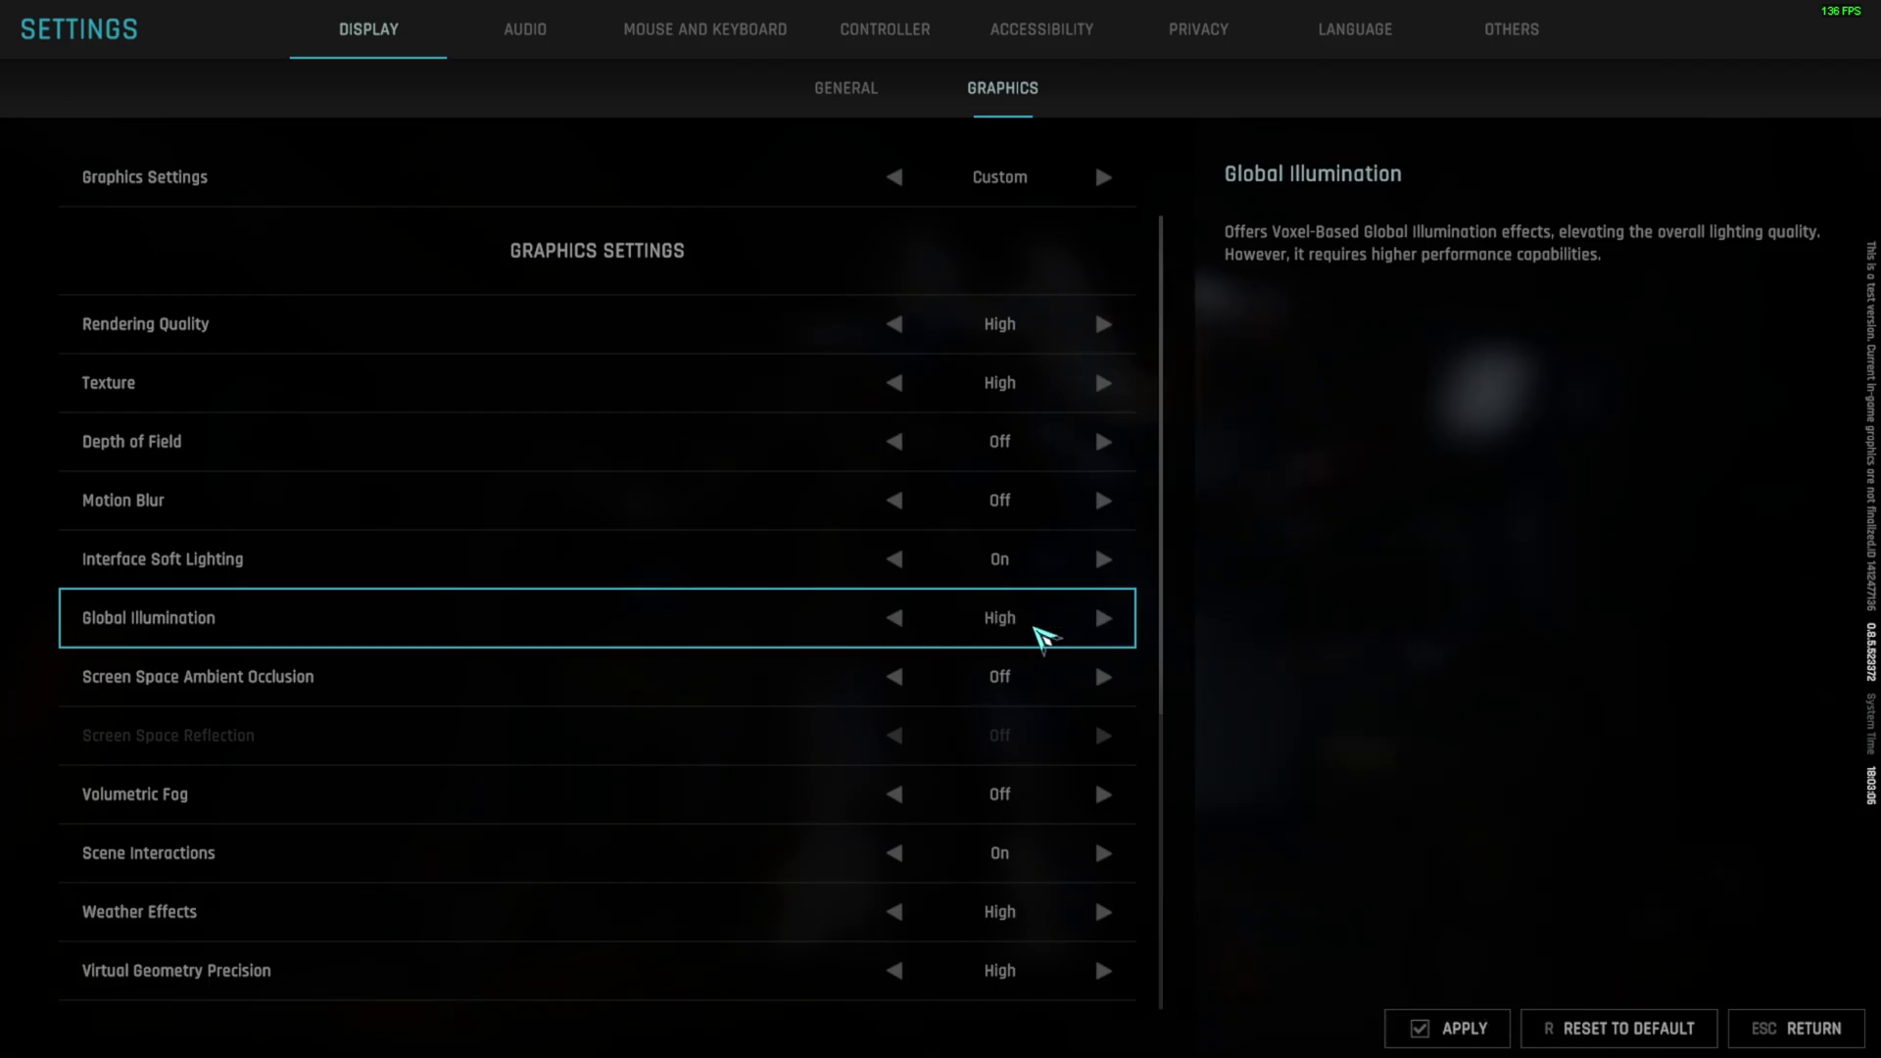
pyautogui.click(895, 631)
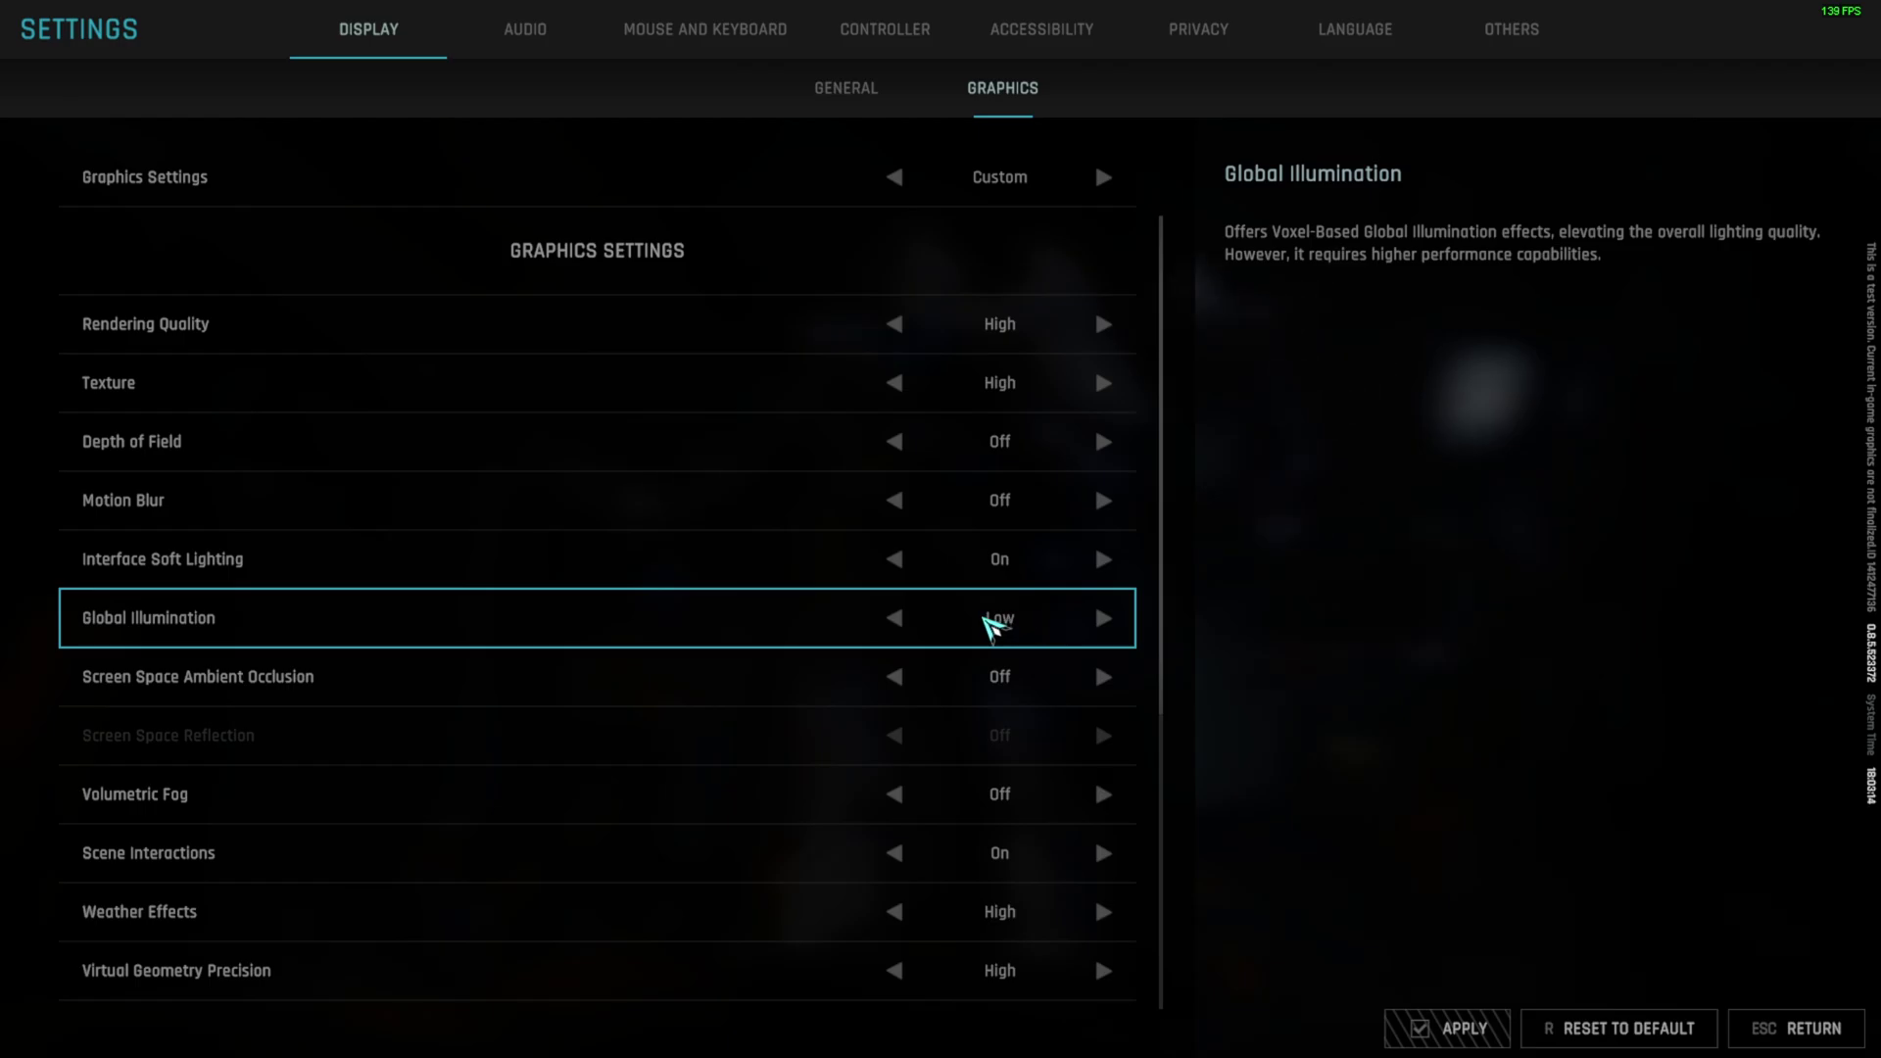
pyautogui.click(898, 620)
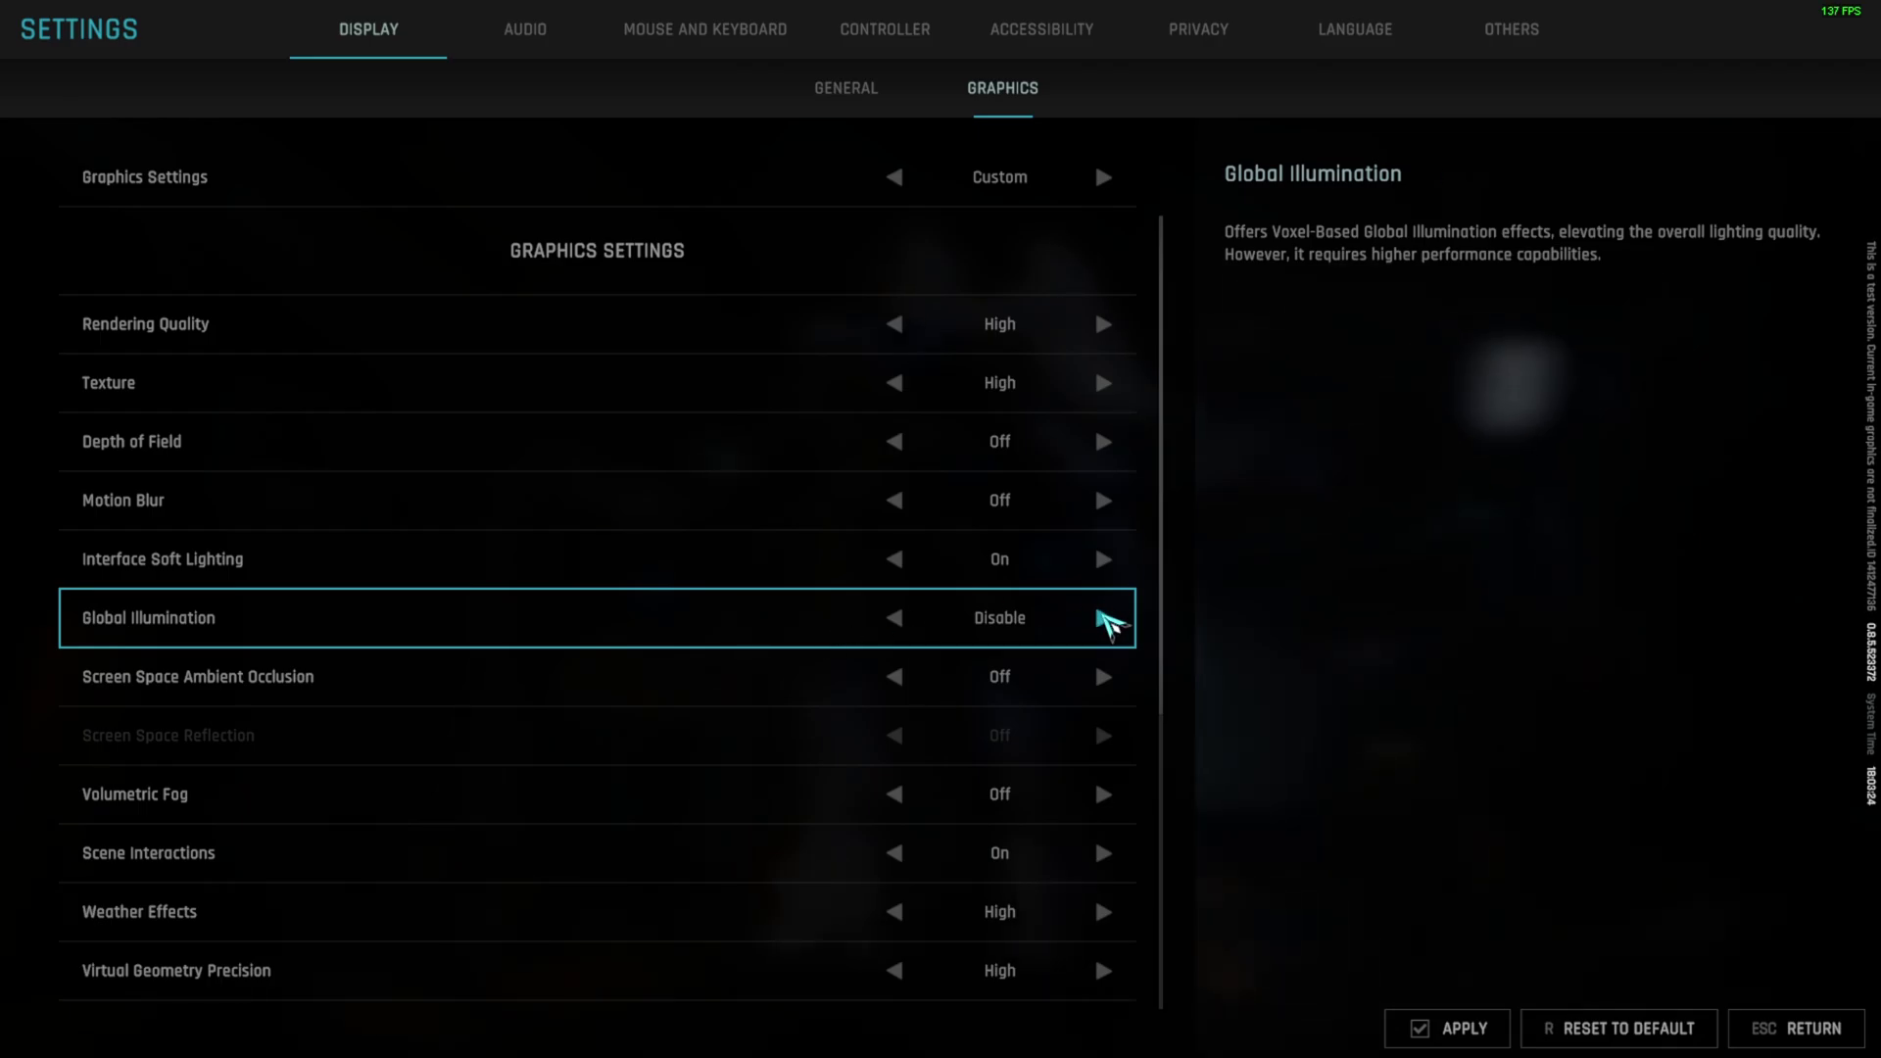
pyautogui.click(1106, 619)
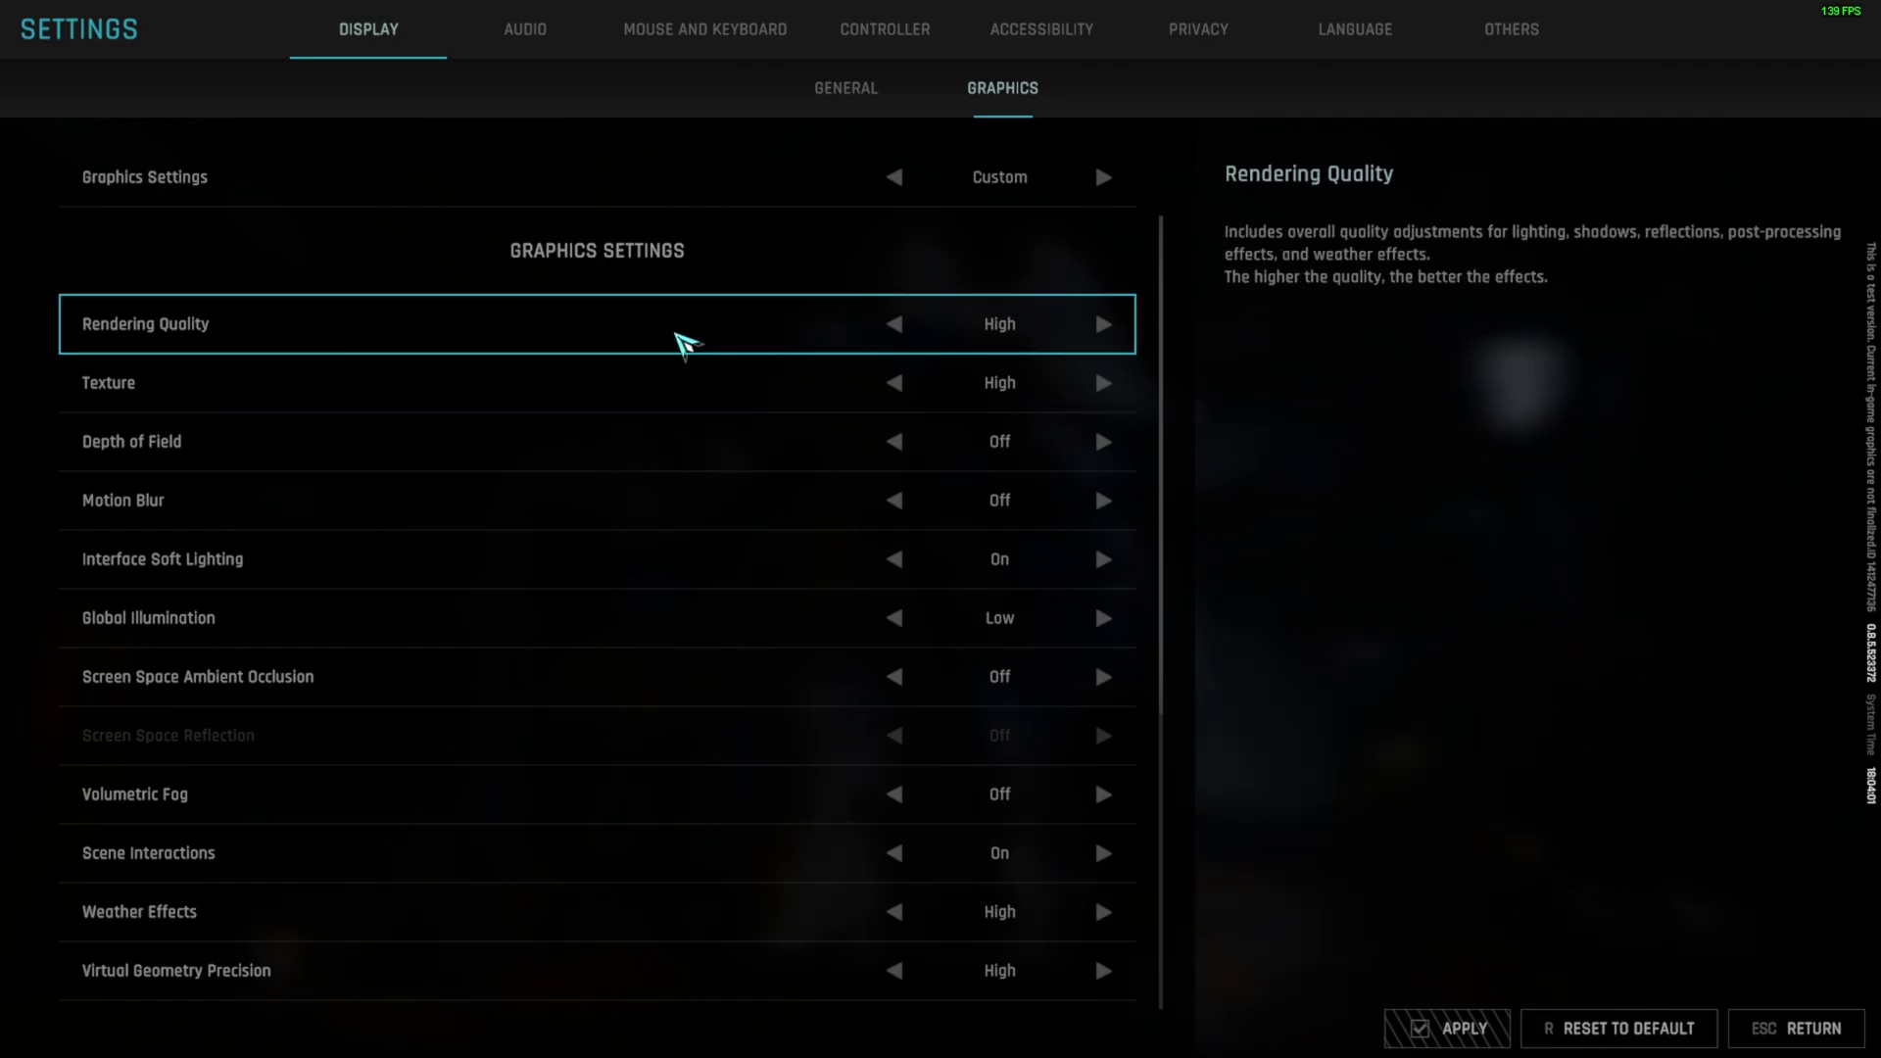
pyautogui.click(1105, 324)
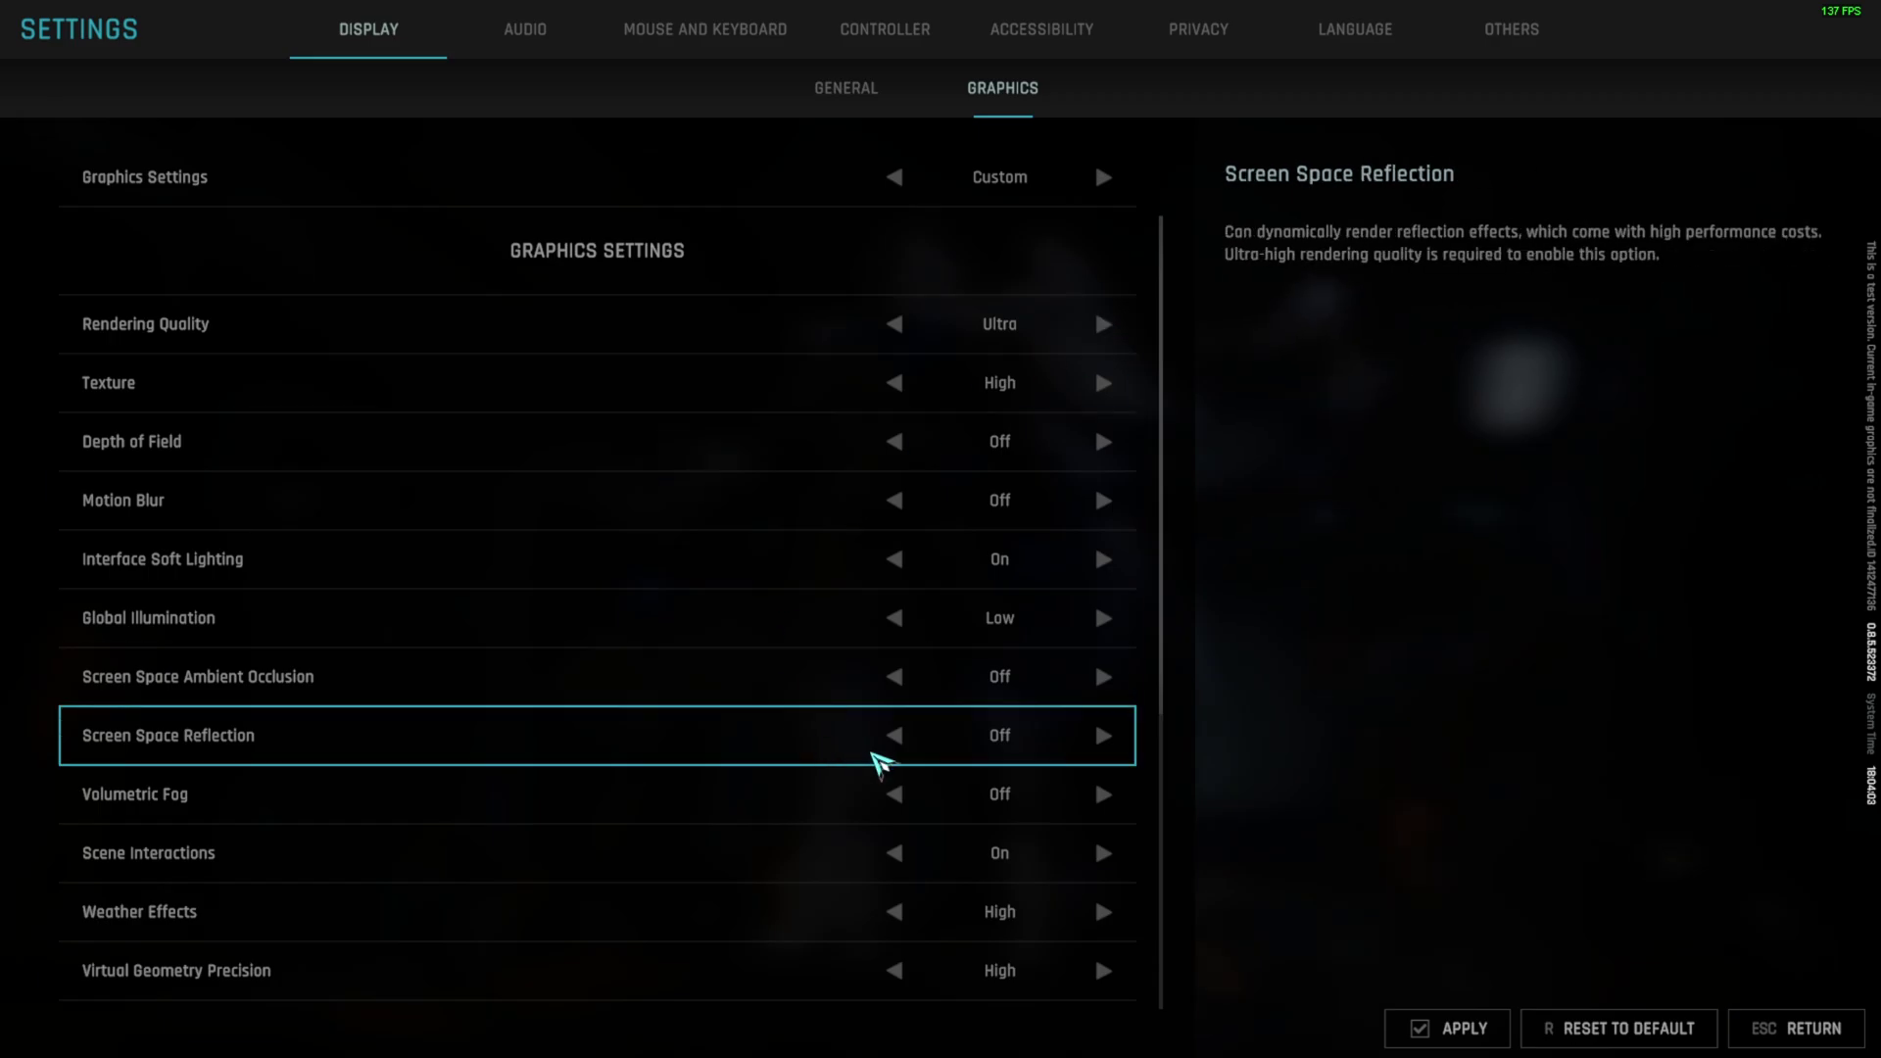
pyautogui.click(893, 323)
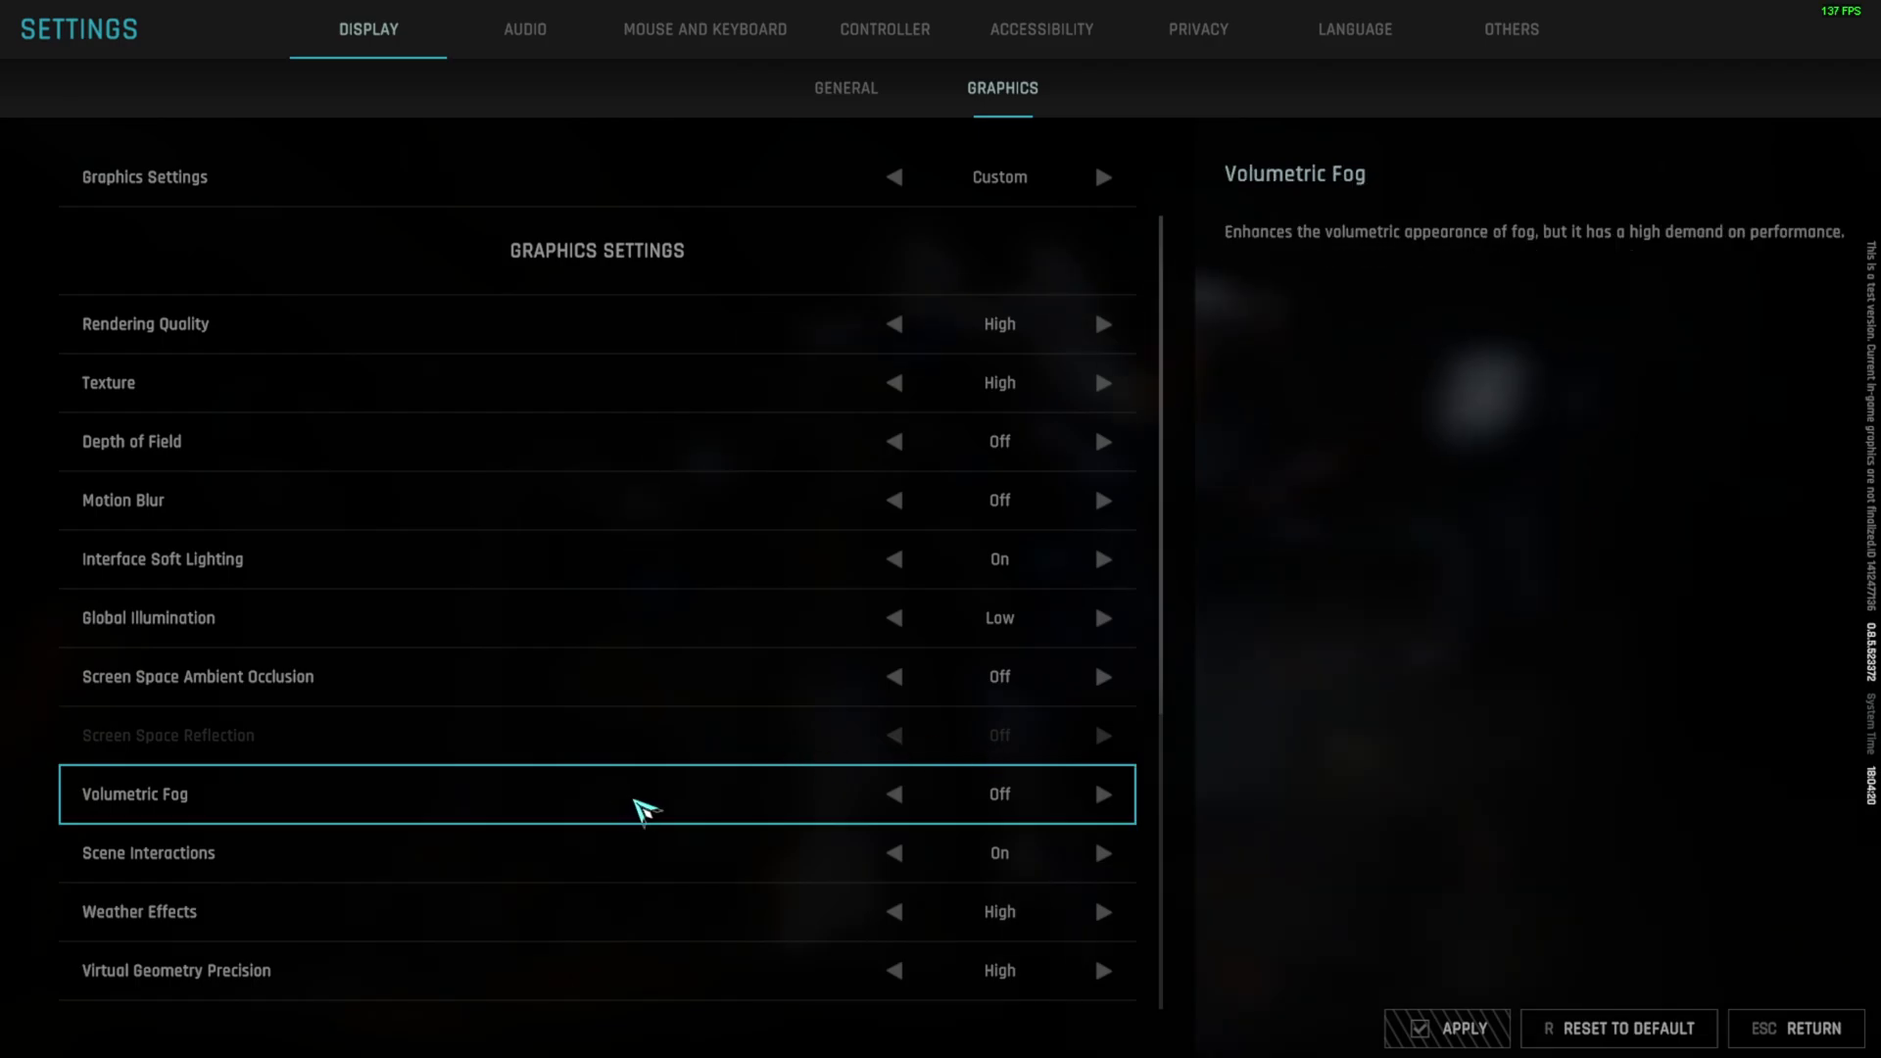
pyautogui.scroll(-1, 774, 808)
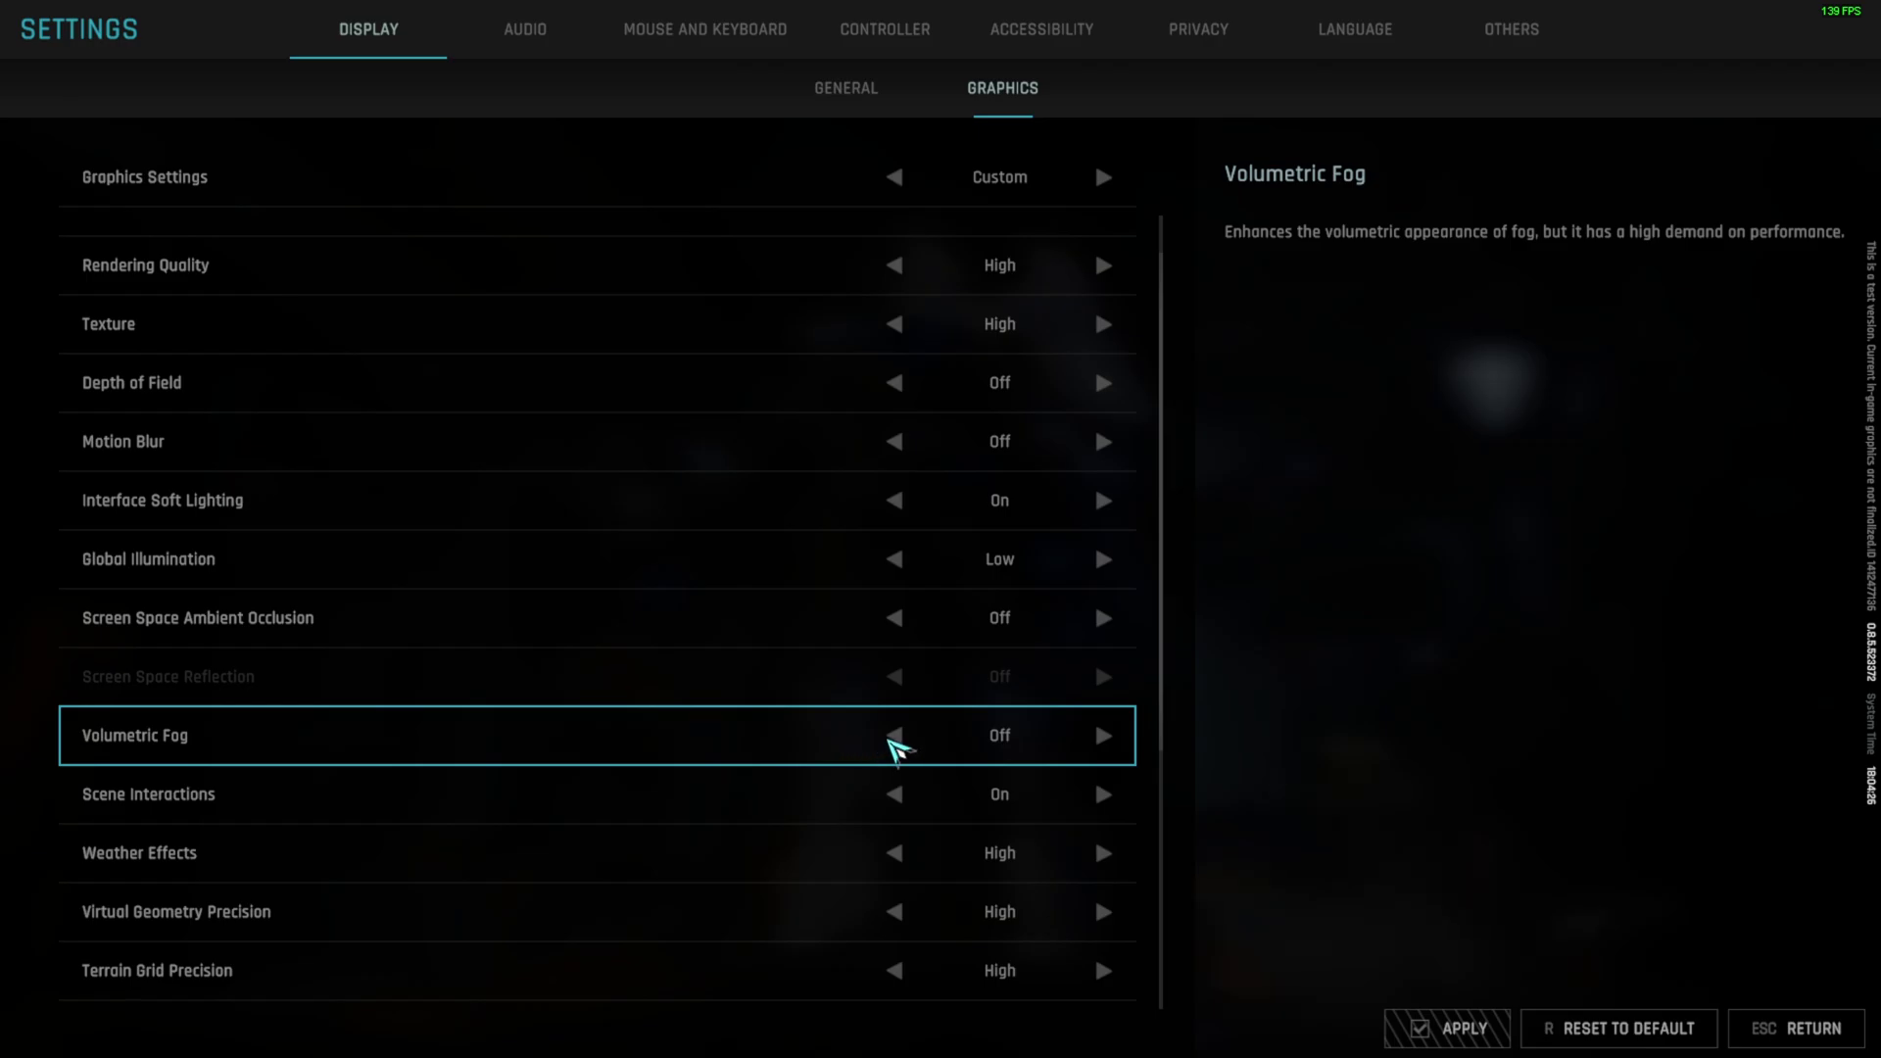
pyautogui.scroll(-1, 769, 779)
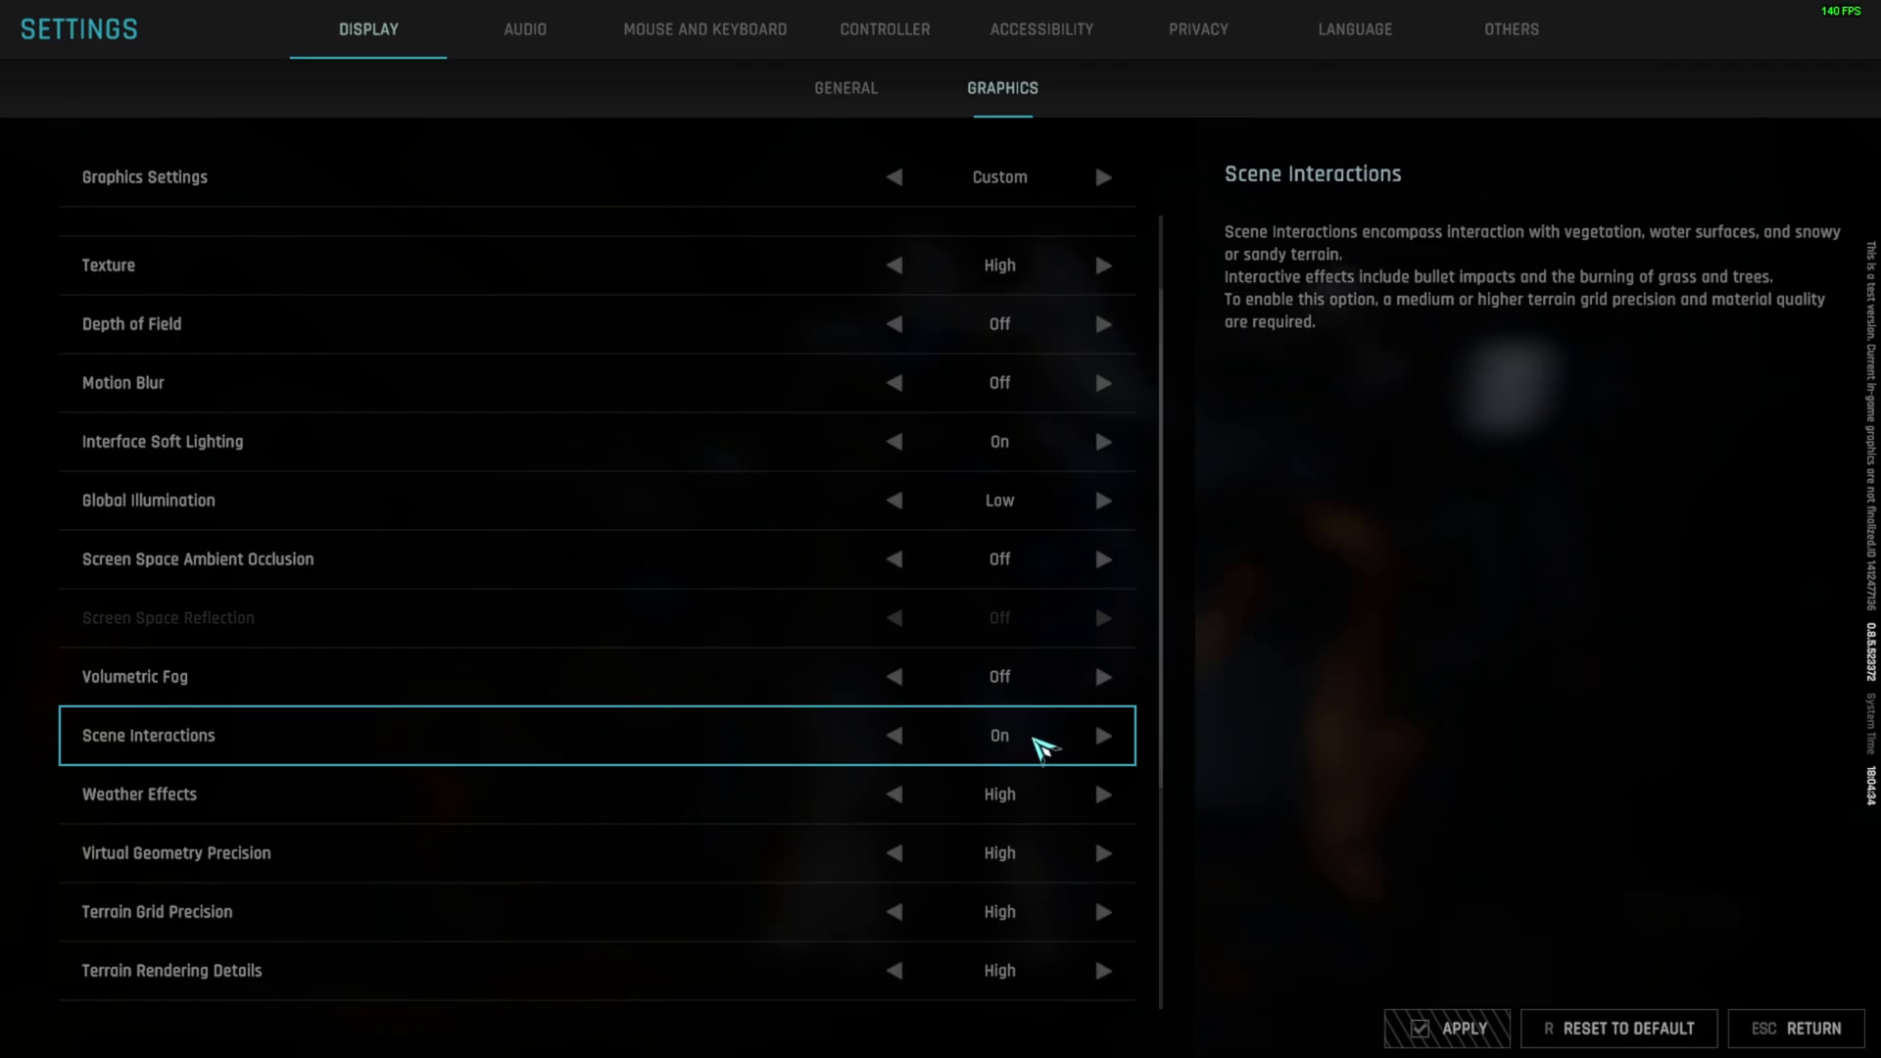
pyautogui.scroll(-1, 764, 798)
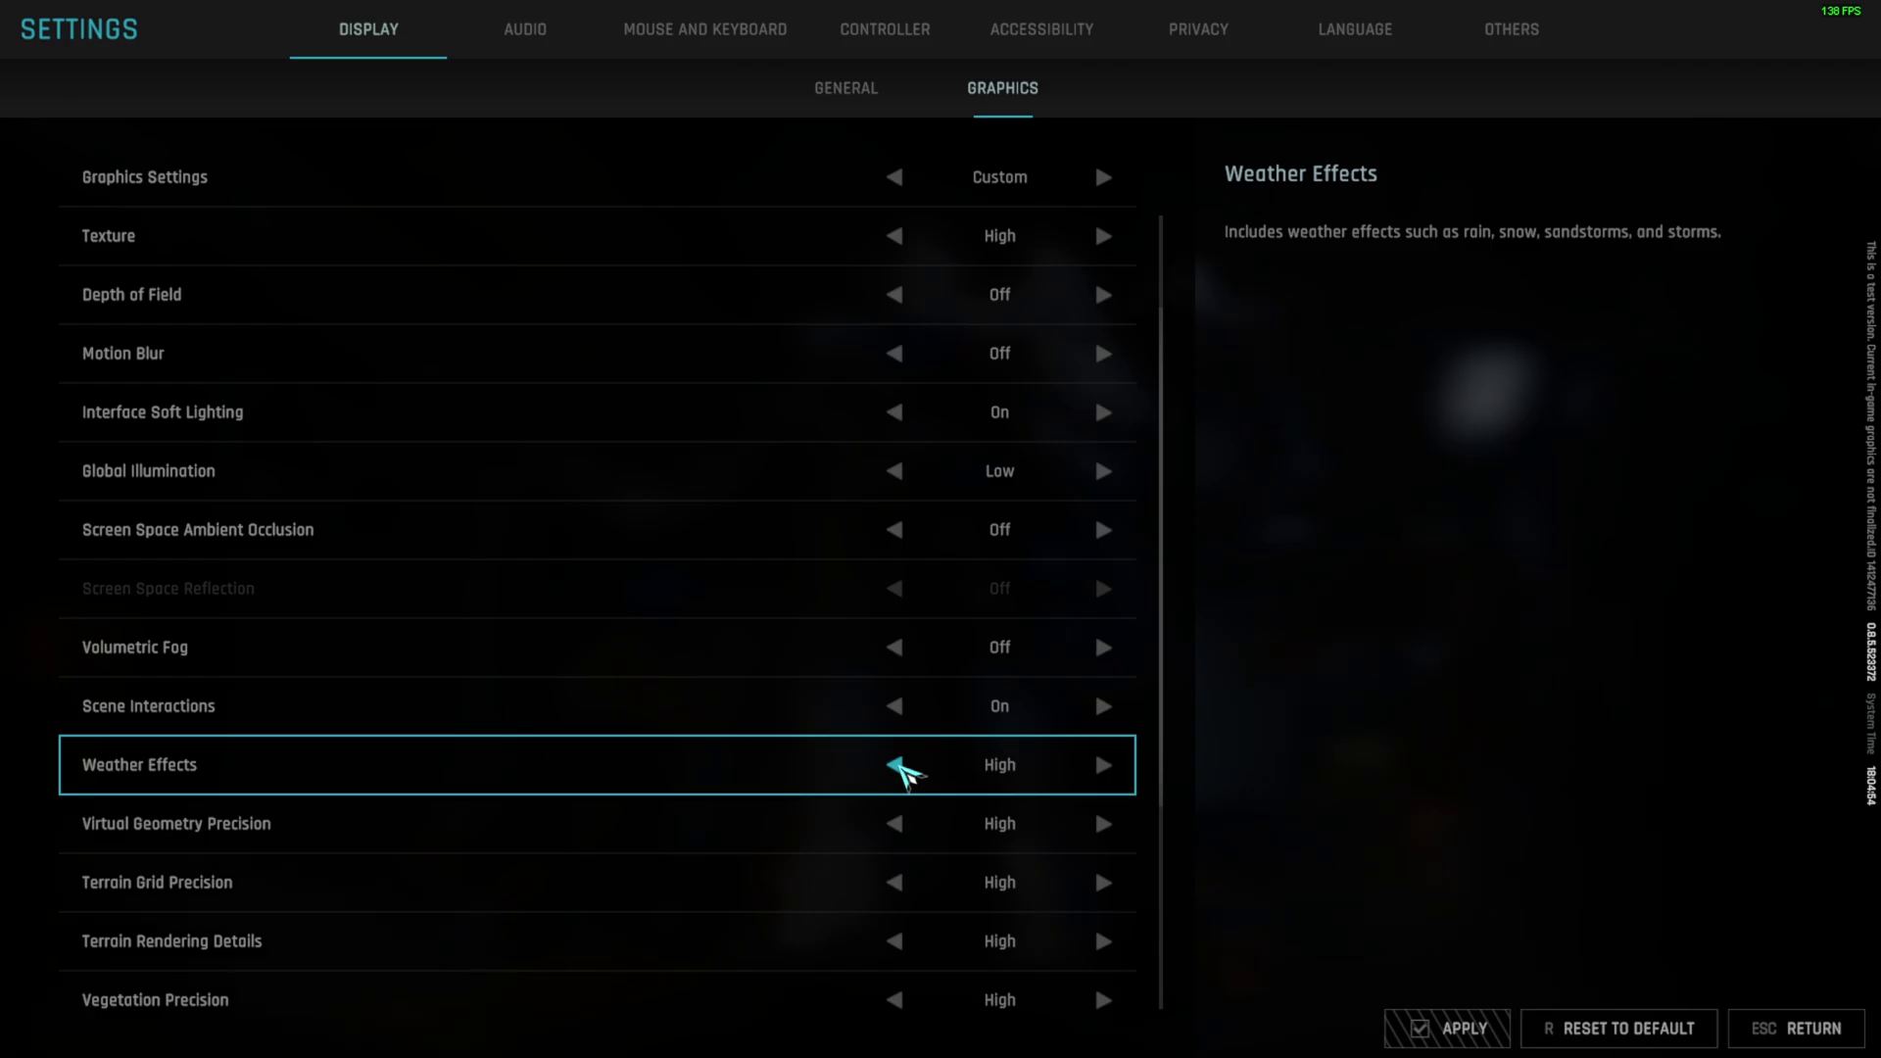
pyautogui.click(896, 766)
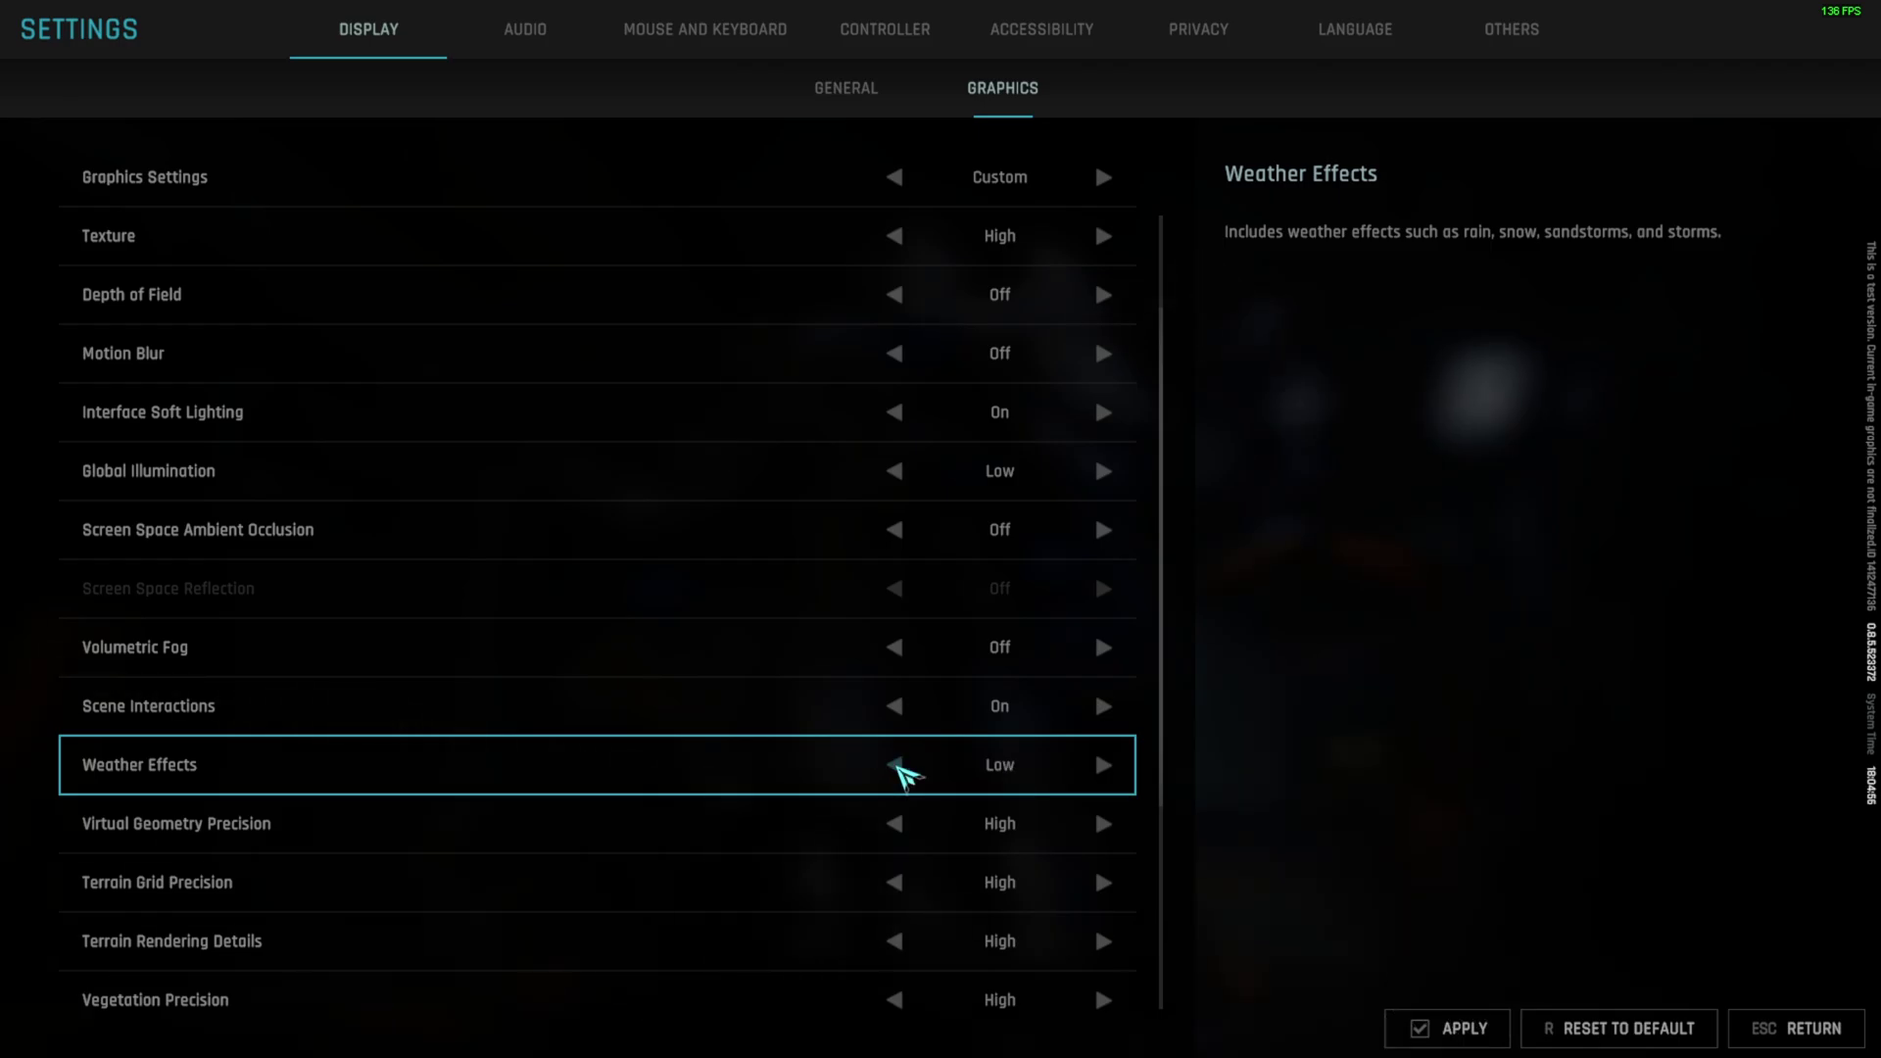
pyautogui.click(897, 766)
pyautogui.click(1105, 765)
pyautogui.click(1103, 765)
pyautogui.click(1104, 765)
pyautogui.scroll(-1, 394, 753)
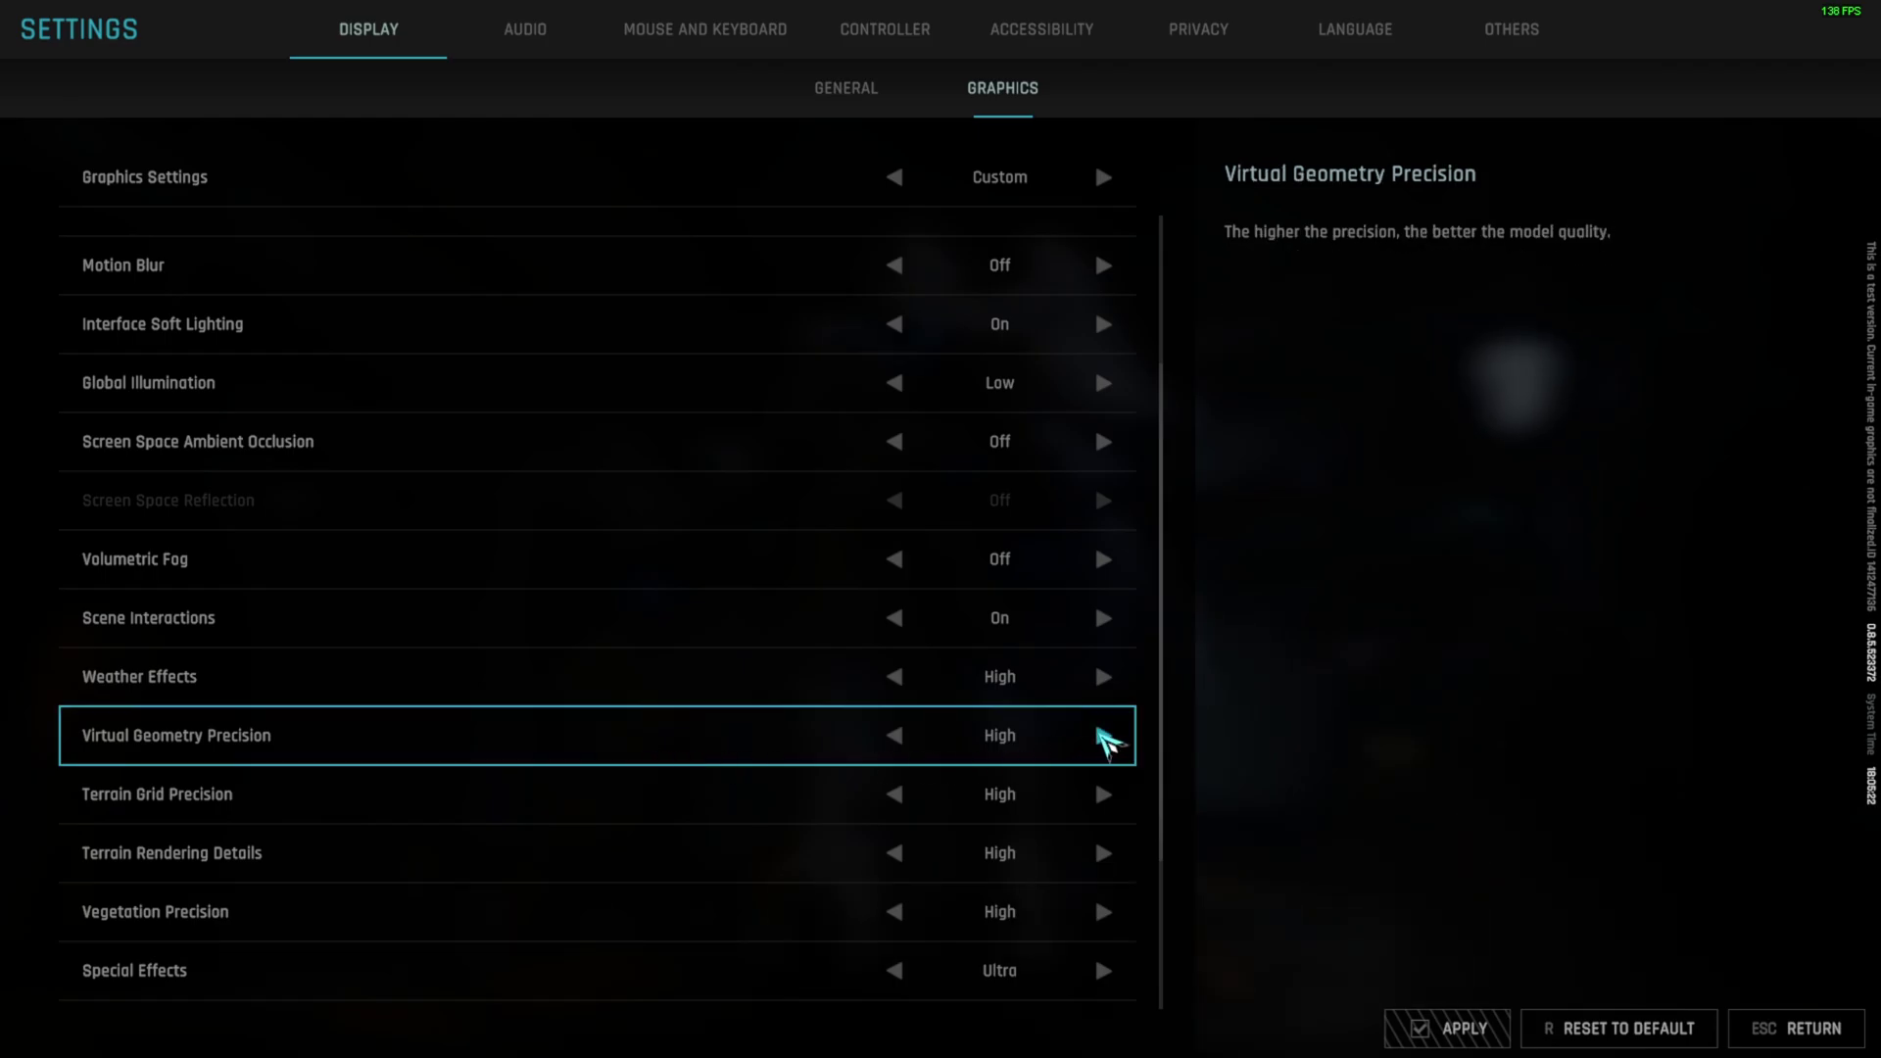
pyautogui.click(1102, 737)
pyautogui.click(894, 737)
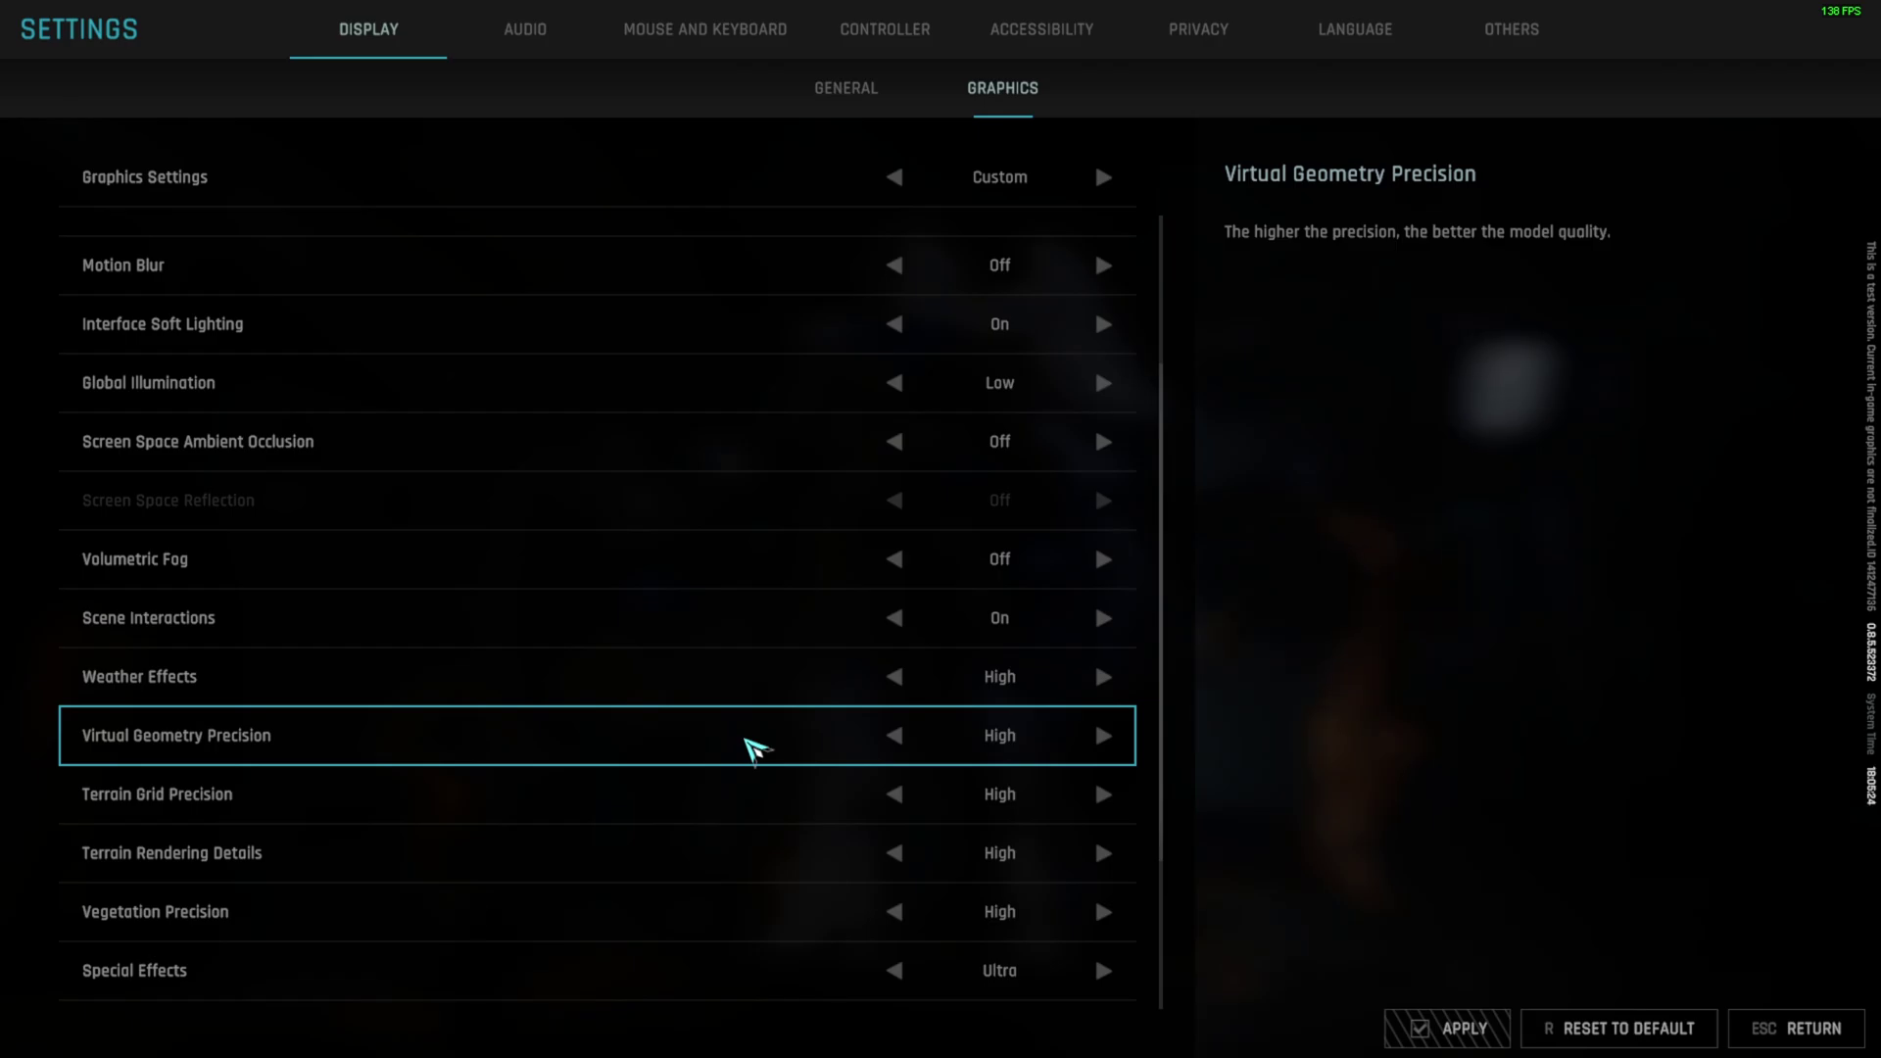
pyautogui.click(895, 737)
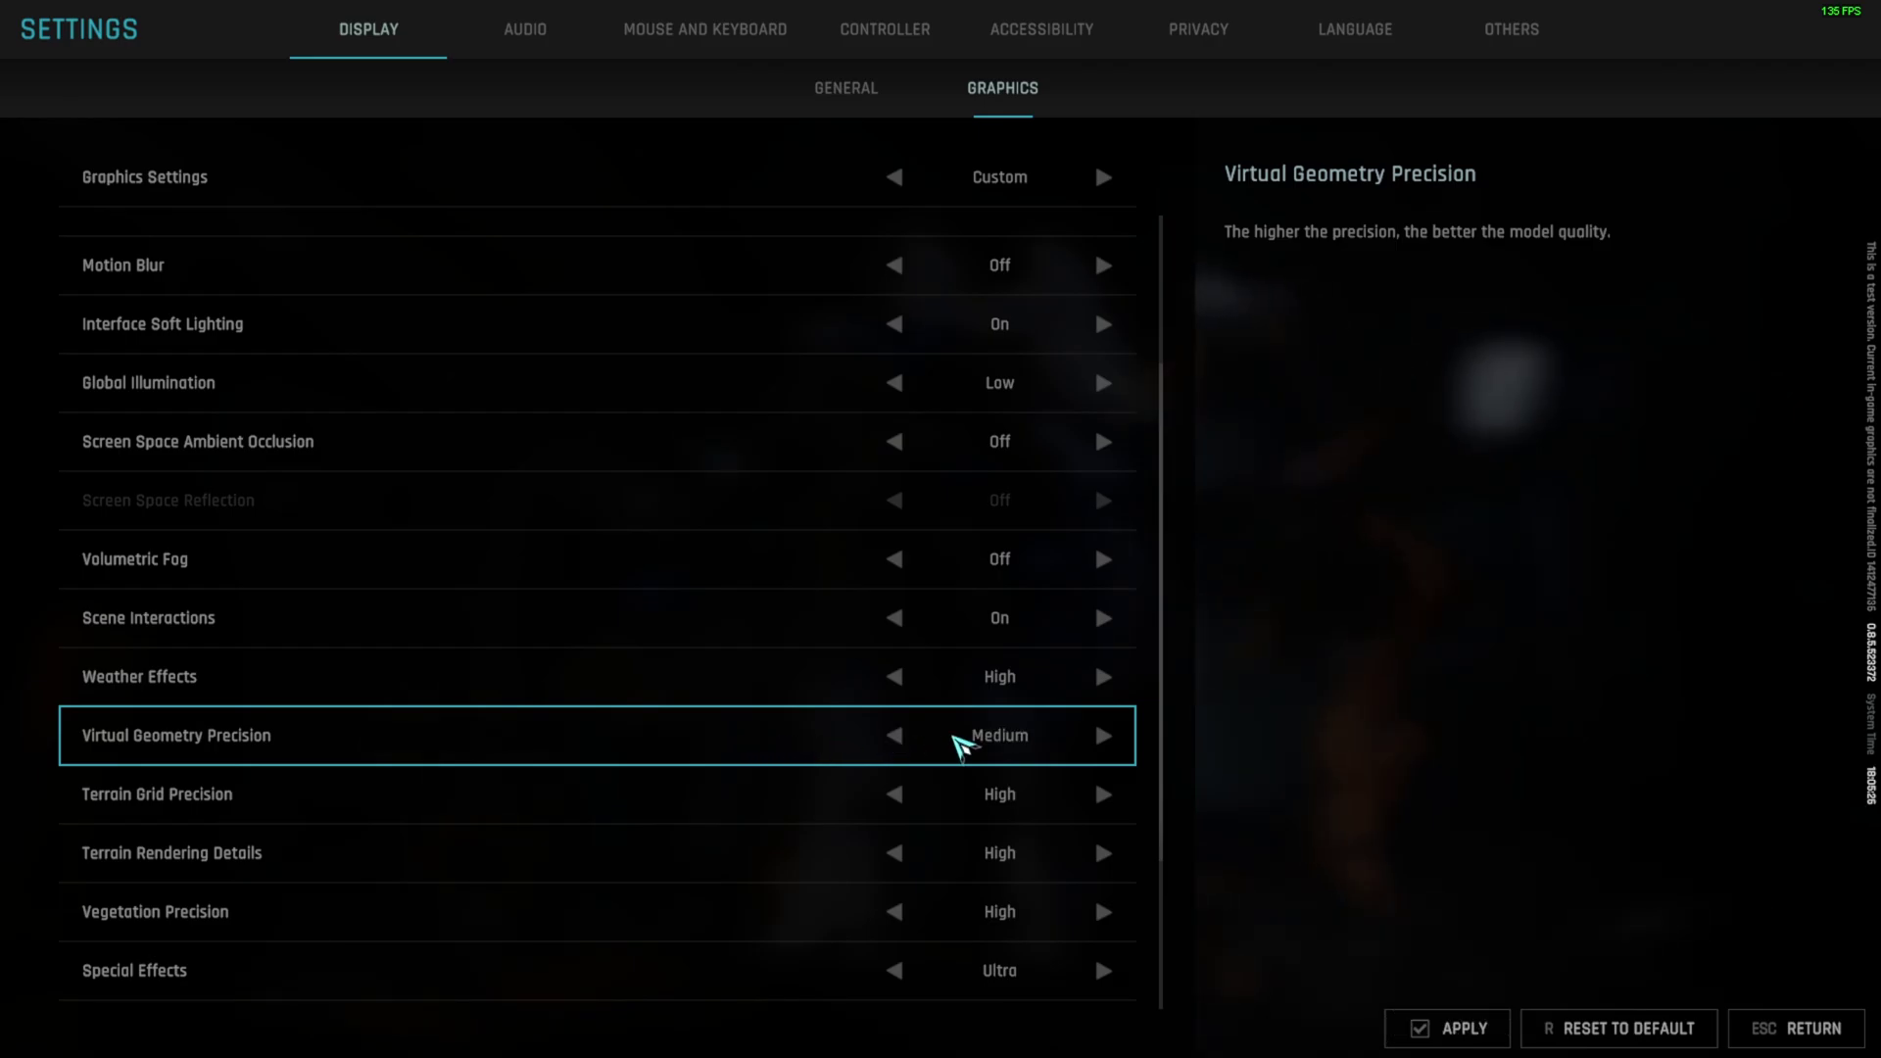
pyautogui.click(1102, 737)
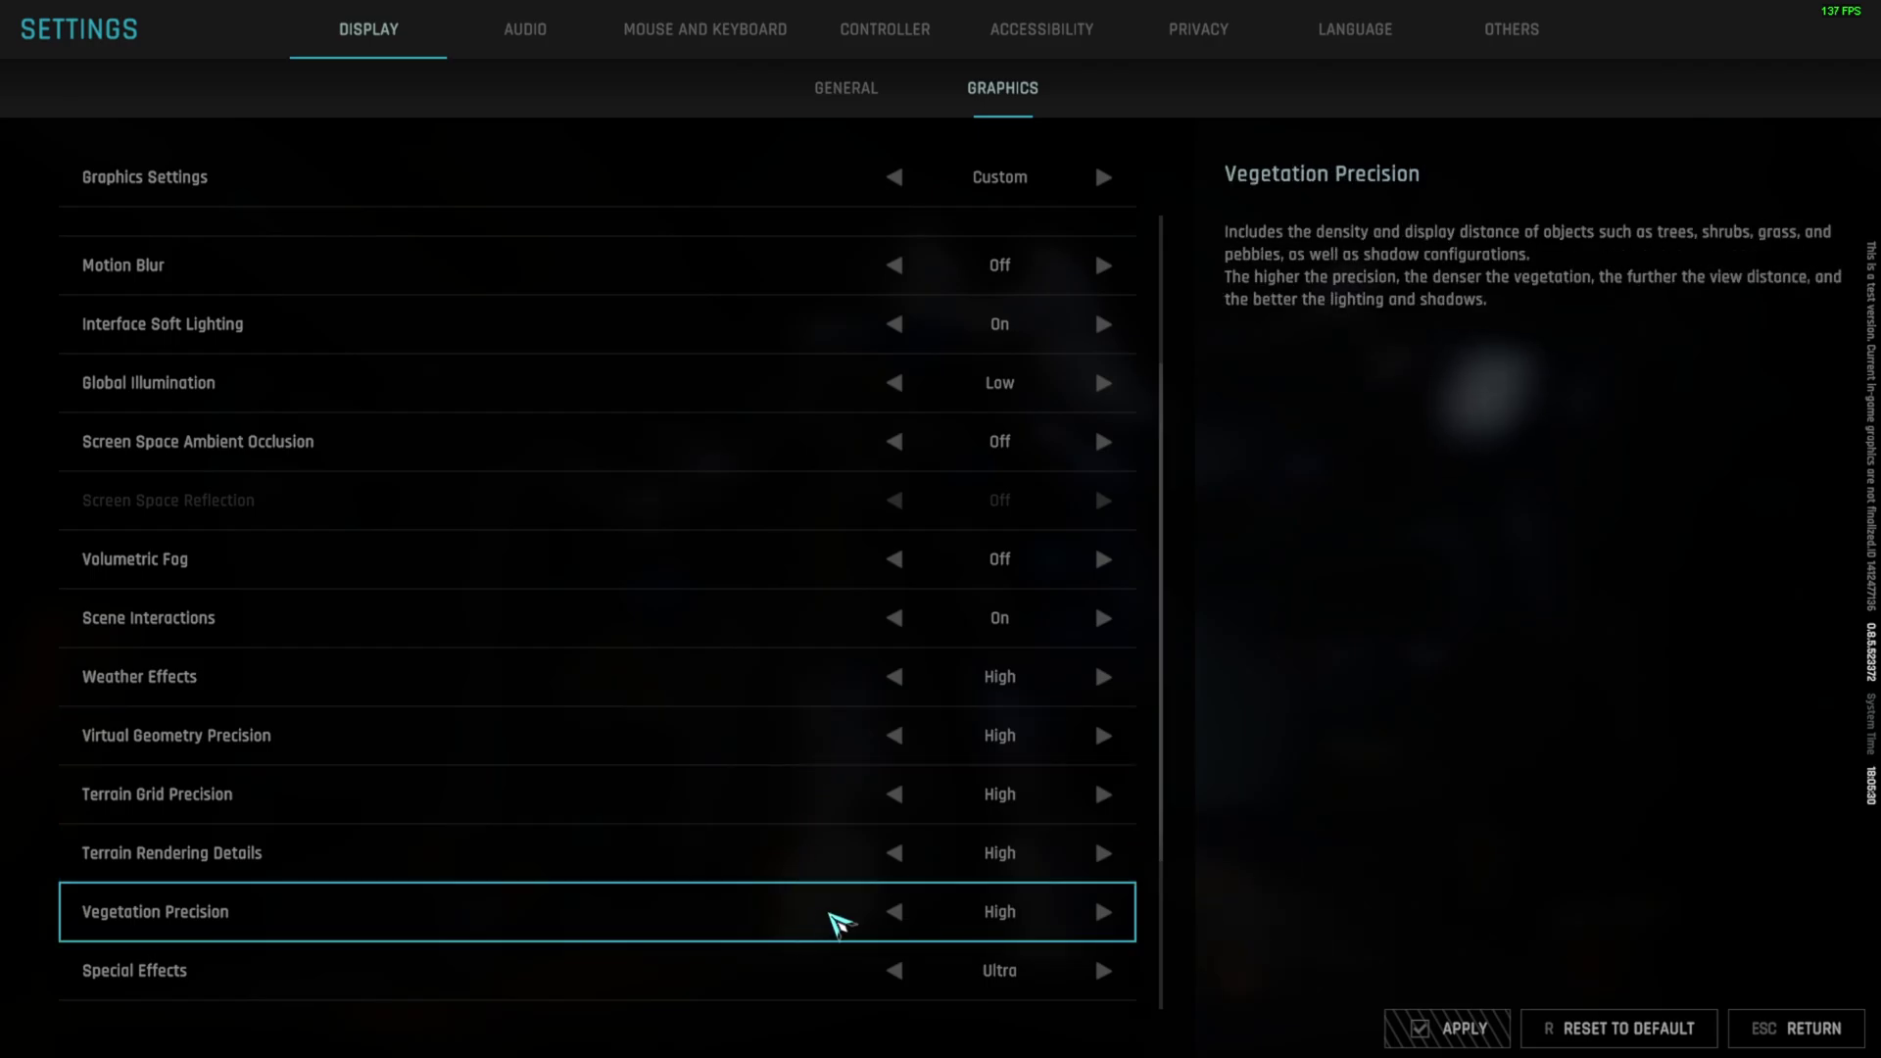
pyautogui.scroll(-1, 794, 919)
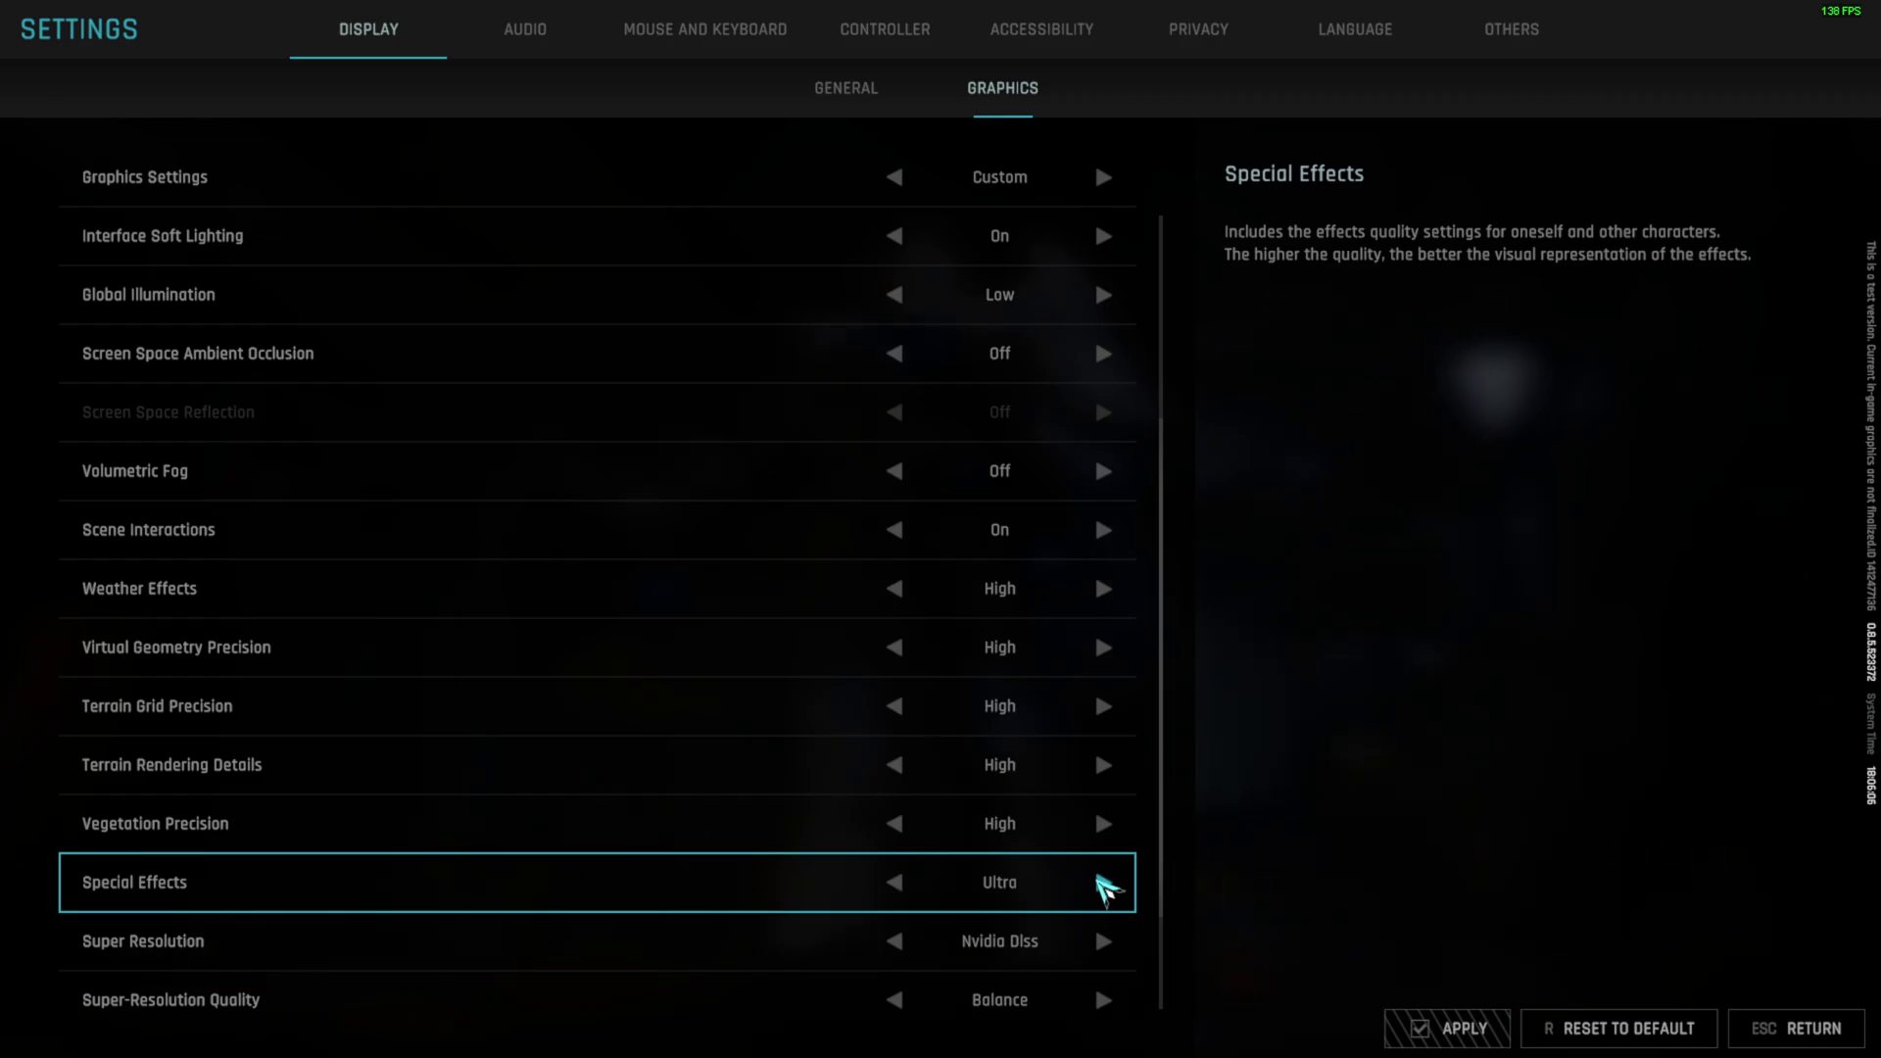
pyautogui.click(894, 882)
pyautogui.click(894, 882)
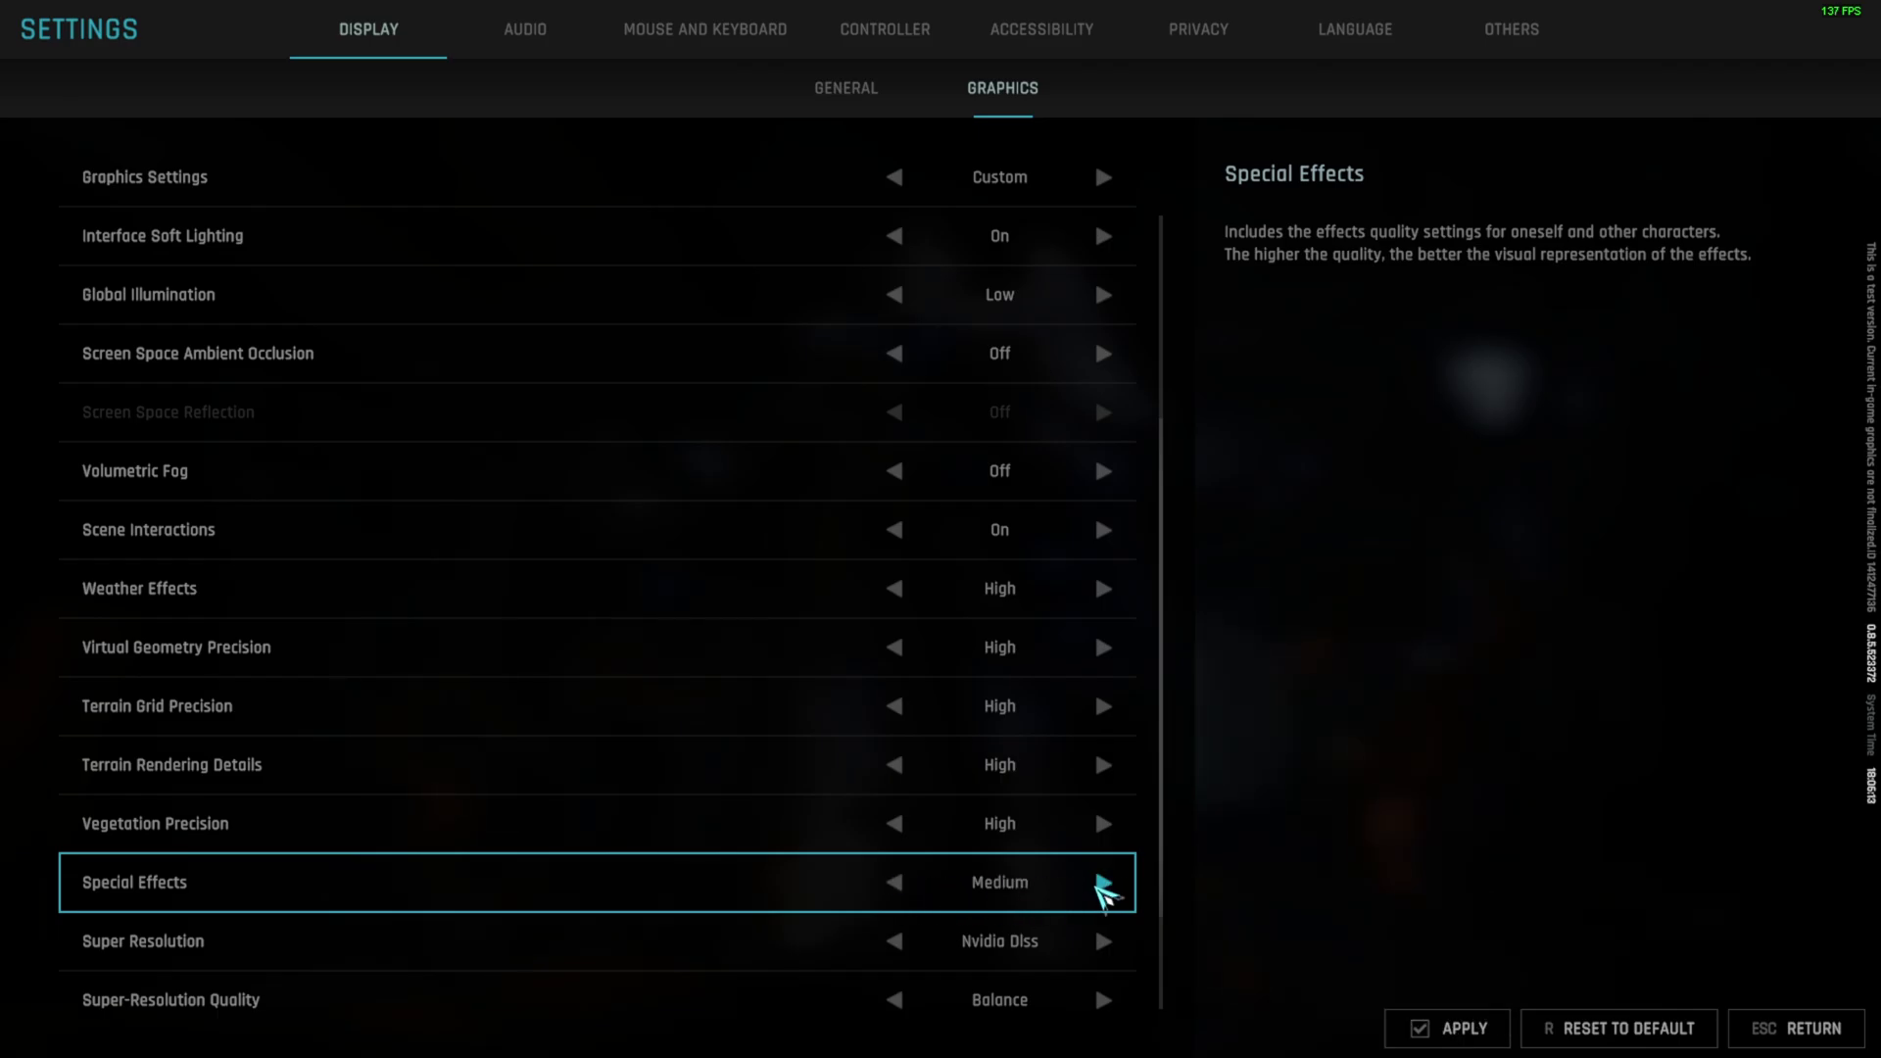
pyautogui.click(1106, 885)
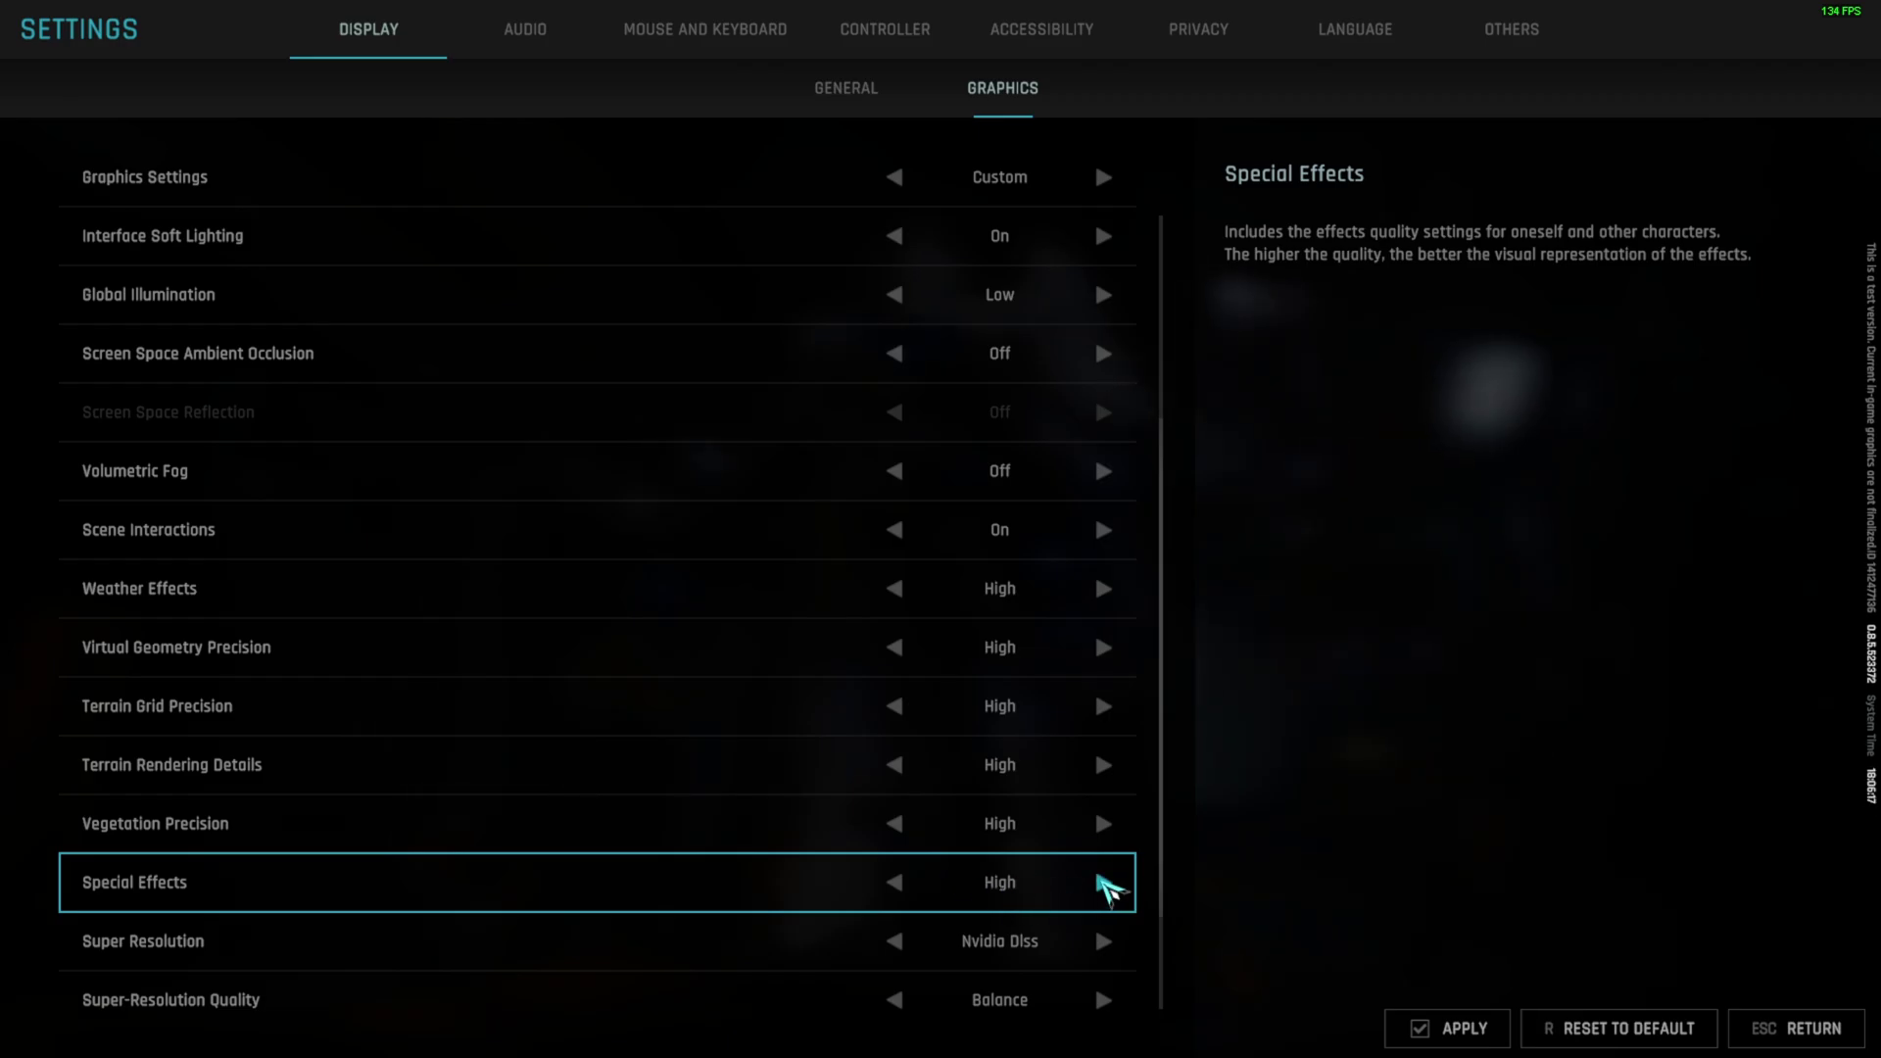
pyautogui.click(1105, 885)
pyautogui.scroll(-1, 891, 882)
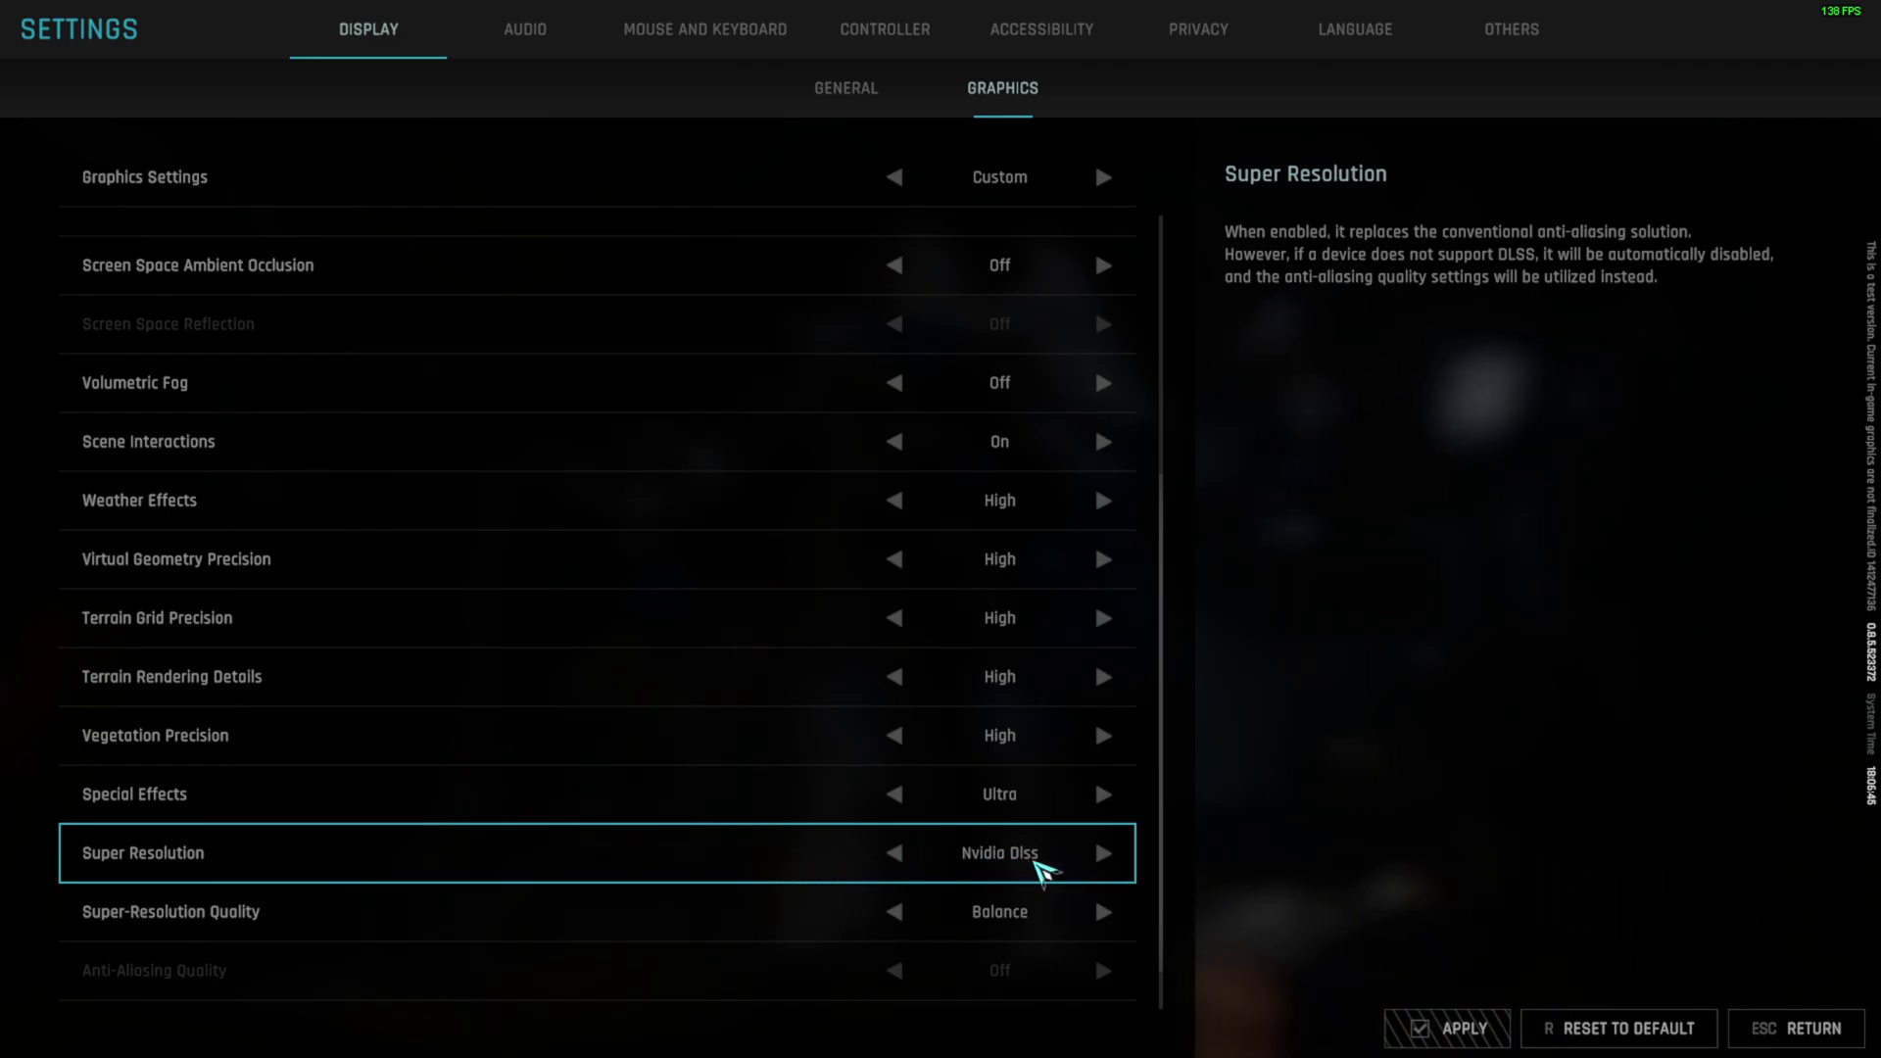
# Cycle Super Resolution back to Nvidia Dlss and set its quality to Automatic.
pyautogui.click(1104, 853)
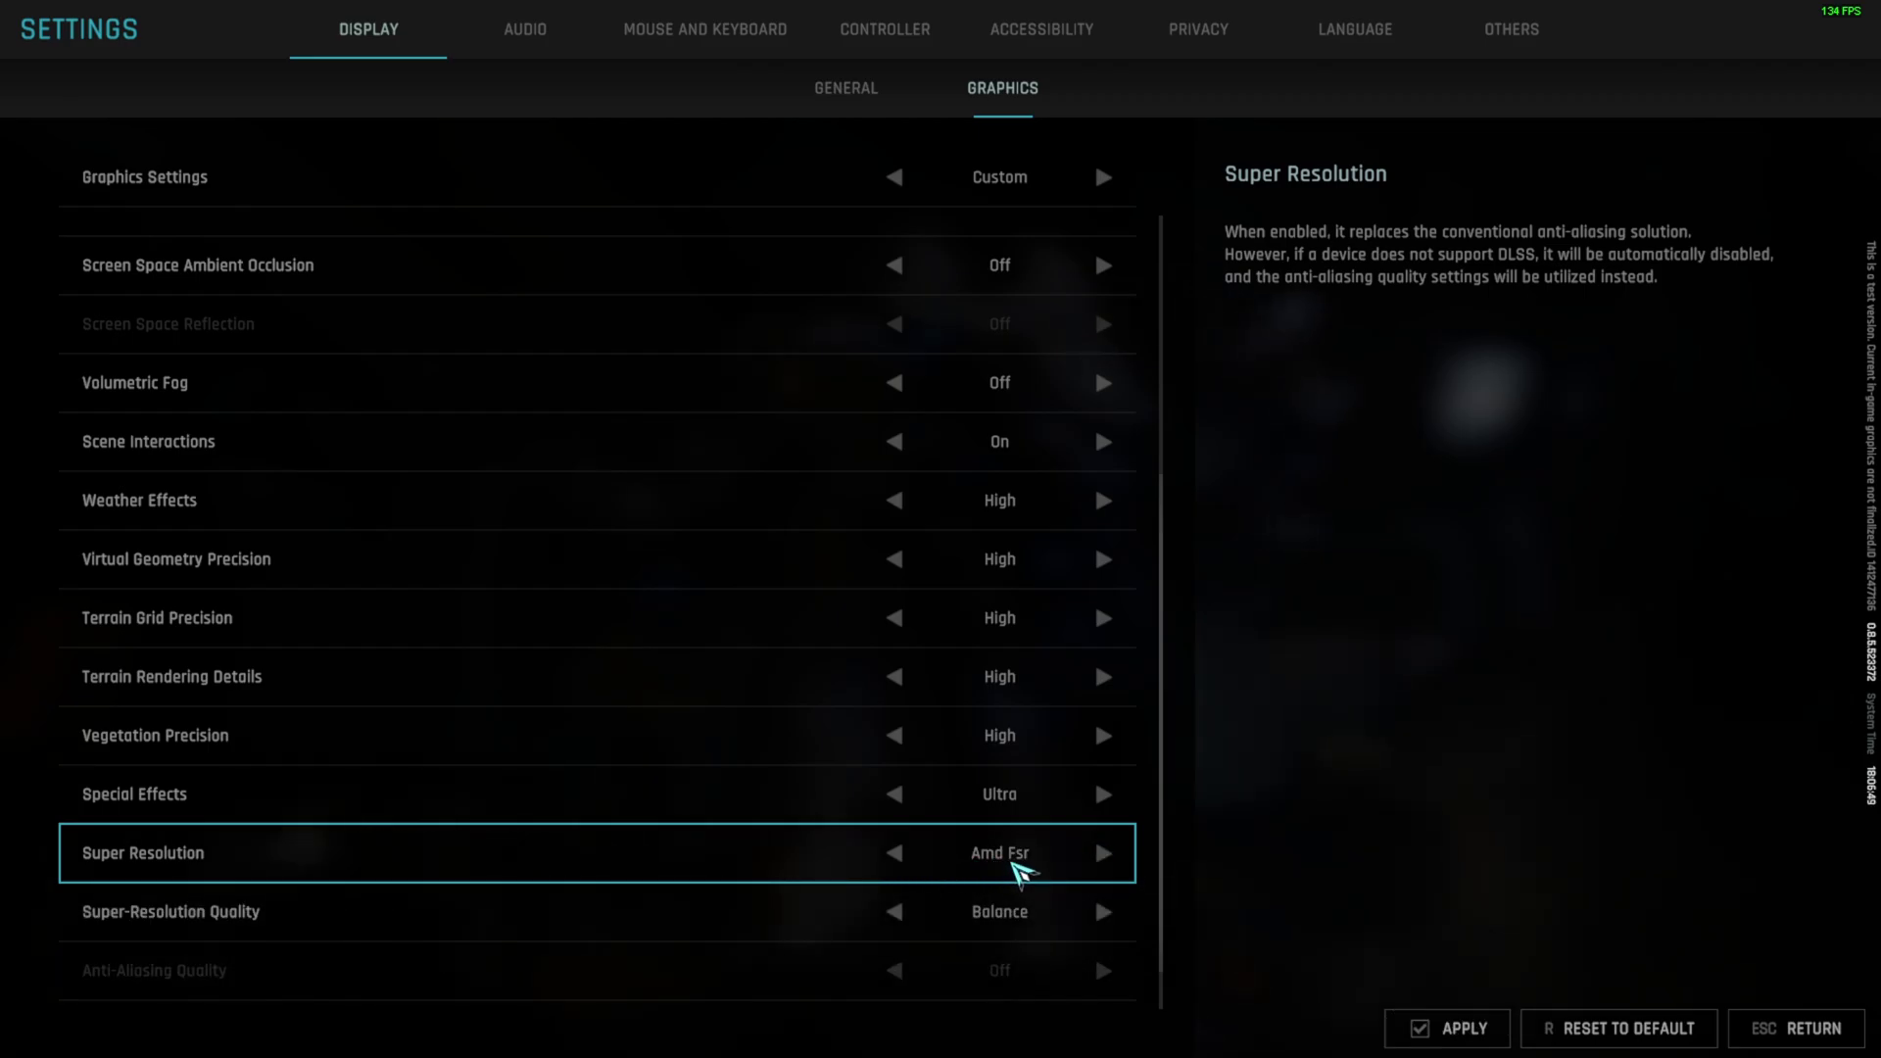
pyautogui.click(1103, 854)
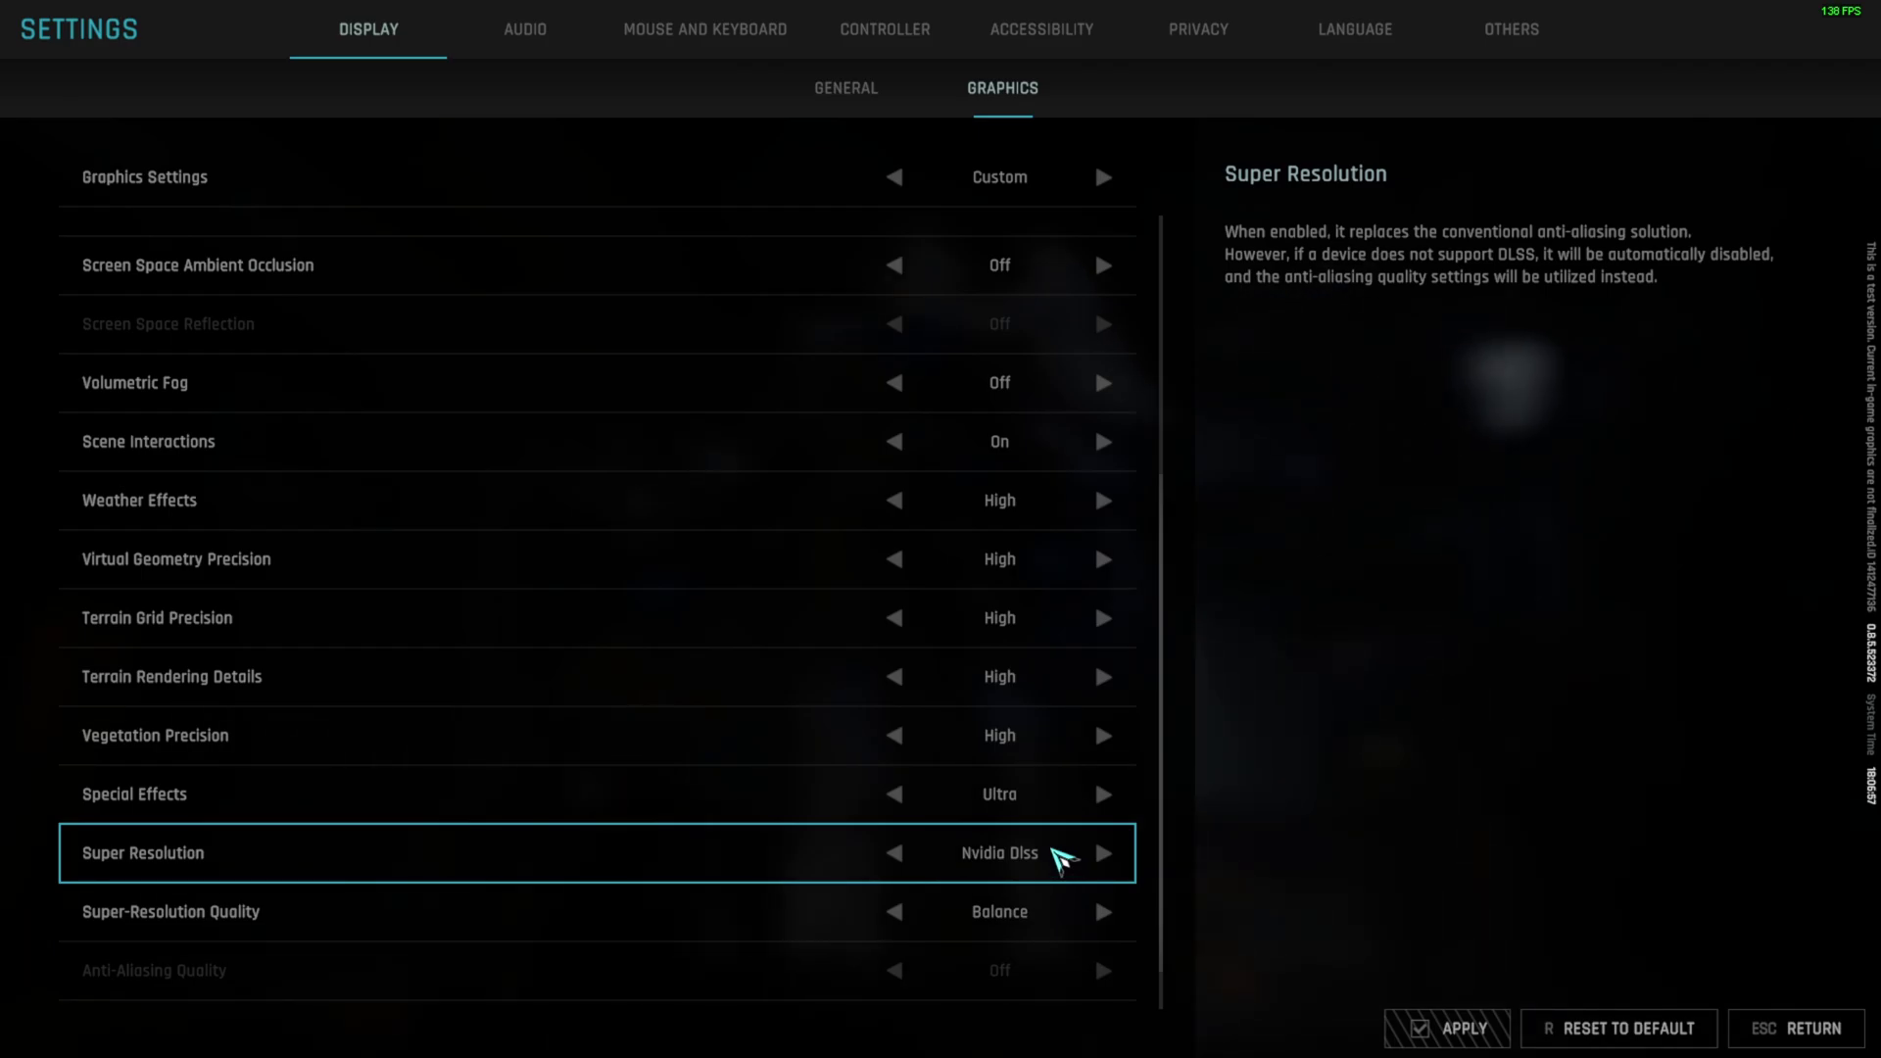
pyautogui.click(1102, 881)
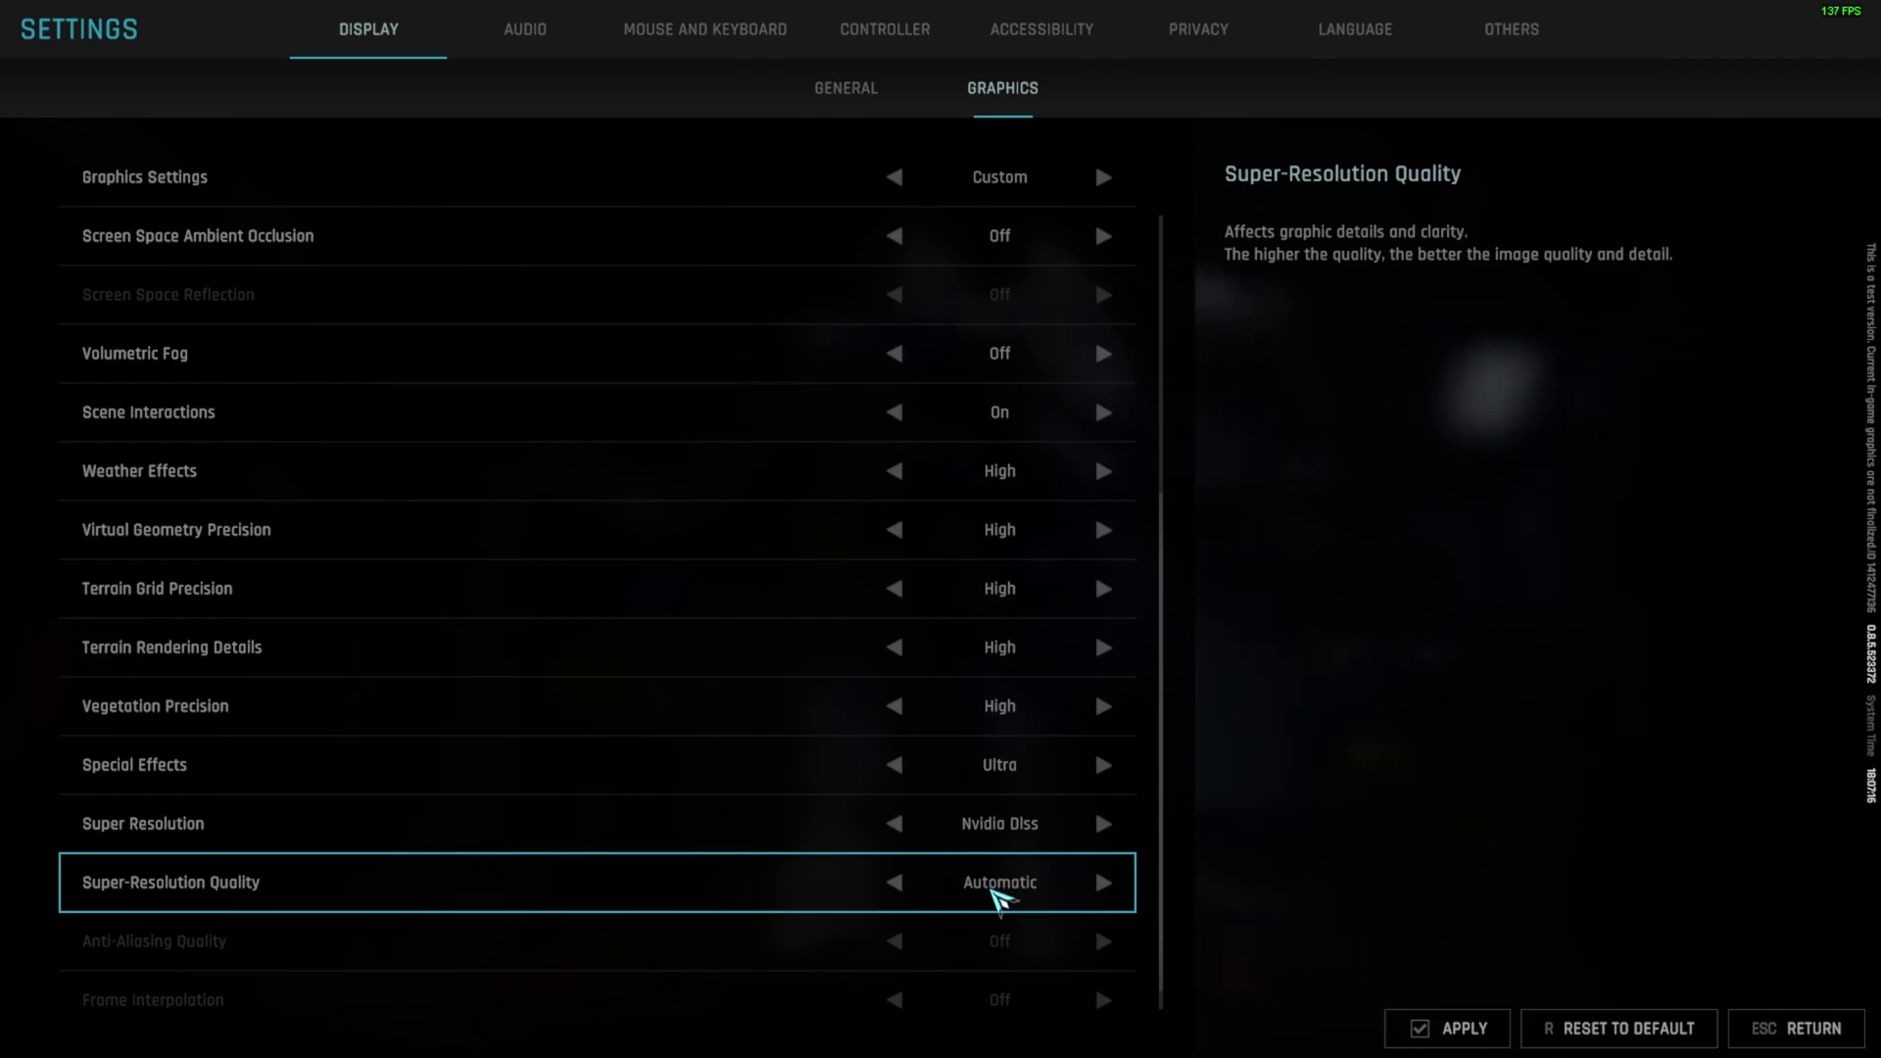
# Cycle Super-Resolution Quality through Performance, Balance, Quality and Deep Learning, then set Super Resolution to Off.
pyautogui.click(1104, 883)
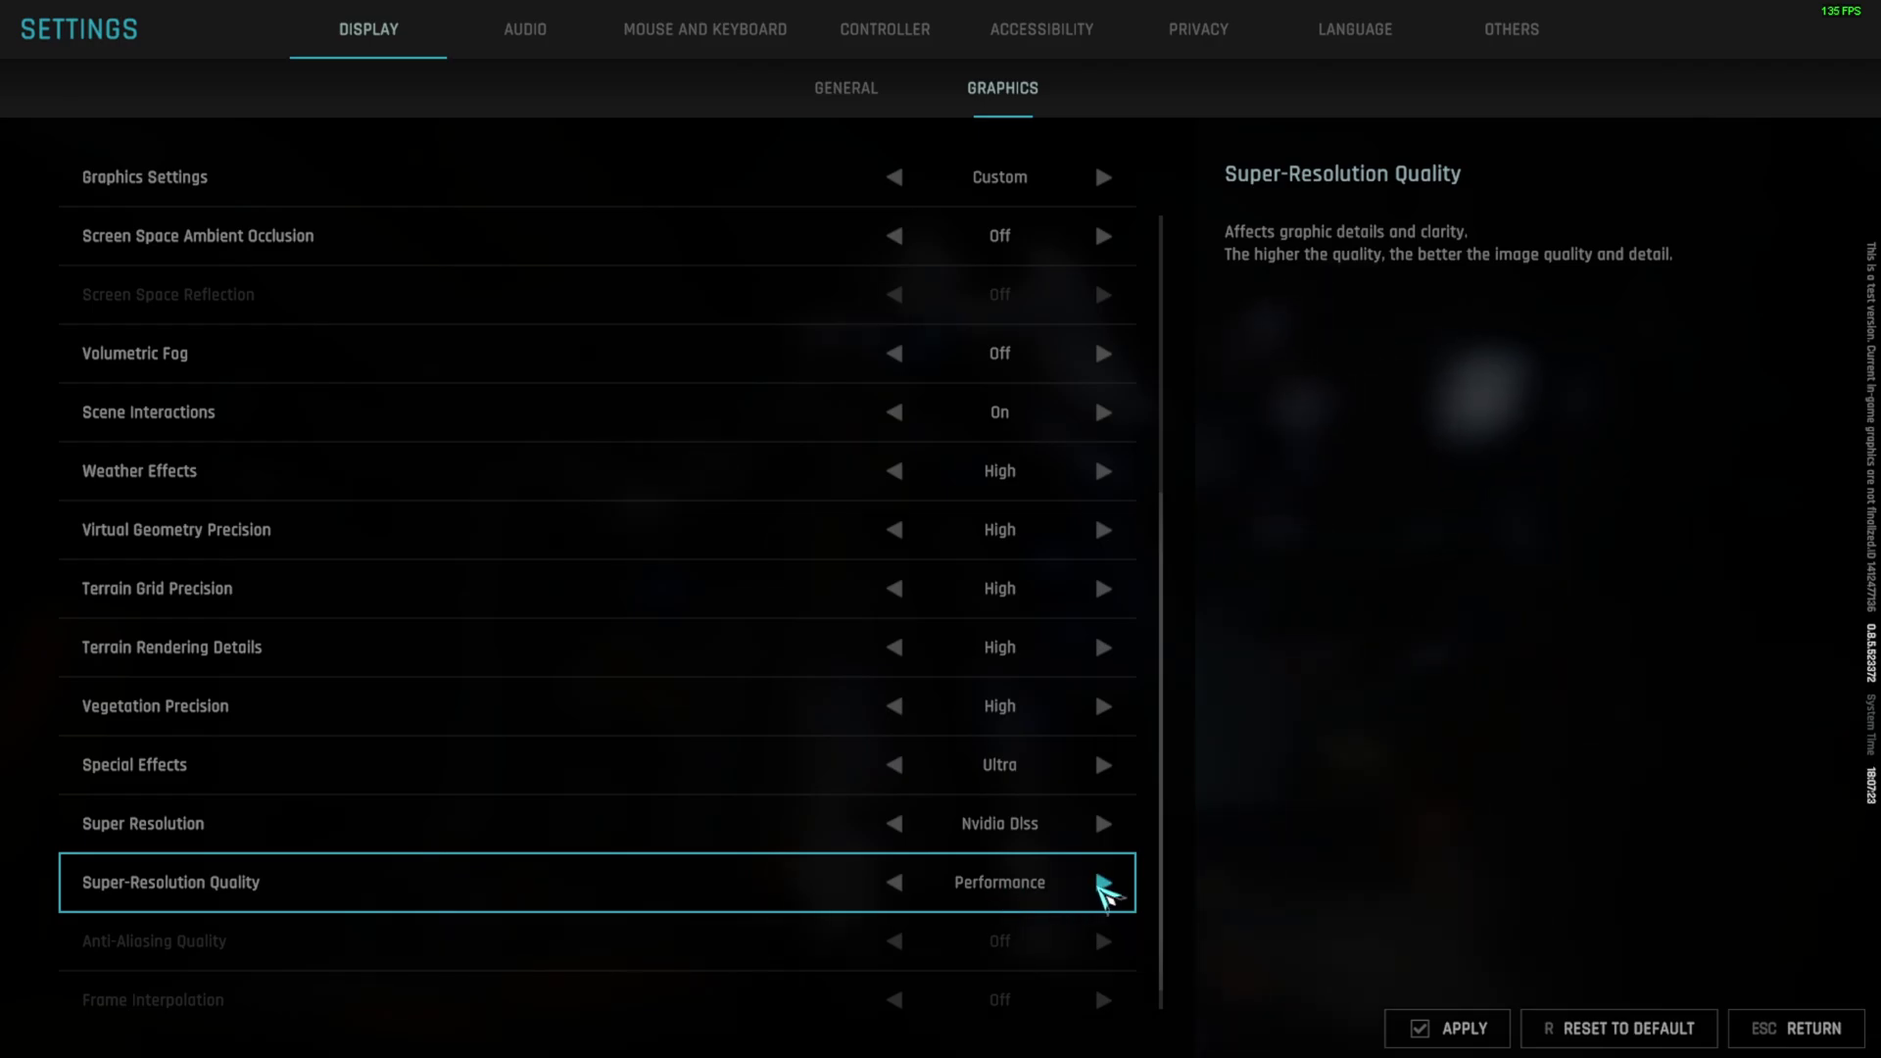
pyautogui.click(1104, 886)
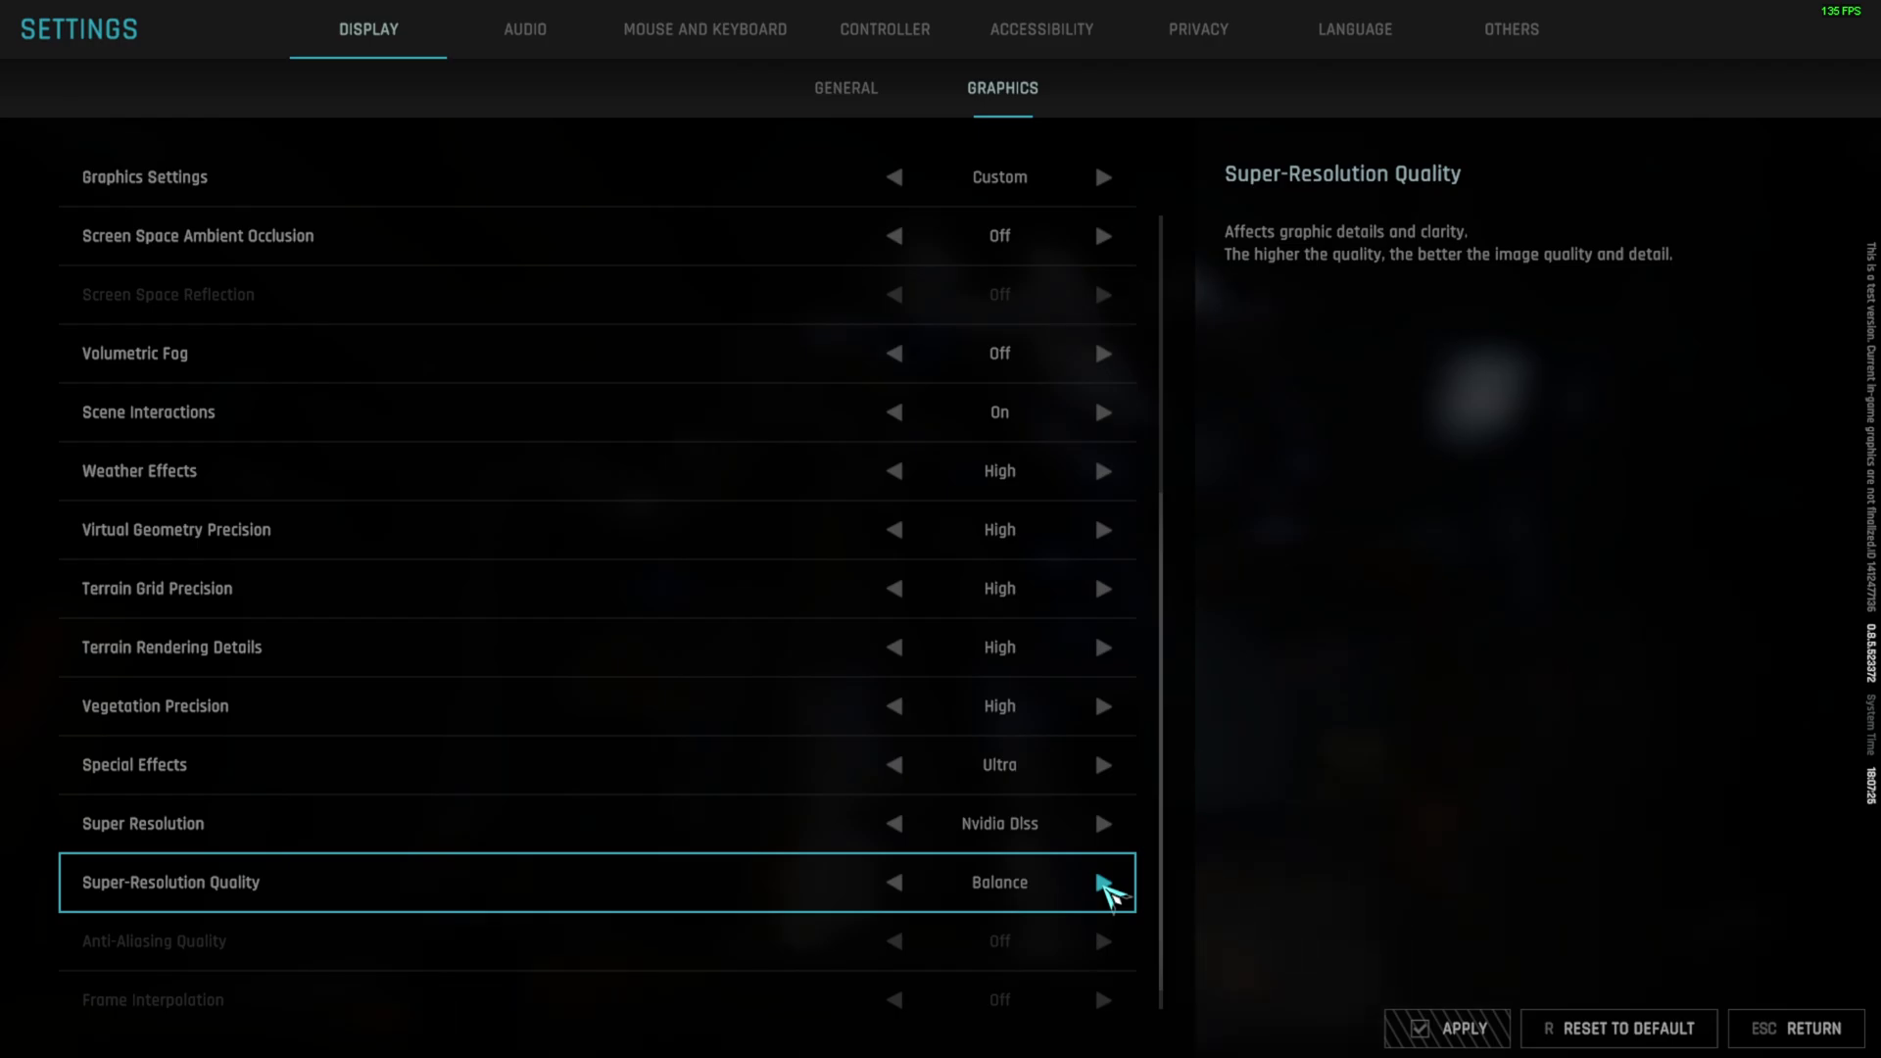
pyautogui.click(1104, 885)
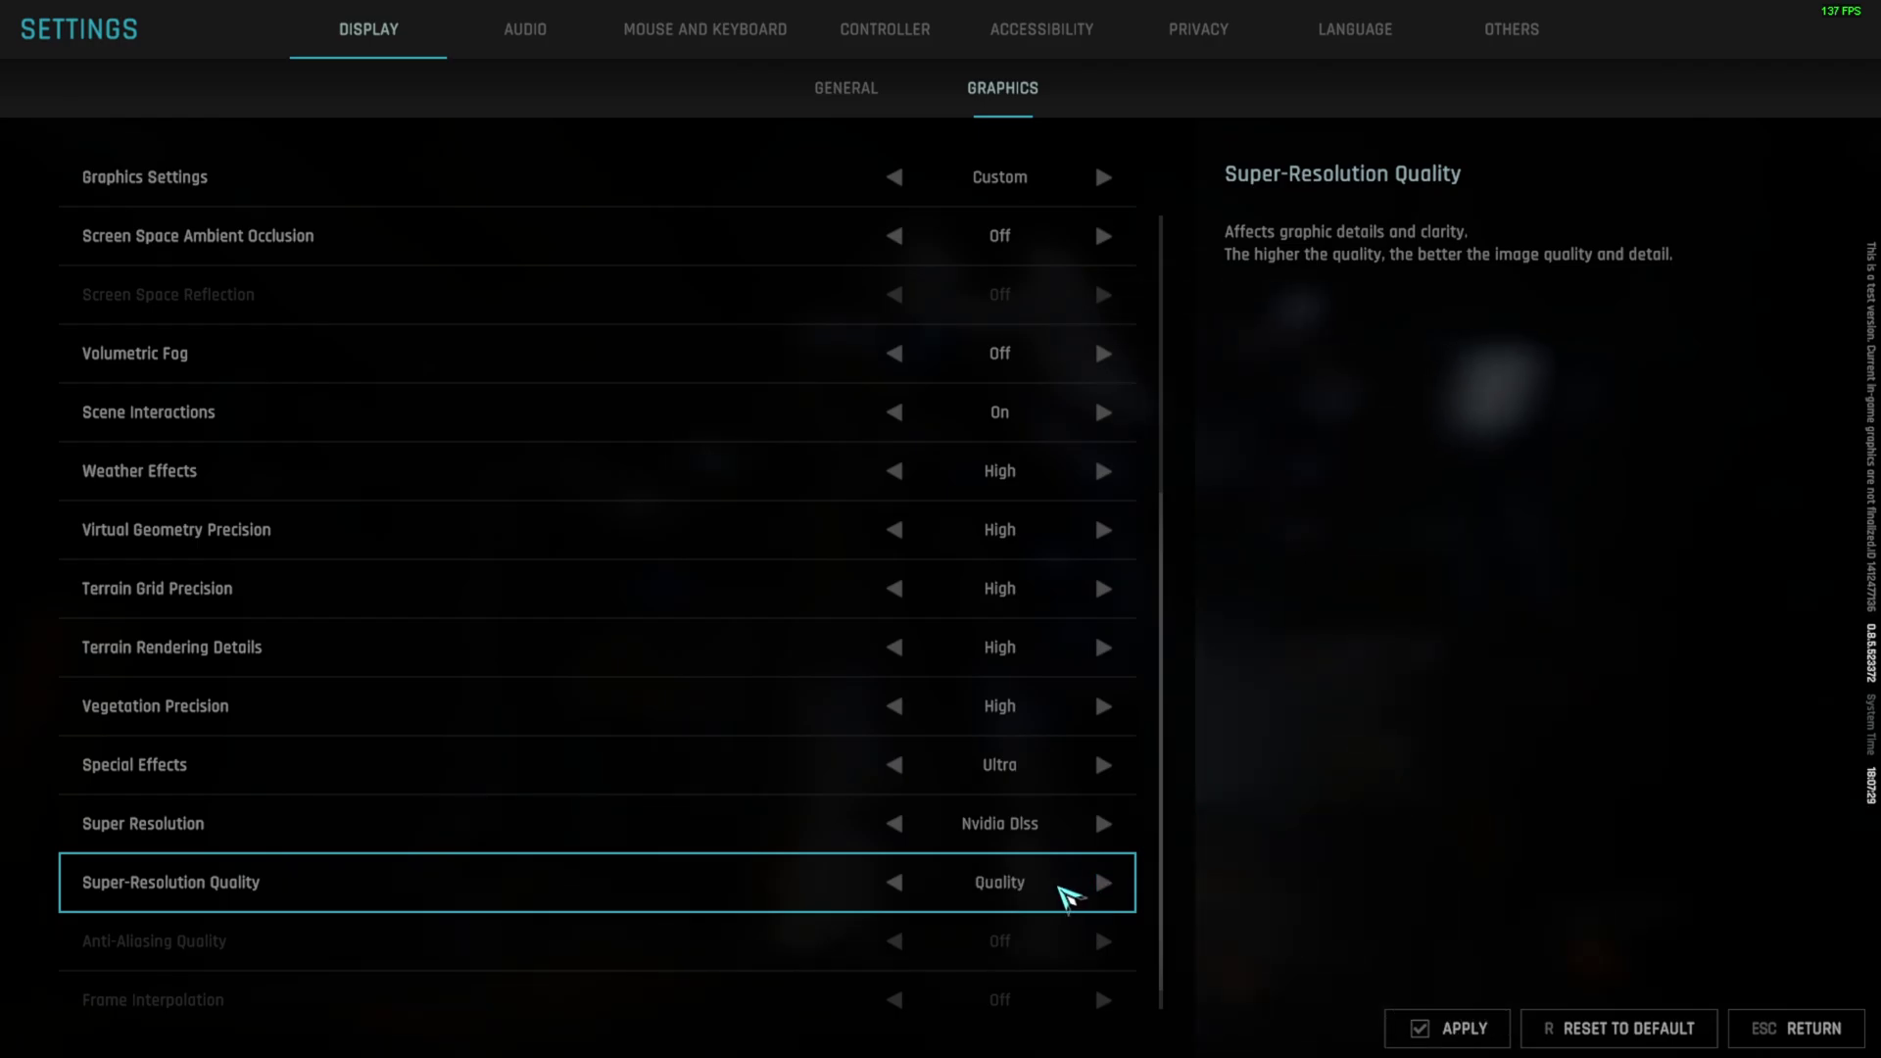
pyautogui.click(1103, 885)
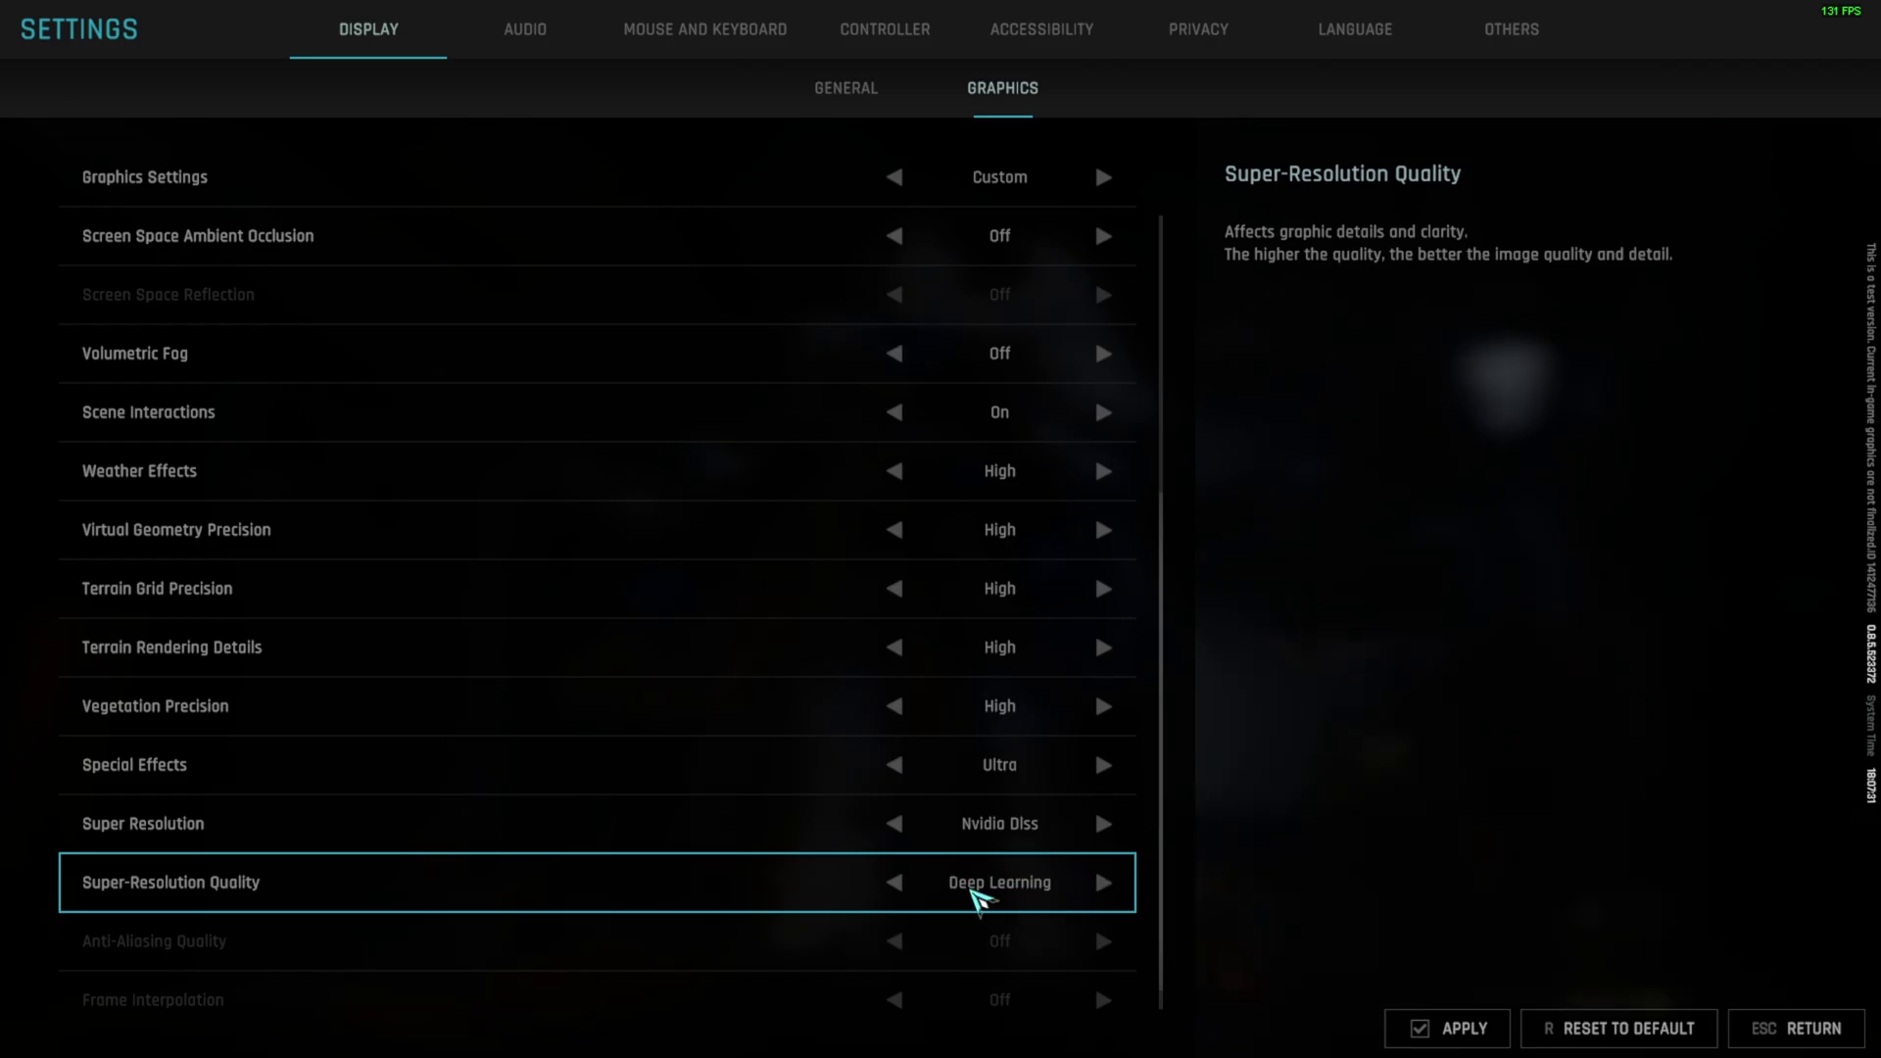
pyautogui.click(893, 884)
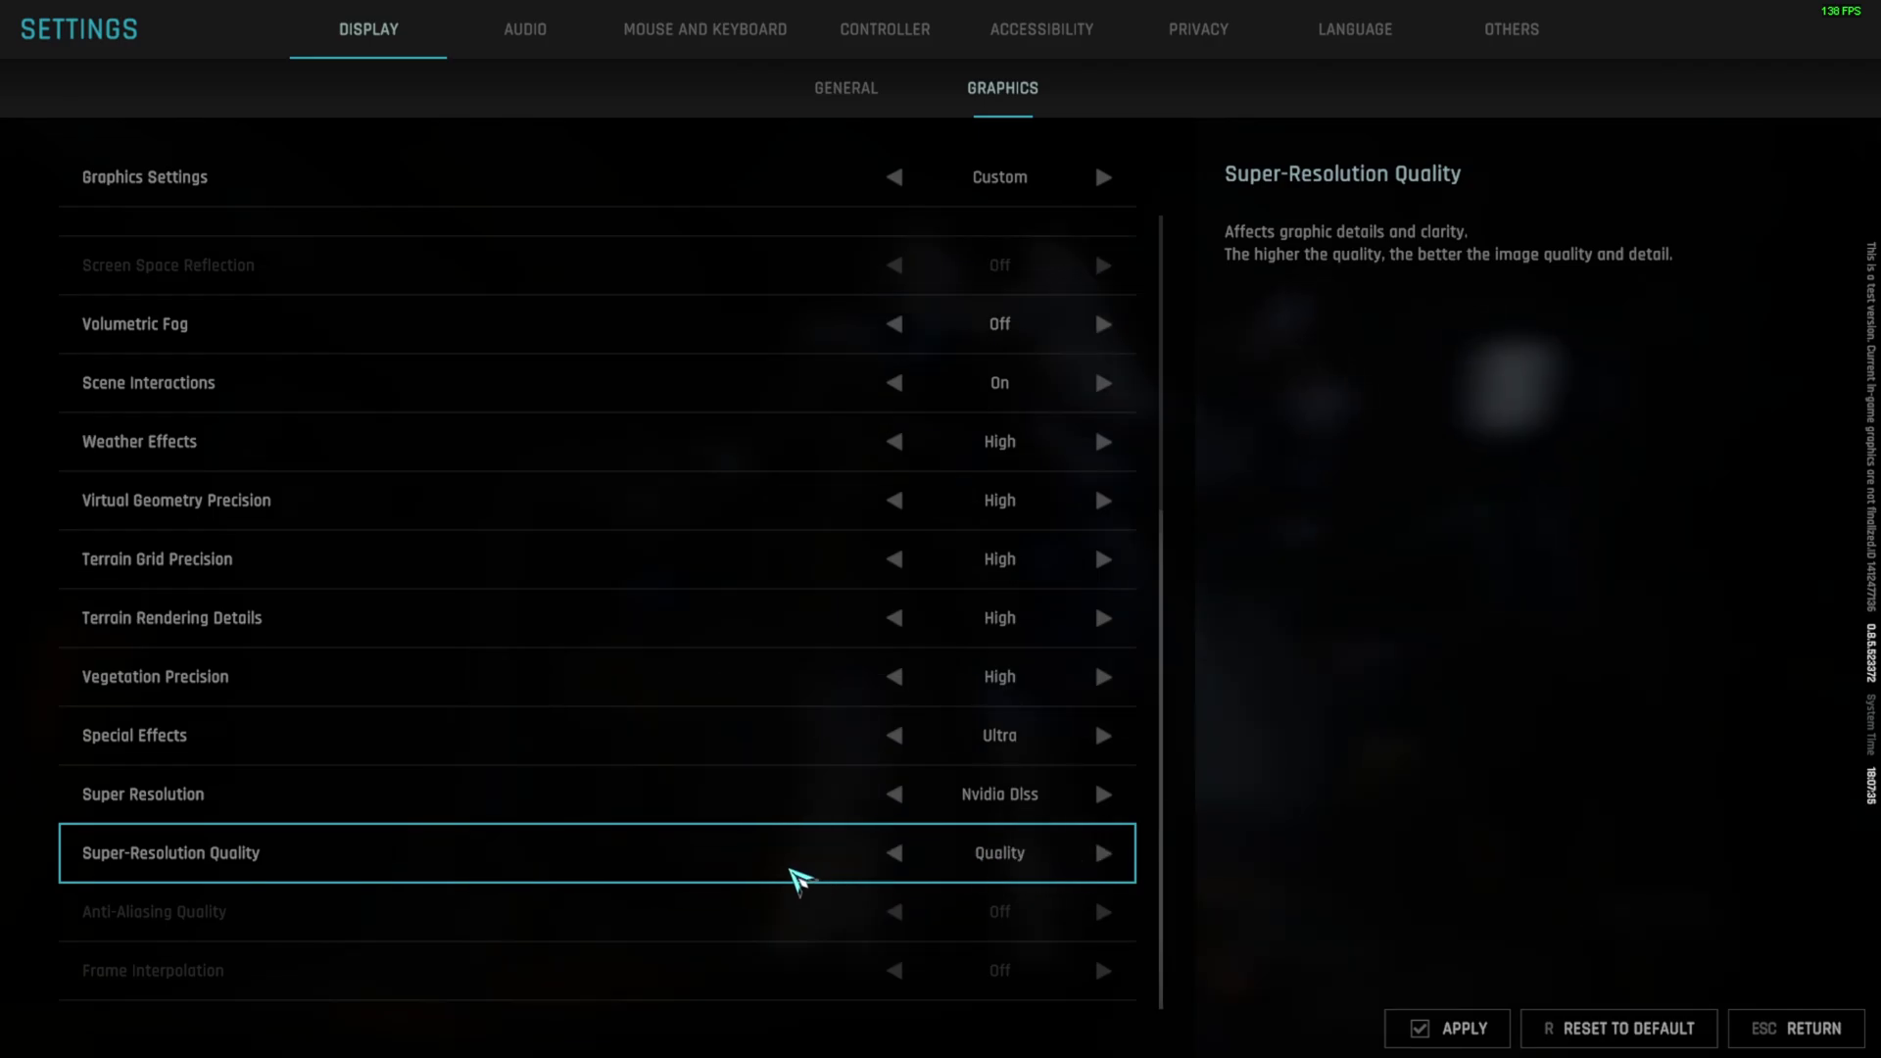
pyautogui.click(894, 795)
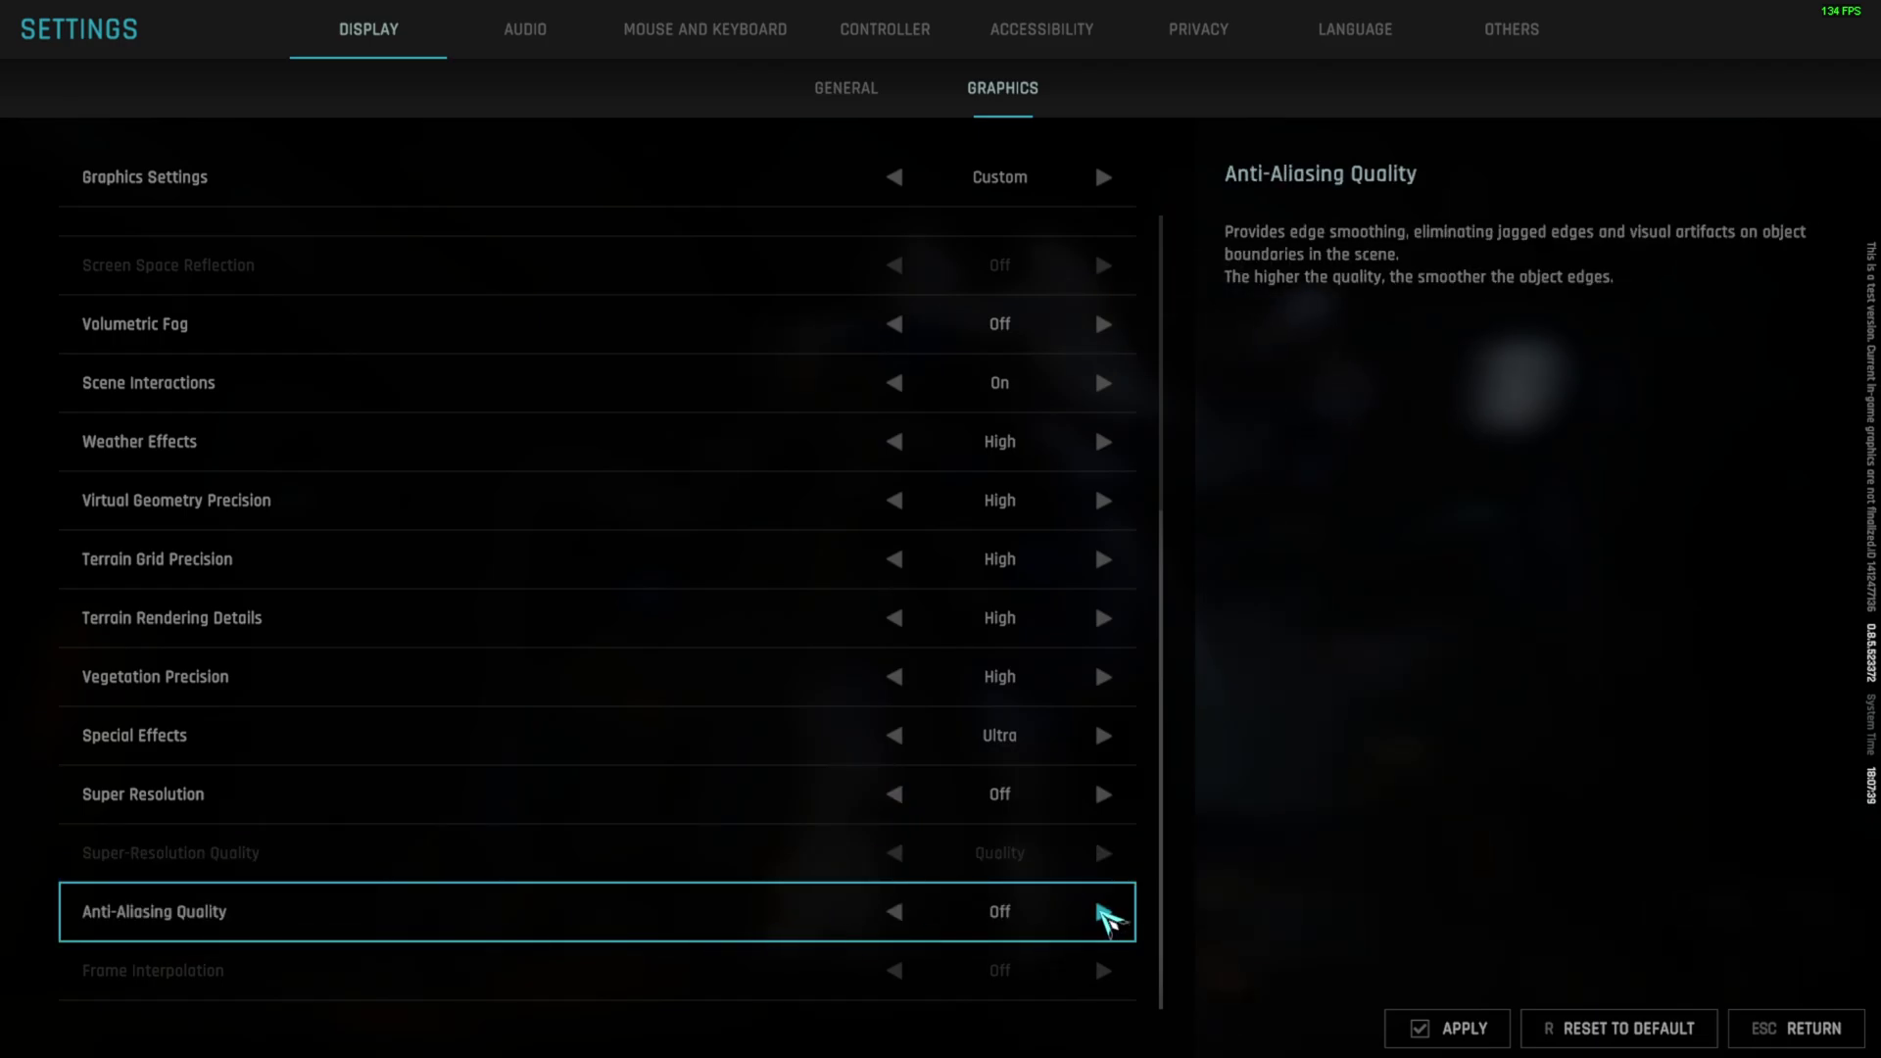
# Try the Low, Medium and High anti-aliasing levels and leave Anti-Aliasing Quality at Off.
pyautogui.click(1102, 912)
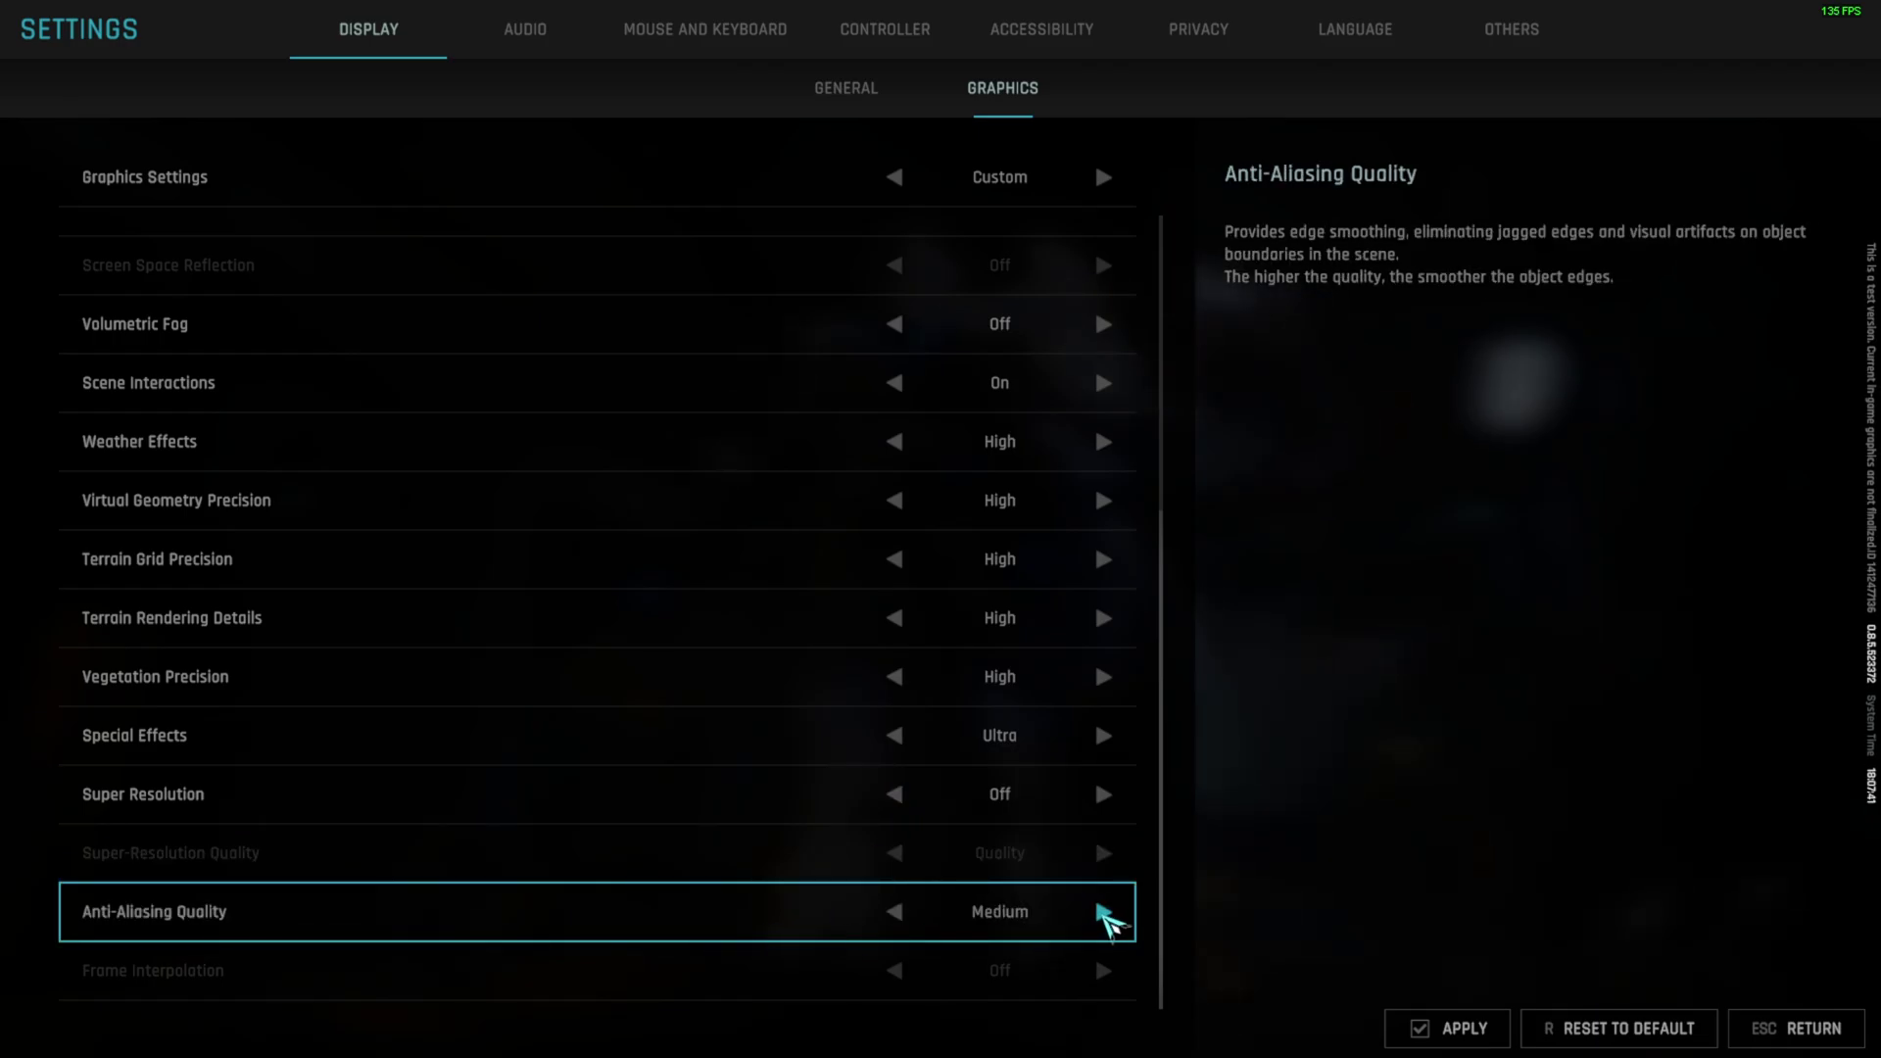
pyautogui.click(1102, 912)
pyautogui.click(1102, 911)
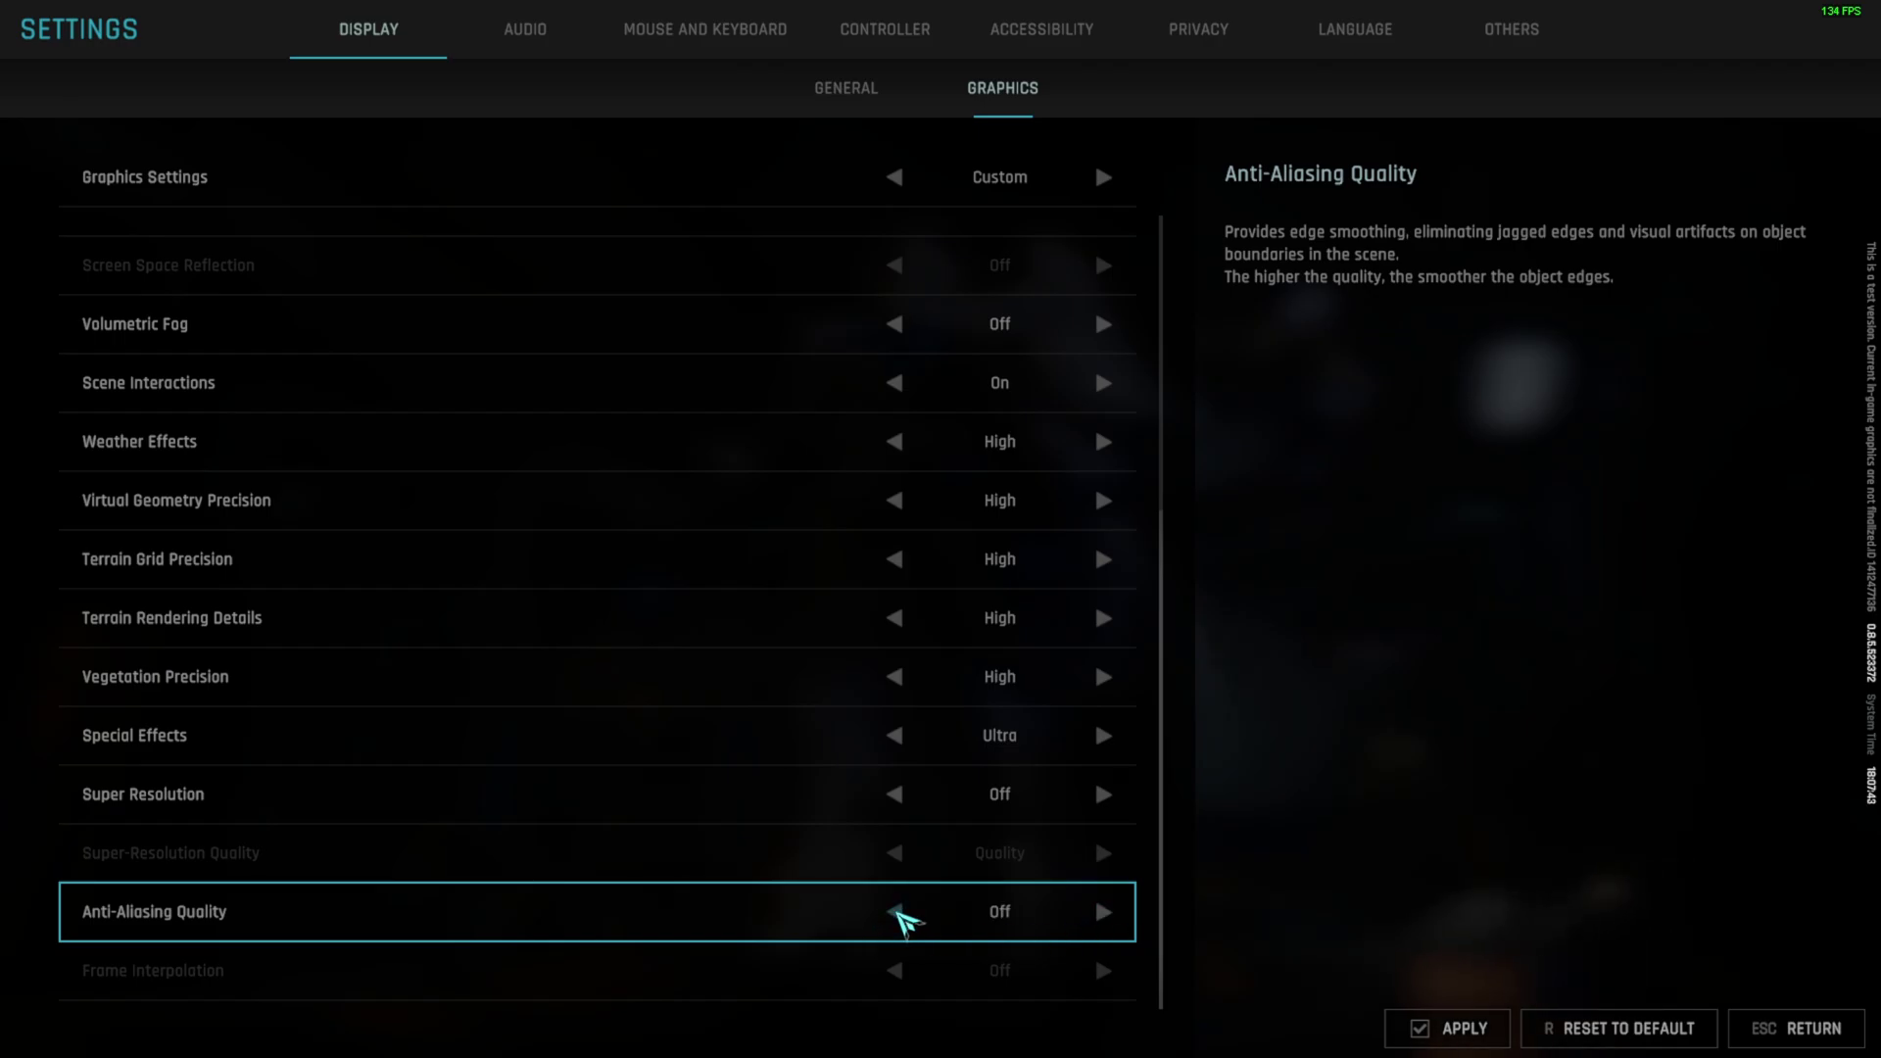
pyautogui.click(895, 911)
pyautogui.click(893, 911)
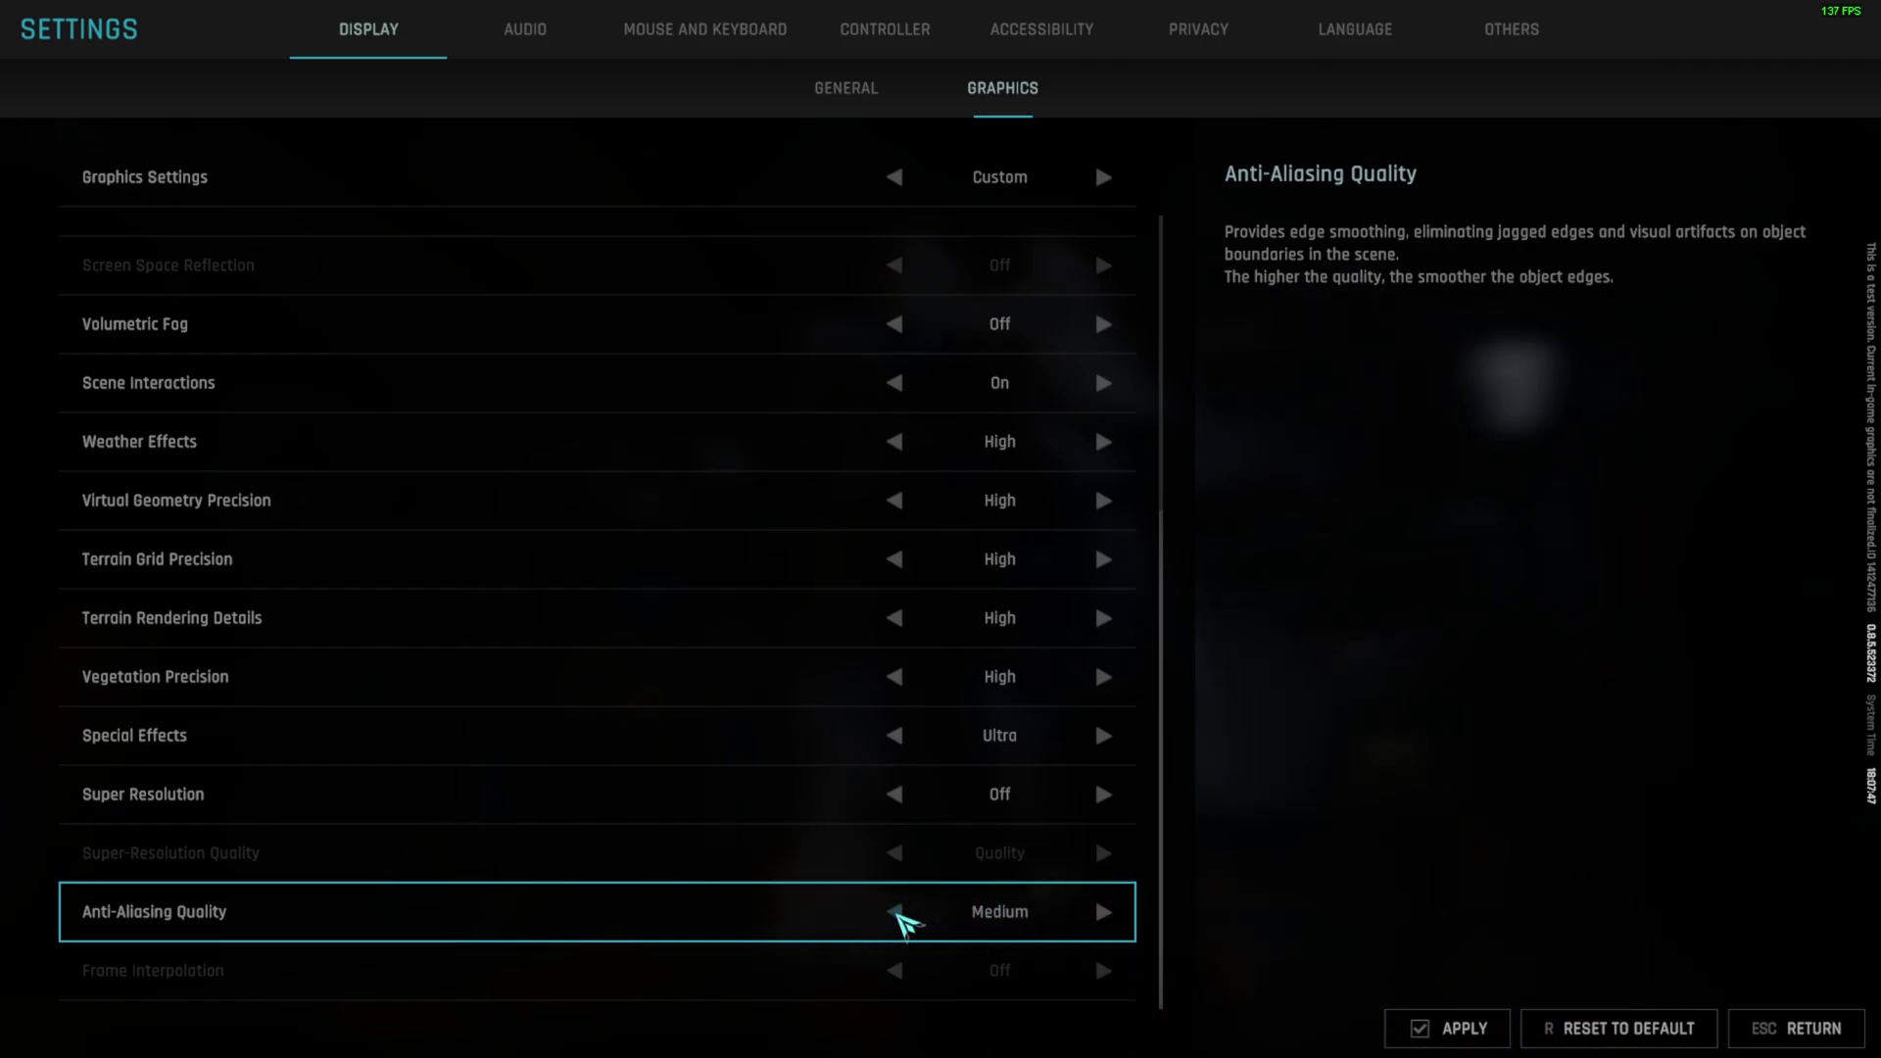
pyautogui.click(897, 915)
pyautogui.click(895, 911)
pyautogui.click(1105, 911)
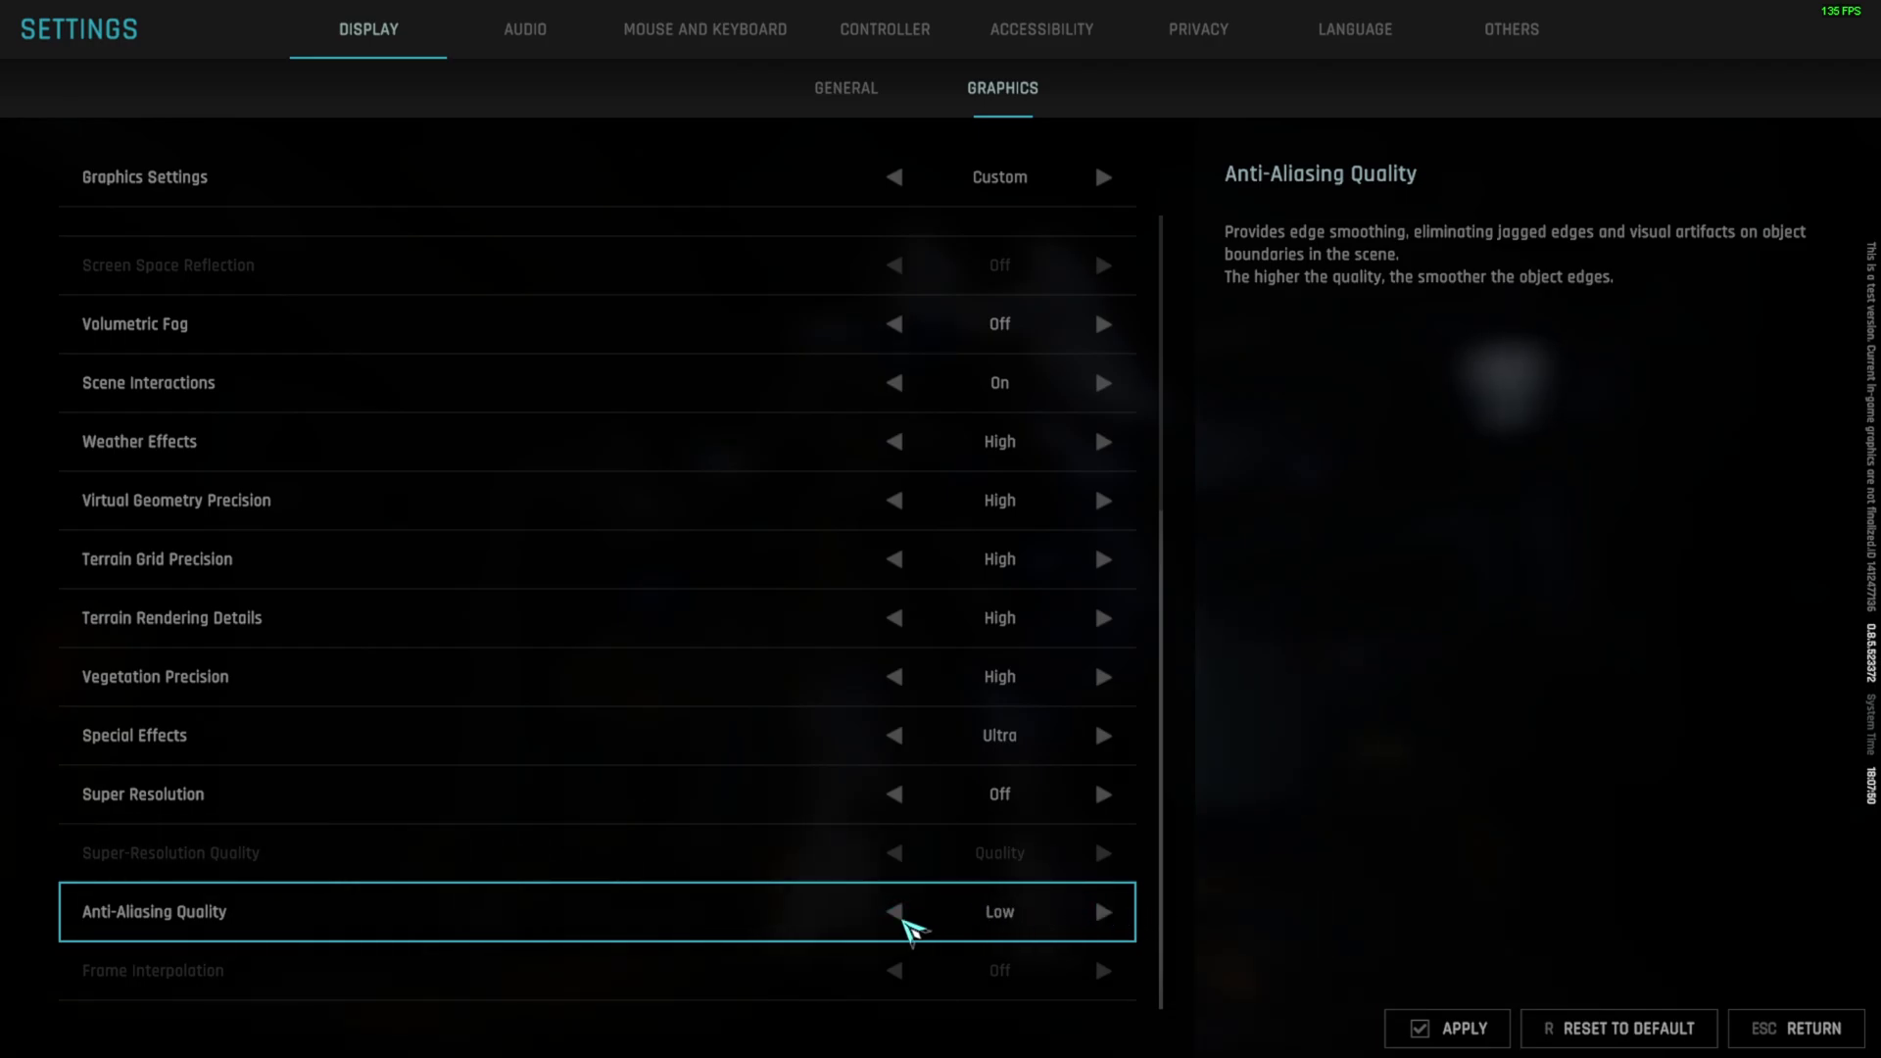
pyautogui.click(900, 917)
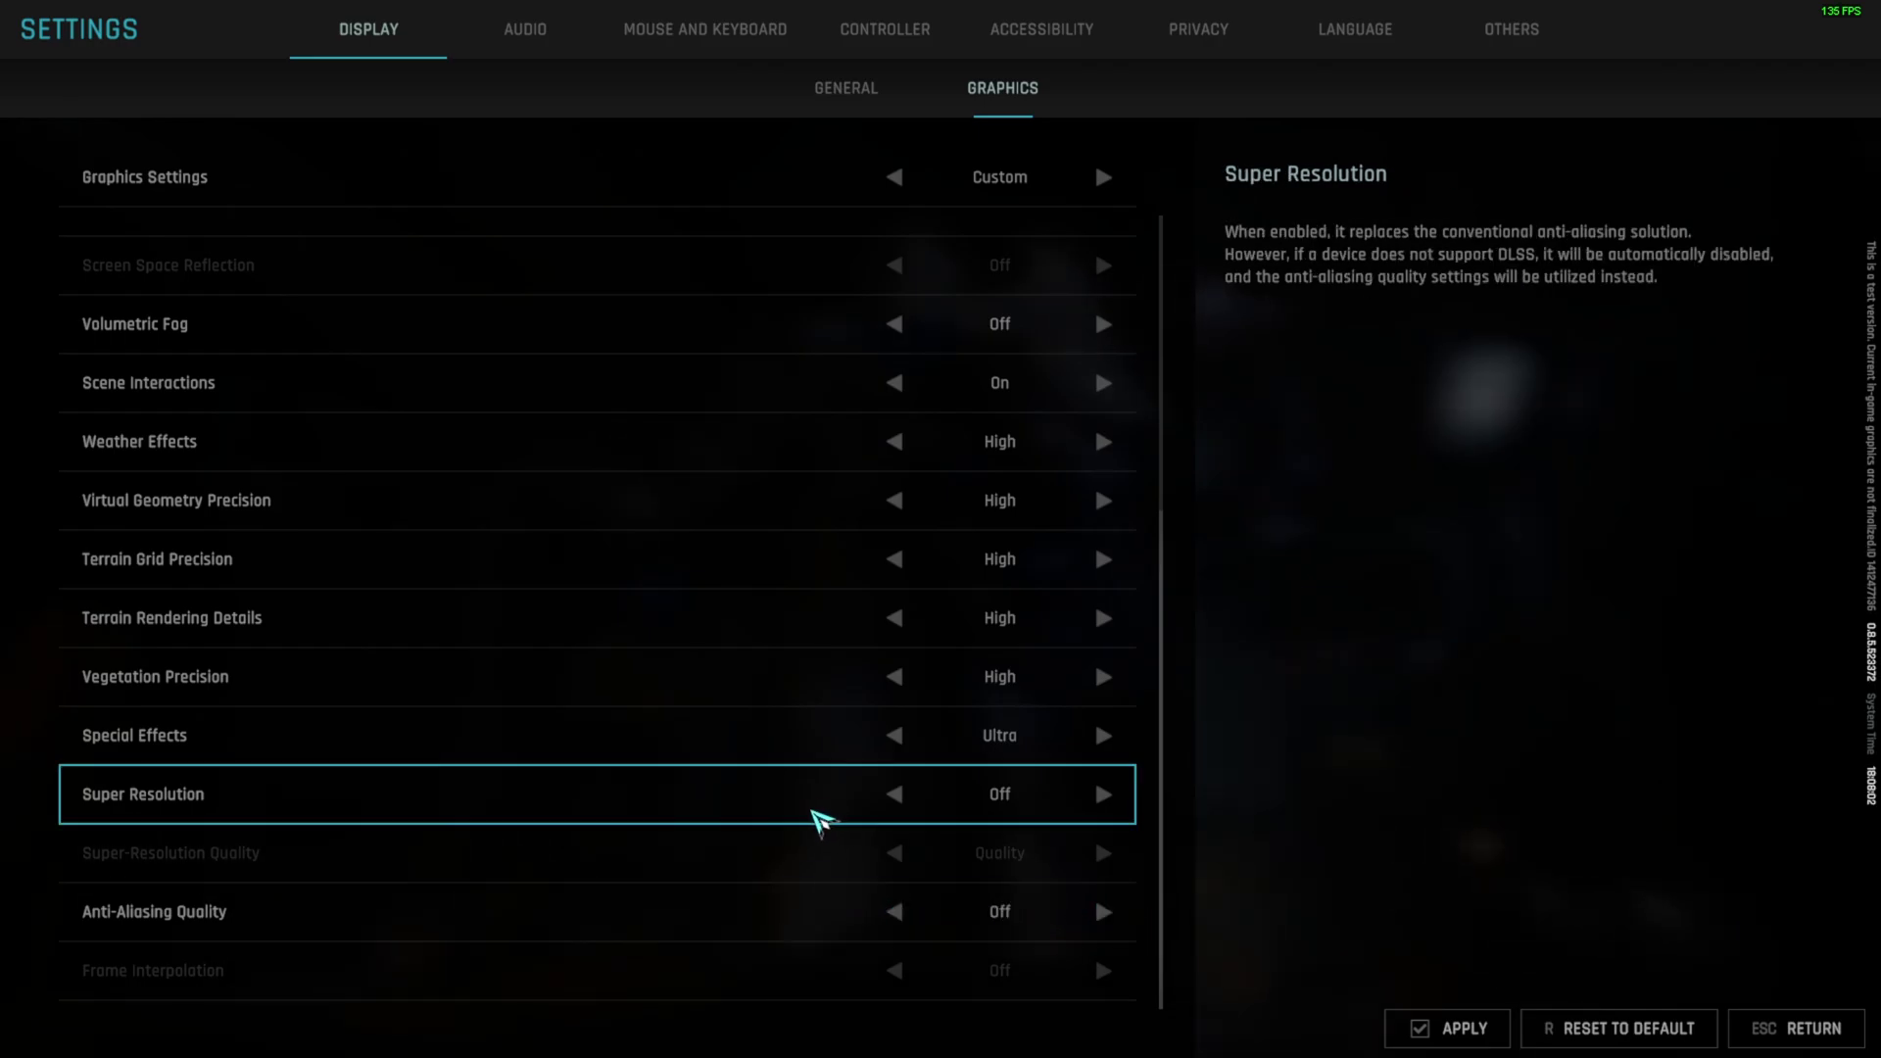
# Set Super Resolution to Nvidia Dlss with Super-Resolution Quality at Balance.
pyautogui.click(1104, 795)
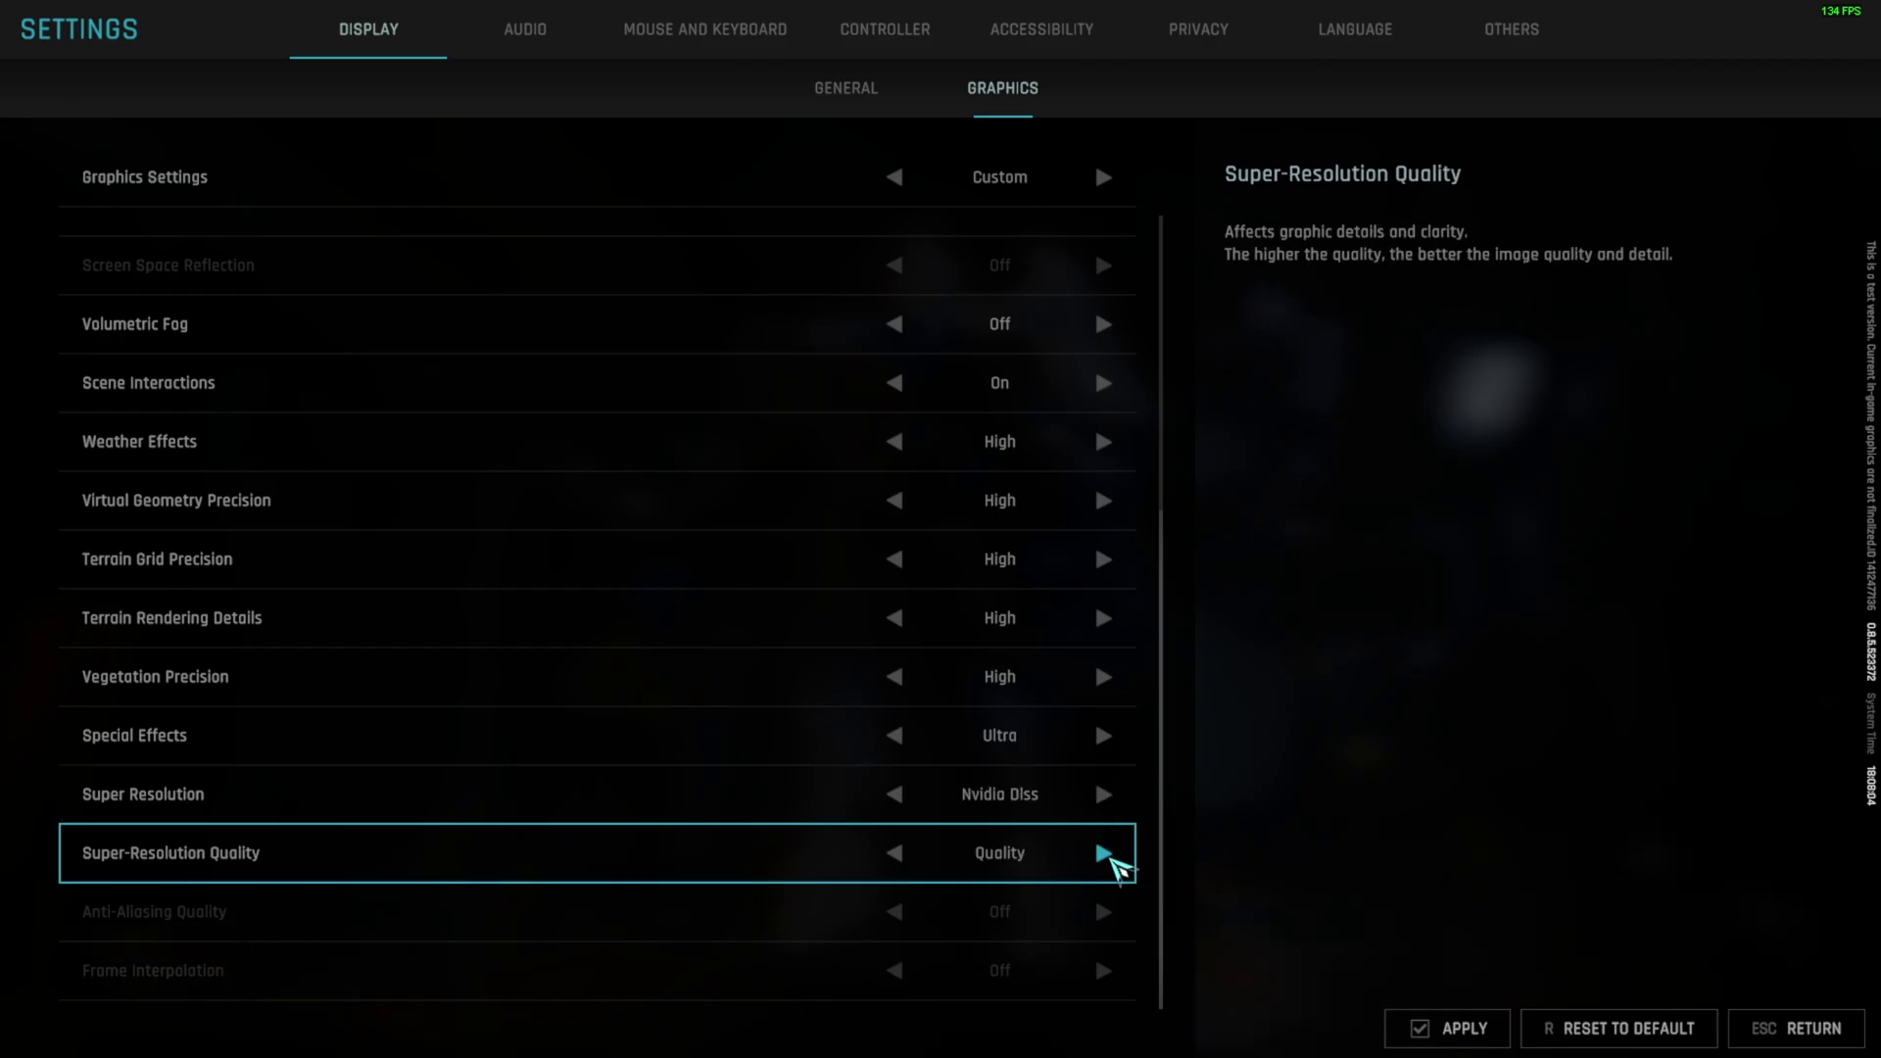
pyautogui.click(896, 855)
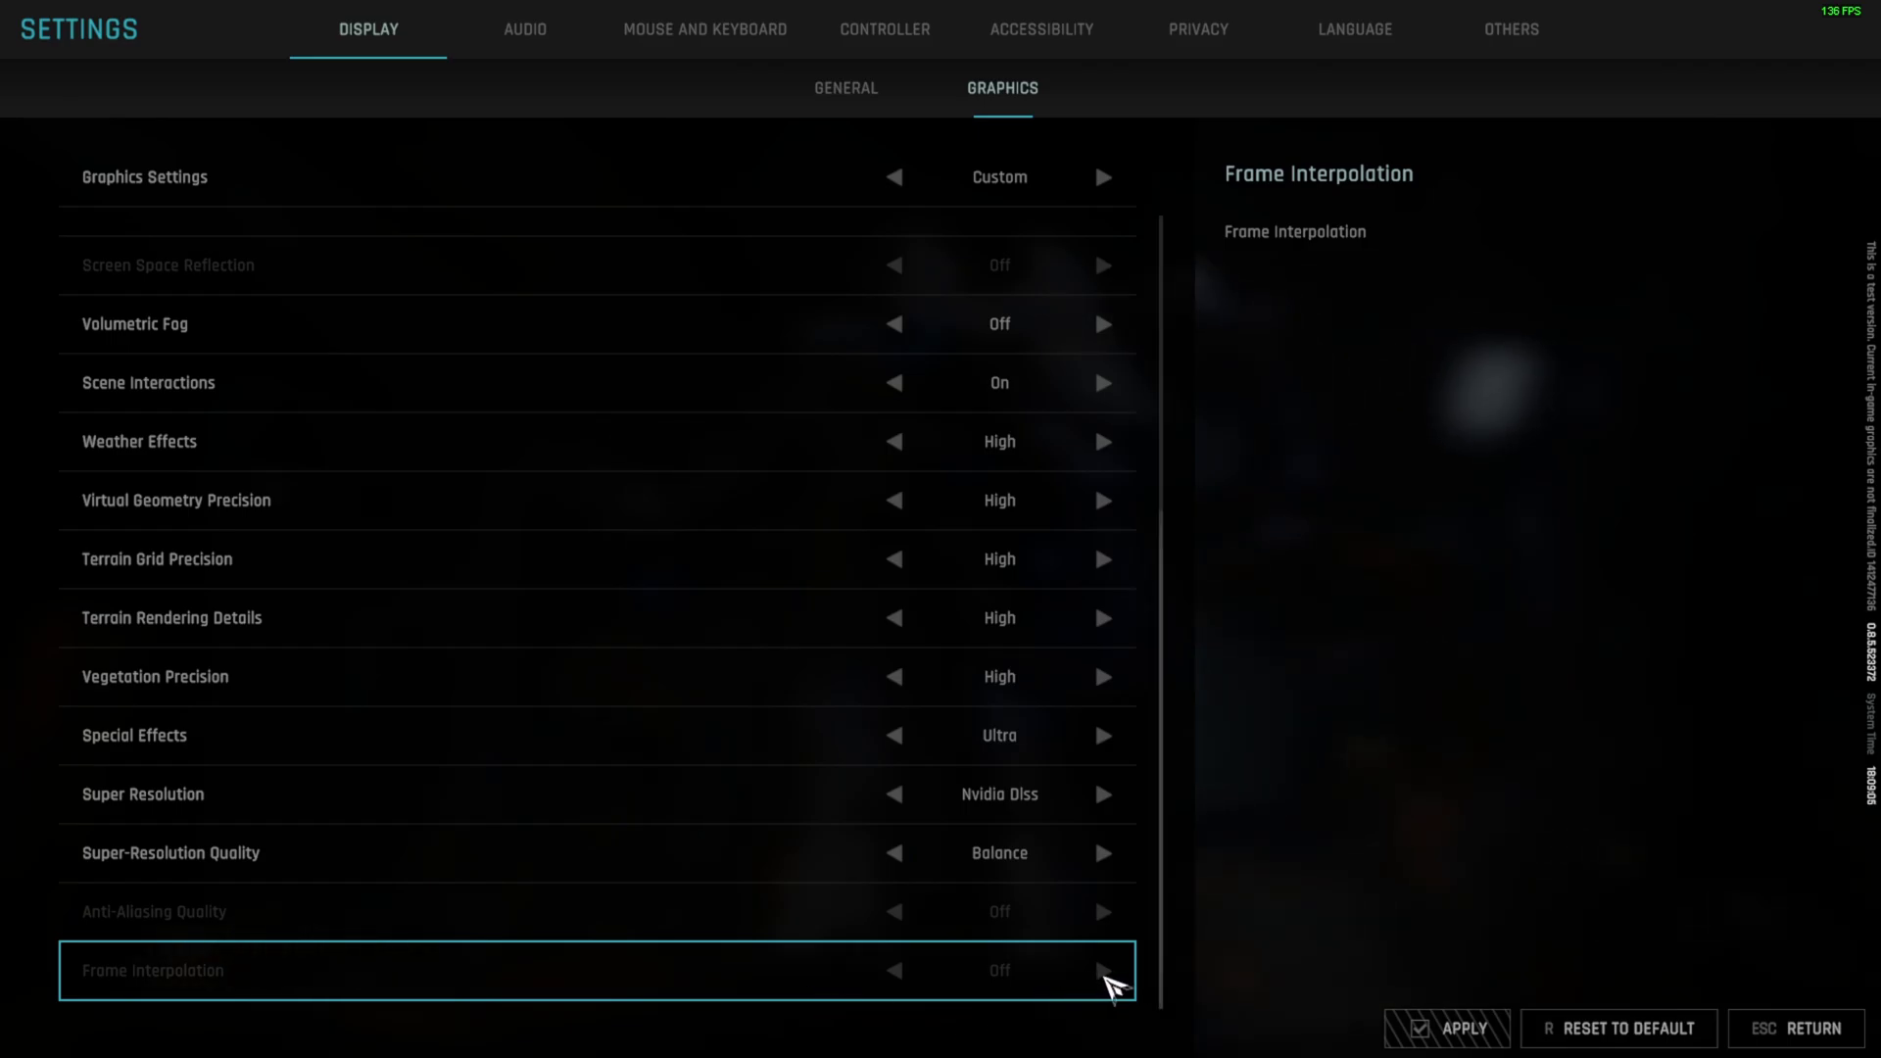
pyautogui.click(1106, 853)
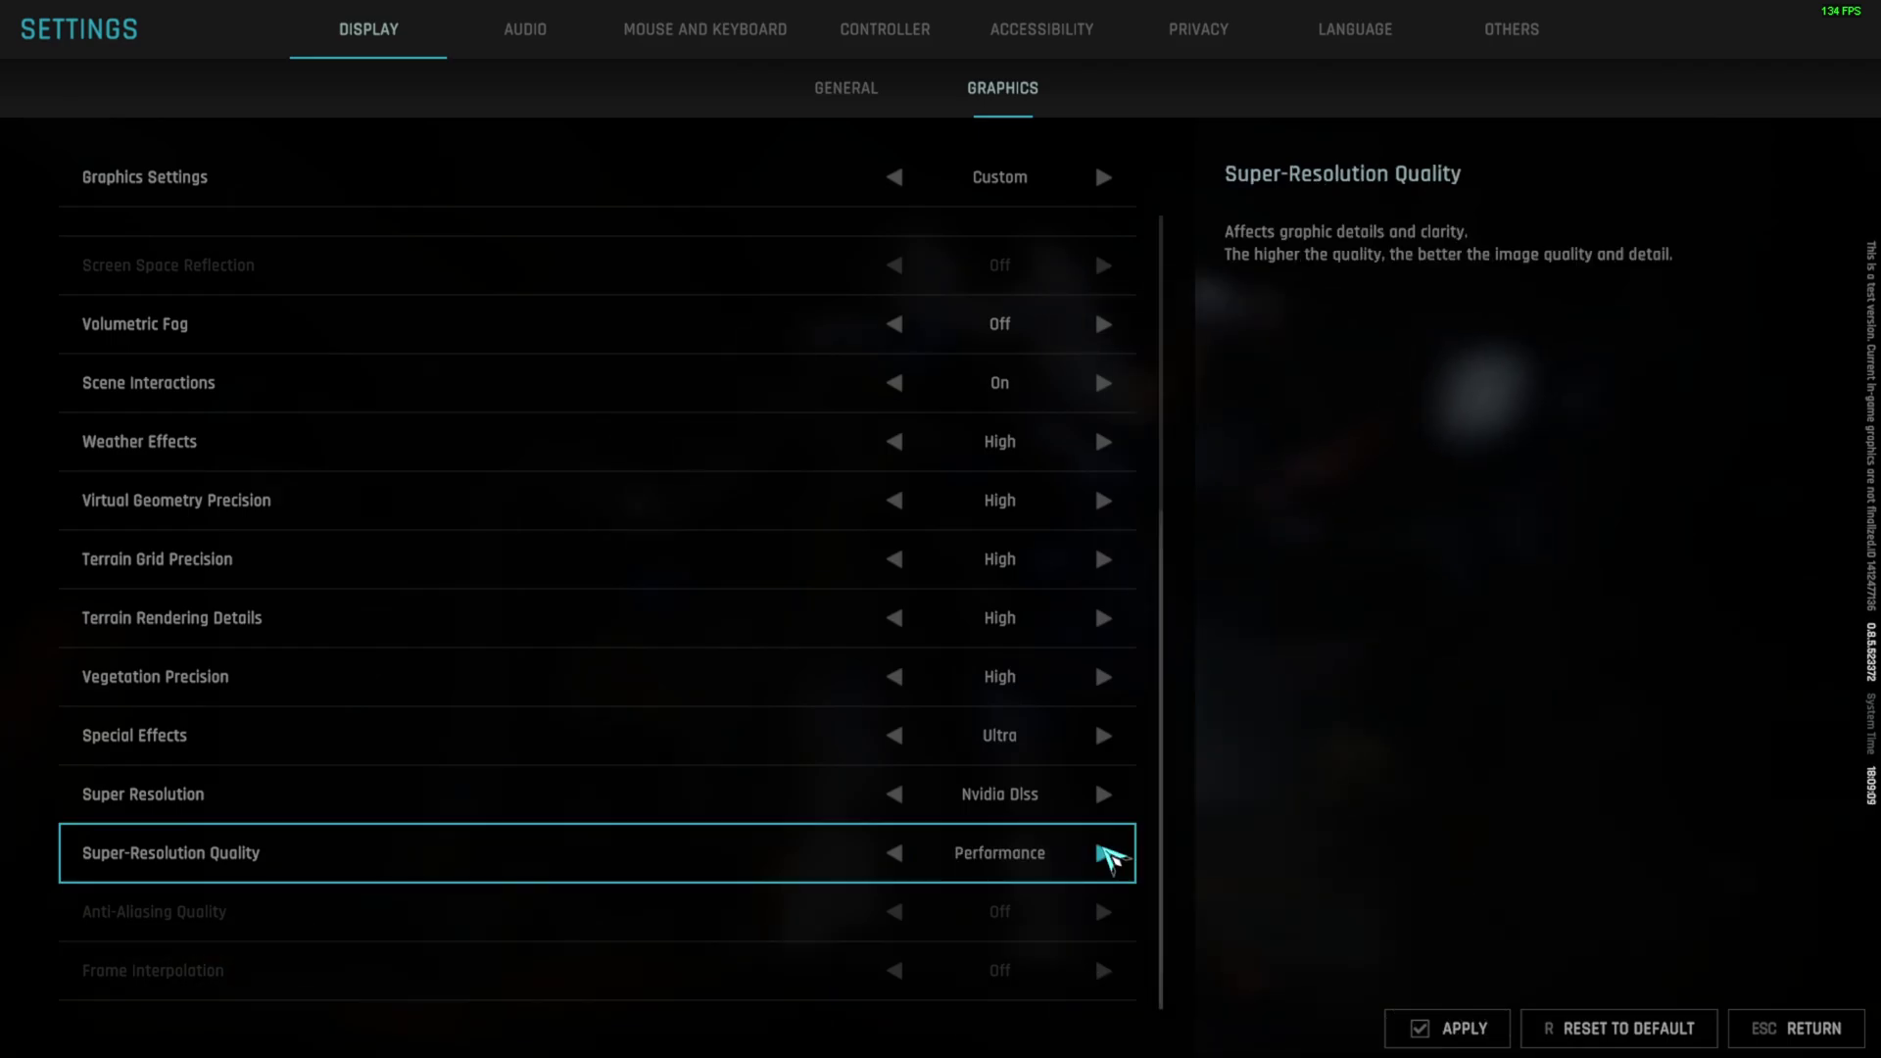
pyautogui.click(1115, 855)
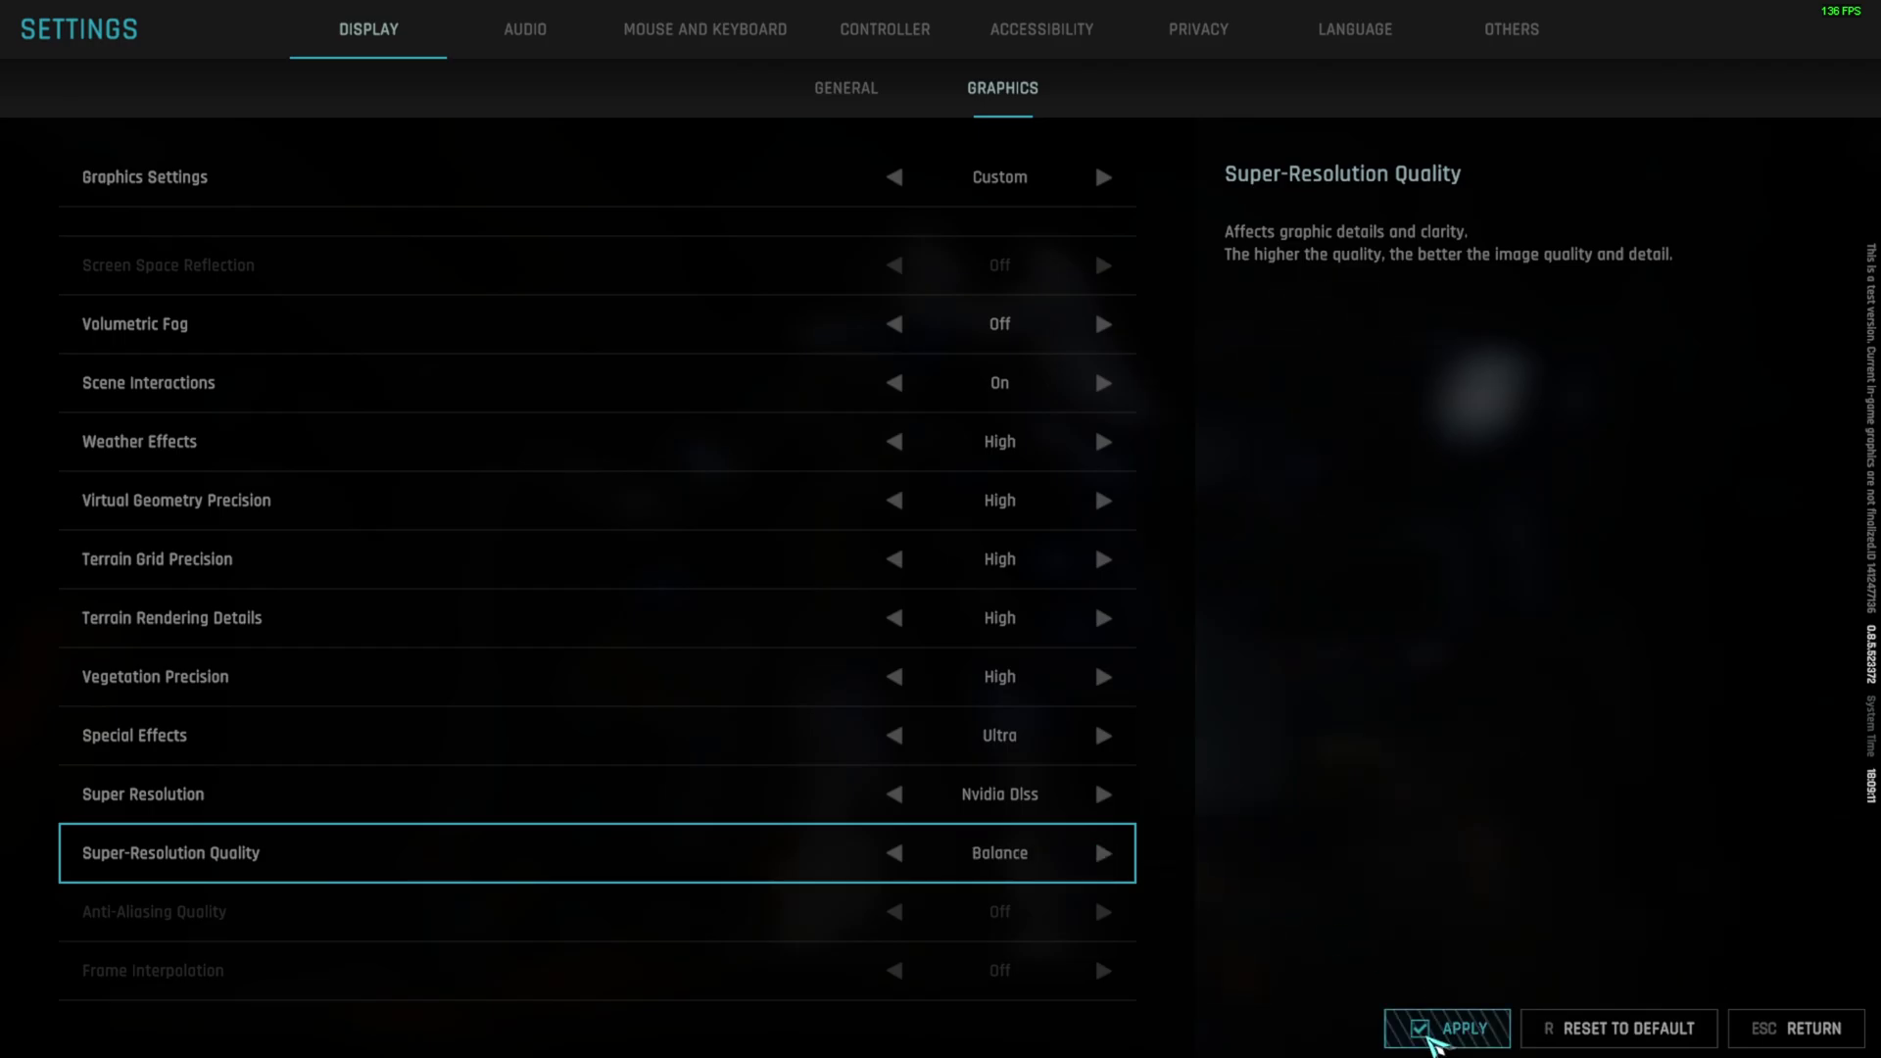
# Apply the graphics settings and return to the hangar lobby's Tactical Station.
pyautogui.click(1432, 1028)
pyautogui.click(1832, 1036)
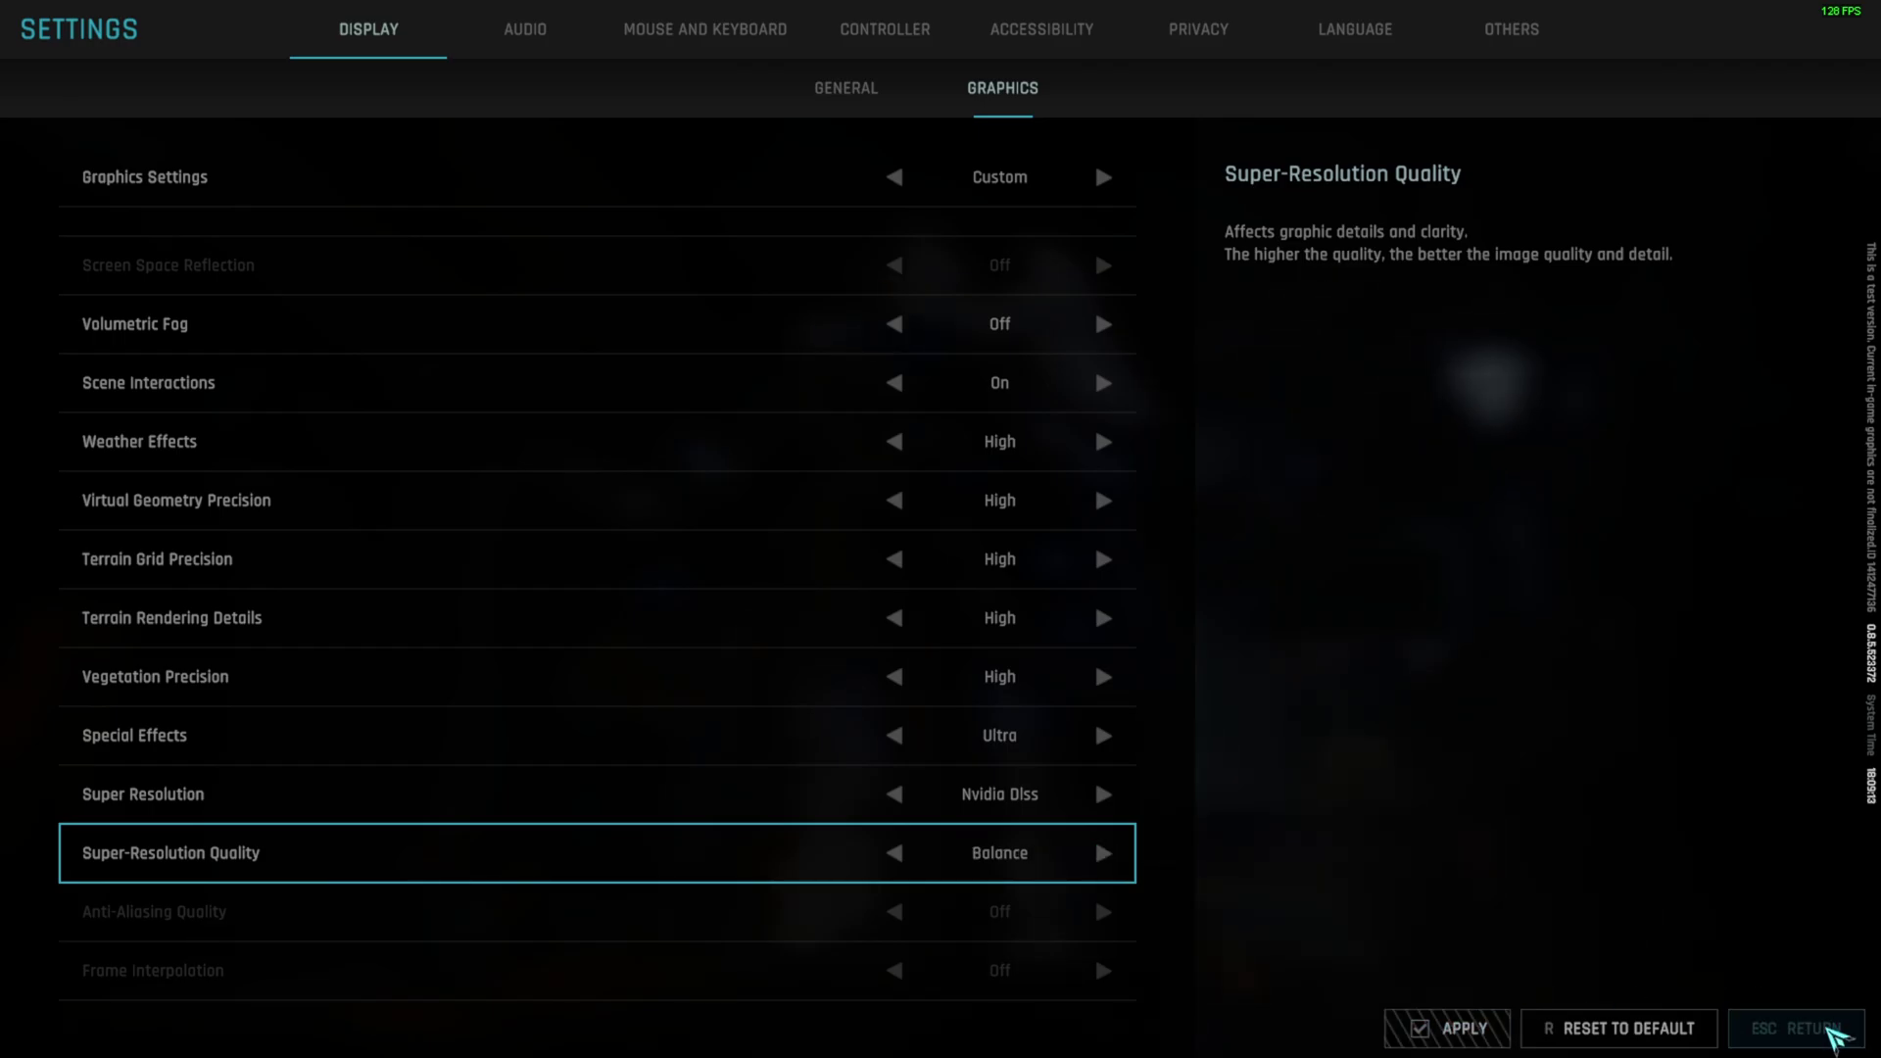
pyautogui.click(802, 29)
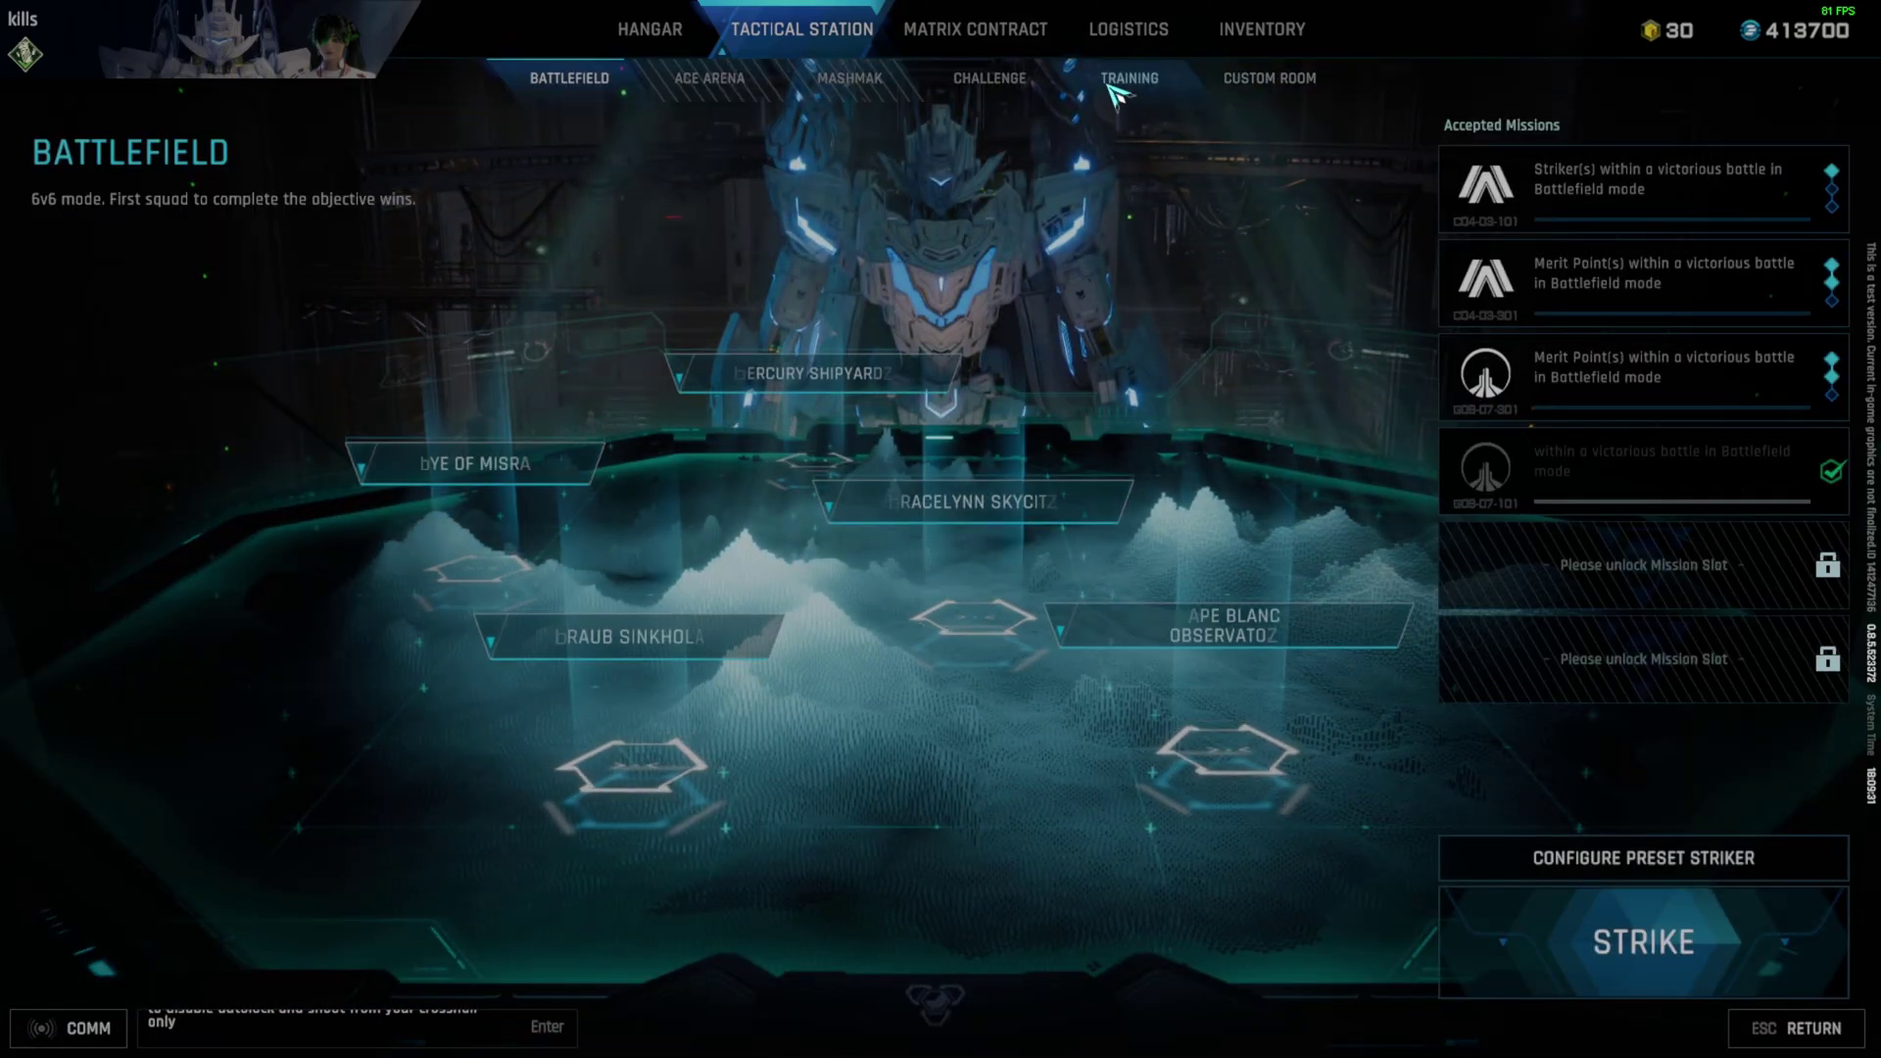
# Start a training session from the Tactical Station's Training mode.
pyautogui.click(1129, 77)
pyautogui.click(1543, 947)
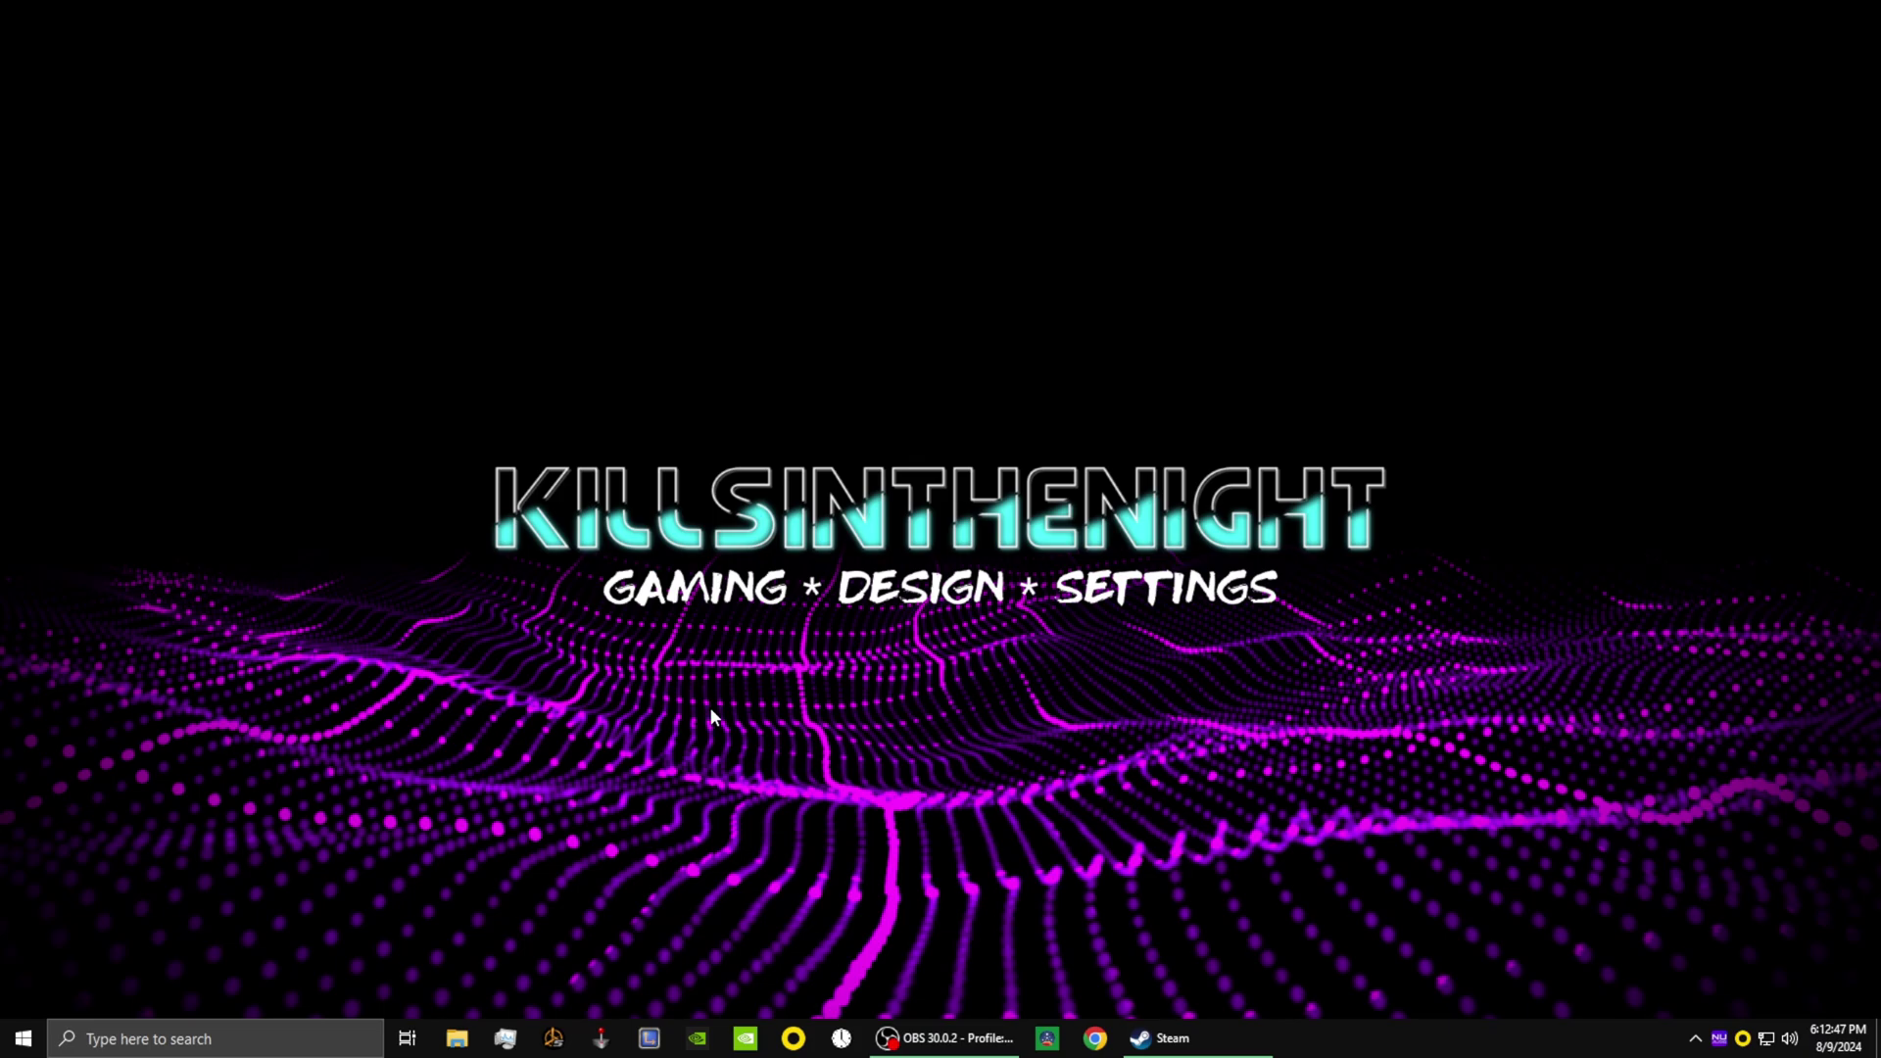
# Launch NVIDIA Control Panel from the desktop and select mechabreak.exe in Program Settings.
pyautogui.rightClick(708, 703)
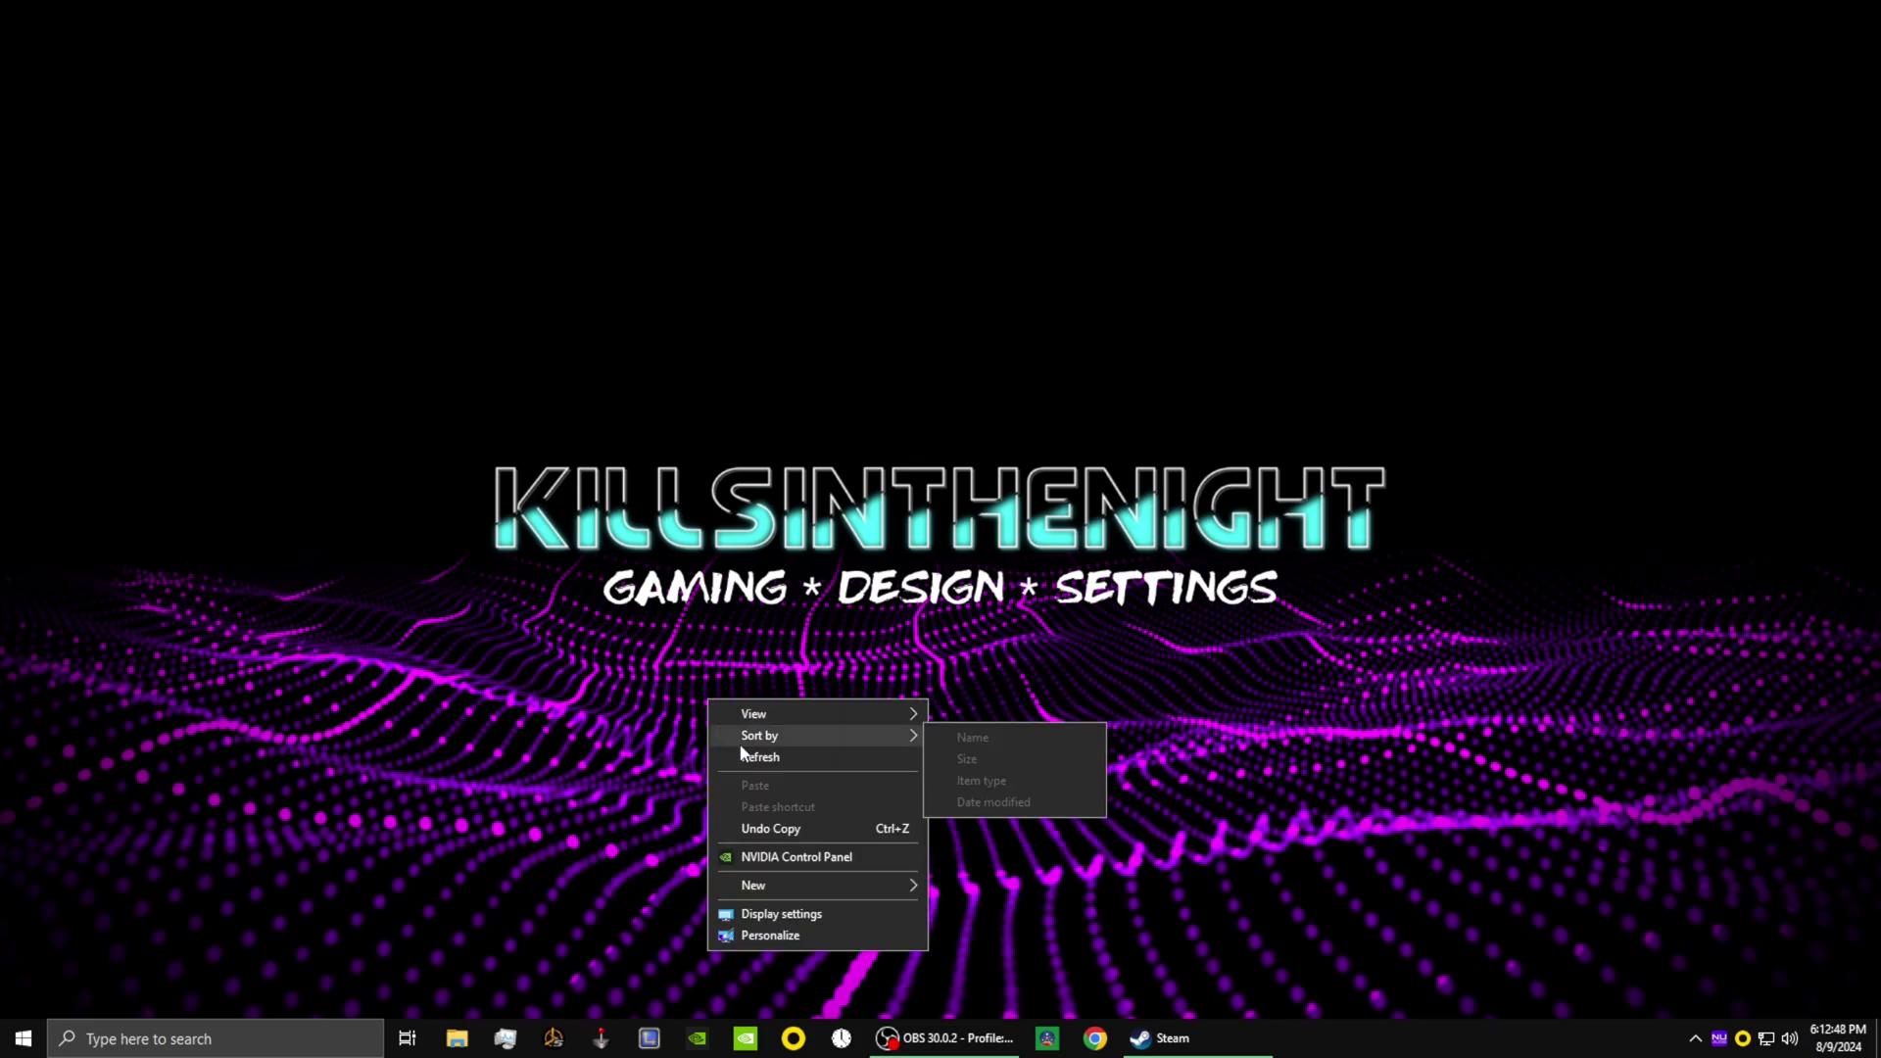
pyautogui.click(783, 860)
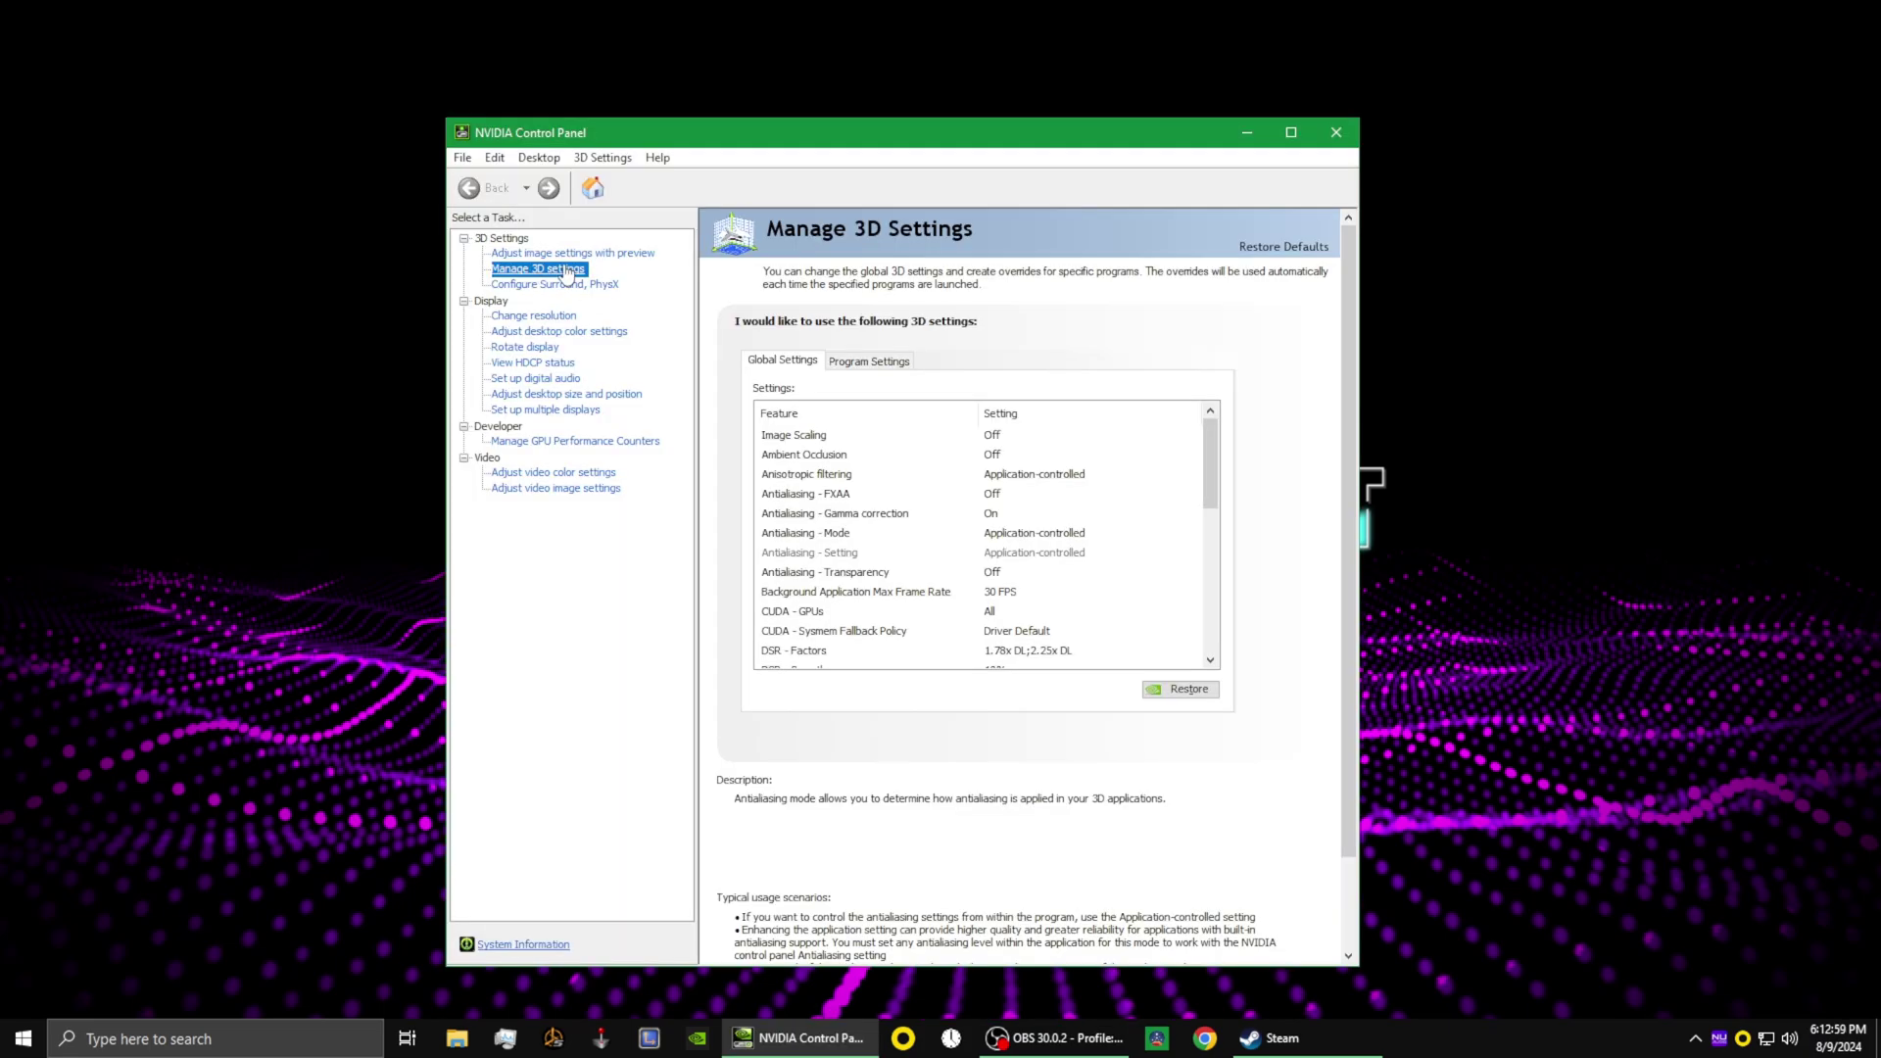
pyautogui.click(868, 361)
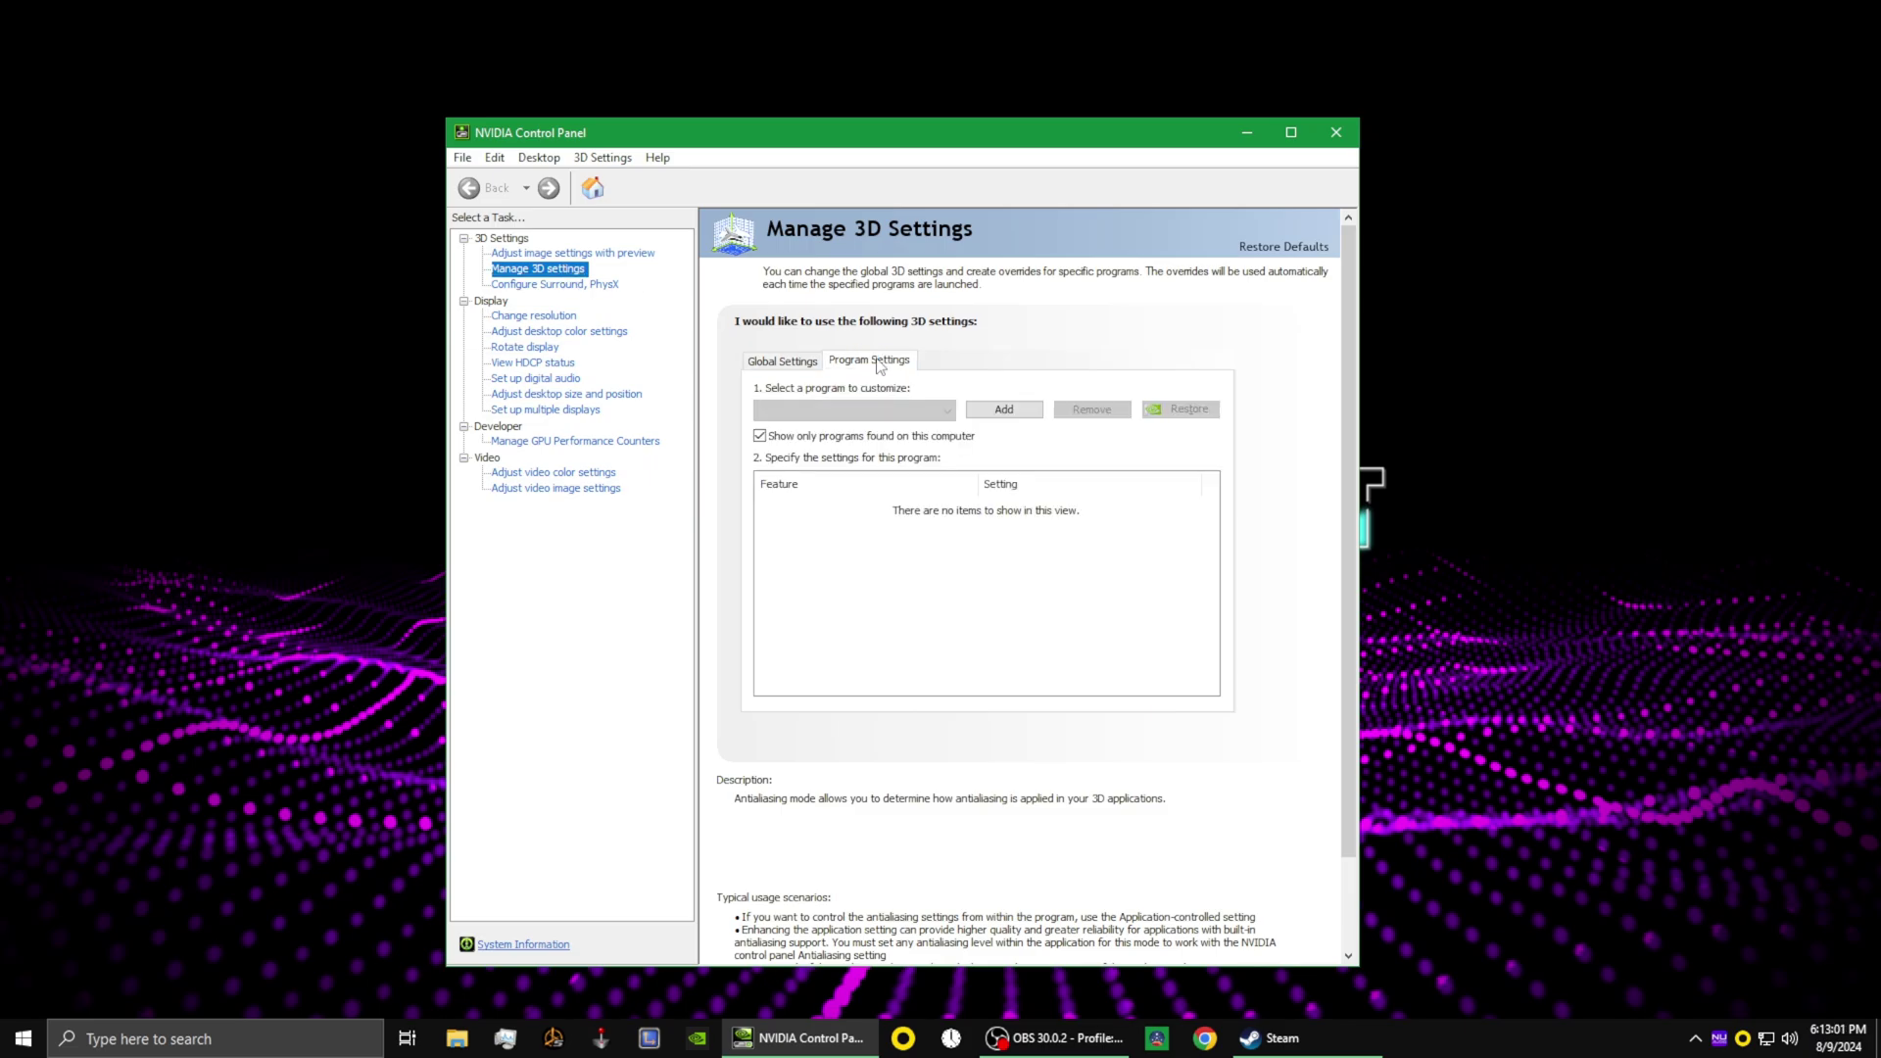
pyautogui.click(839, 419)
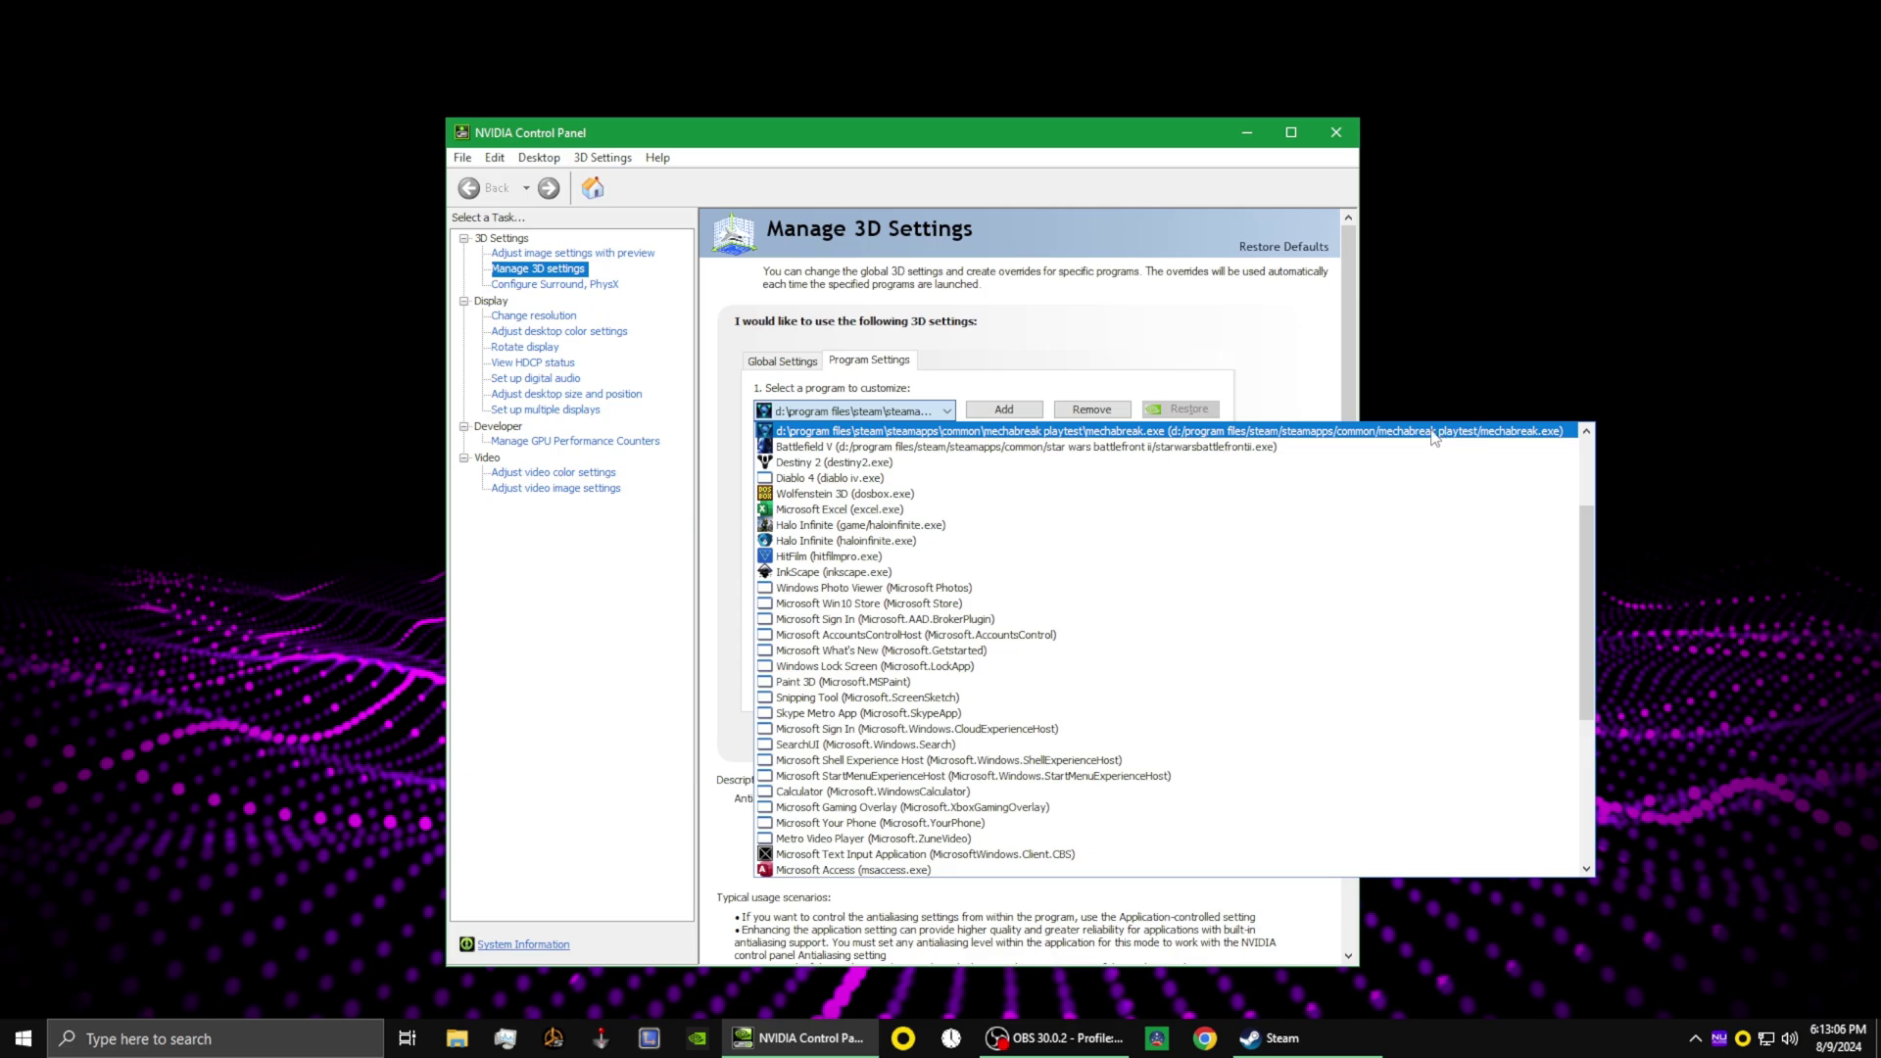
pyautogui.click(1304, 409)
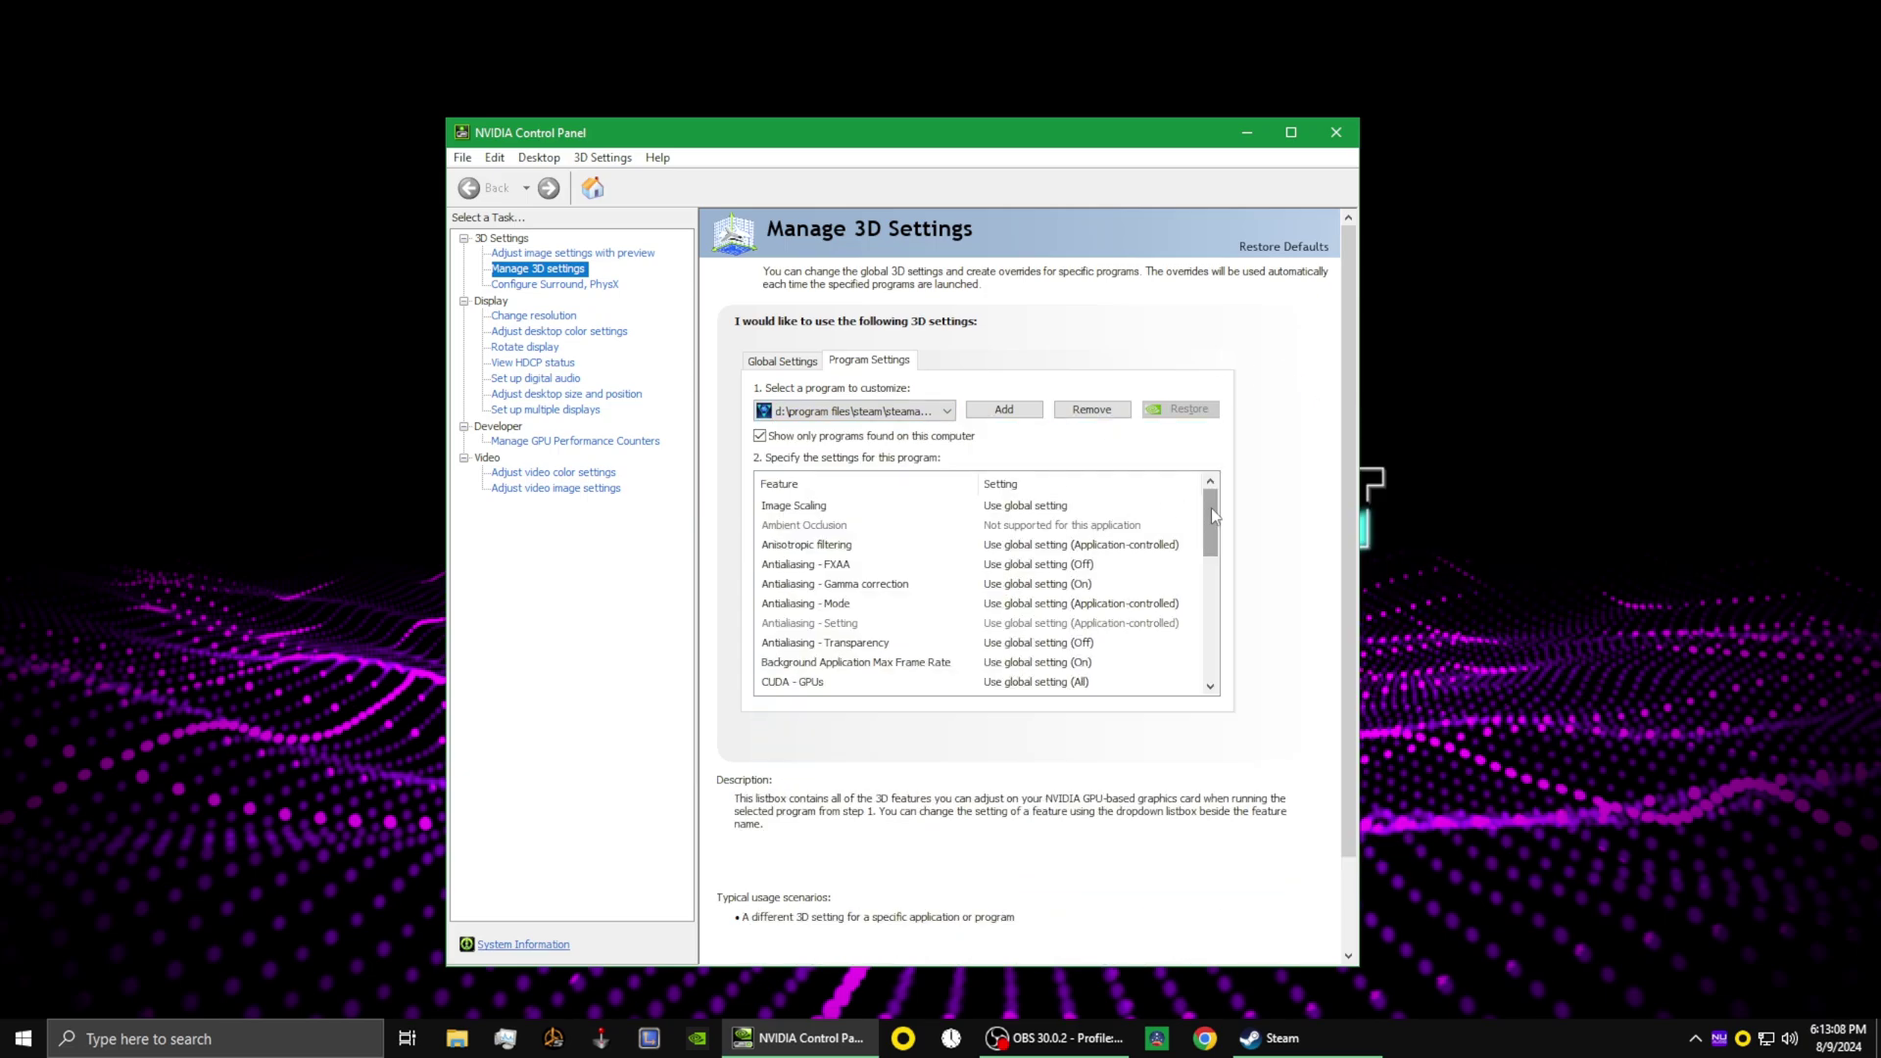
pyautogui.moveTo(1211, 523); pyautogui.dragTo(1216, 593)
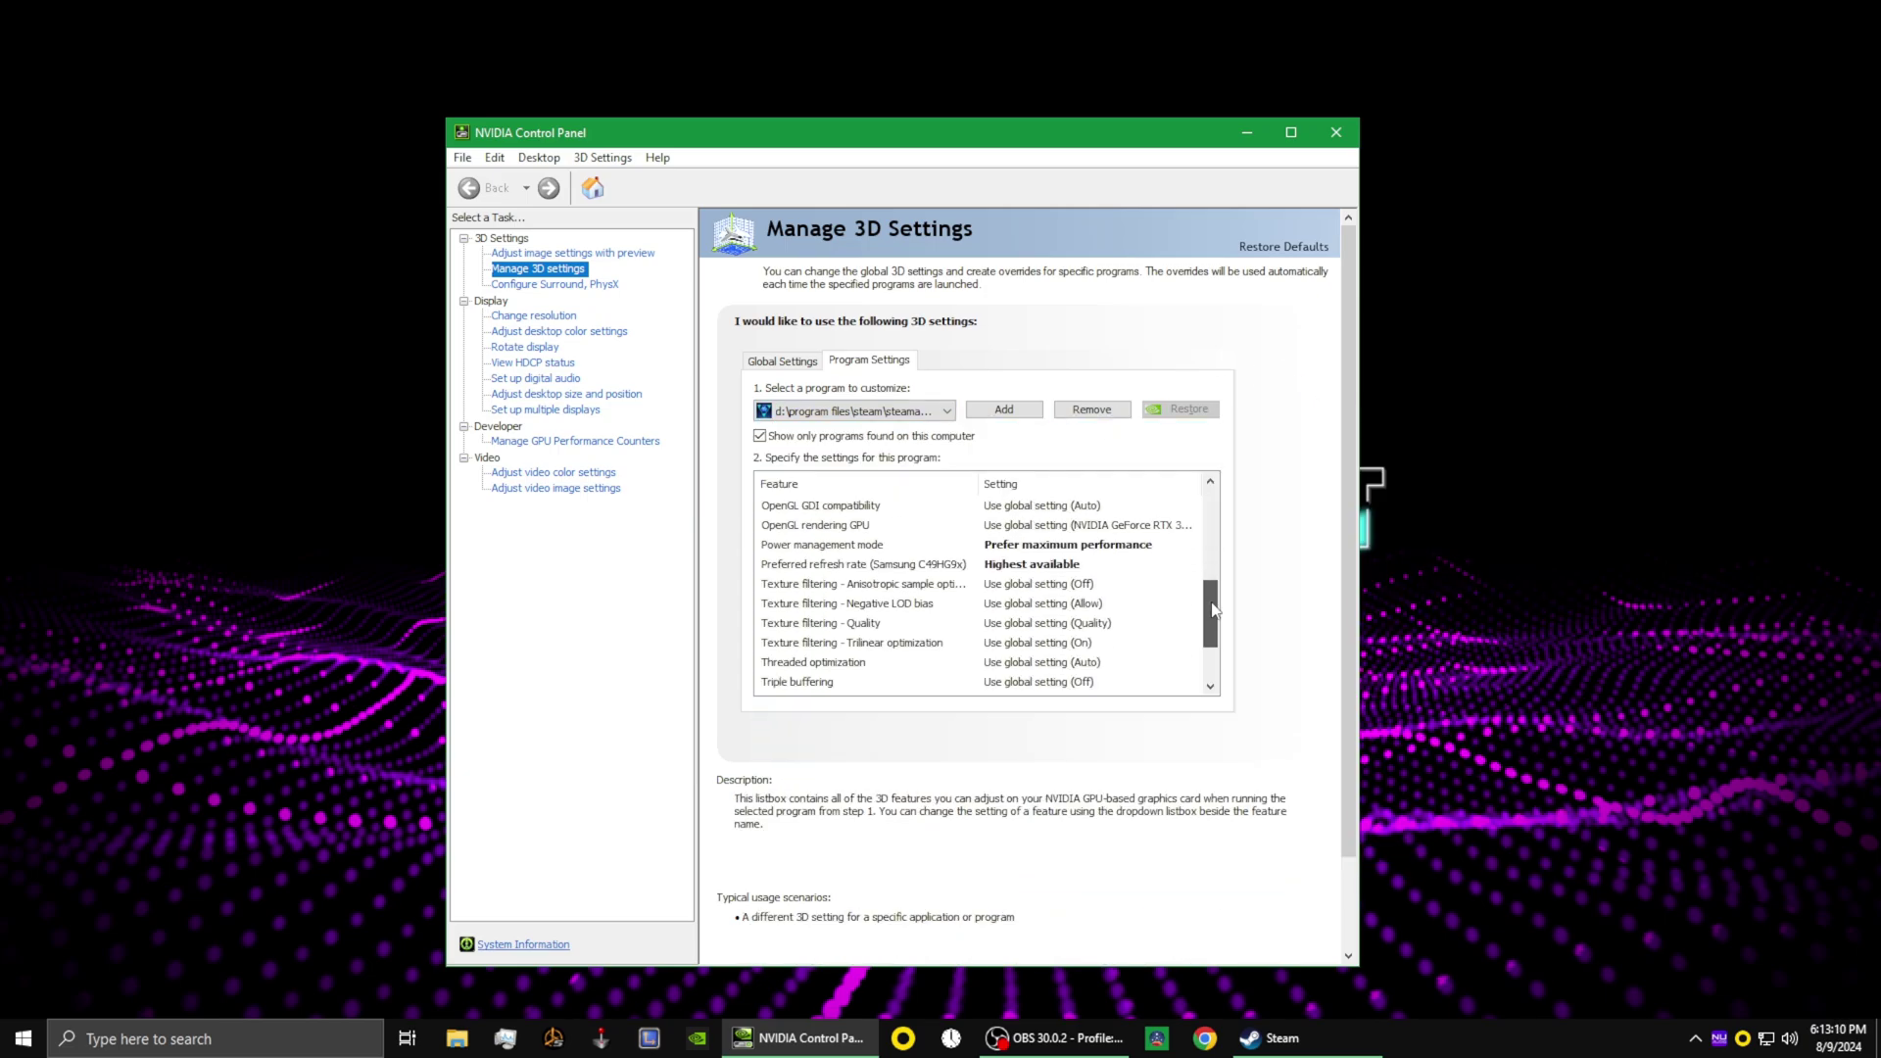
# Turn Max Frame Rate On at 165 FPS for mechabreak.exe and confirm.
pyautogui.click(1029, 525)
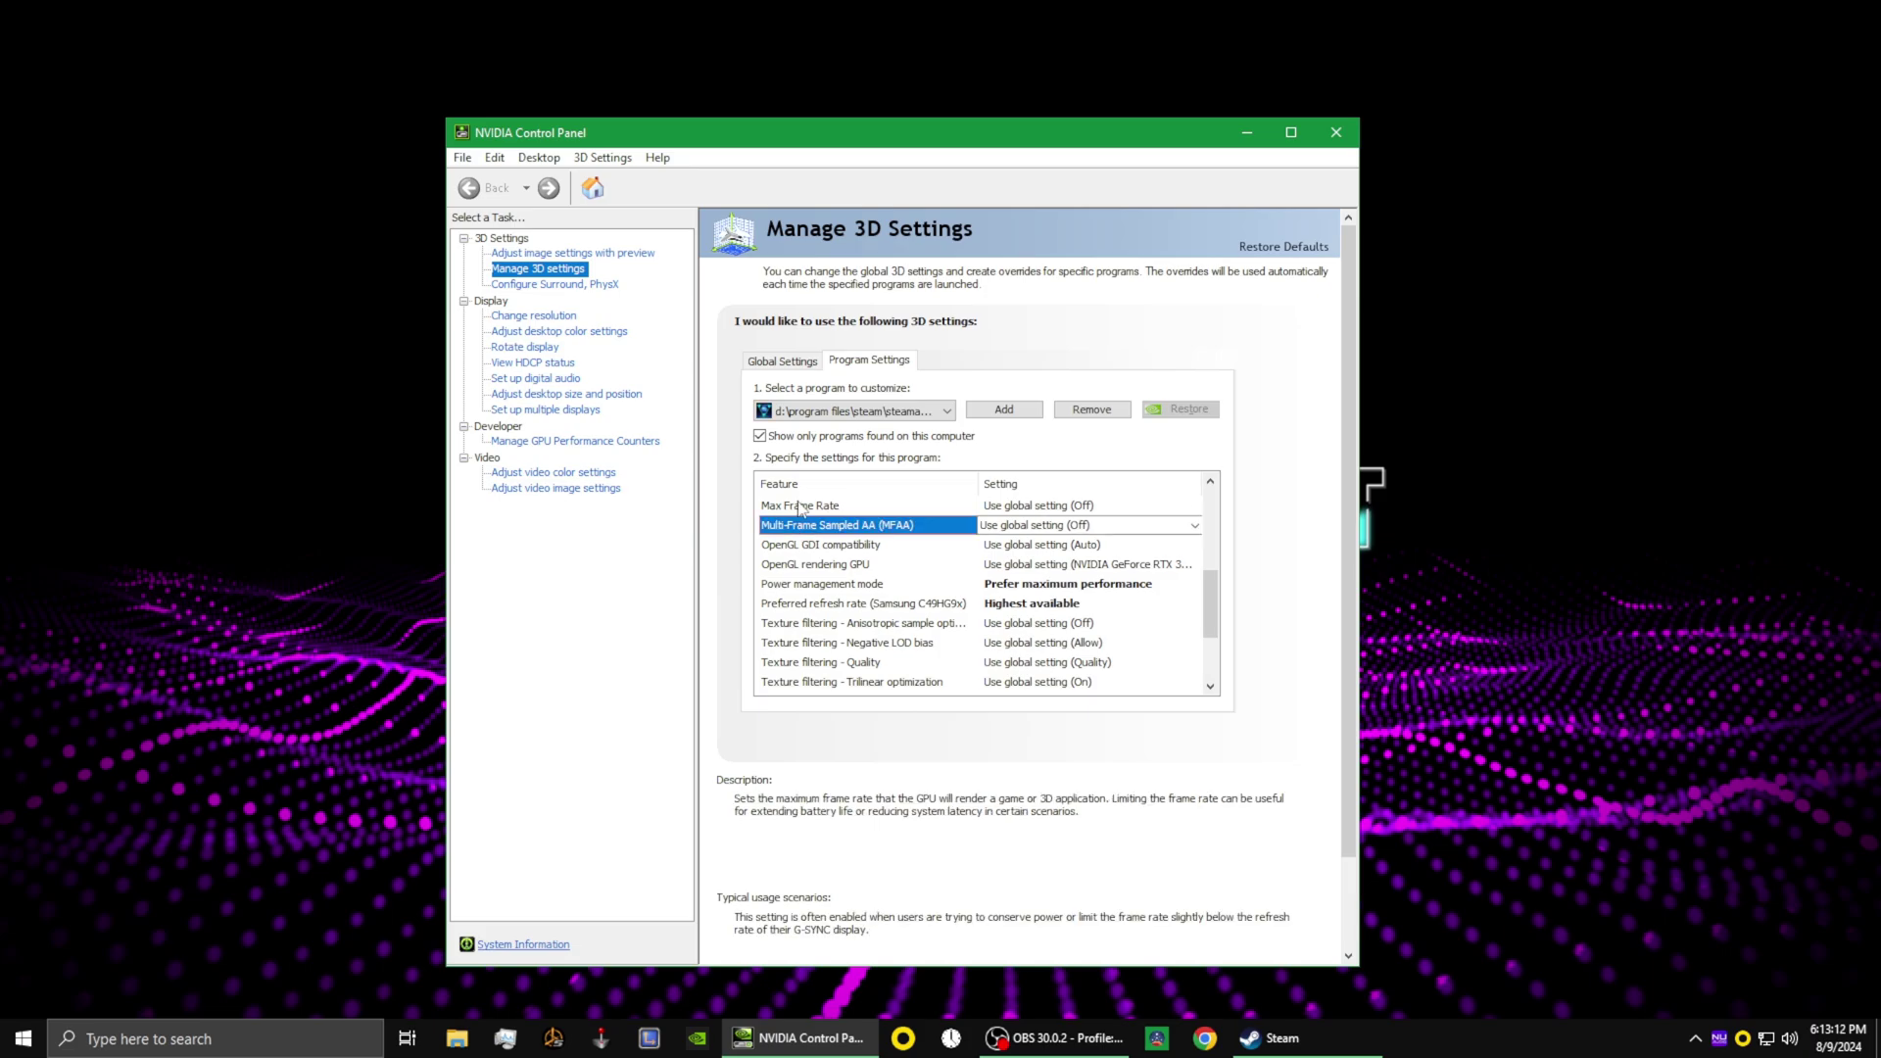
pyautogui.click(1180, 506)
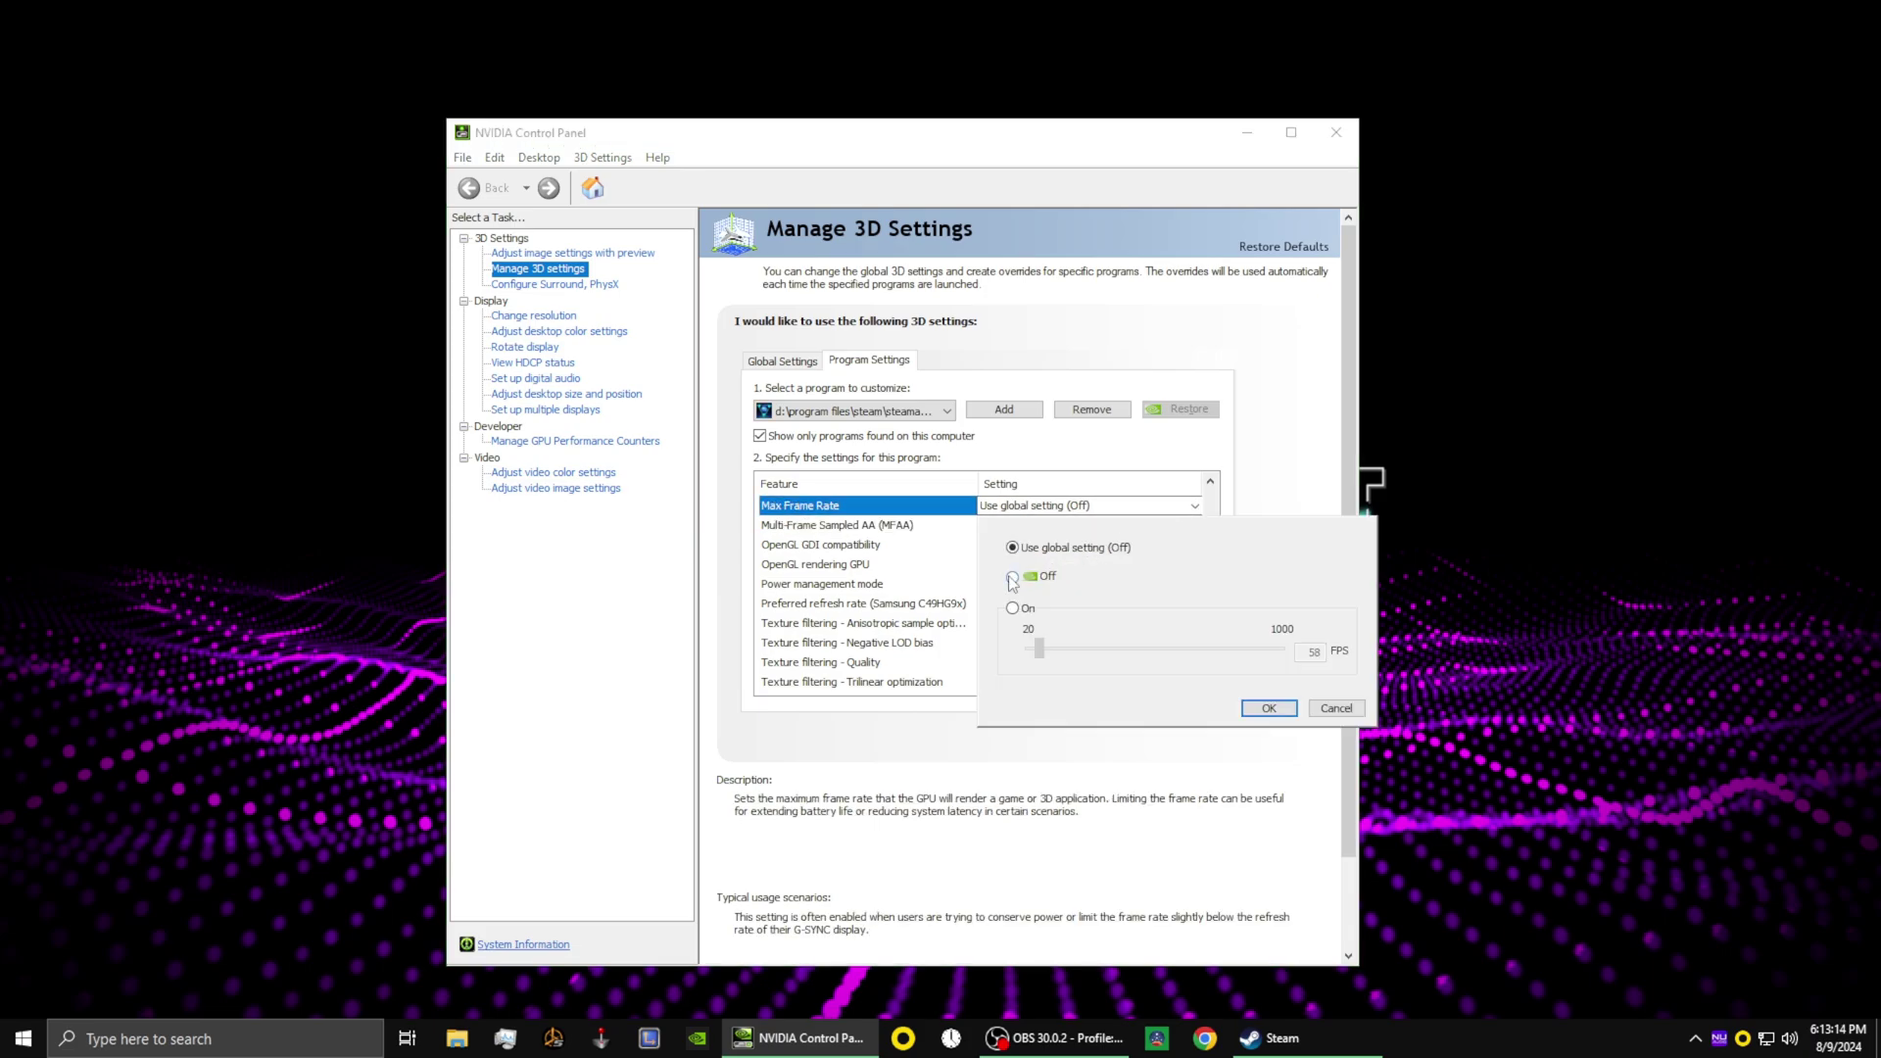
pyautogui.click(1012, 609)
pyautogui.write('165')
pyautogui.click(1269, 710)
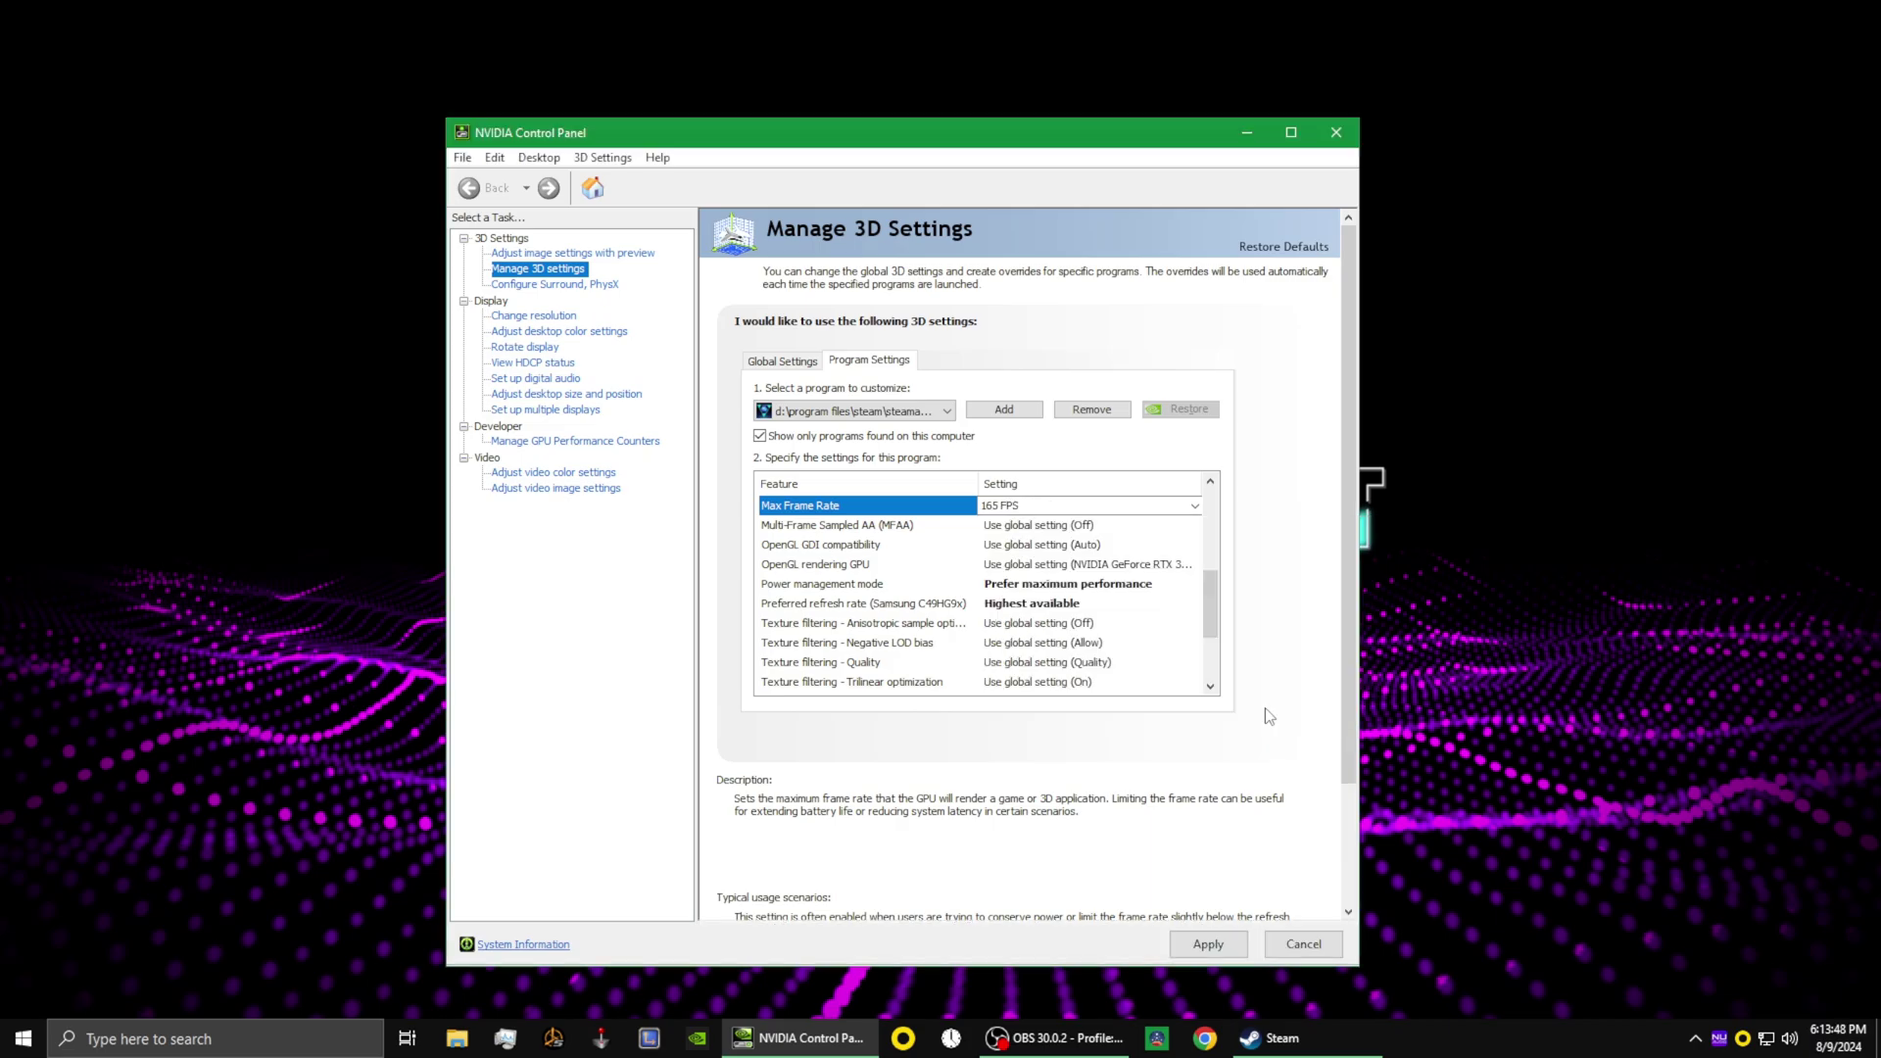
# Apply the 165 FPS Max Frame Rate program setting.
pyautogui.click(1214, 948)
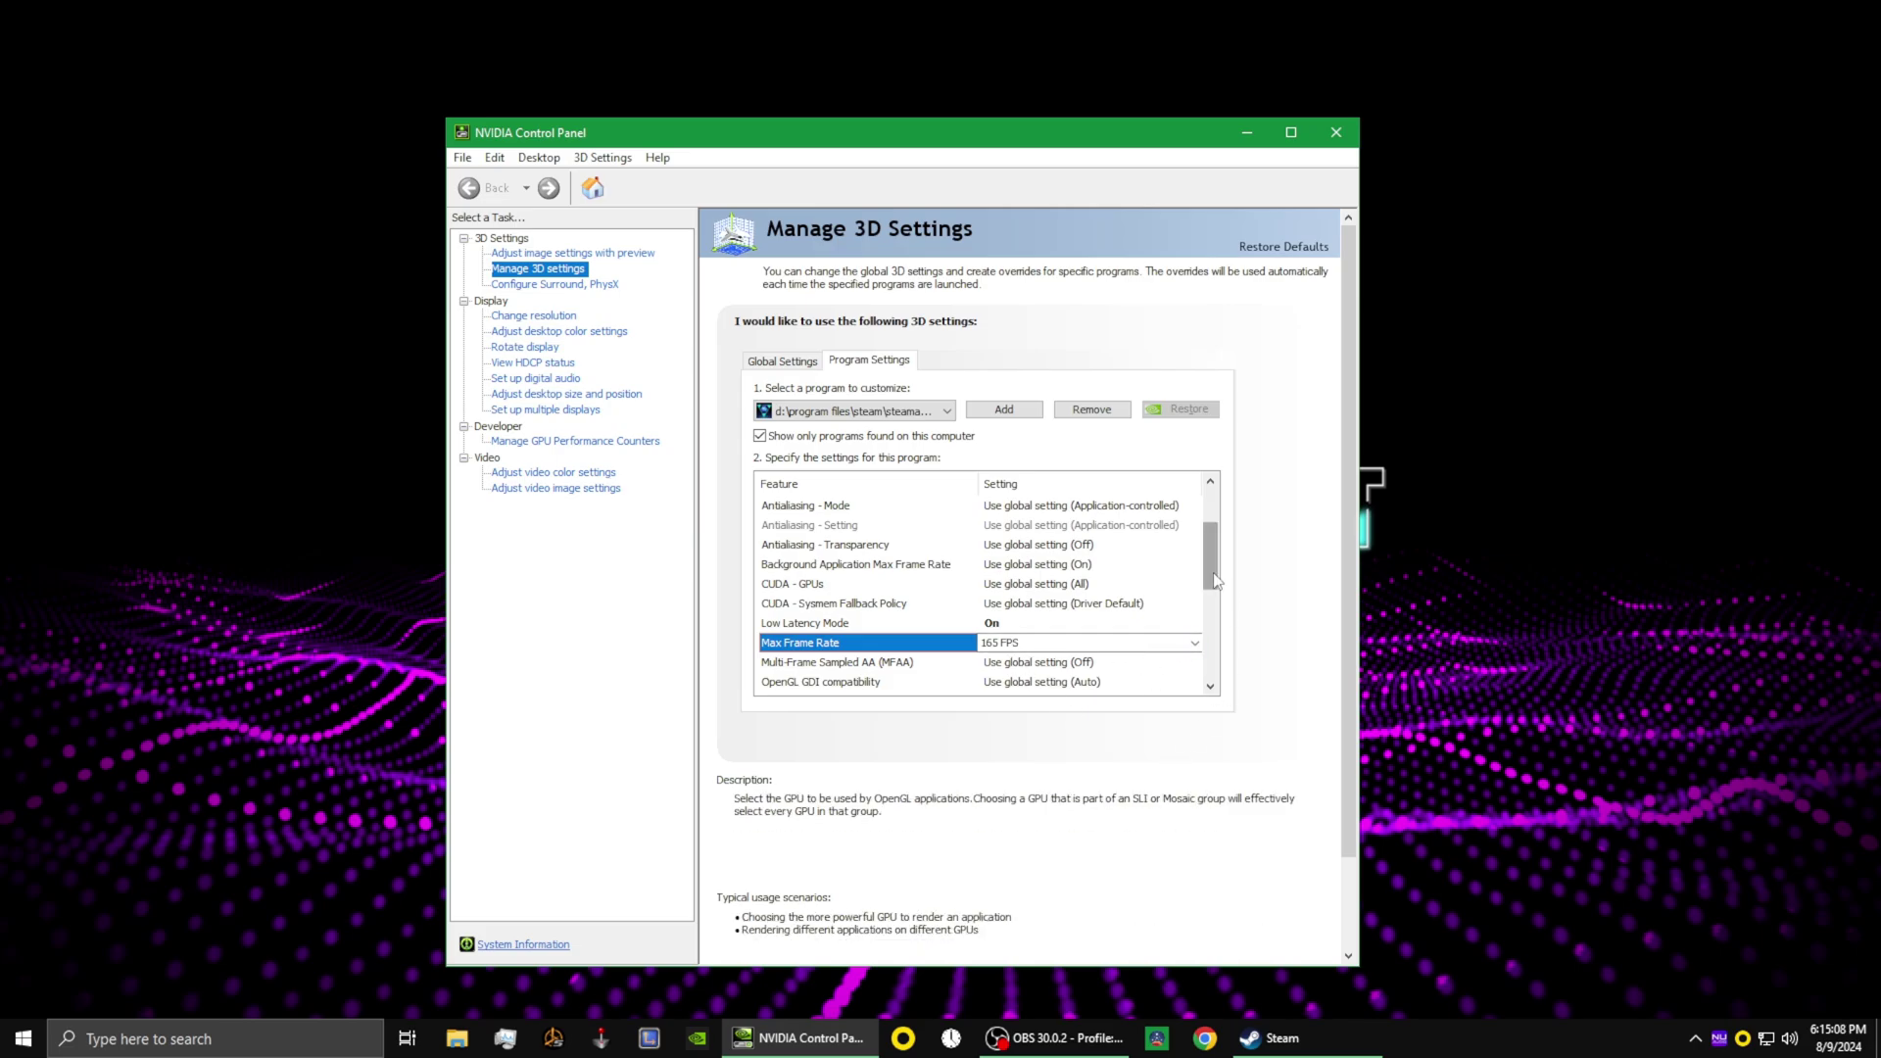
pyautogui.scroll(-1, 1210, 564)
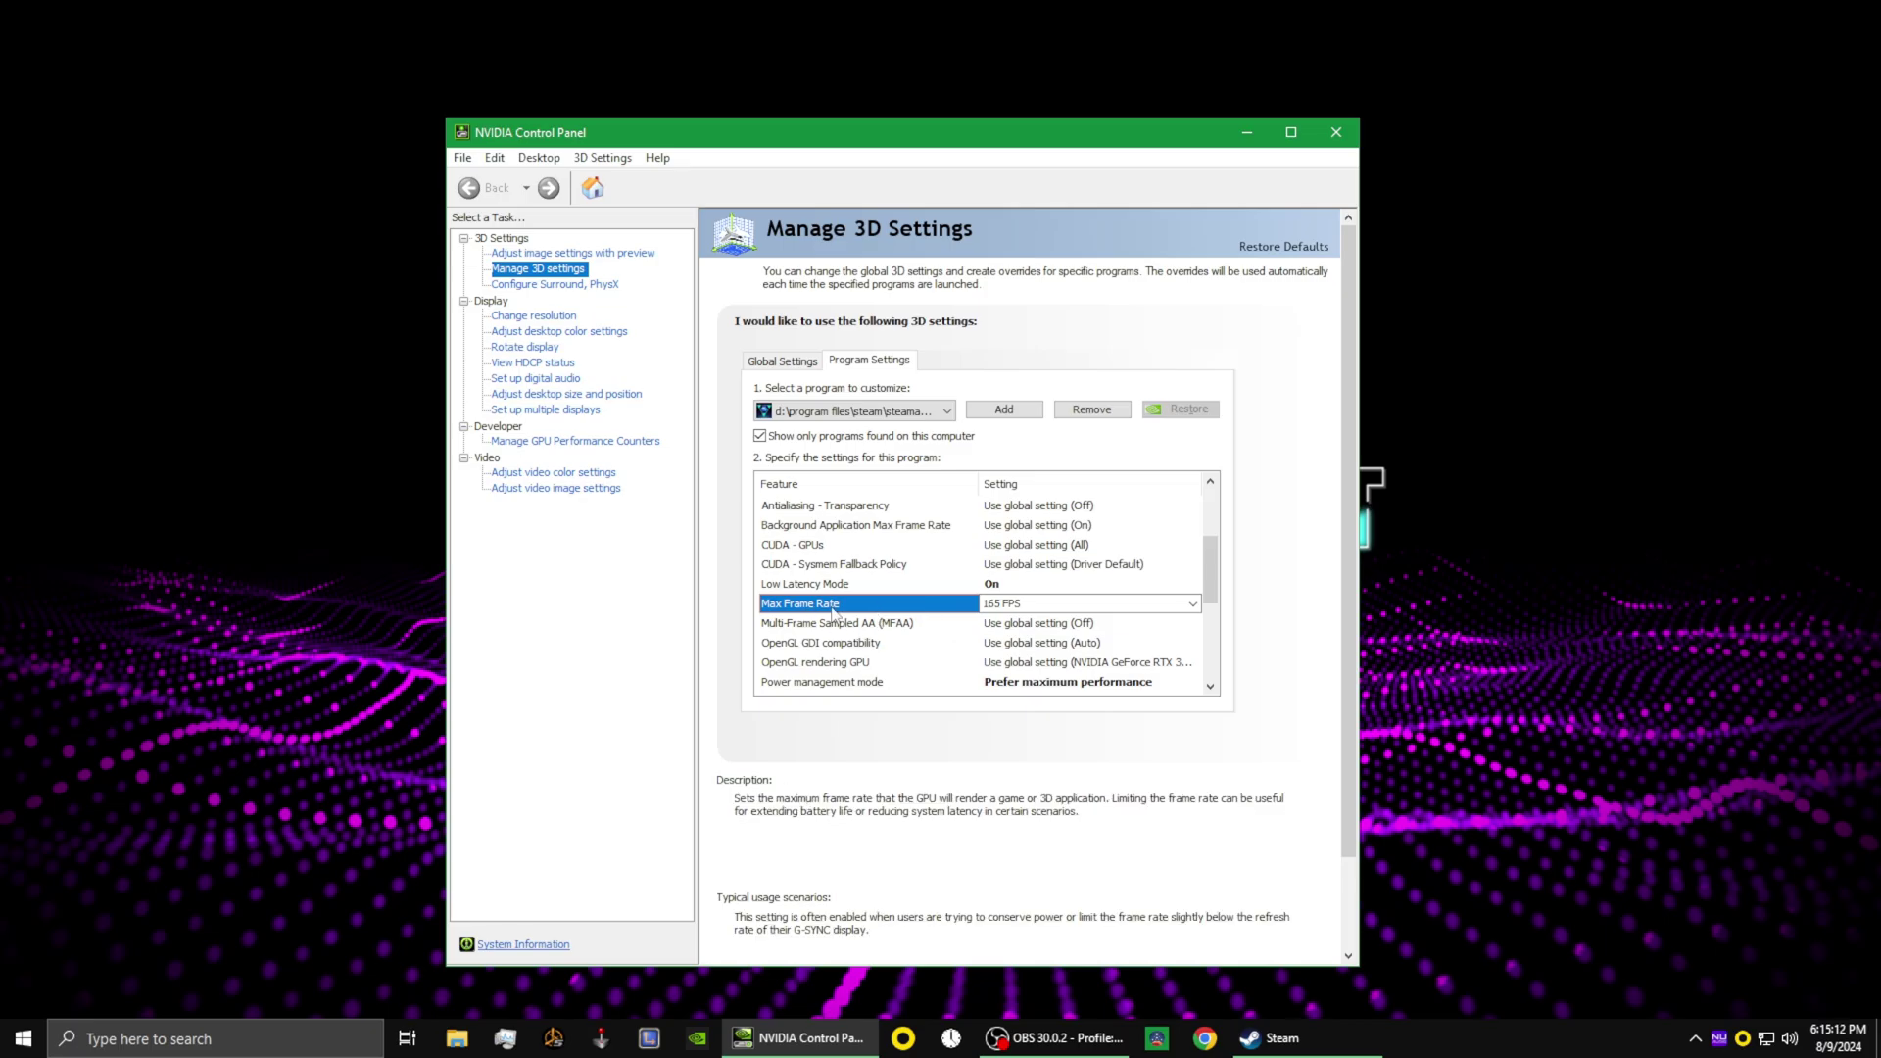
pyautogui.scroll(-2, 1210, 564)
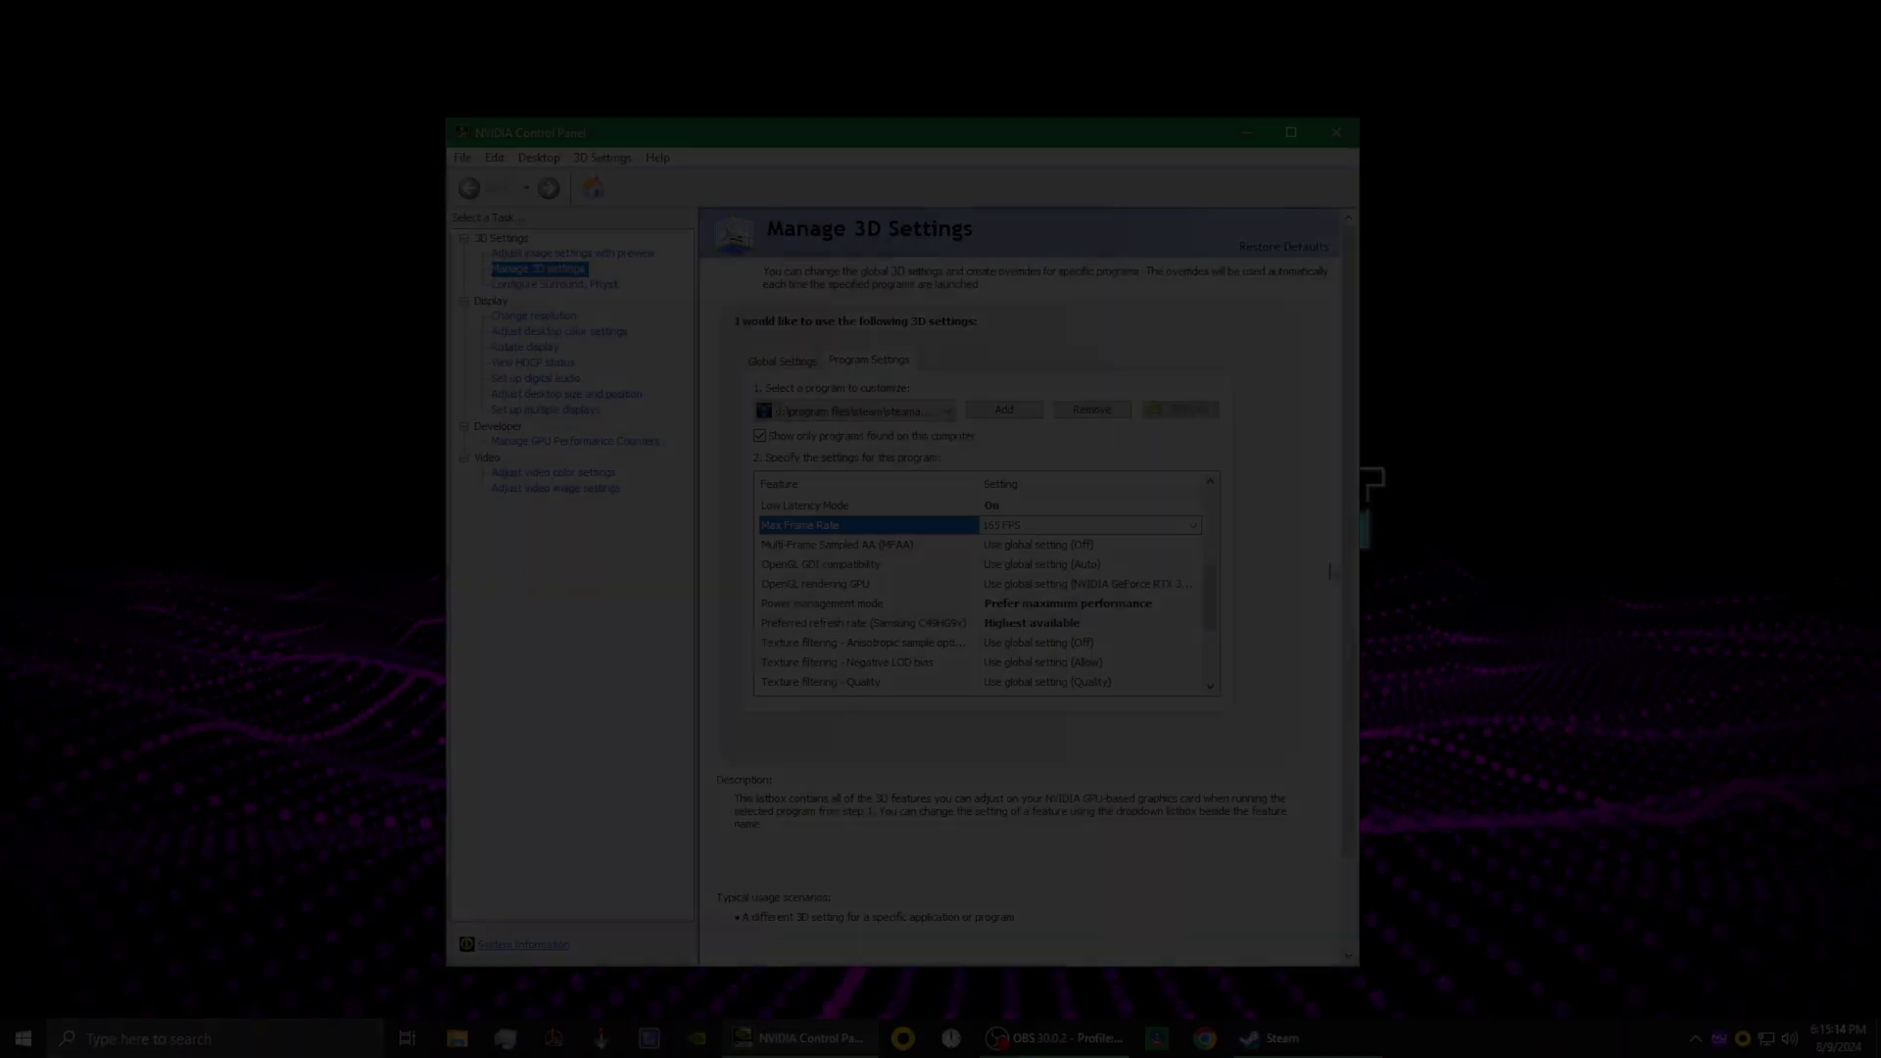